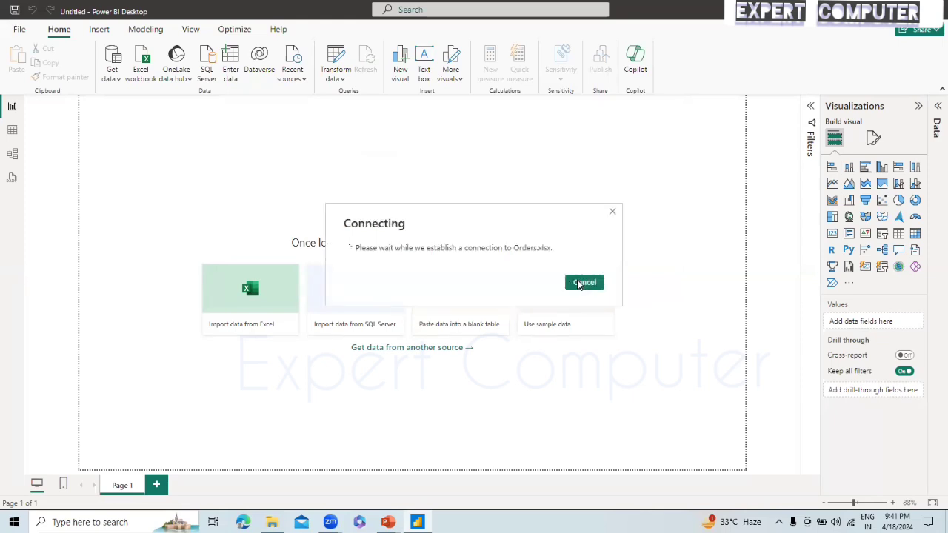
# Step: Load Sheet1 from the Orders.xlsx workbook into the report
pyautogui.click(585, 283)
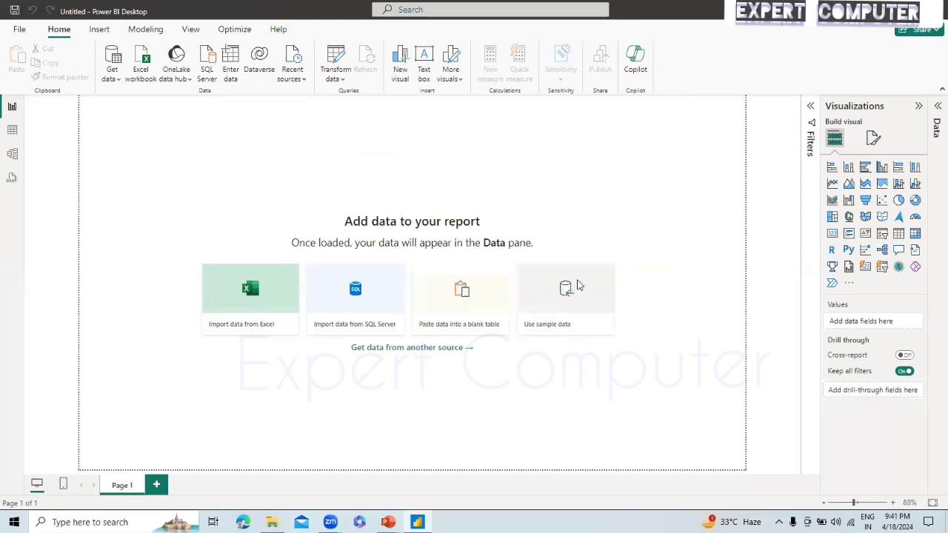
pyautogui.click(581, 284)
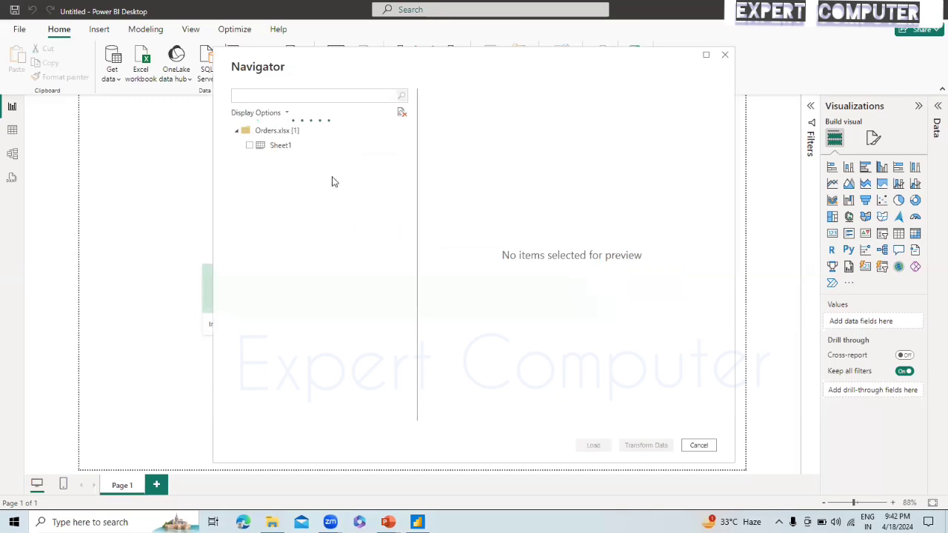
pyautogui.click(250, 146)
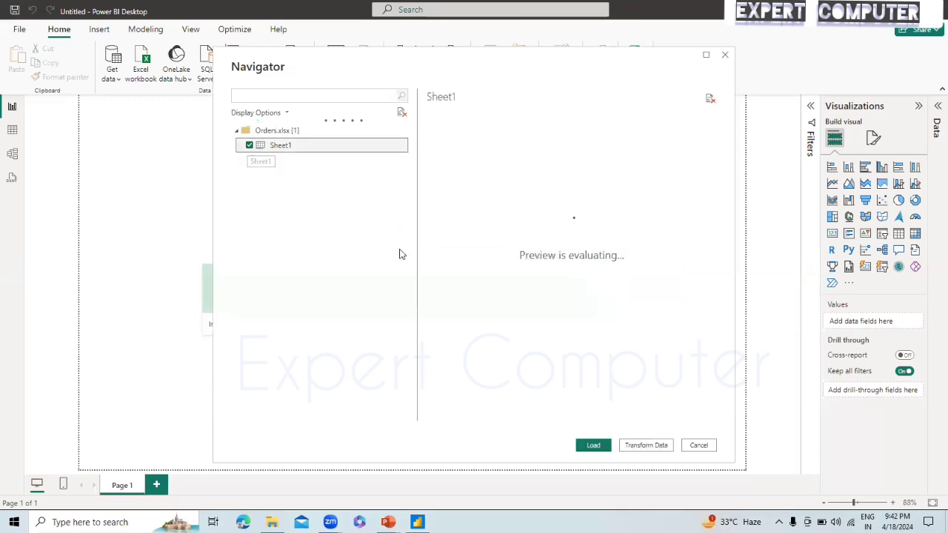
pyautogui.click(594, 447)
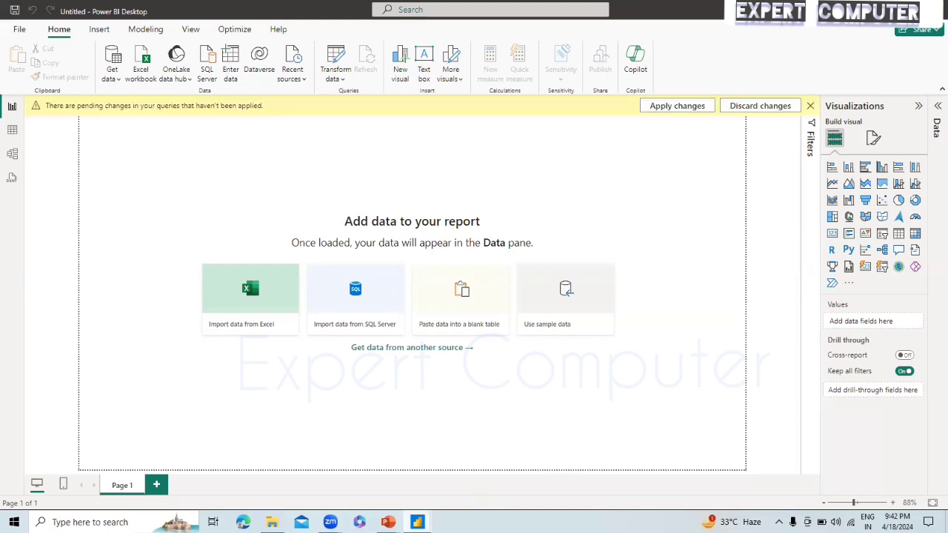
# Step: Switch to the Power BI Dax presentation in PowerPoint, review the slide on DAX calculation types, and return to Power BI Desktop
pyautogui.moveTo(388, 522)
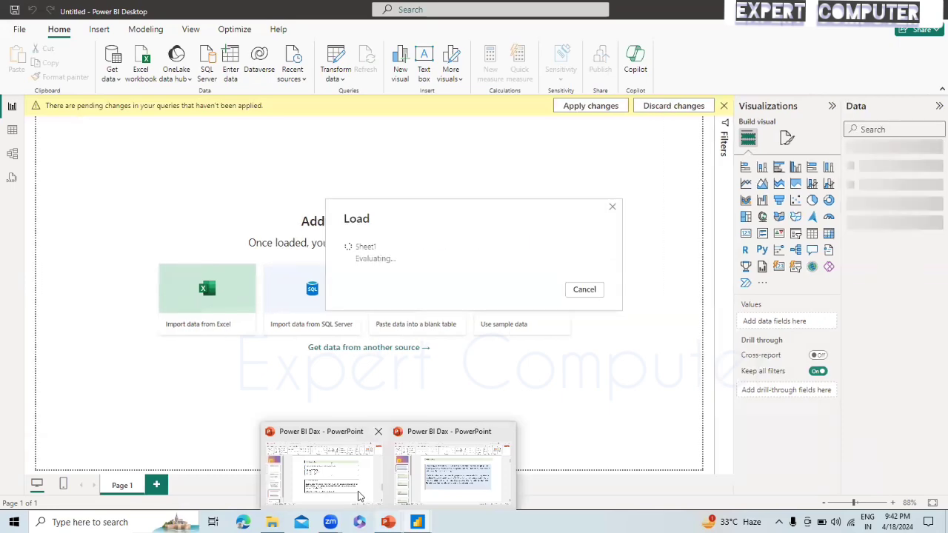
pyautogui.click(355, 496)
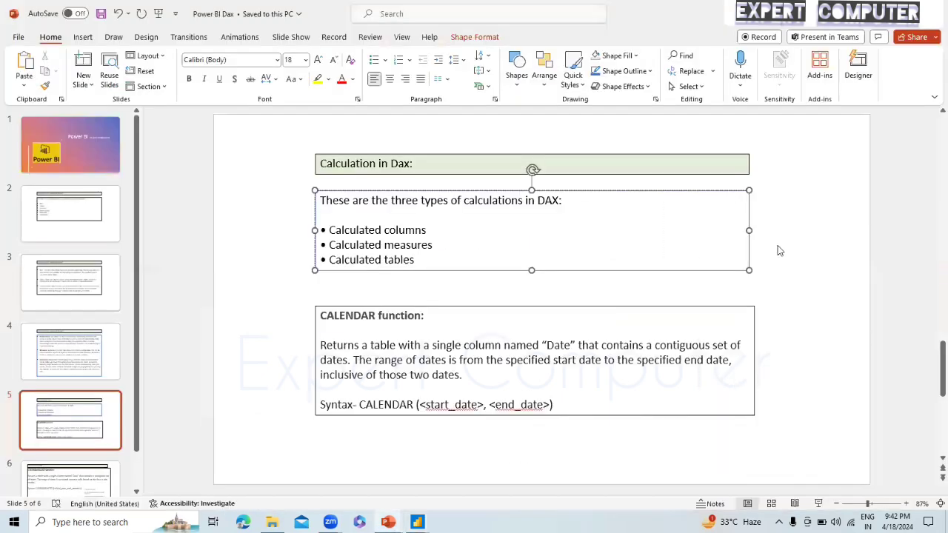
pyautogui.click(777, 251)
pyautogui.hotkey('alt', 'Tab')
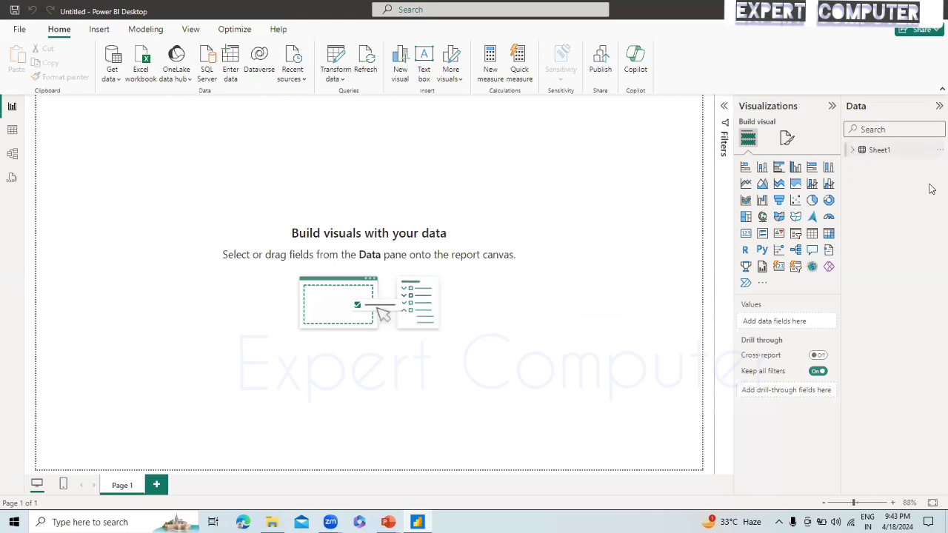
# Step: Rename the Sheet1 table as Orders
pyautogui.click(931, 151)
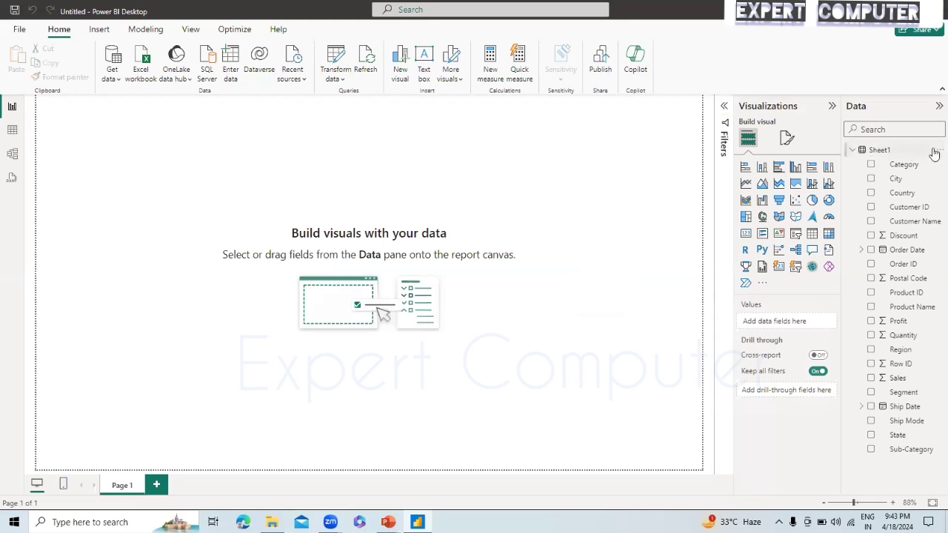
pyautogui.click(935, 153)
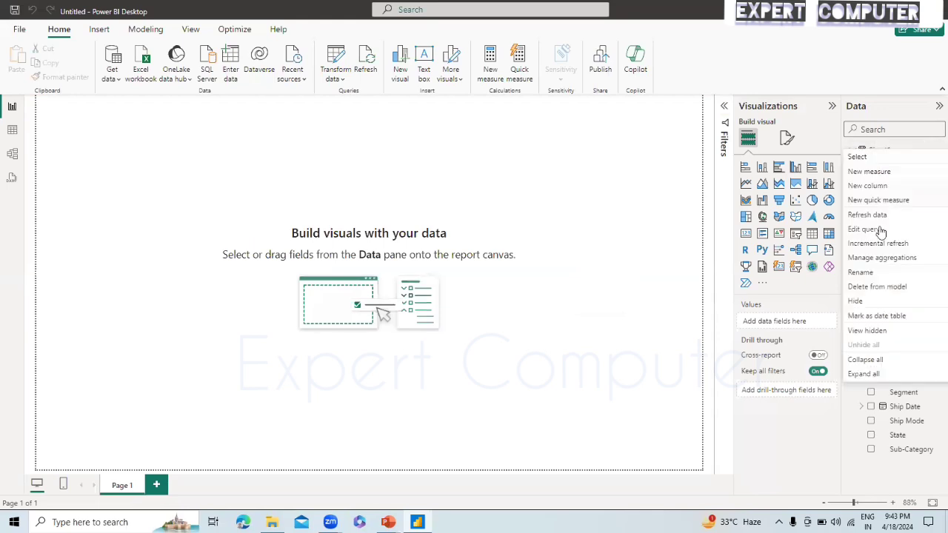
pyautogui.click(876, 273)
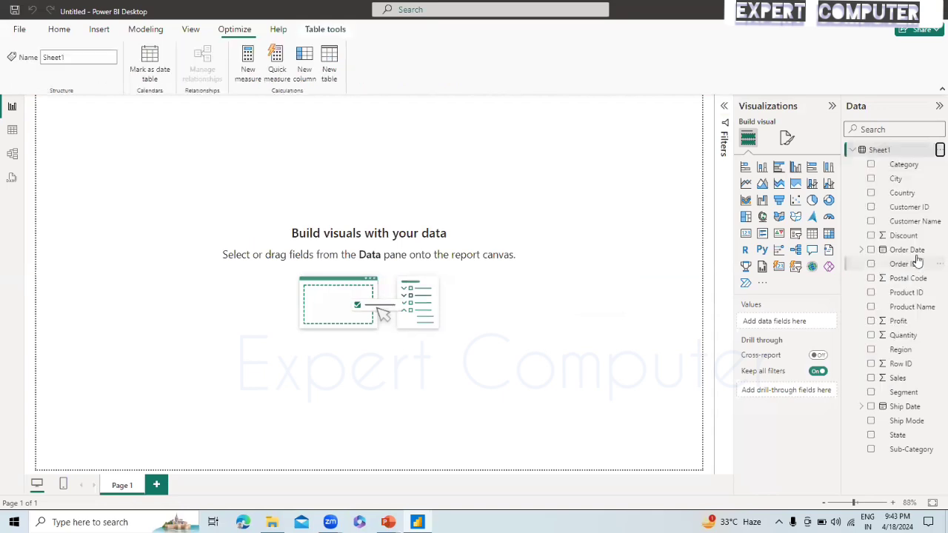
pyautogui.write('O')
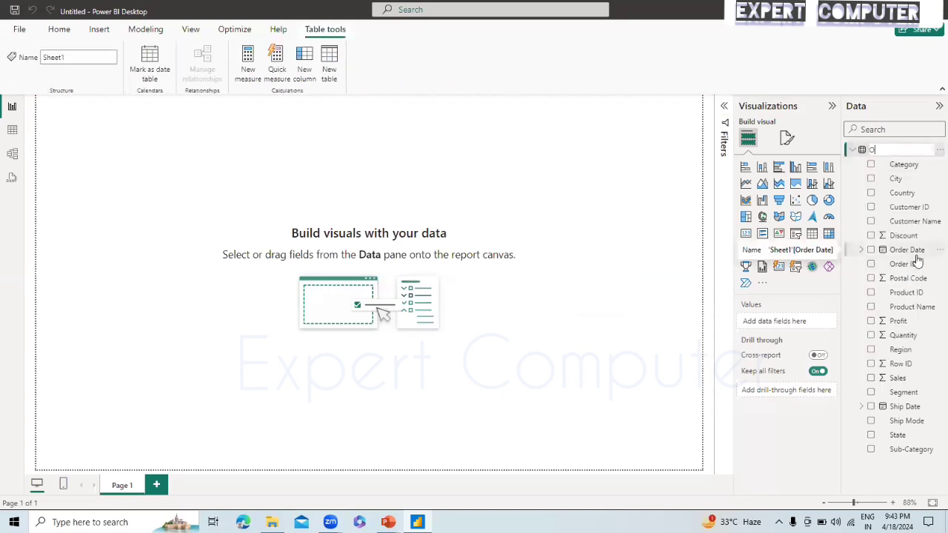
pyautogui.write('rders')
pyautogui.press('Return')
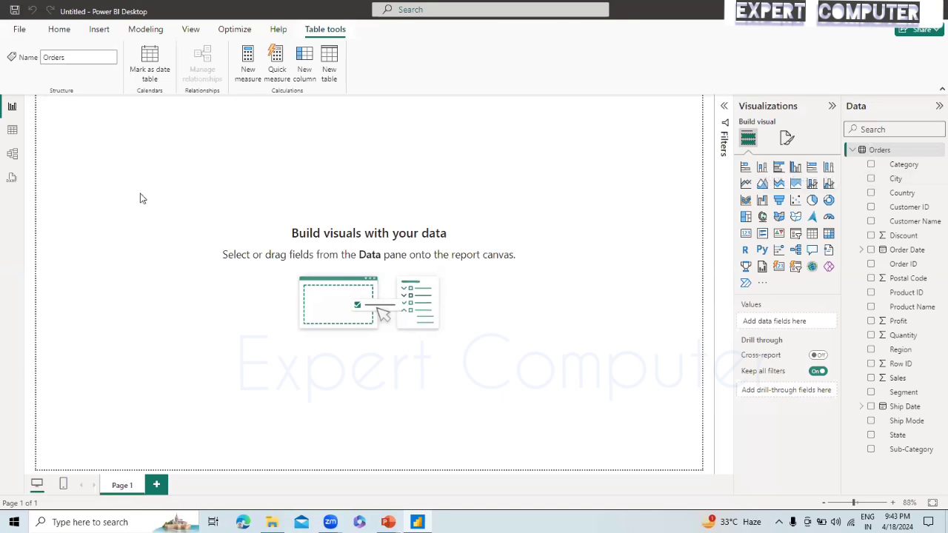
# Step: Show the Orders table in Table view and examine its fields and data across all columns from Row ID to Profit
pyautogui.click(12, 131)
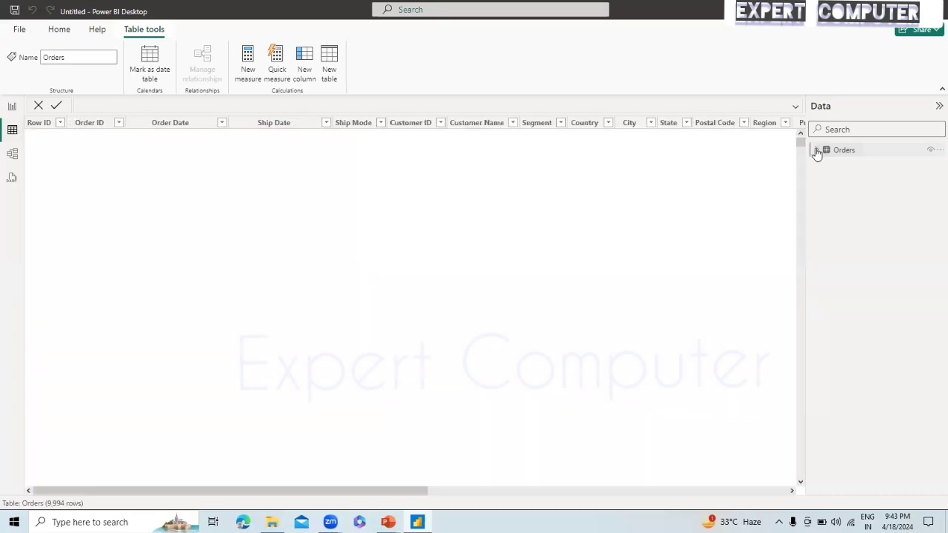
pyautogui.click(817, 152)
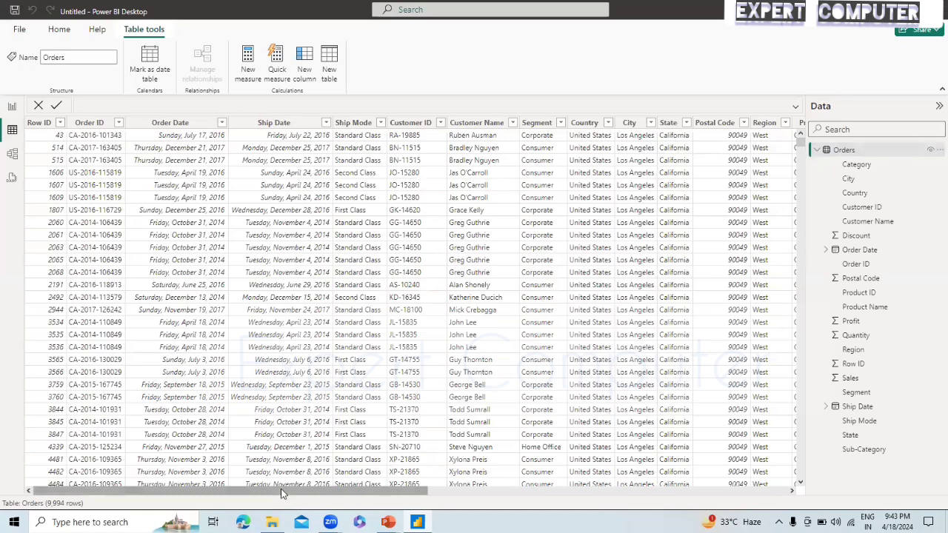
pyautogui.moveTo(281, 494); pyautogui.dragTo(466, 500)
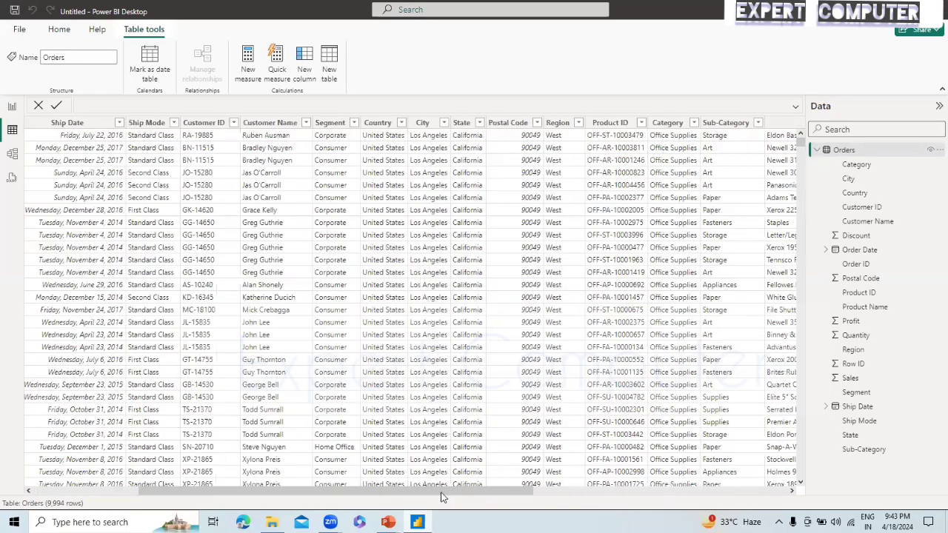
pyautogui.click(691, 492)
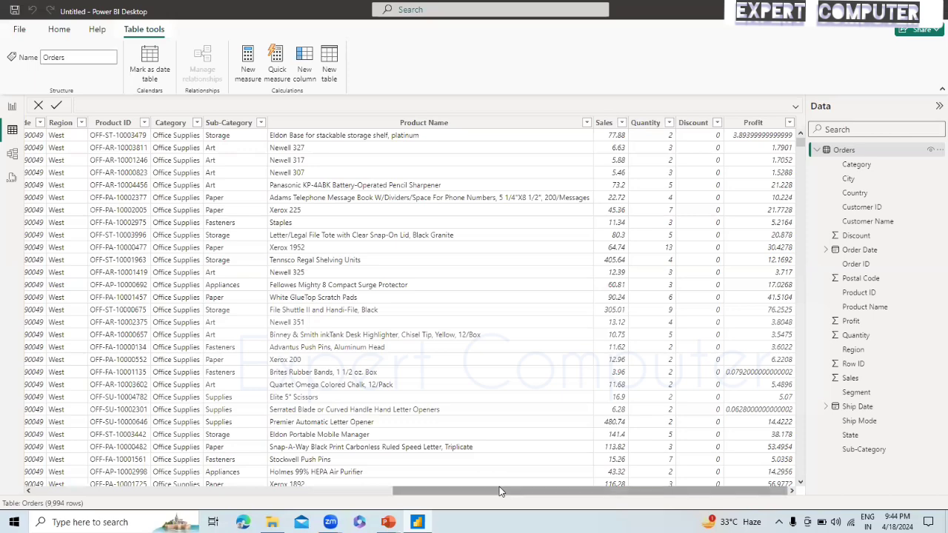
pyautogui.moveTo(514, 491); pyautogui.dragTo(135, 478)
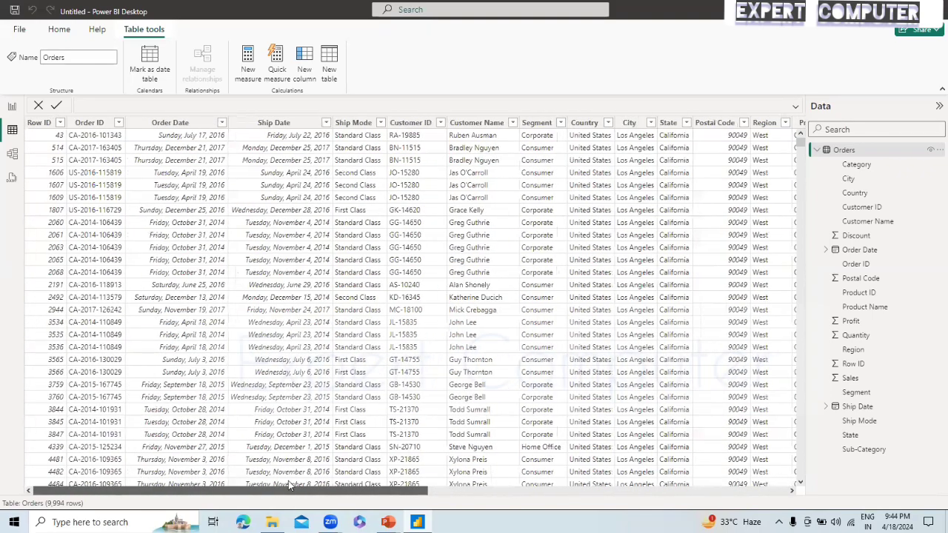
pyautogui.moveTo(291, 486); pyautogui.dragTo(697, 480)
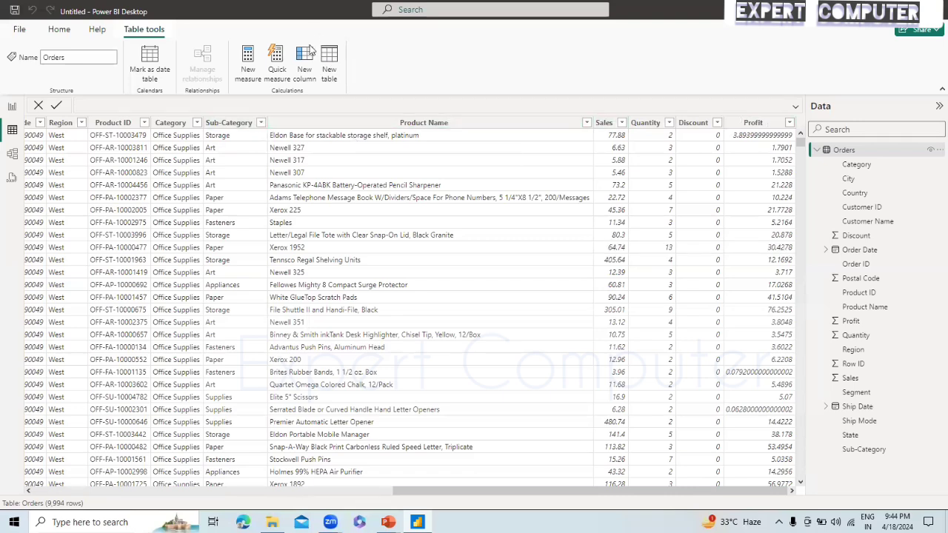
# Step: Add a new calculated column to the Orders table and name it Profit_Ratio in its formula
pyautogui.click(304, 68)
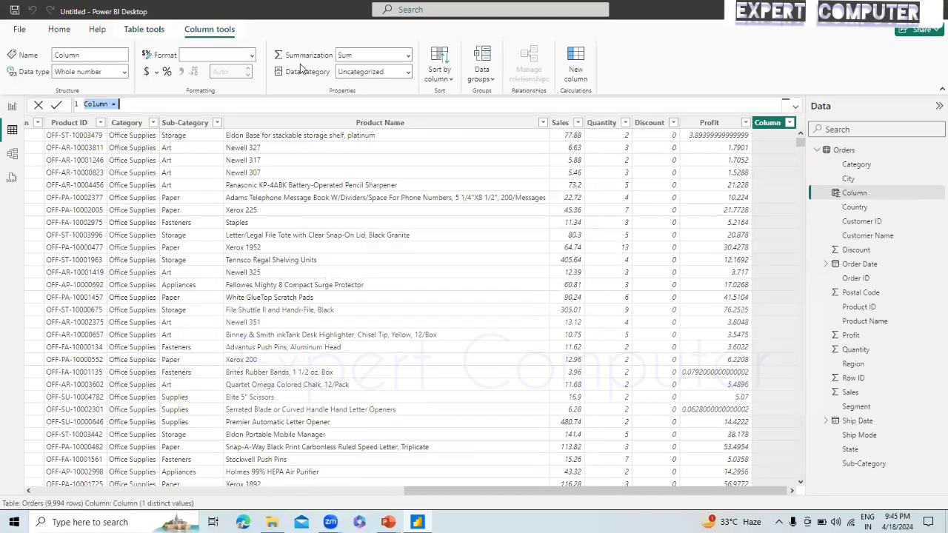
pyautogui.press('Right')
pyautogui.press('Left')
pyautogui.press('Left')
pyautogui.press('Left')
pyautogui.press('BackSpace')
pyautogui.press('BackSpace')
pyautogui.press('BackSpace')
pyautogui.press('BackSpace')
pyautogui.press('BackSpace')
pyautogui.press('BackSpace')
pyautogui.write('Profit_Ratio')
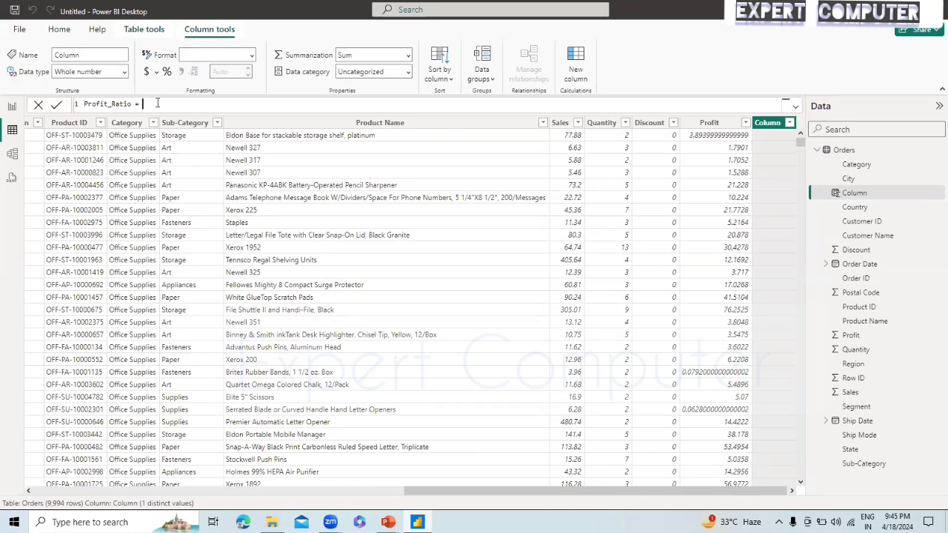
# Step: Define Profit_Ratio as Orders[Profit]/Orders[Sales] and commit the formula
pyautogui.write('pro')
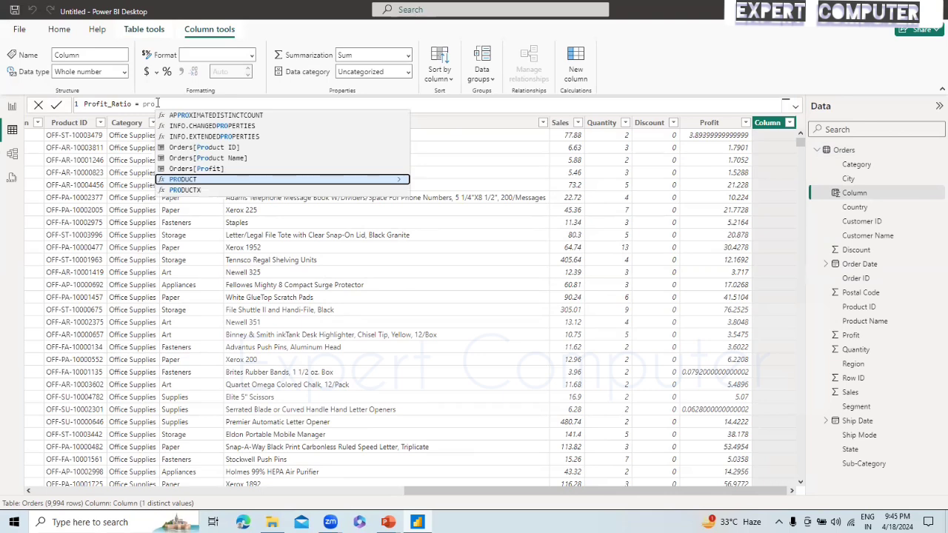
pyautogui.write('fit')
pyautogui.press('Tab')
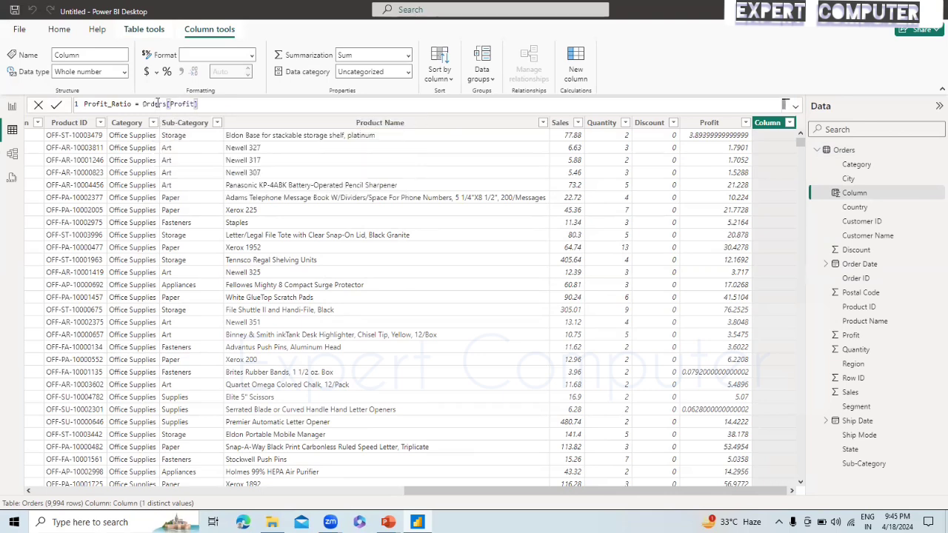
pyautogui.write('/sale')
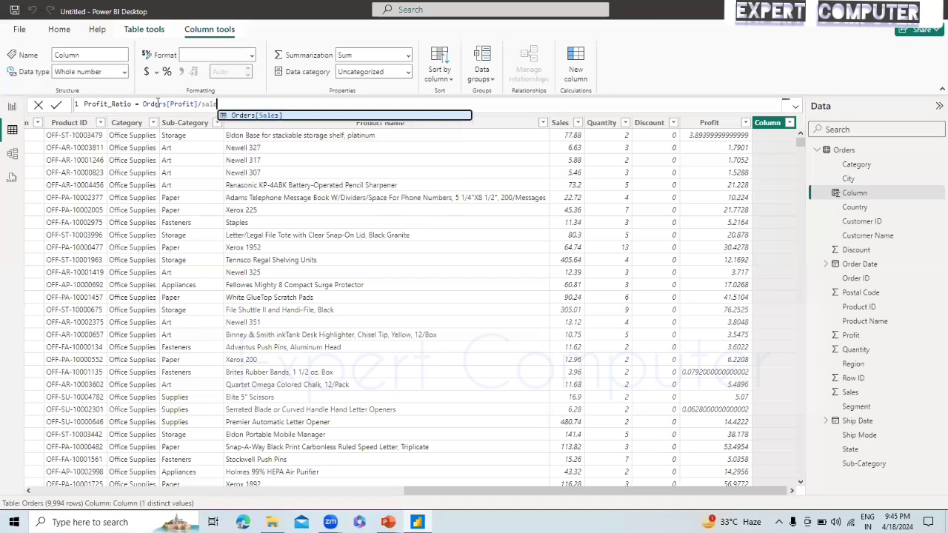
pyautogui.press('Tab')
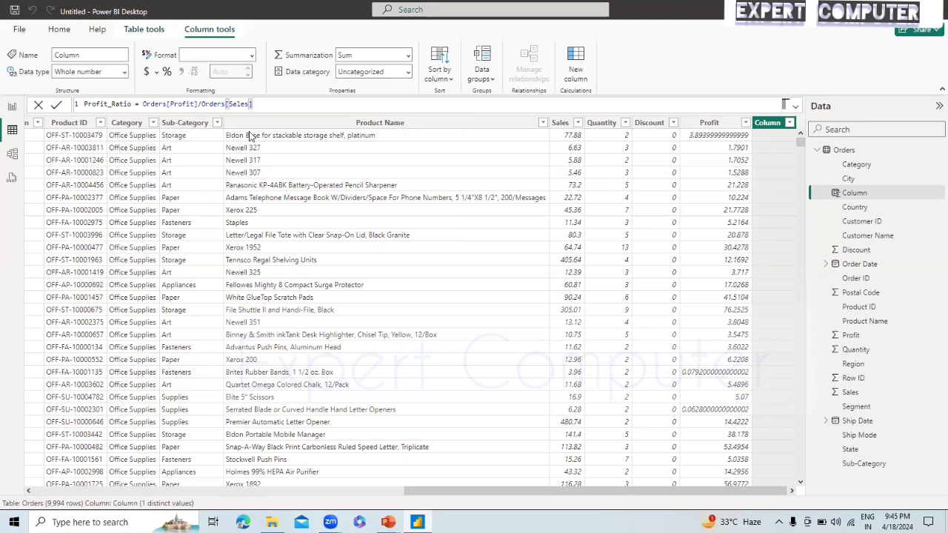
pyautogui.click(144, 105)
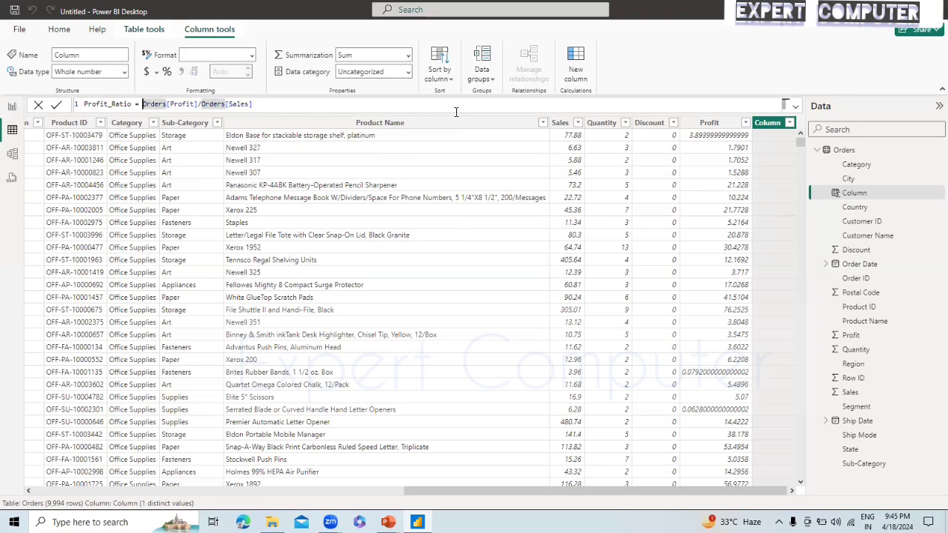
pyautogui.click(58, 107)
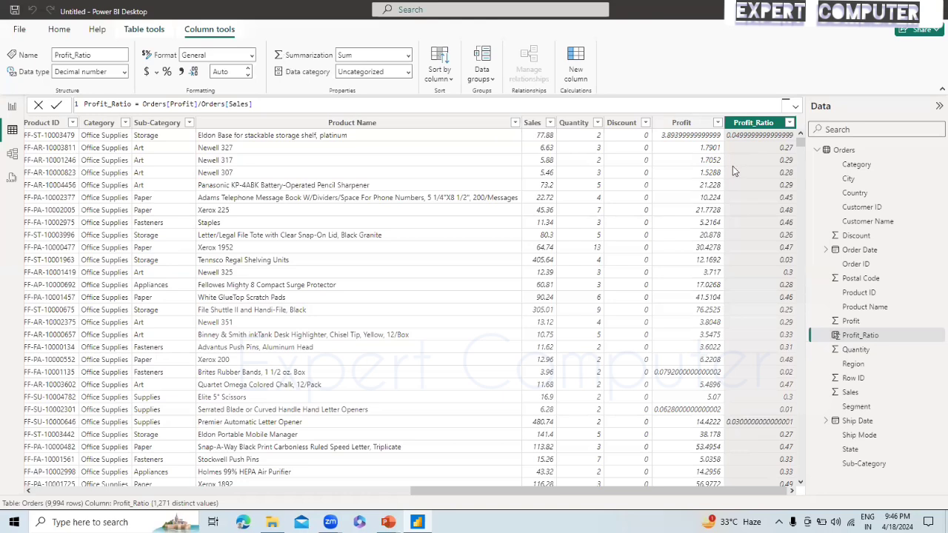
pyautogui.click(741, 184)
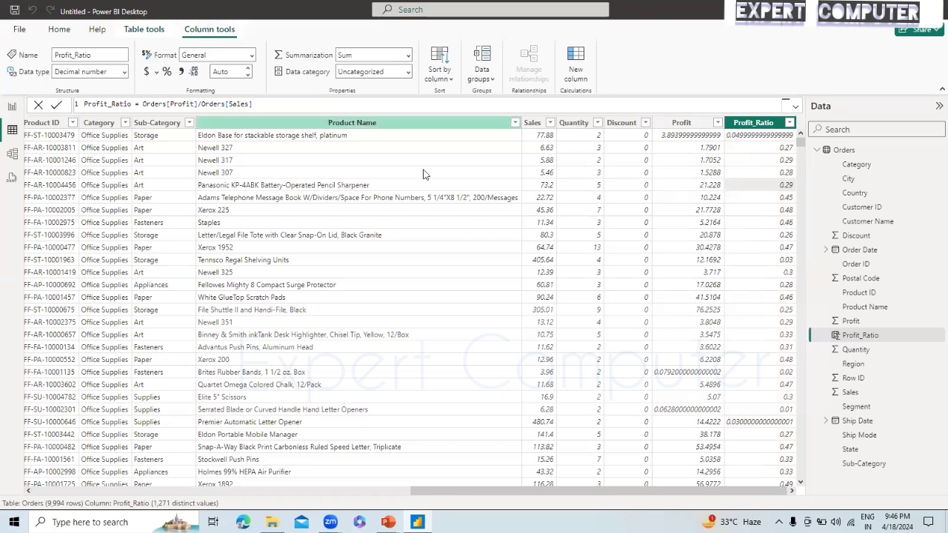
# Step: Add another calculated column to the Orders table and name it Profit_Ratio_D in its formula
pyautogui.click(580, 80)
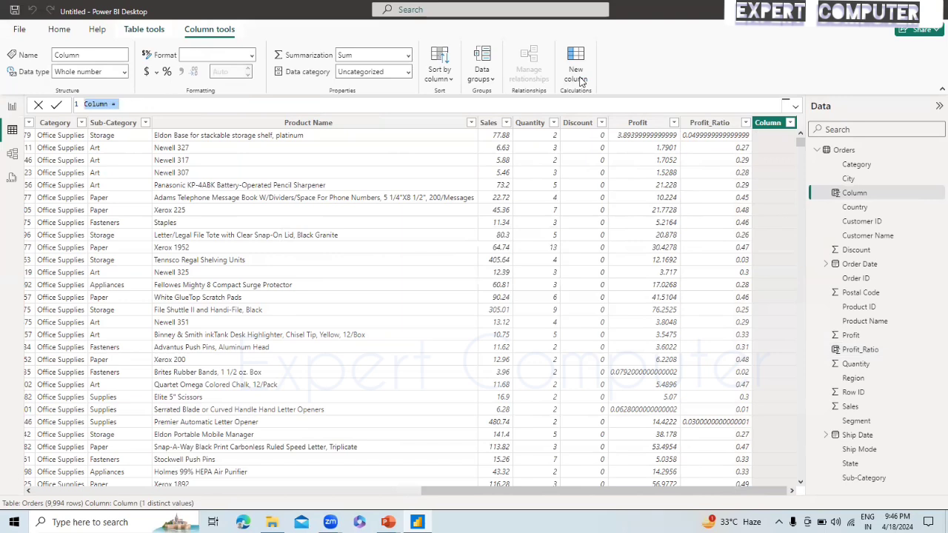
pyautogui.press('Right')
pyautogui.press('Left')
pyautogui.press('Left')
pyautogui.press('Left')
pyautogui.press('BackSpace')
pyautogui.press('BackSpace')
pyautogui.press('BackSpace')
pyautogui.press('BackSpace')
pyautogui.press('BackSpace')
pyautogui.press('BackSpace')
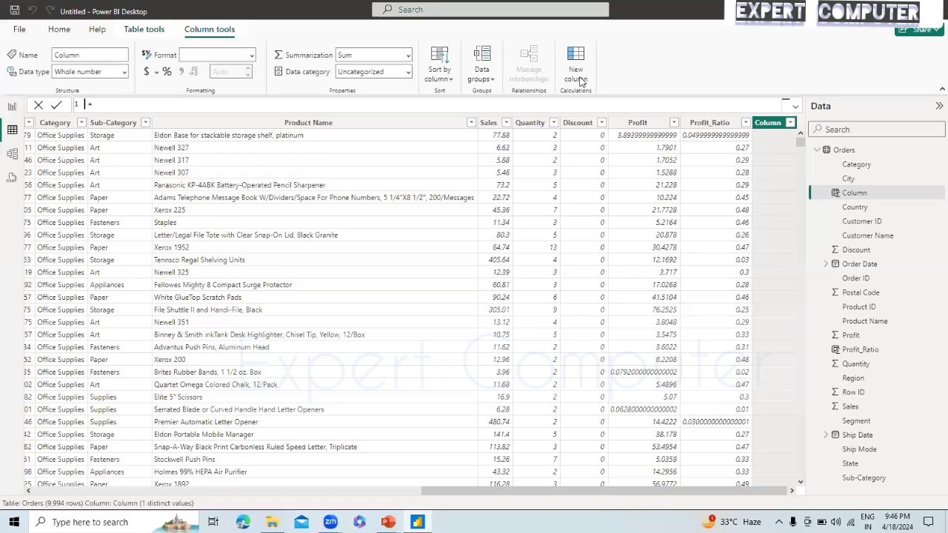
pyautogui.write('Profit_Ratio_D')
# Step: Define Profit_Ratio_D as DIVIDE(Orders[Profit],Orders[Sales]) and commit the formula
pyautogui.click(177, 104)
pyautogui.write('div')
pyautogui.press('Tab')
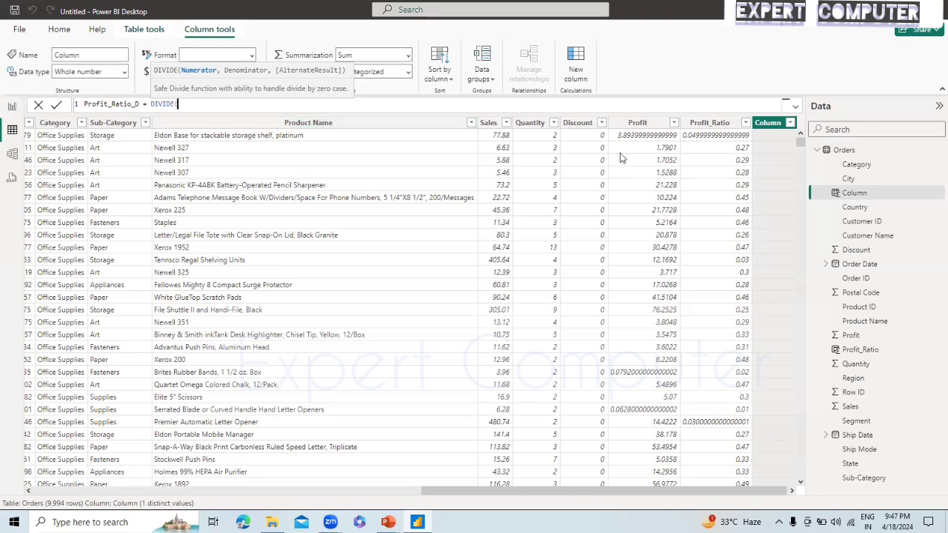
pyautogui.write('prop')
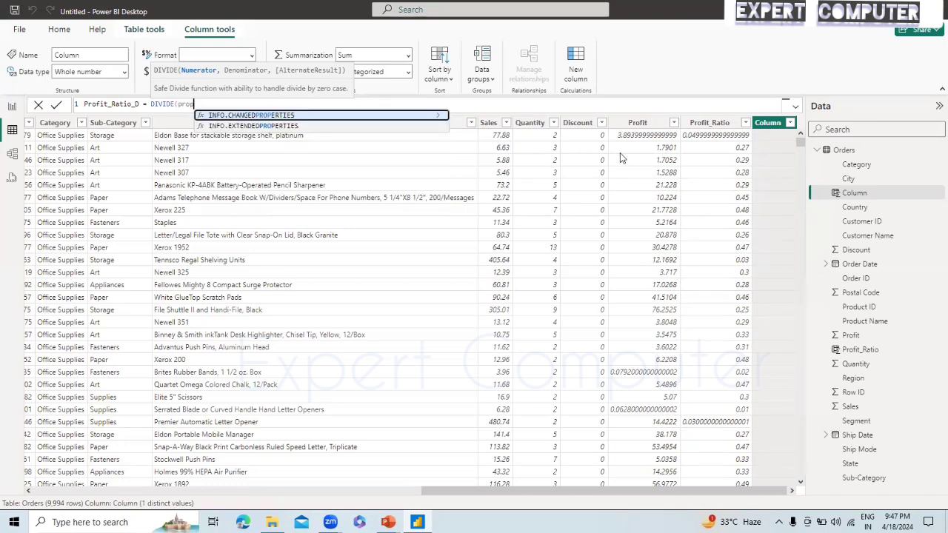
pyautogui.press('BackSpace')
pyautogui.write('f')
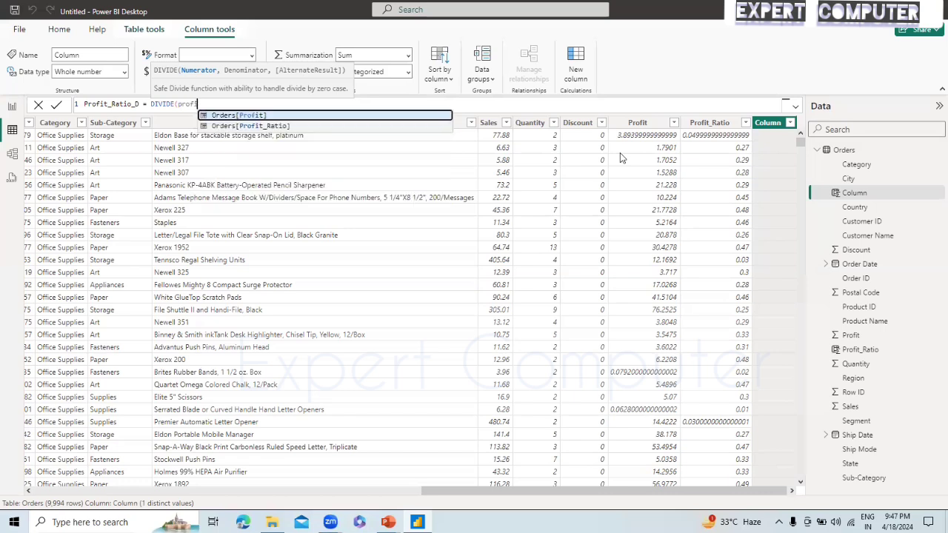
pyautogui.press('Tab')
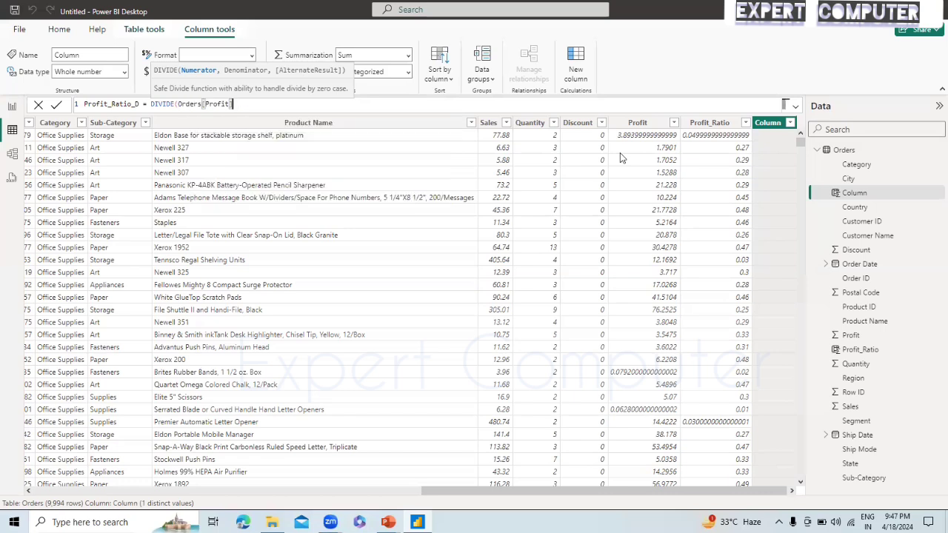
pyautogui.write(',')
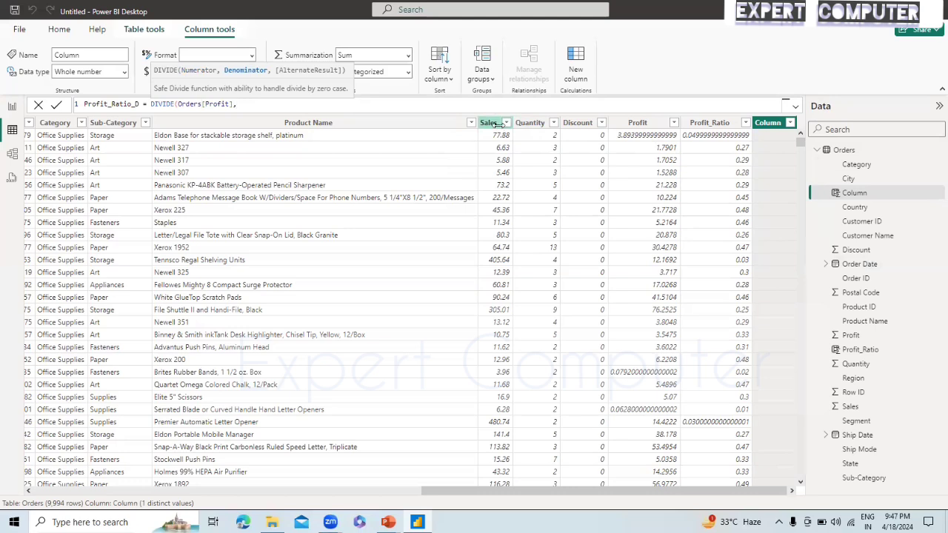
pyautogui.write('sal')
pyautogui.press('Tab')
pyautogui.write(')')
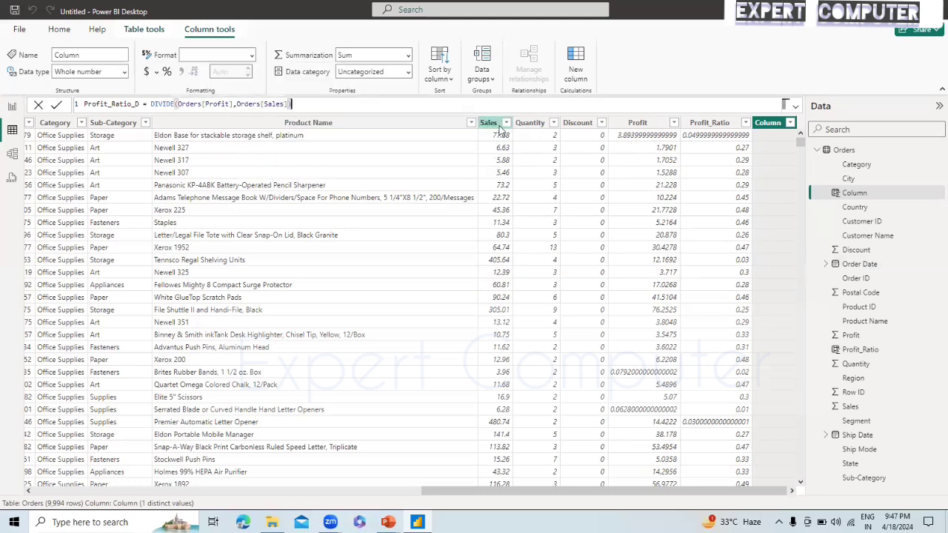
pyautogui.click(59, 106)
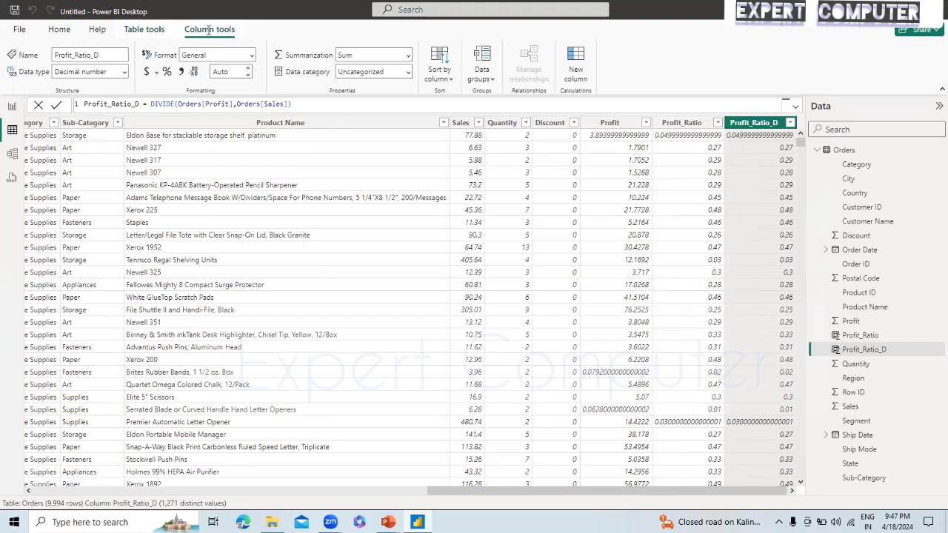
# Step: Compare the Profit_Ratio and Profit_Ratio_D columns, and check the DAX calculation types slide in PowerPoint before returning to Power BI
pyautogui.click(694, 137)
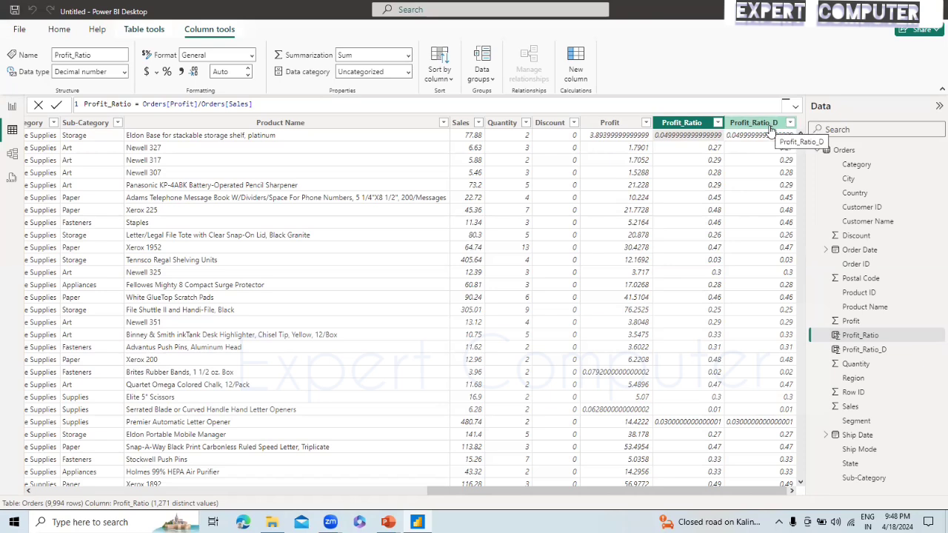
pyautogui.hotkey('alt', 'Tab')
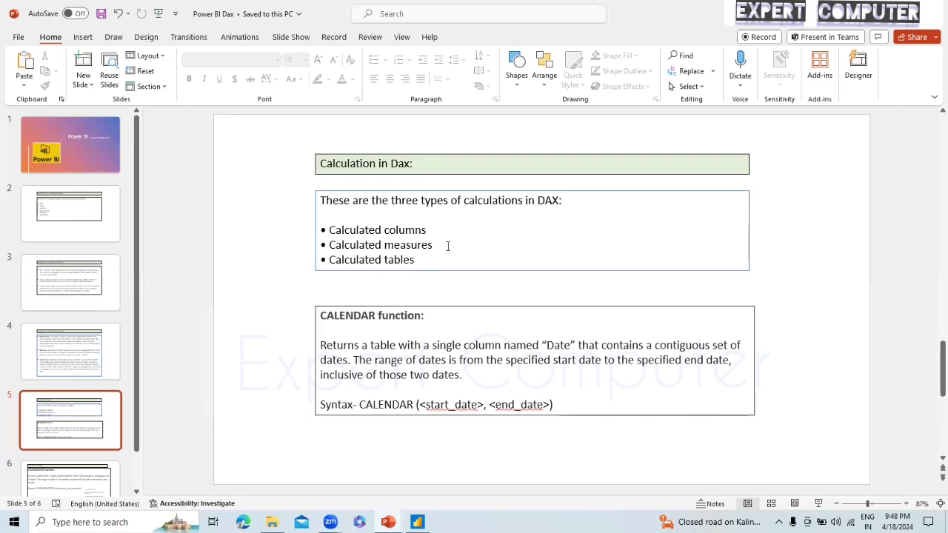
pyautogui.hotkey('alt', 'Tab')
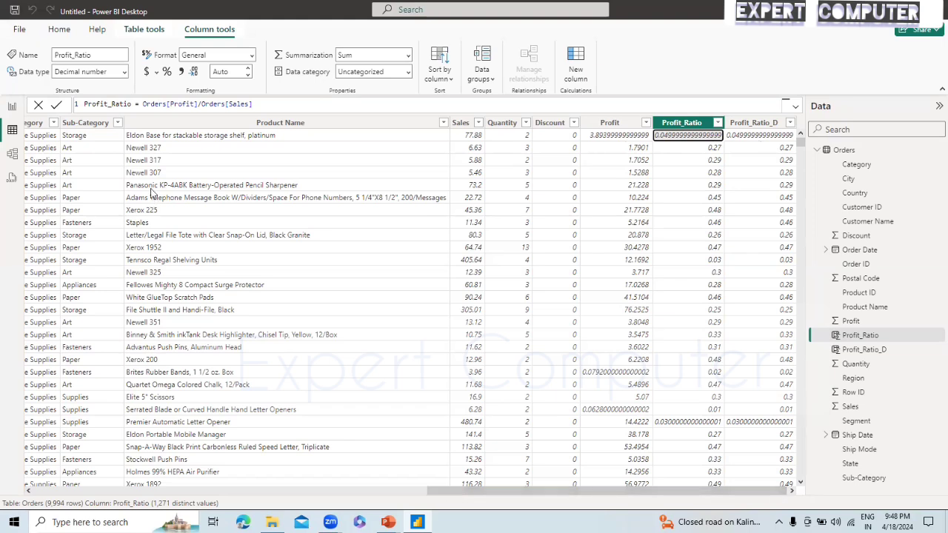
pyautogui.click(60, 30)
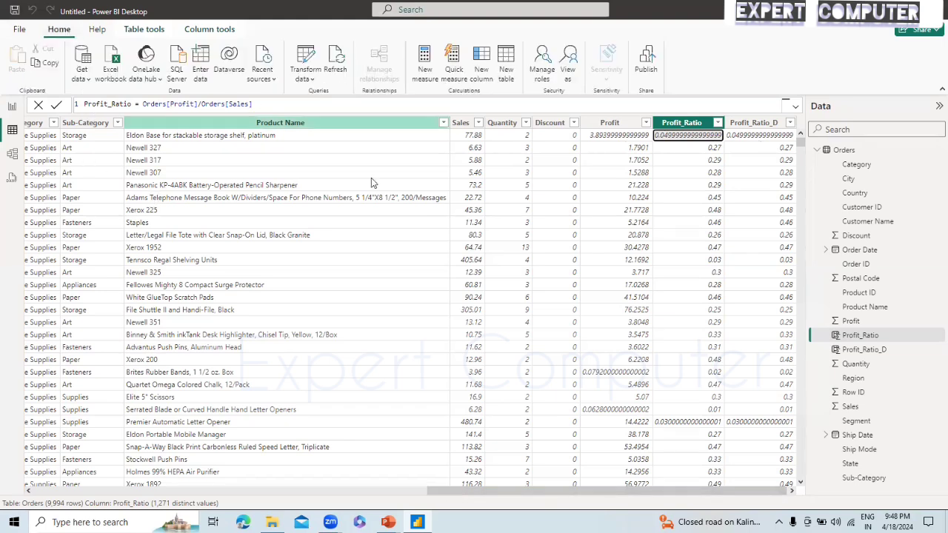
pyautogui.click(498, 160)
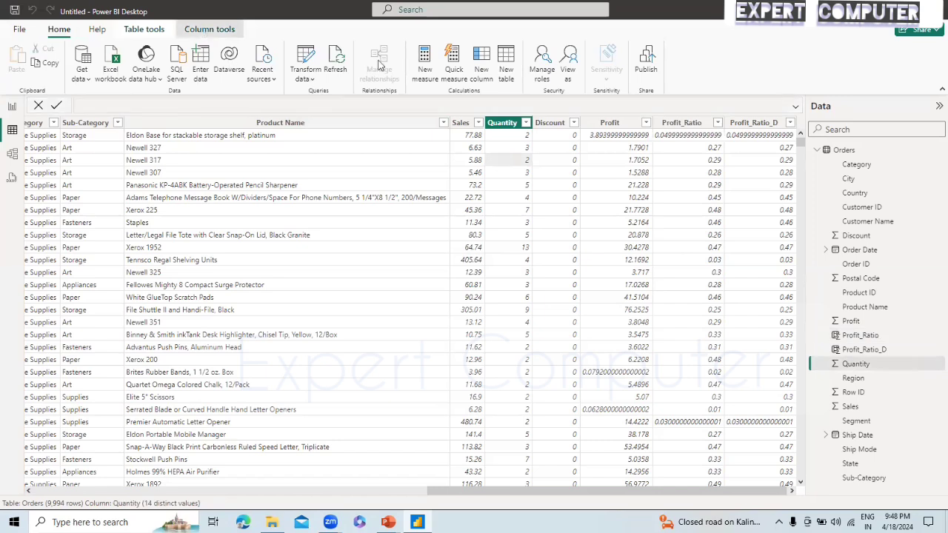
pyautogui.click(201, 31)
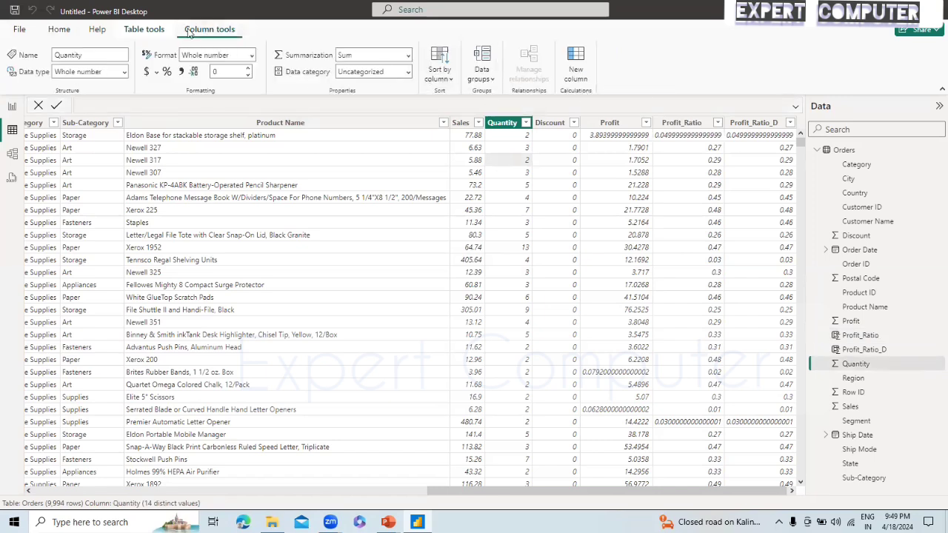
# Step: Add a new measure to the Orders table, naming it Total_profit and starting its formula with the SUM function
pyautogui.click(65, 29)
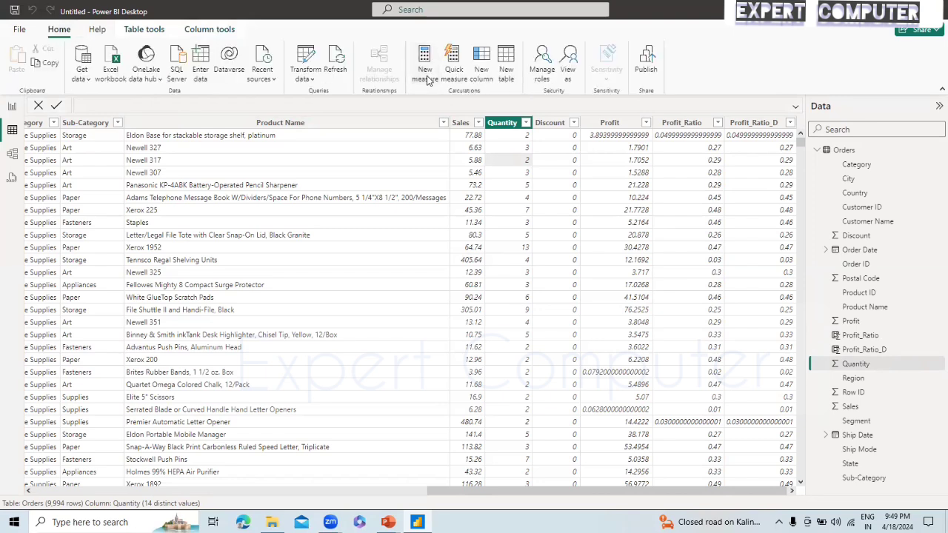
pyautogui.click(426, 74)
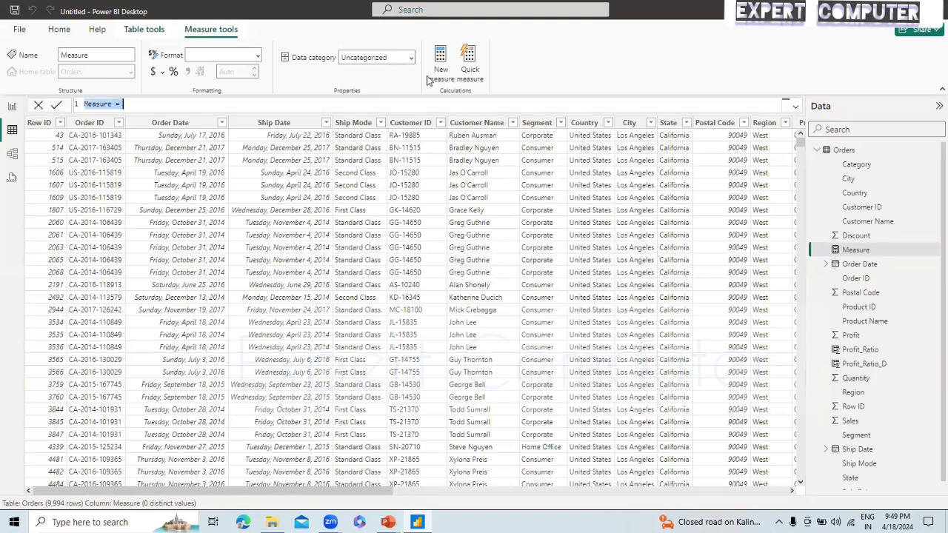
pyautogui.press('Right')
pyautogui.press('Left')
pyautogui.press('Left')
pyautogui.press('Left')
pyautogui.press('BackSpace')
pyautogui.press('BackSpace')
pyautogui.press('BackSpace')
pyautogui.press('BackSpace')
pyautogui.press('BackSpace')
pyautogui.press('BackSpace')
pyautogui.press('BackSpace')
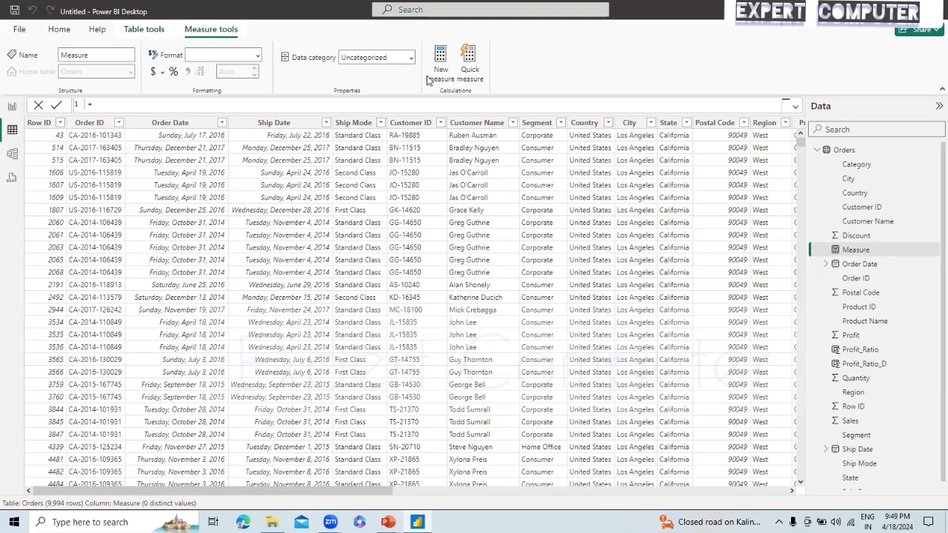
pyautogui.write('Total_priof')
pyautogui.press('BackSpace')
pyautogui.press('BackSpace')
pyautogui.press('BackSpace')
pyautogui.press('BackSpace')
pyautogui.write('ofit')
pyautogui.press('BackSpace')
pyautogui.press('BackSpace')
pyautogui.write('o')
pyautogui.press('BackSpace')
pyautogui.write('it = sum')
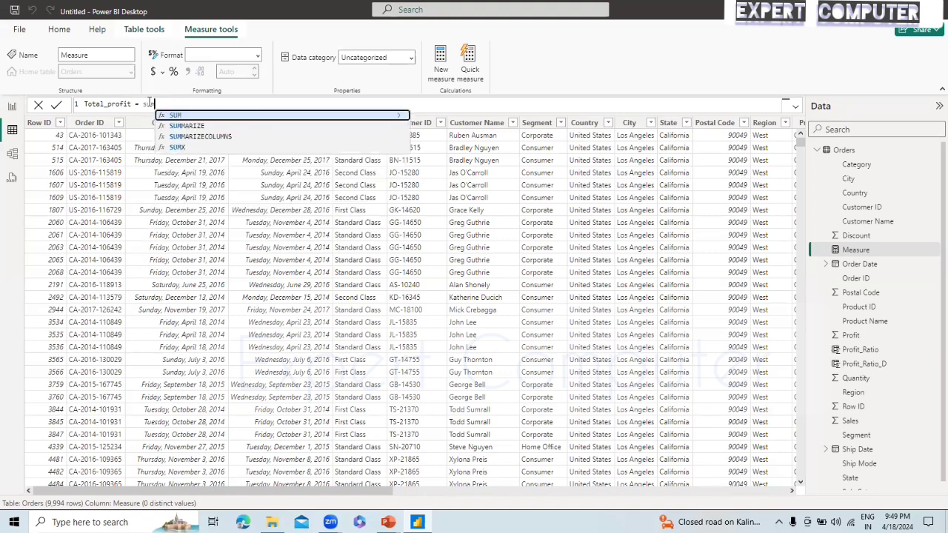
# Step: Complete the Total_profit measure as SUM(Orders[Profit]) and commit the formula
pyautogui.press('Tab')
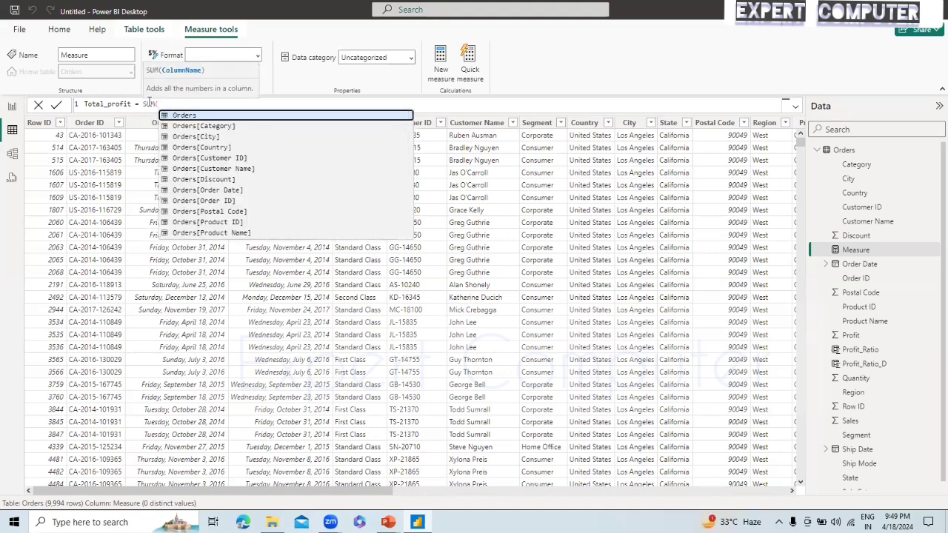
pyautogui.write('pro')
pyautogui.press('Down')
pyautogui.press('Down')
pyautogui.press('Down')
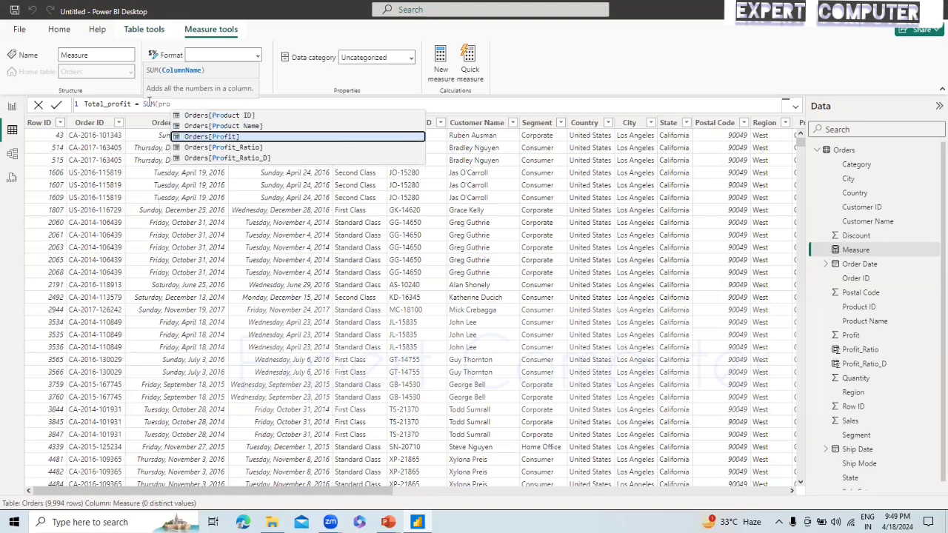
pyautogui.press('Tab')
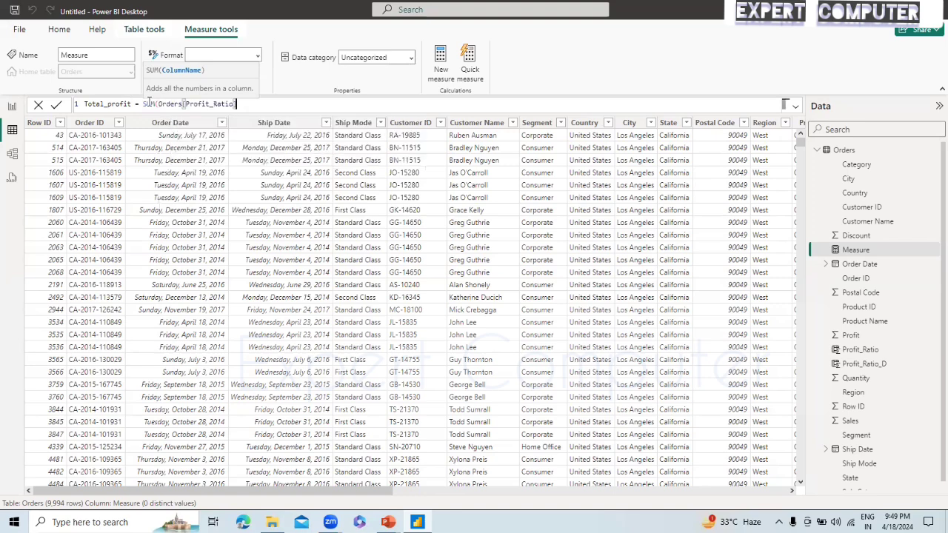
pyautogui.press('BackSpace')
pyautogui.press('BackSpace')
pyautogui.press('BackSpace')
pyautogui.press('BackSpace')
pyautogui.press('BackSpace')
pyautogui.press('BackSpace')
pyautogui.press('BackSpace')
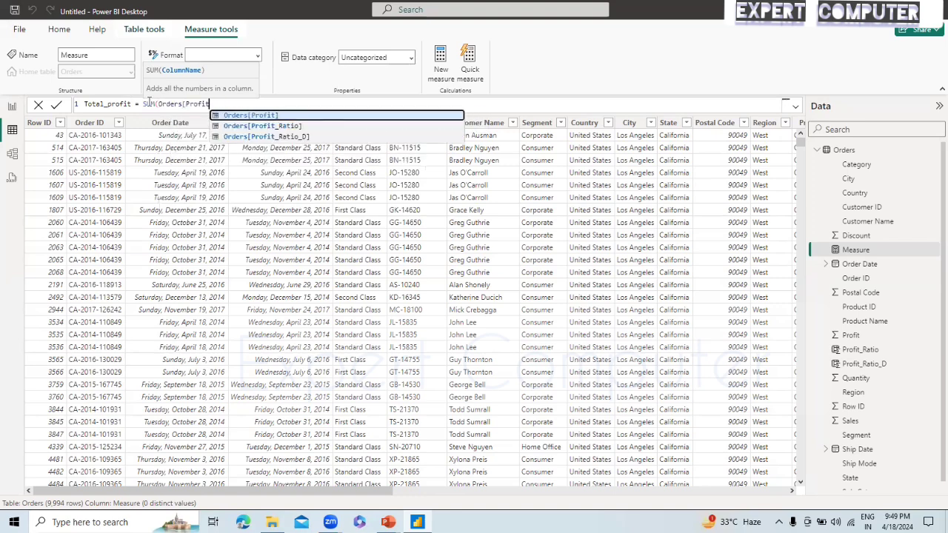
pyautogui.press('Tab')
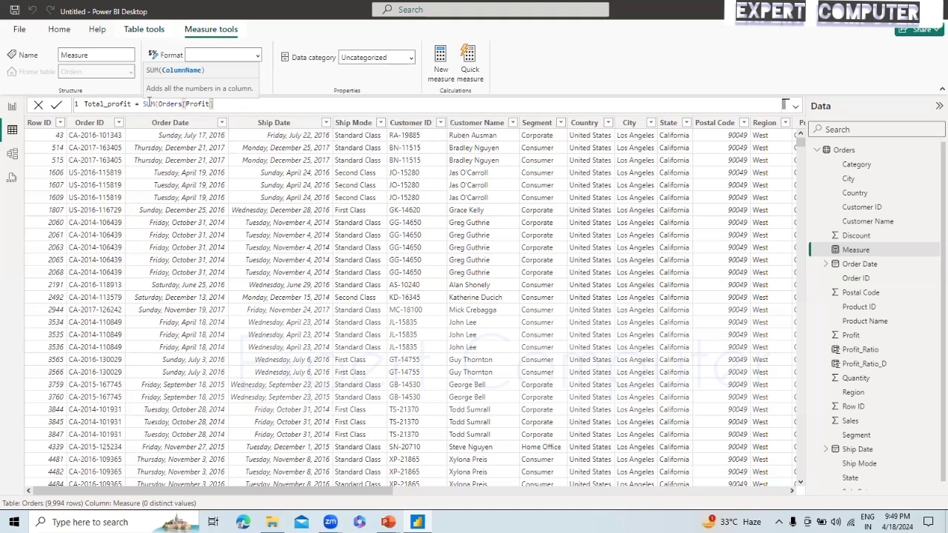
pyautogui.write(')')
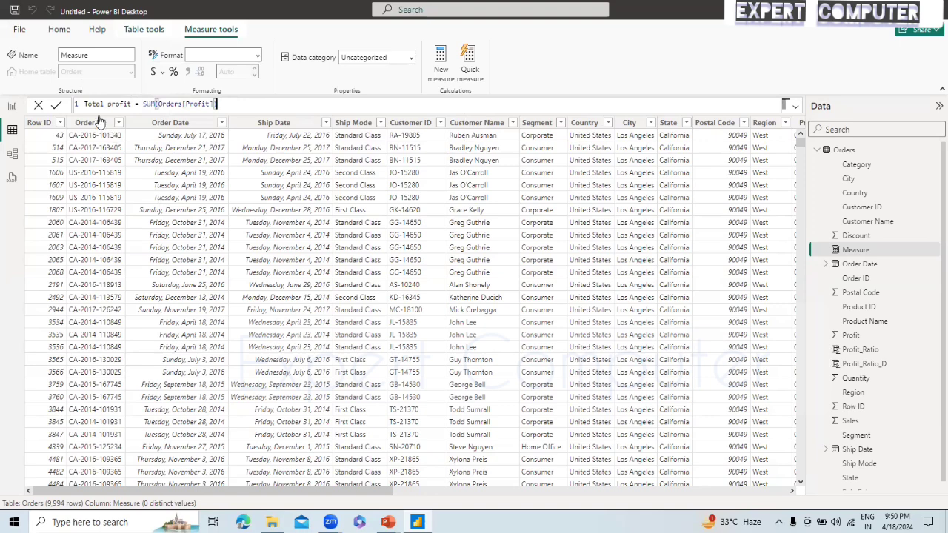
pyautogui.click(59, 109)
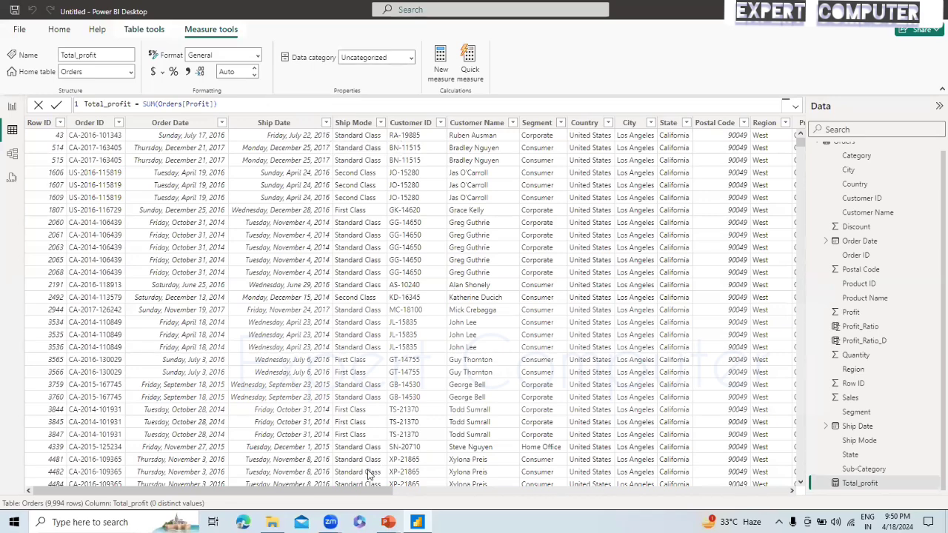
# Step: Add another measure to the Orders table and name it Total_Profit_West in its formula
pyautogui.moveTo(358, 495); pyautogui.dragTo(512, 503)
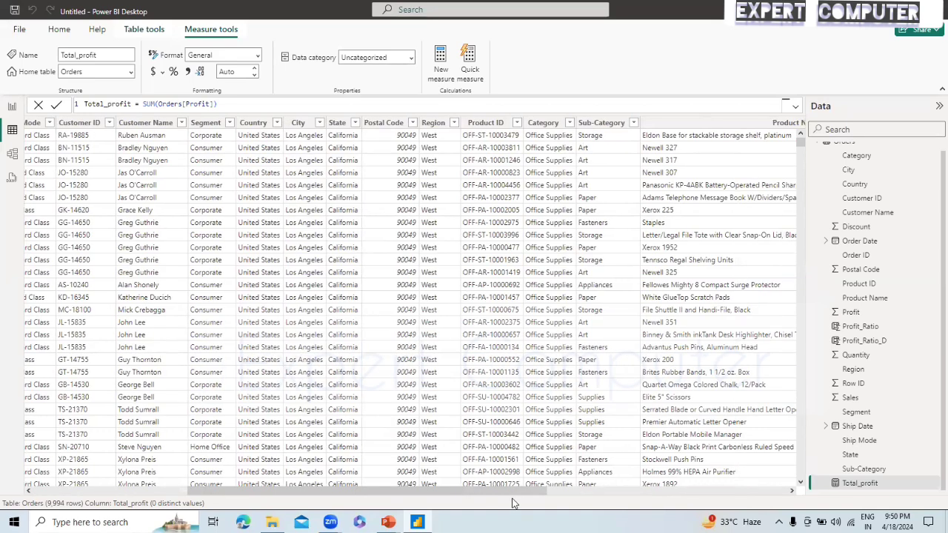
pyautogui.click(439, 71)
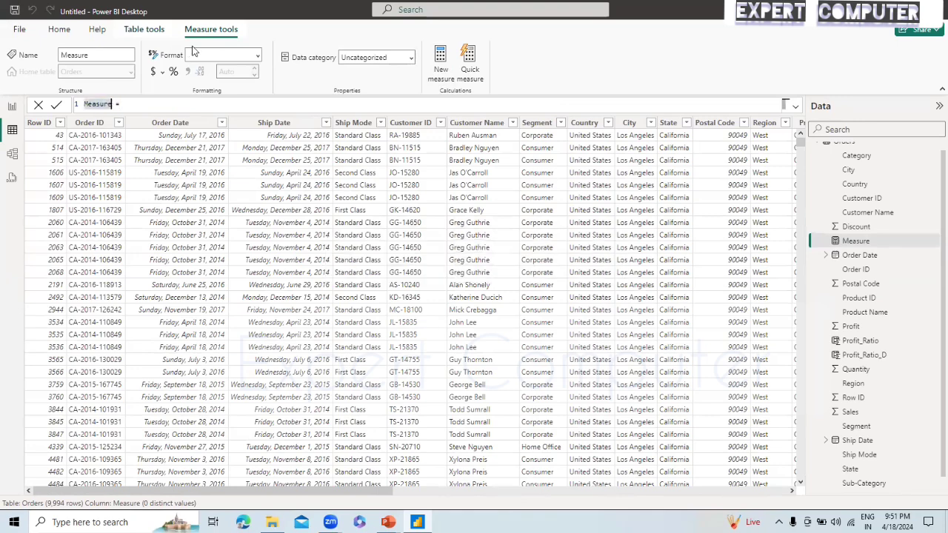
pyautogui.press('BackSpace')
pyautogui.press('BackSpace')
pyautogui.press('BackSpace')
pyautogui.press('BackSpace')
pyautogui.press('BackSpace')
pyautogui.press('BackSpace')
pyautogui.press('BackSpace')
pyautogui.write('Total_Profit')
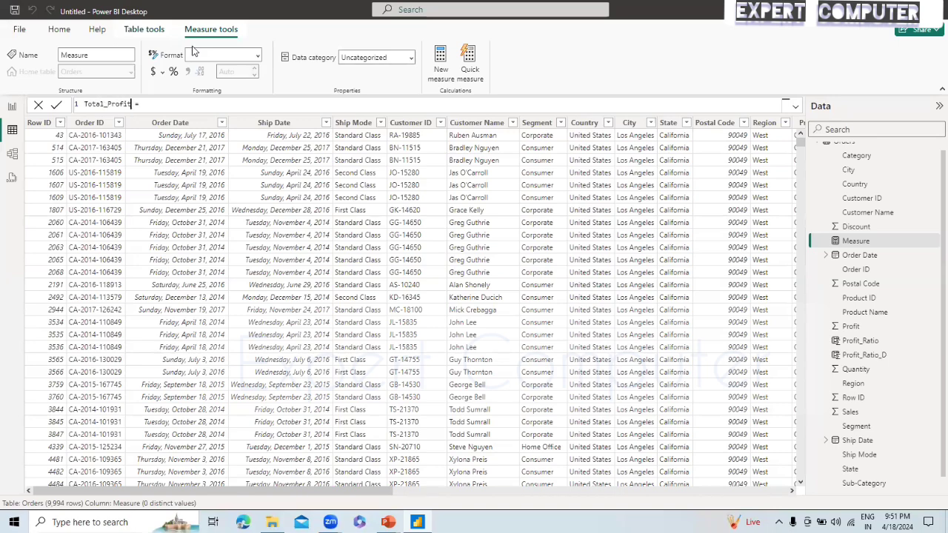
pyautogui.write('_West')
# Step: Start the Total_Profit_West formula with CALCULATE, using SUM(Orders[Profit]) as its expression
pyautogui.write('cal')
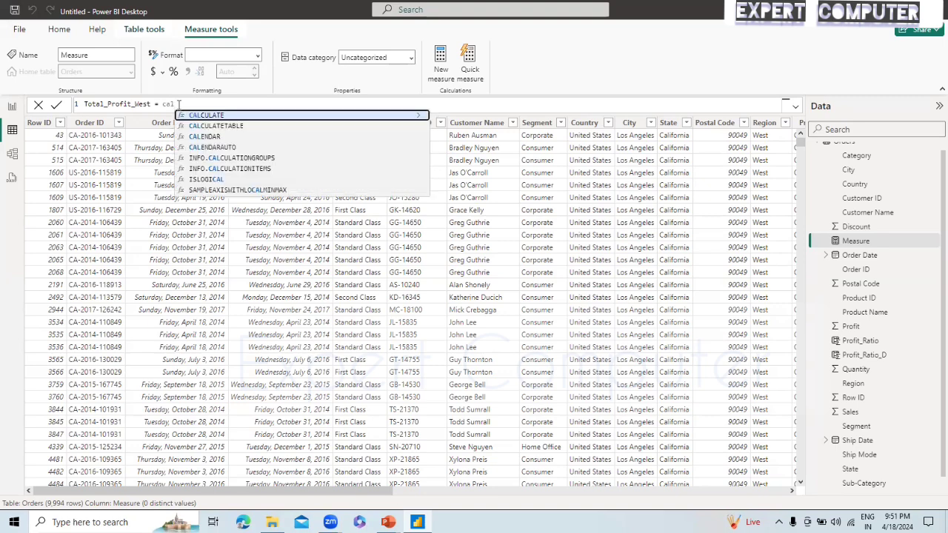
pyautogui.press('Tab')
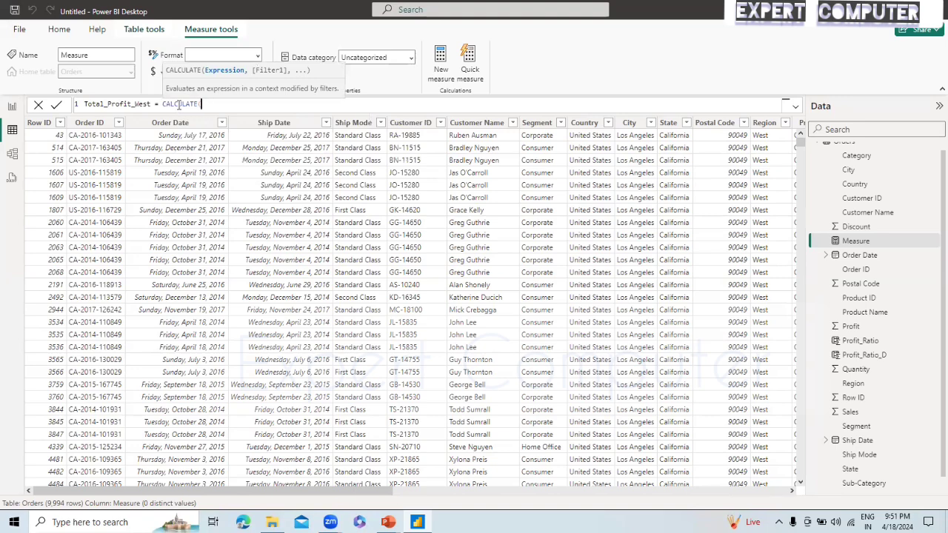
pyautogui.write('sum')
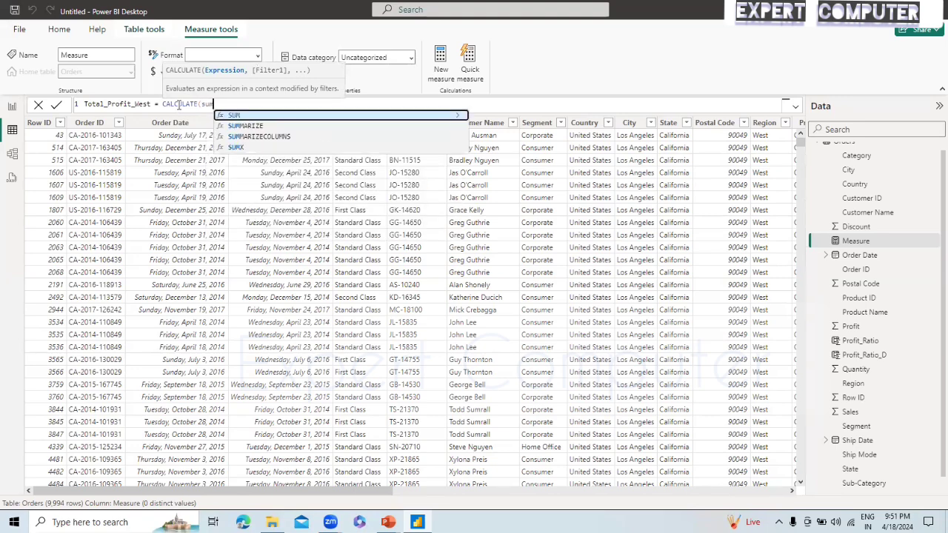
pyautogui.press('Tab')
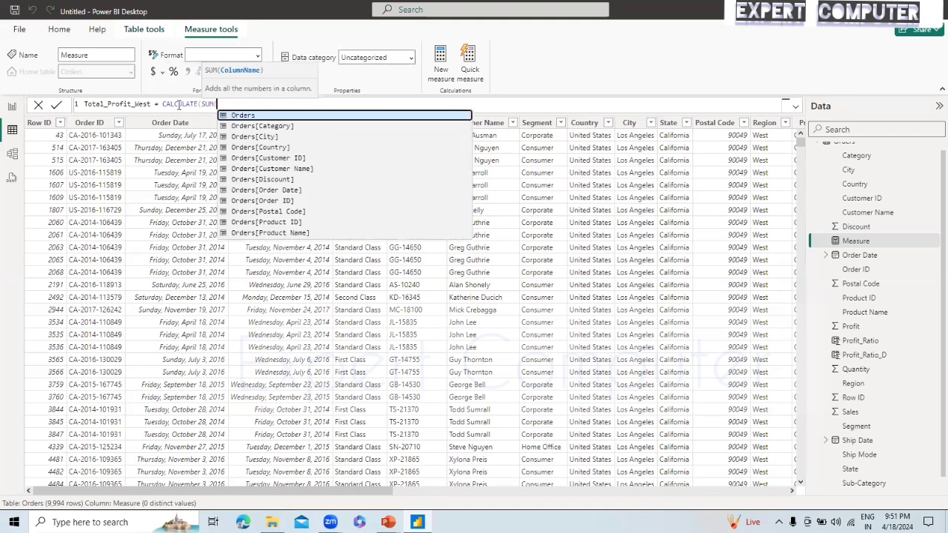
pyautogui.write('pro')
pyautogui.press('Down')
pyautogui.press('Down')
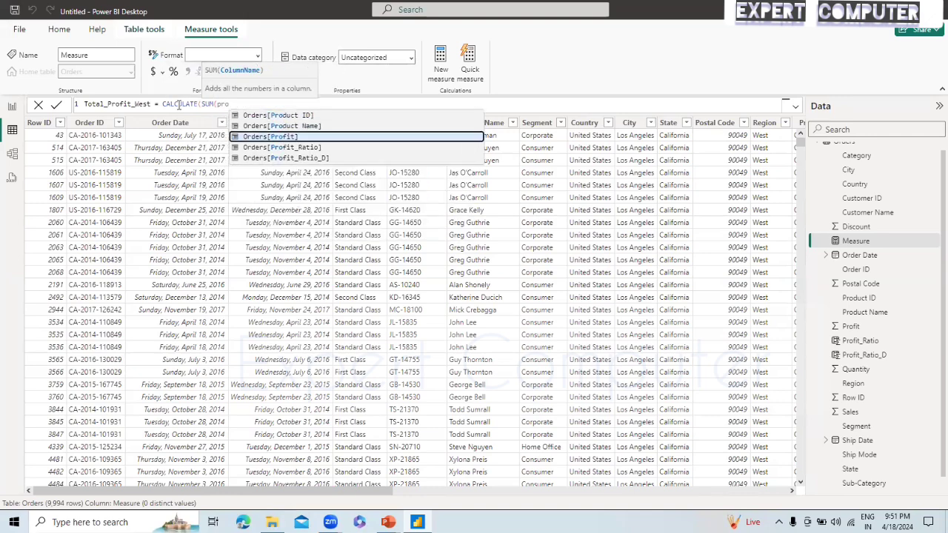
pyautogui.press('Tab')
pyautogui.write(')')
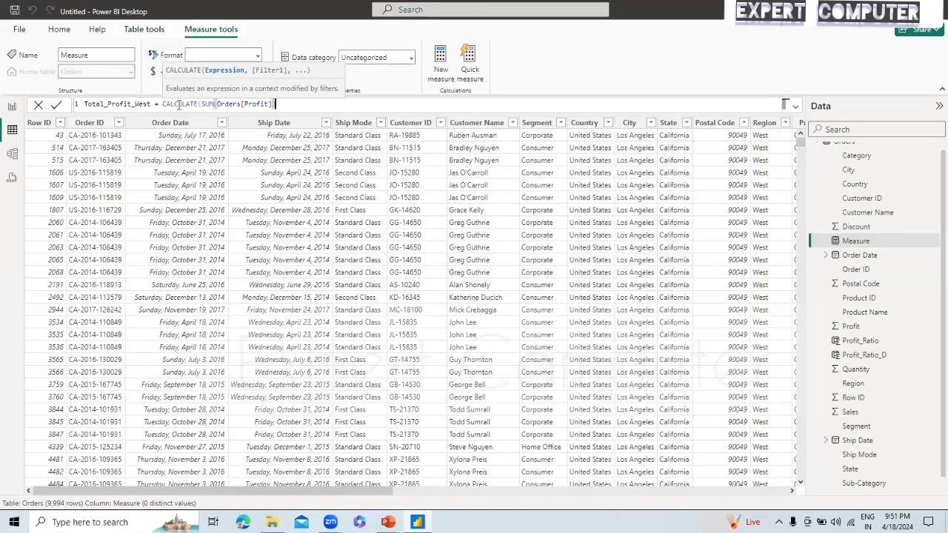
# Step: Add the filter Orders[Region]="West" to the CALCULATE formula, close it and commit the measure
pyautogui.write(',reg')
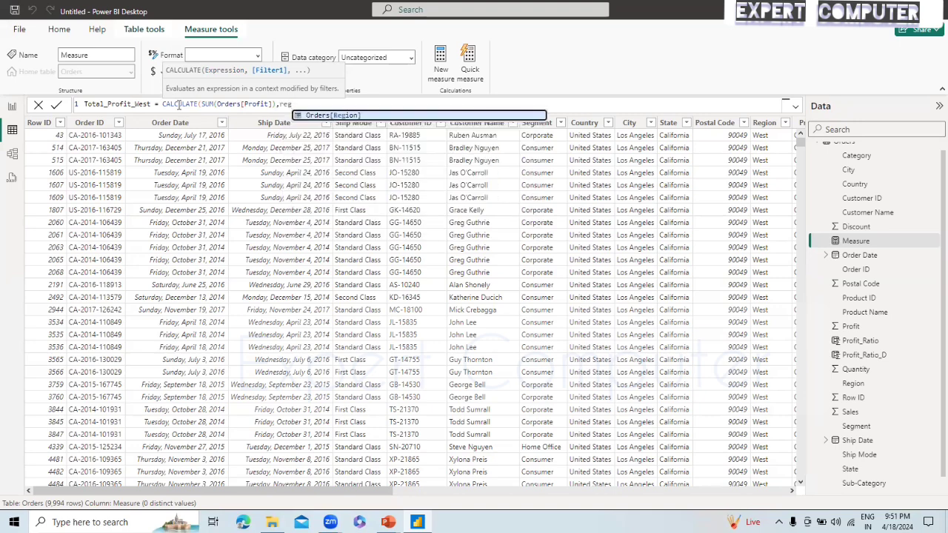
pyautogui.press('Tab')
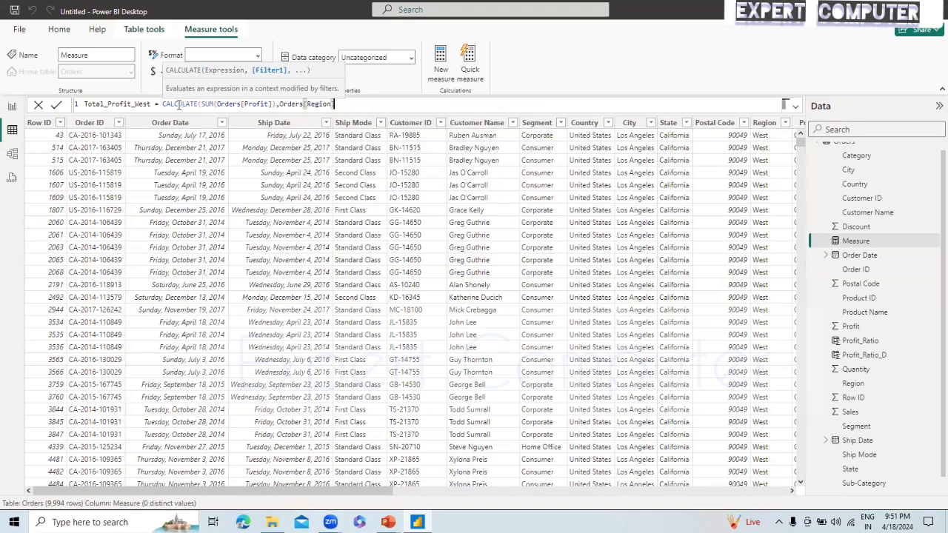
pyautogui.write('="West"')
pyautogui.write(')')
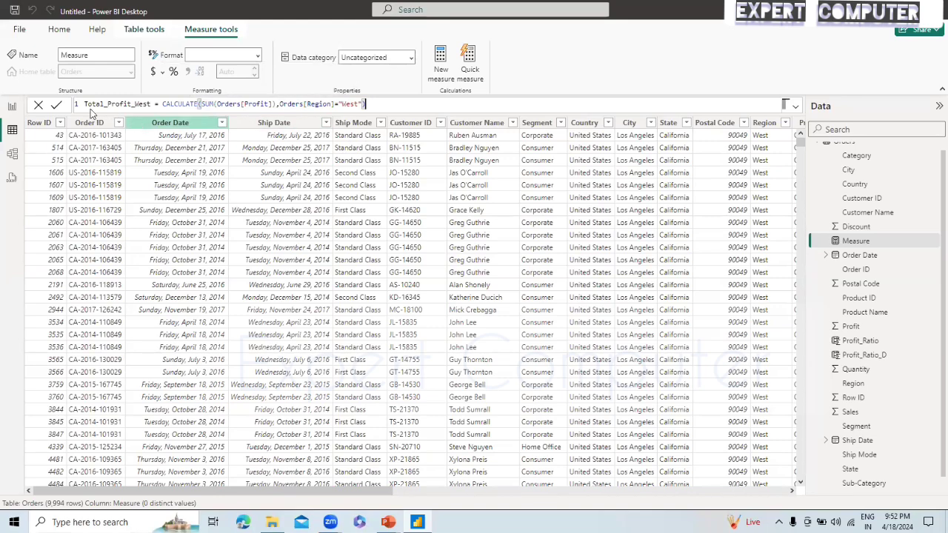
pyautogui.click(58, 105)
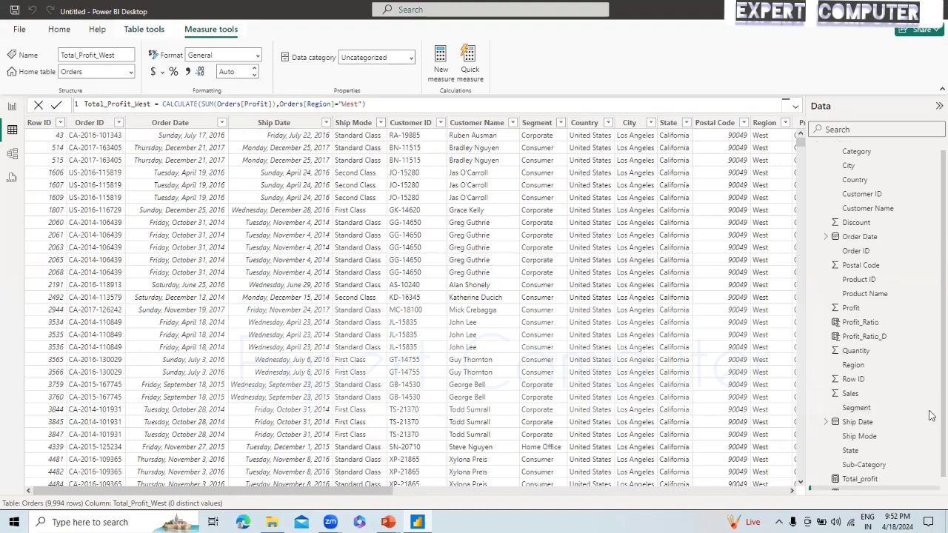
pyautogui.scroll(-1, 932, 482)
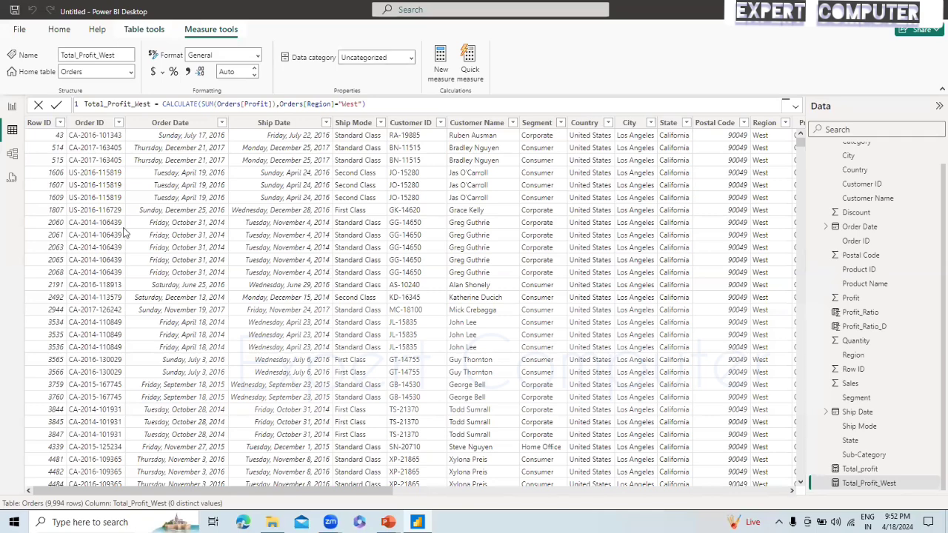
# Step: Show the Total_profit measure on the report page as a card visual and resize it to a compact box
pyautogui.click(59, 29)
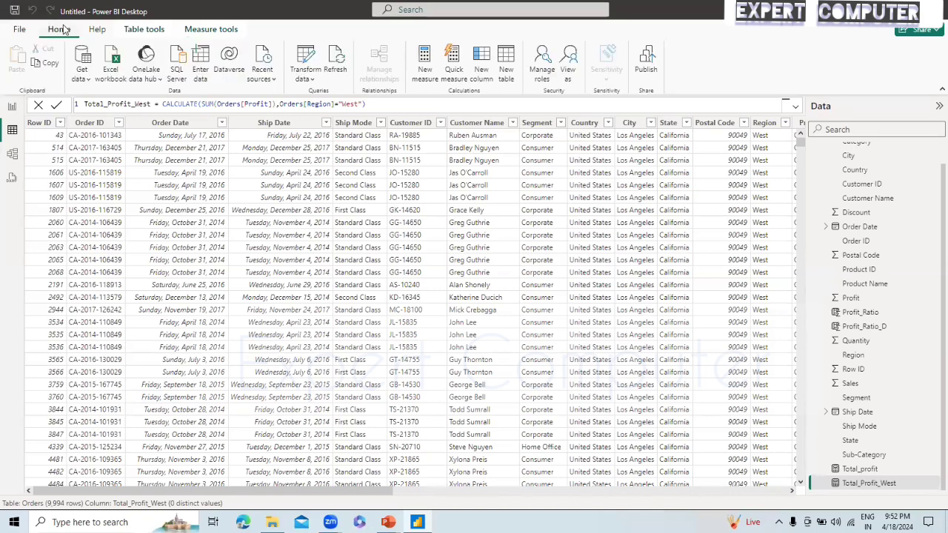
pyautogui.click(15, 111)
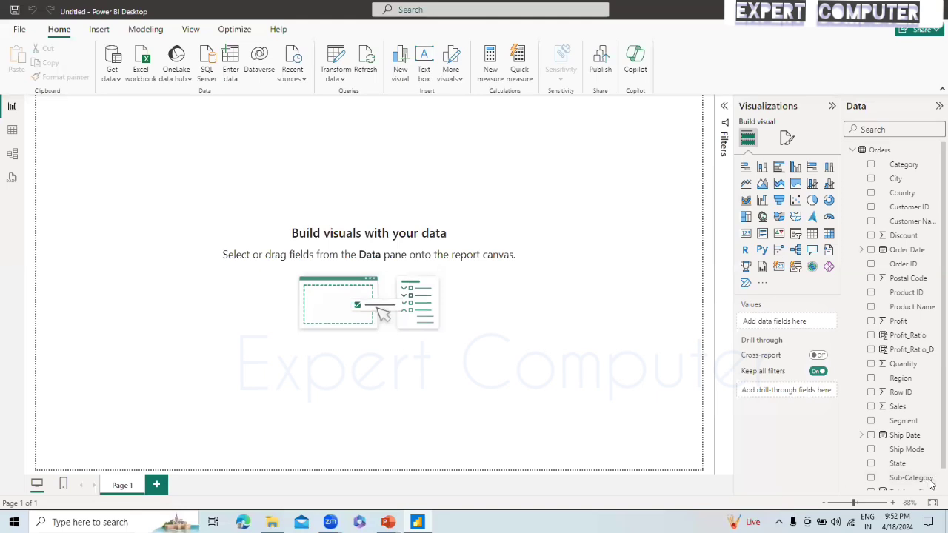
pyautogui.scroll(-1, 931, 485)
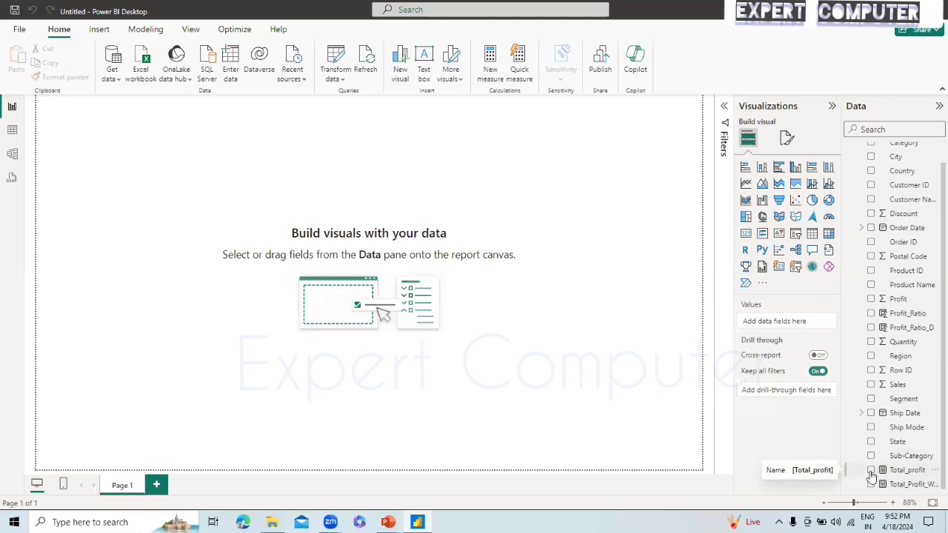
pyautogui.click(871, 471)
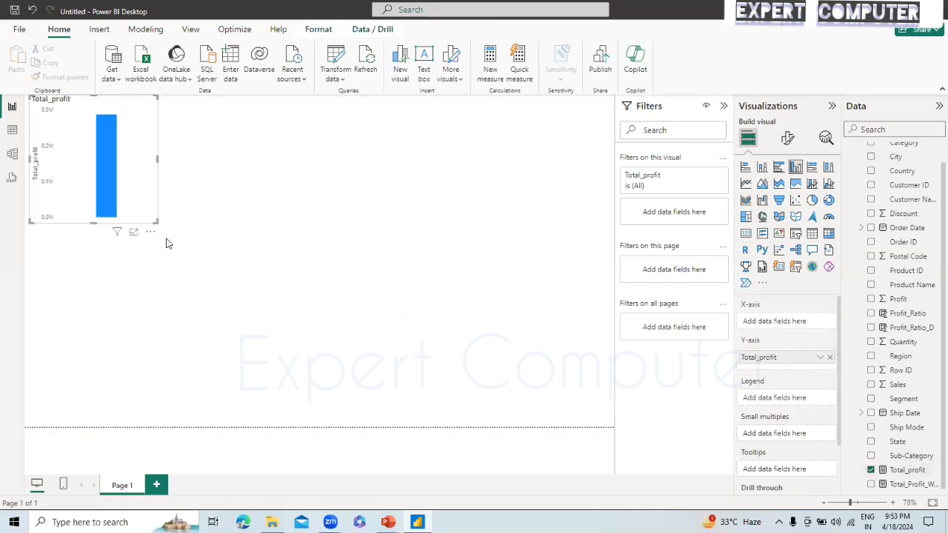
pyautogui.moveTo(156, 223); pyautogui.dragTo(256, 181)
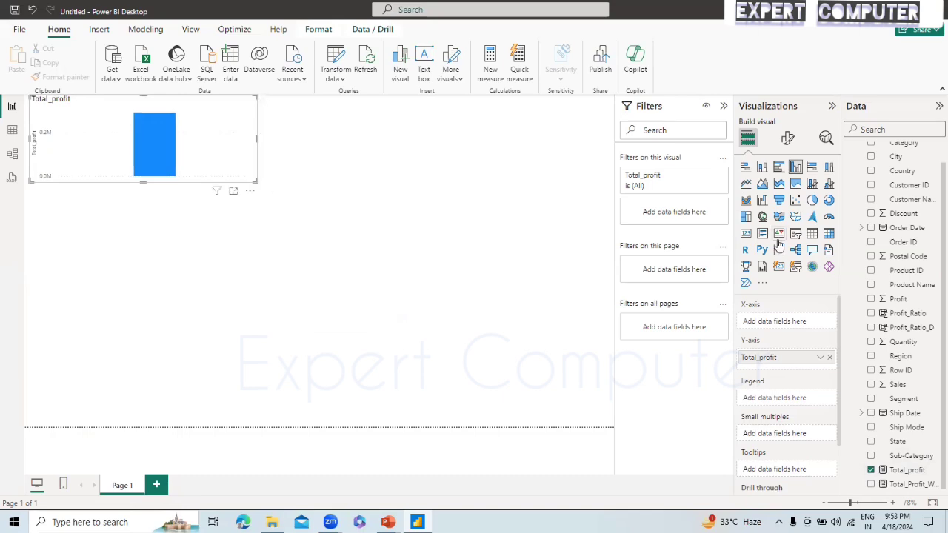
pyautogui.click(746, 234)
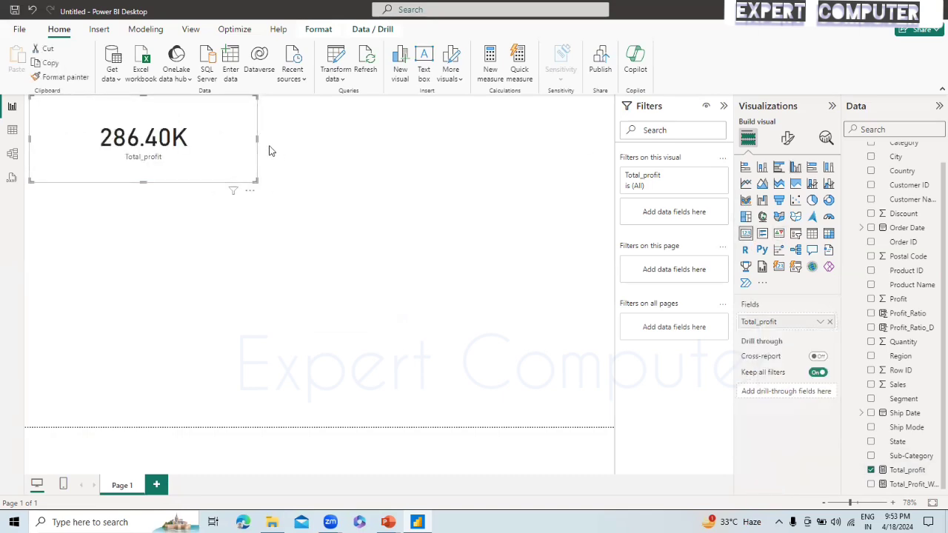
pyautogui.moveTo(257, 138); pyautogui.dragTo(197, 146)
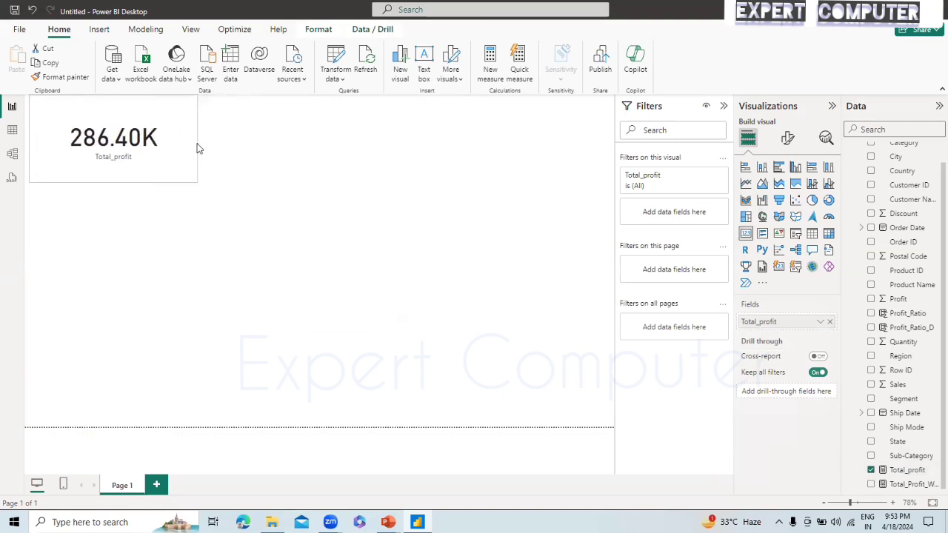
# Step: Add a second card visual beside the Total_profit card and fill it with the Total_Profit_West measure
pyautogui.click(284, 141)
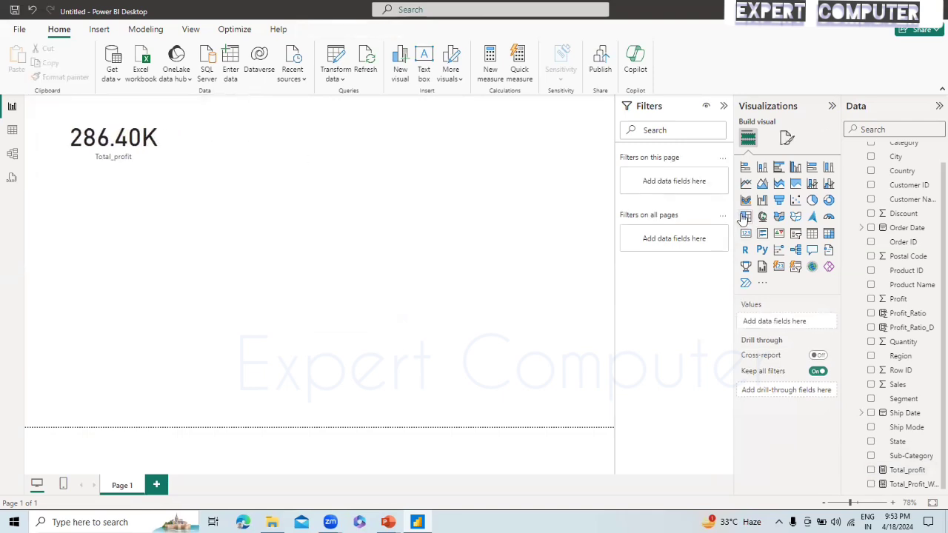
pyautogui.click(744, 234)
pyautogui.moveTo(148, 210); pyautogui.dragTo(332, 108)
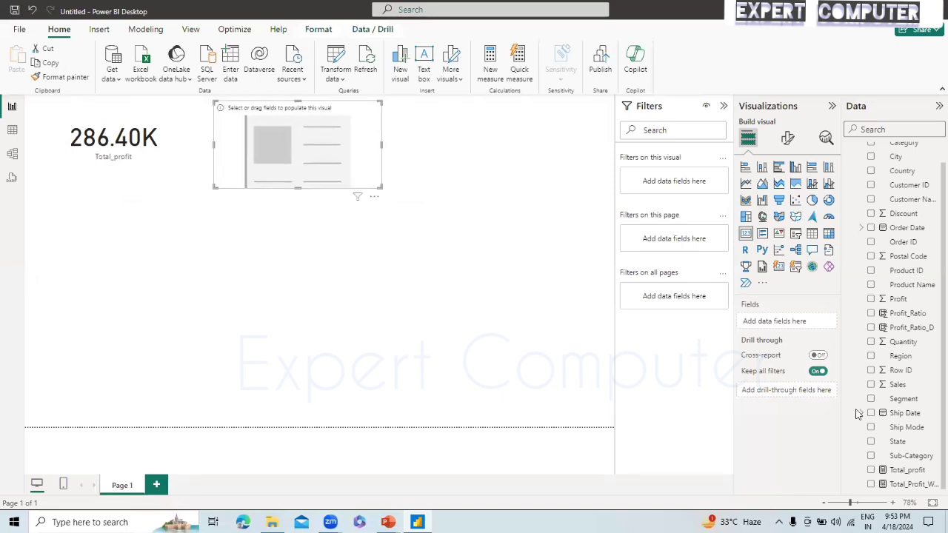
pyautogui.moveTo(915, 486); pyautogui.dragTo(872, 492)
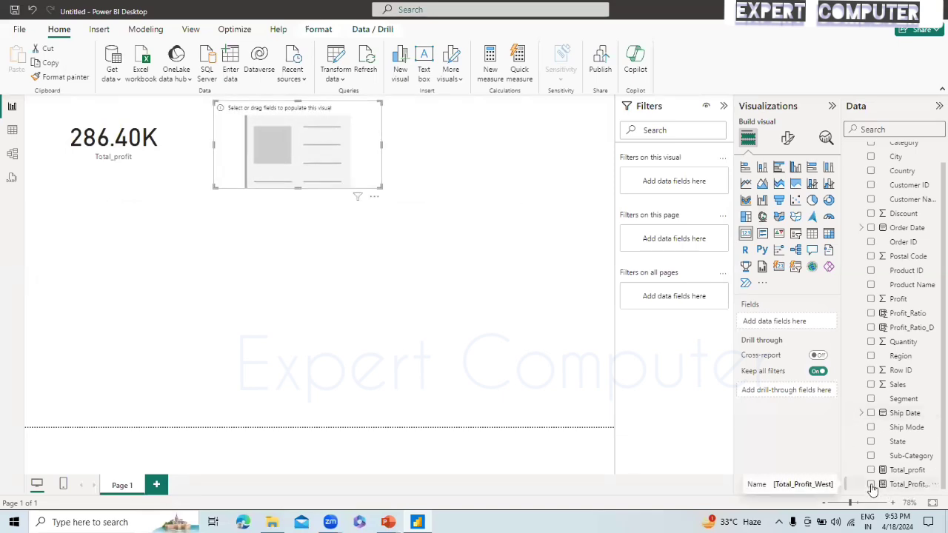
pyautogui.click(872, 489)
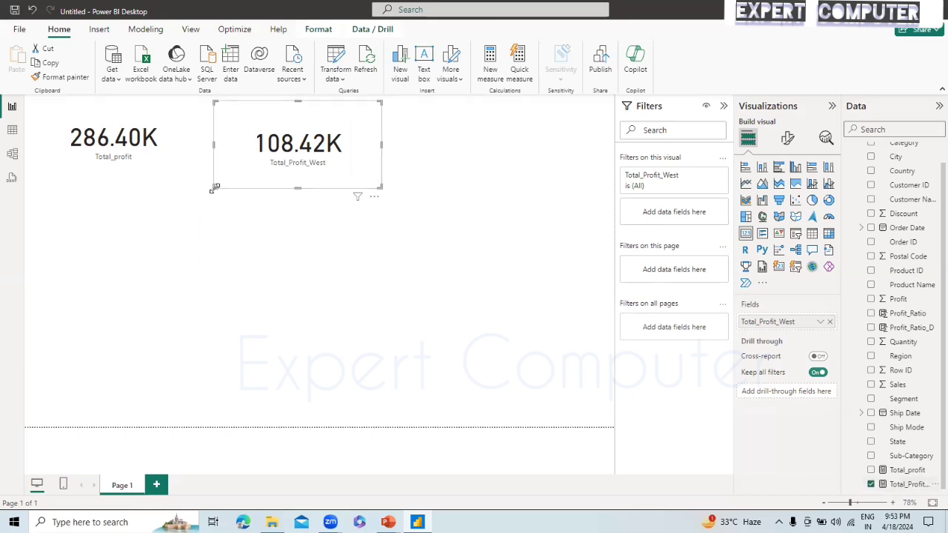
# Step: Resize both cards to a similar height and move the Total_Profit_West card farther away from the Total_profit card
pyautogui.moveTo(214, 189); pyautogui.dragTo(232, 167)
pyautogui.click(145, 160)
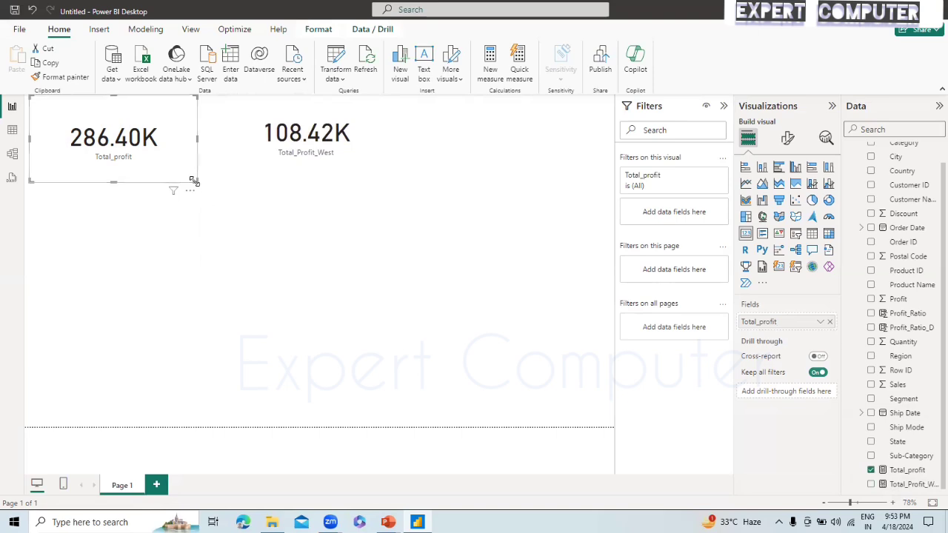
pyautogui.moveTo(194, 180)
pyautogui.mouseDown()
pyautogui.moveTo(205, 155)
pyautogui.moveTo(206, 169)
pyautogui.mouseUp()
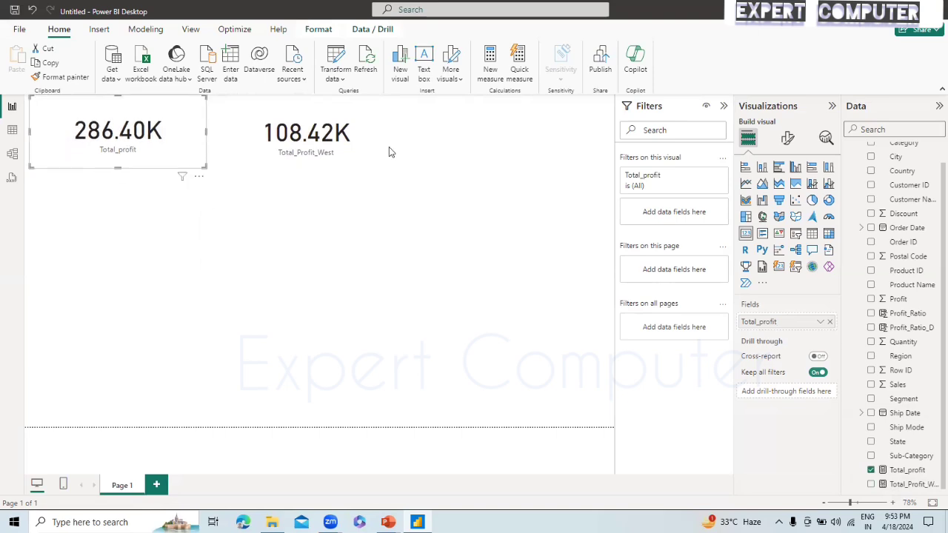
pyautogui.click(356, 157)
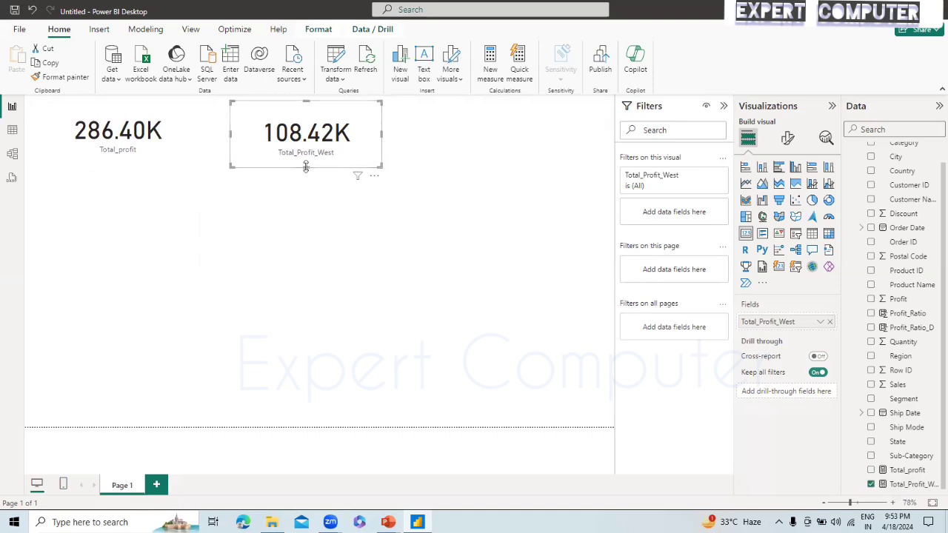
pyautogui.moveTo(305, 168); pyautogui.dragTo(307, 173)
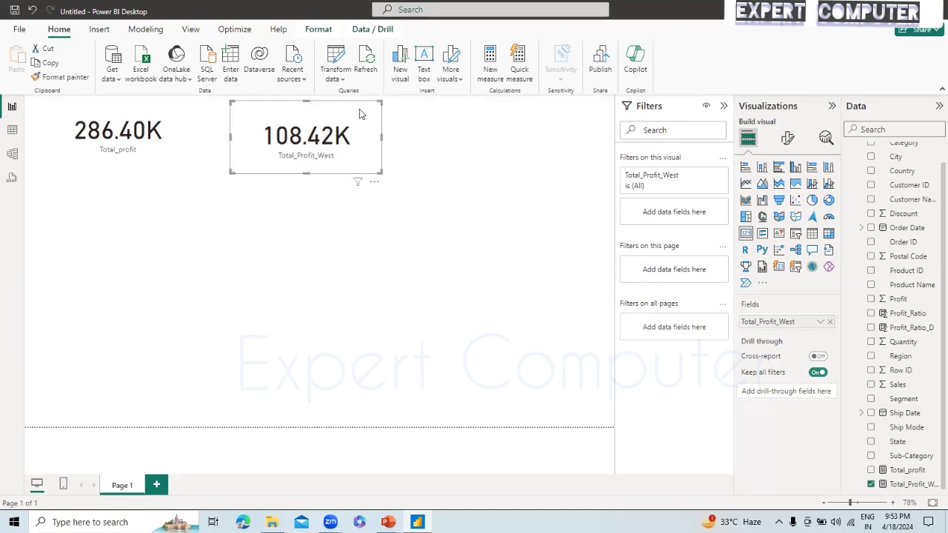
pyautogui.moveTo(361, 112); pyautogui.dragTo(496, 111)
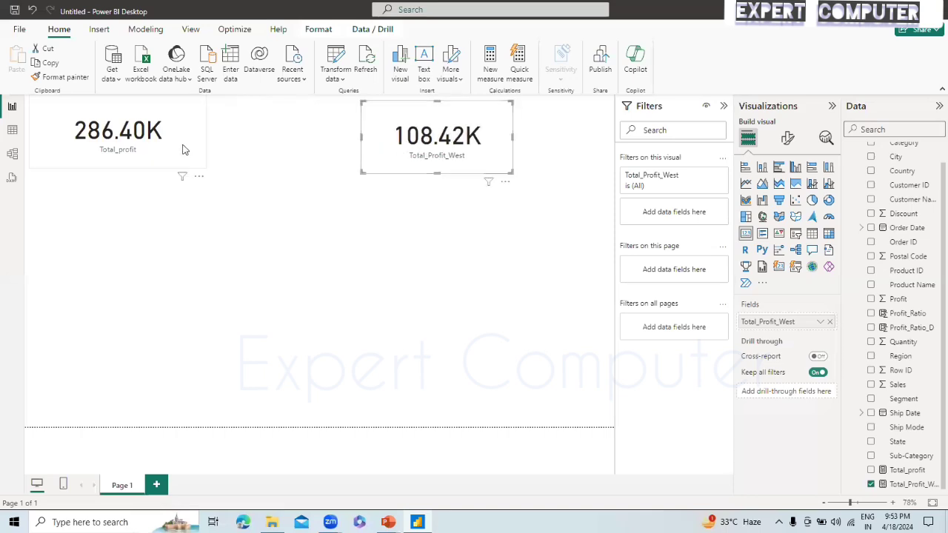
# Step: Convert the Total_profit card to a stacked bar chart, break it down by Region and enlarge the chart
pyautogui.click(184, 149)
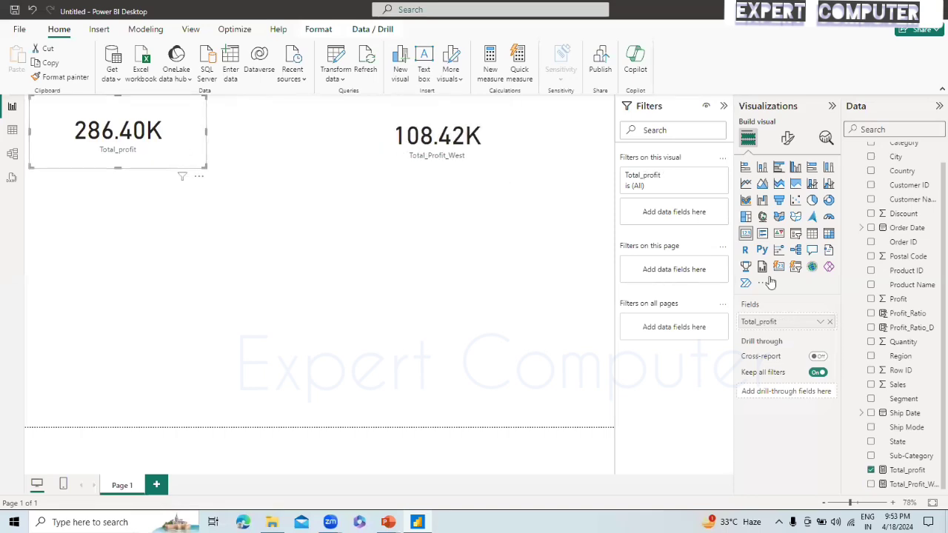
pyautogui.click(746, 167)
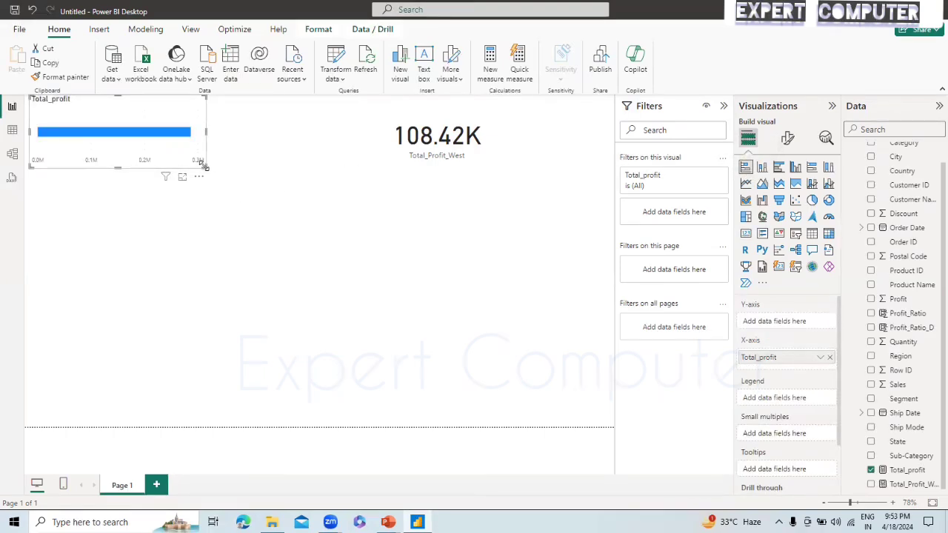
pyautogui.moveTo(206, 172); pyautogui.dragTo(221, 200)
pyautogui.moveTo(263, 299); pyautogui.dragTo(269, 304)
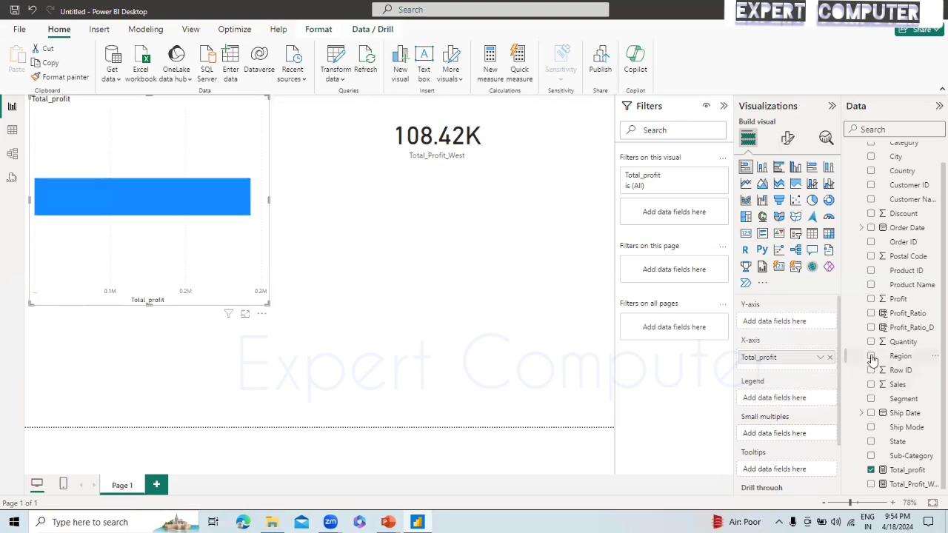
pyautogui.click(872, 357)
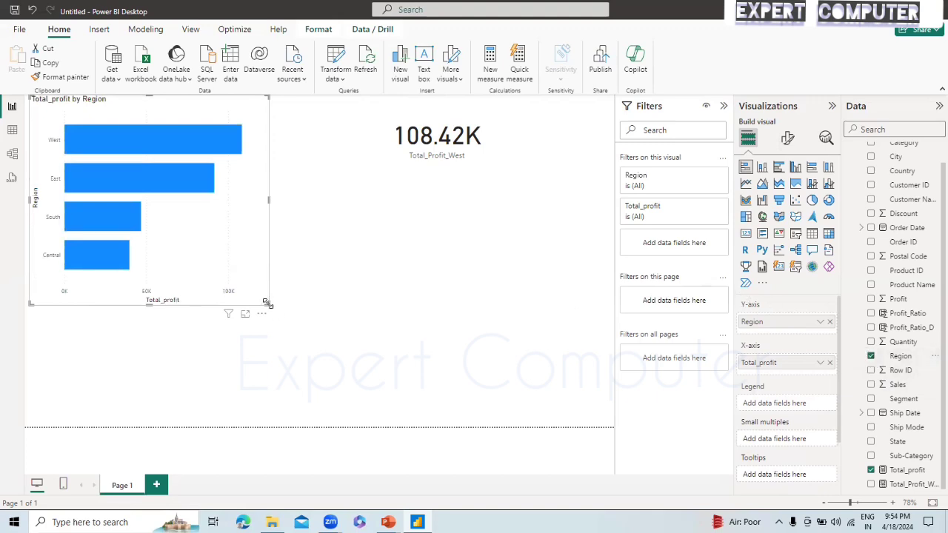
pyautogui.moveTo(267, 304); pyautogui.dragTo(344, 337)
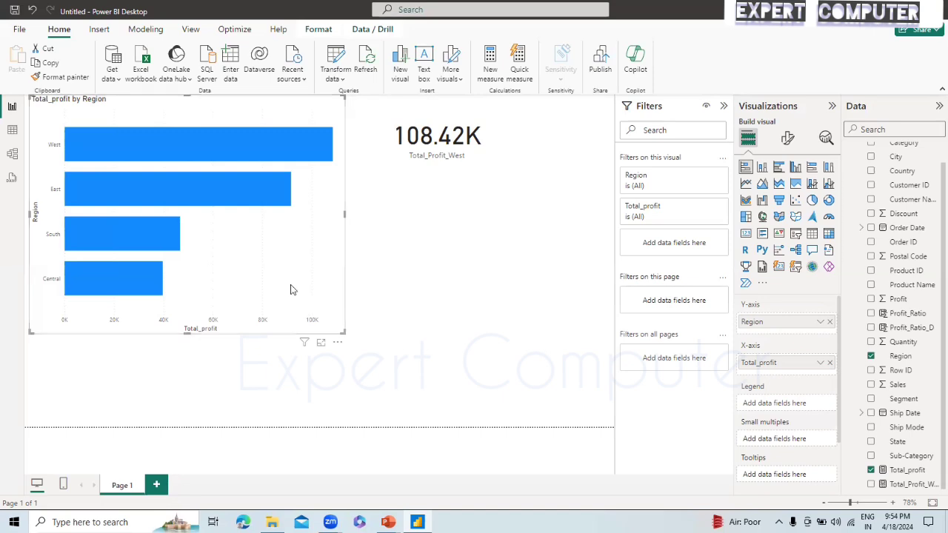
# Step: Turn on data labels for the bar chart of Total_profit by Region and check the West bar's label
pyautogui.click(790, 141)
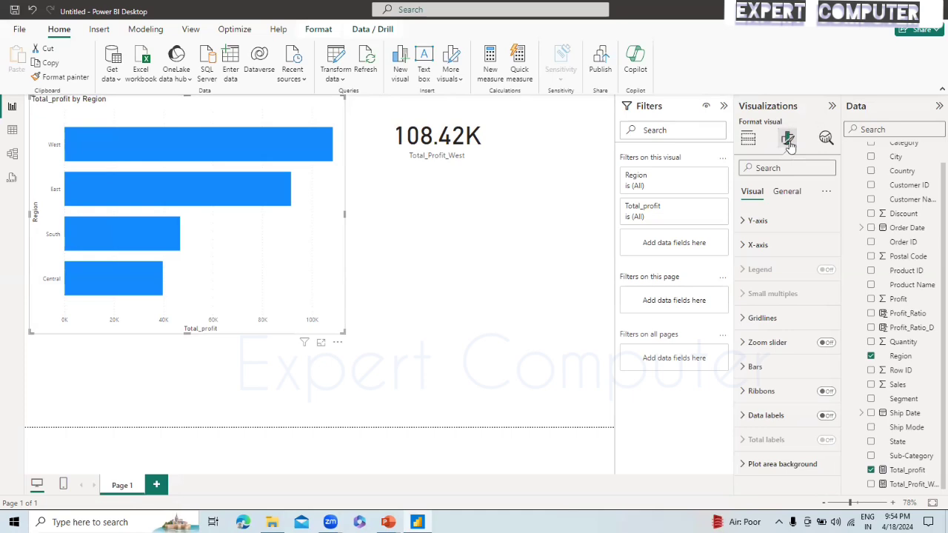
pyautogui.click(826, 417)
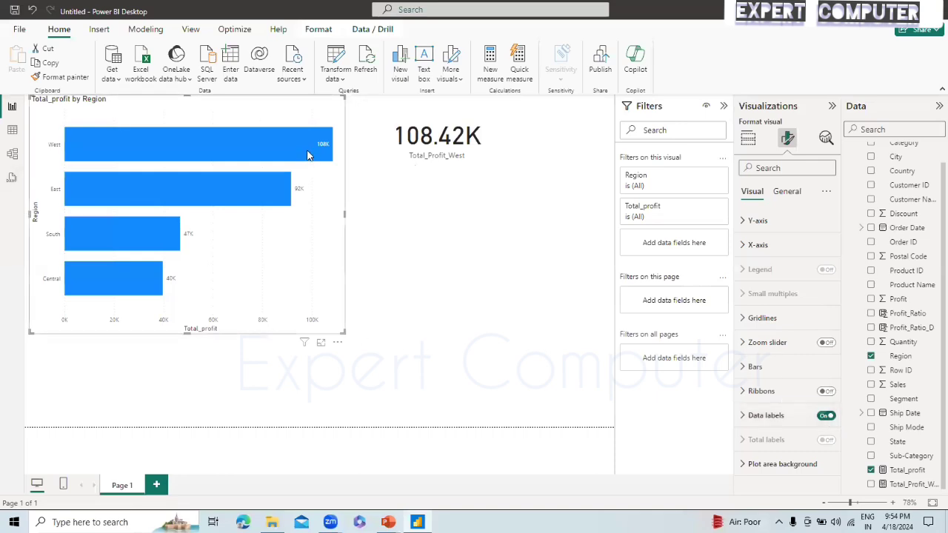
pyautogui.moveTo(326, 154)
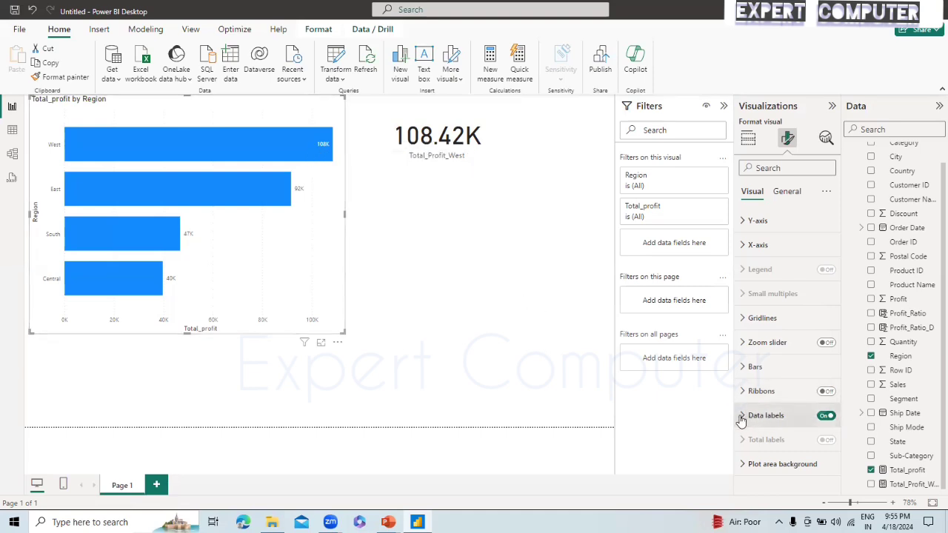
# Step: Set the value decimal places of the data labels on the Total_profit by Region bar chart to 2
pyautogui.click(790, 416)
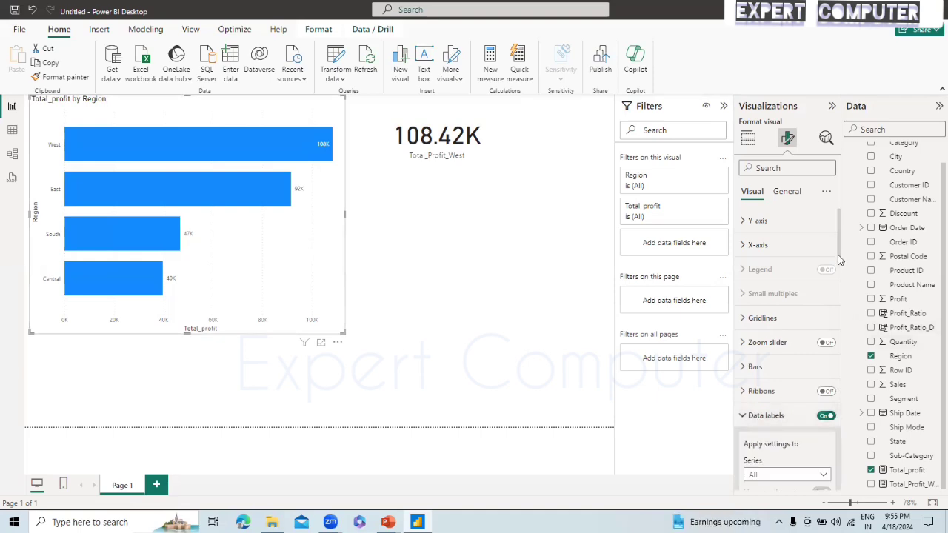
pyautogui.moveTo(840, 269); pyautogui.dragTo(839, 307)
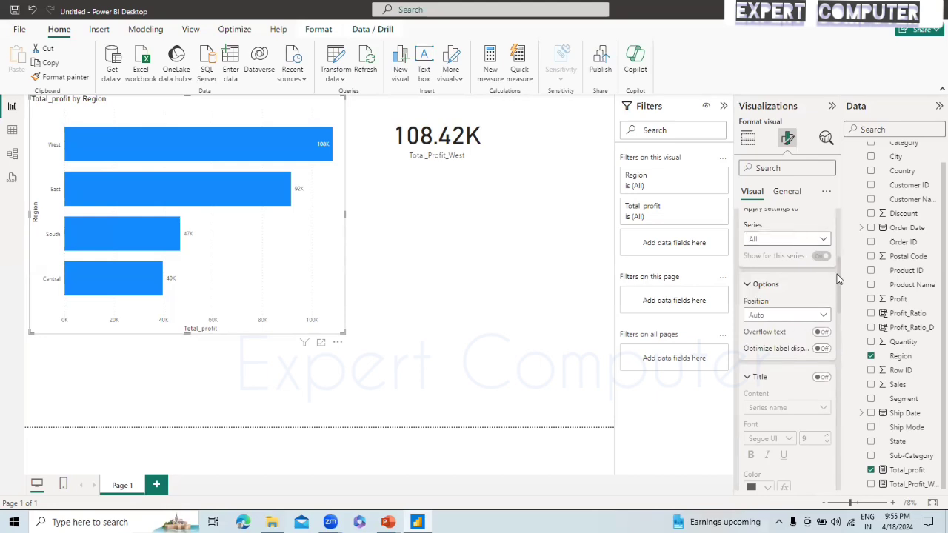
pyautogui.scroll(2, 840, 261)
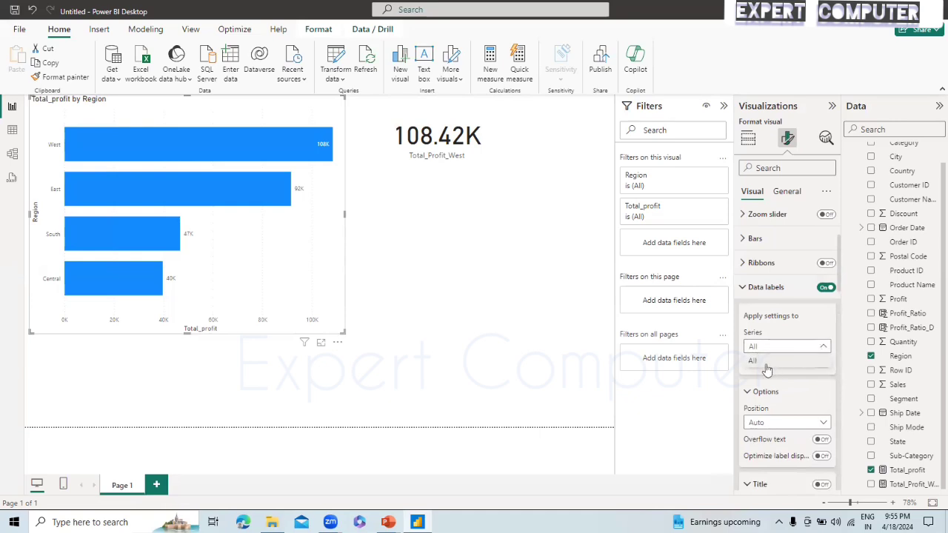
pyautogui.click(826, 424)
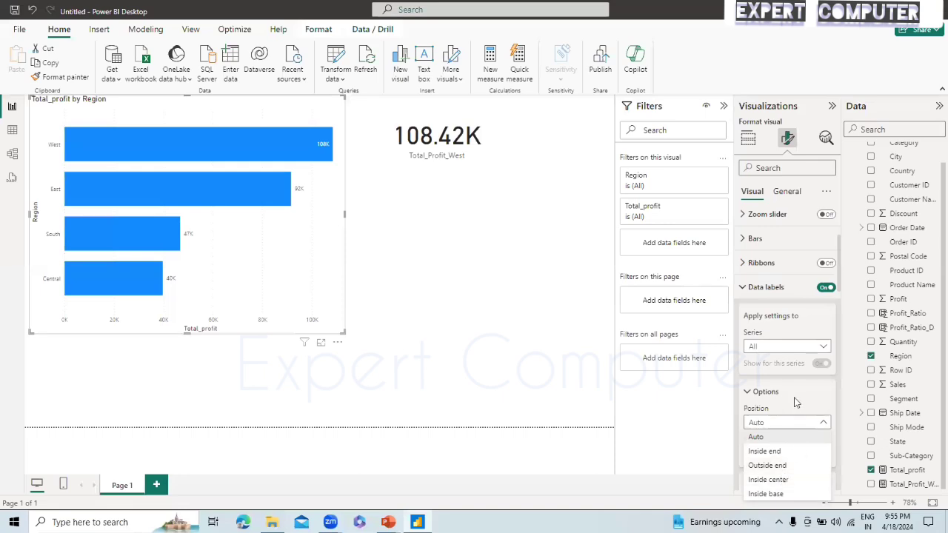
pyautogui.click(820, 394)
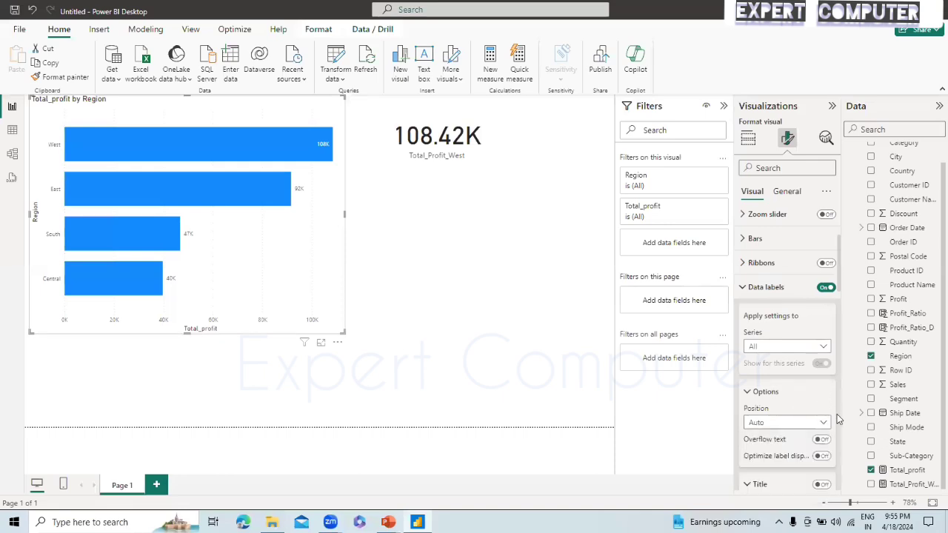
pyautogui.scroll(-5, 839, 420)
pyautogui.scroll(-4, 837, 450)
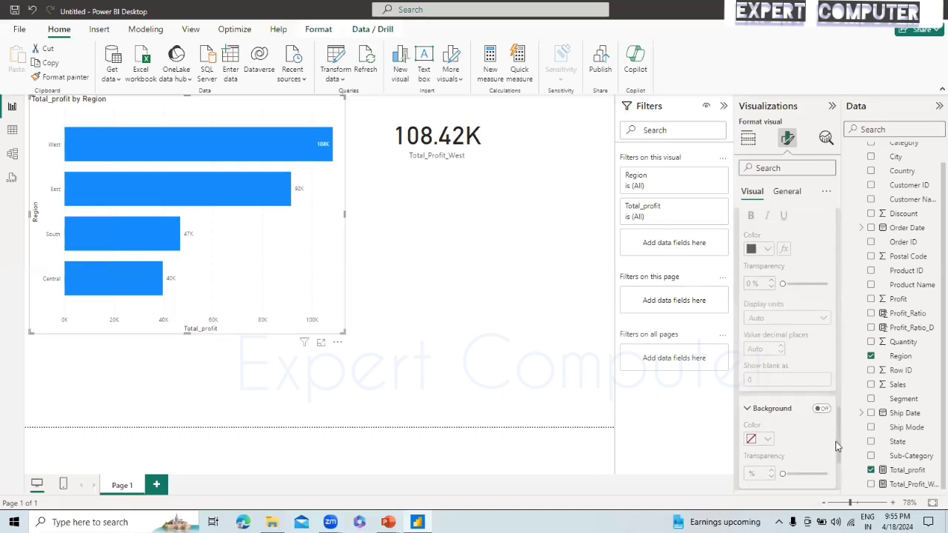
pyautogui.moveTo(840, 446); pyautogui.dragTo(835, 369)
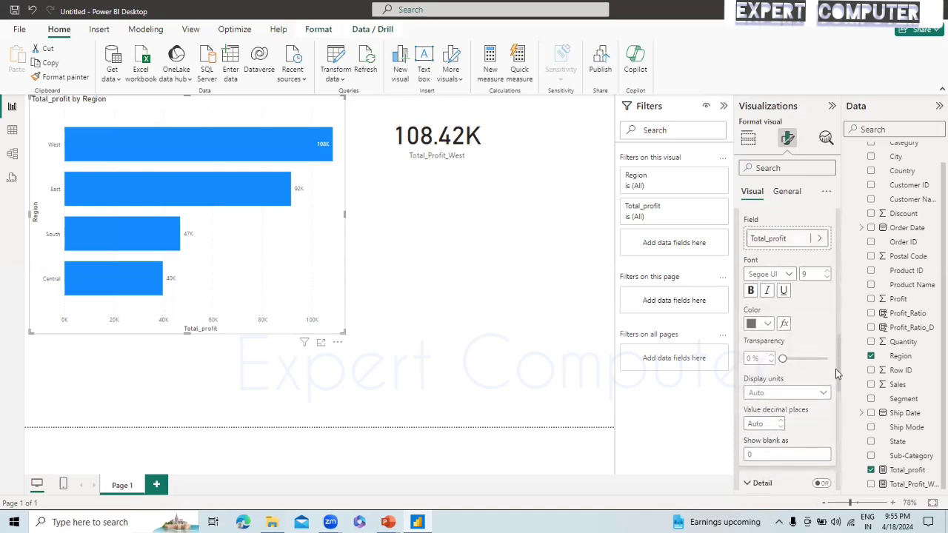
pyautogui.click(783, 425)
pyautogui.press('BackSpace')
pyautogui.write('1')
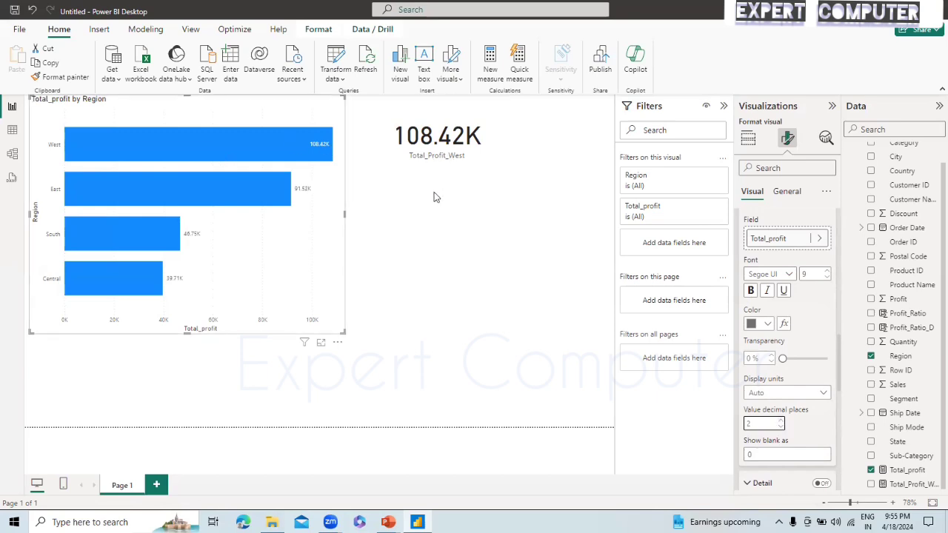
# Step: Compare the West bar's label with the Total_Profit_West card and review the formulas of the Total_profit and Total_Profit_West measures
pyautogui.click(388, 137)
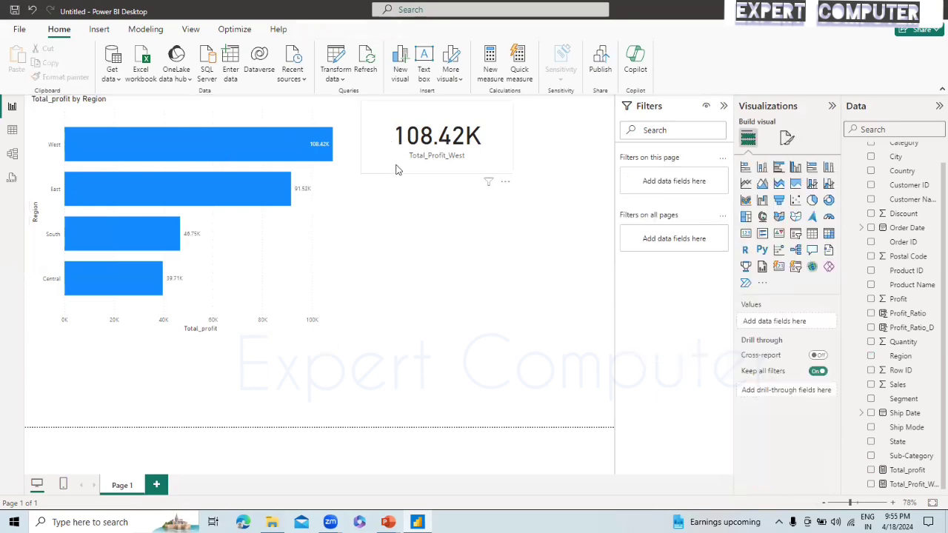
pyautogui.click(396, 170)
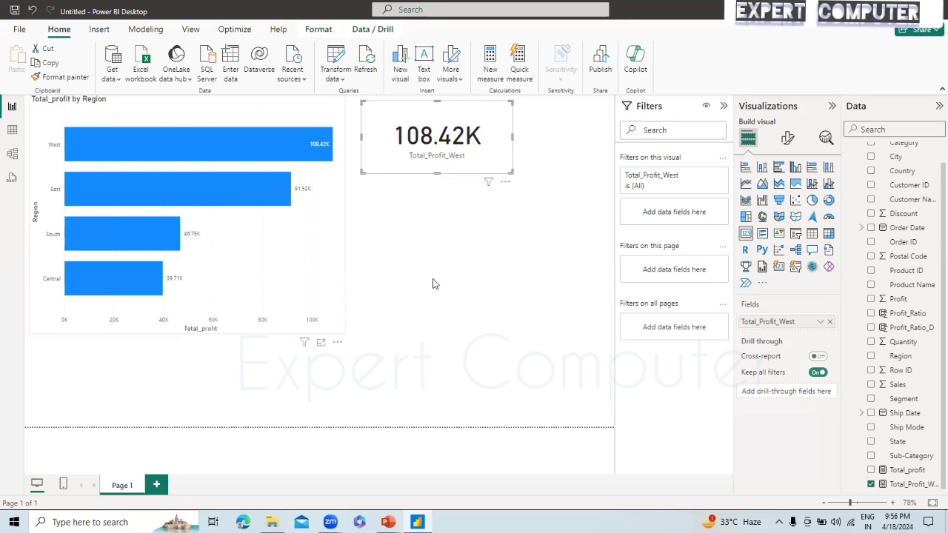
pyautogui.click(913, 472)
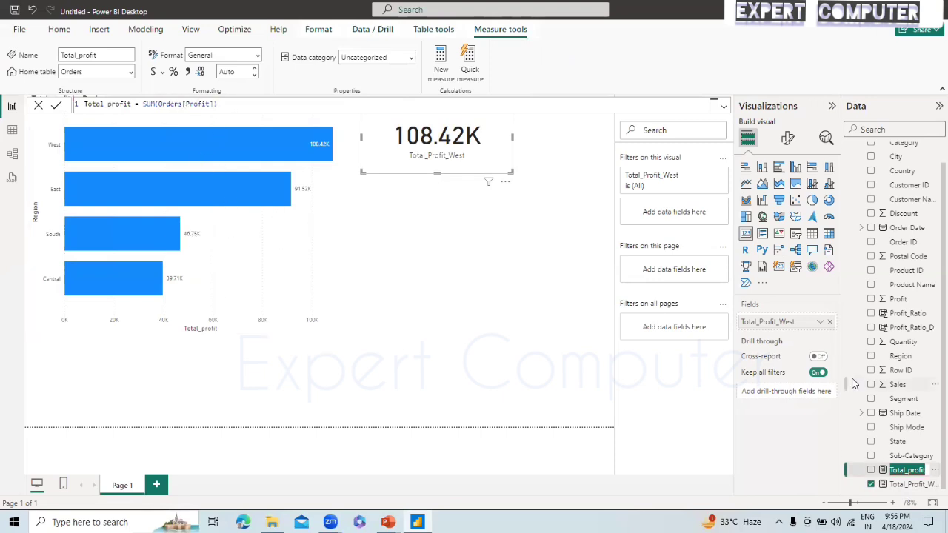
pyautogui.click(908, 484)
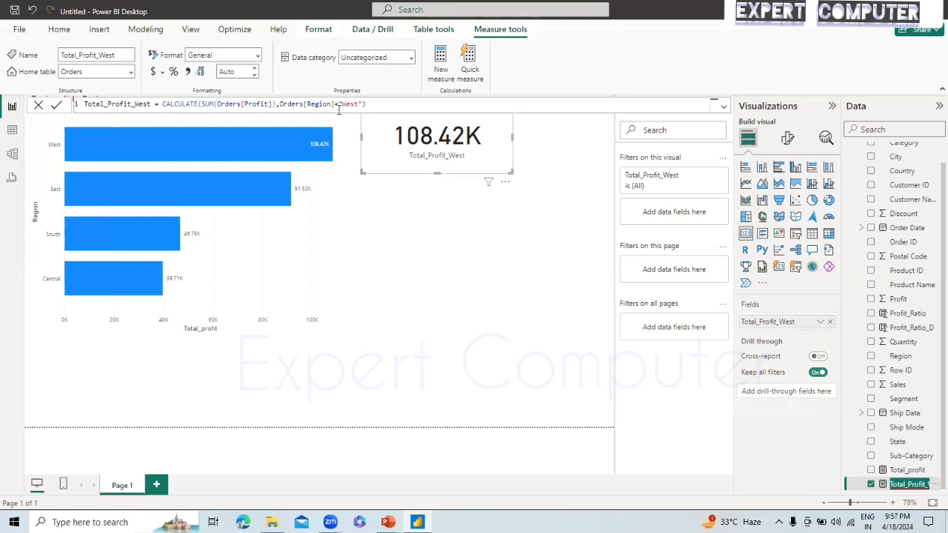
# Step: Add a second report page and consult the DAX calculation types and CALENDAR syntax in the Power BI Dax PowerPoint presentation
pyautogui.click(448, 288)
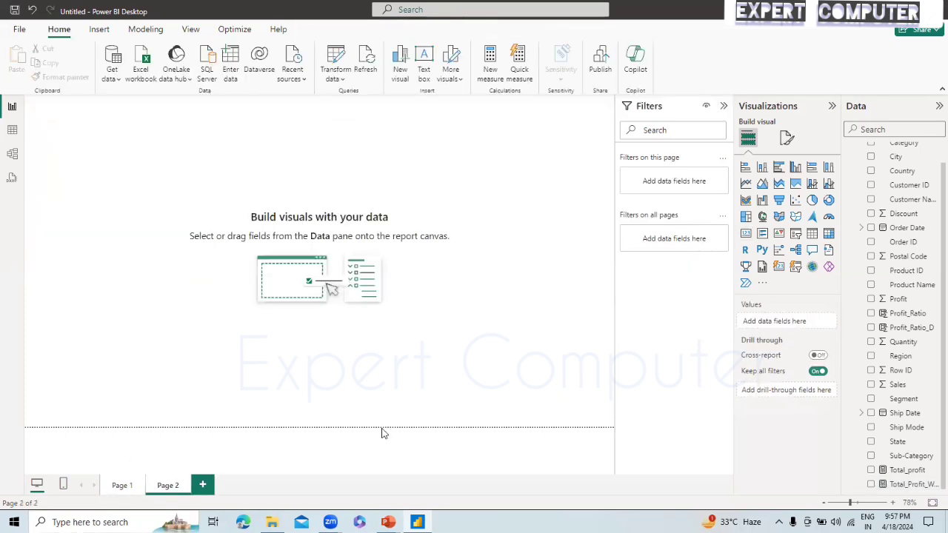
pyautogui.hotkey('alt', 'Tab')
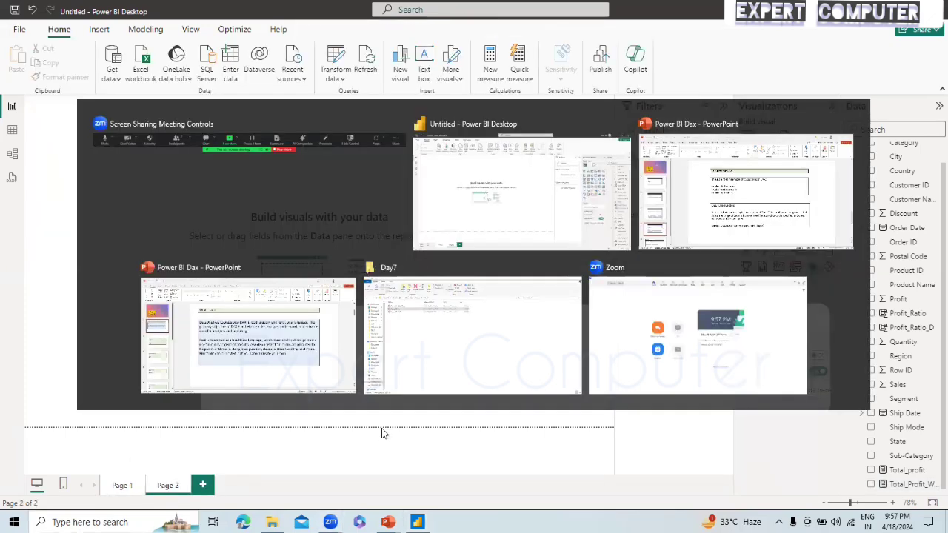
pyautogui.hotkey('alt', 'Tab')
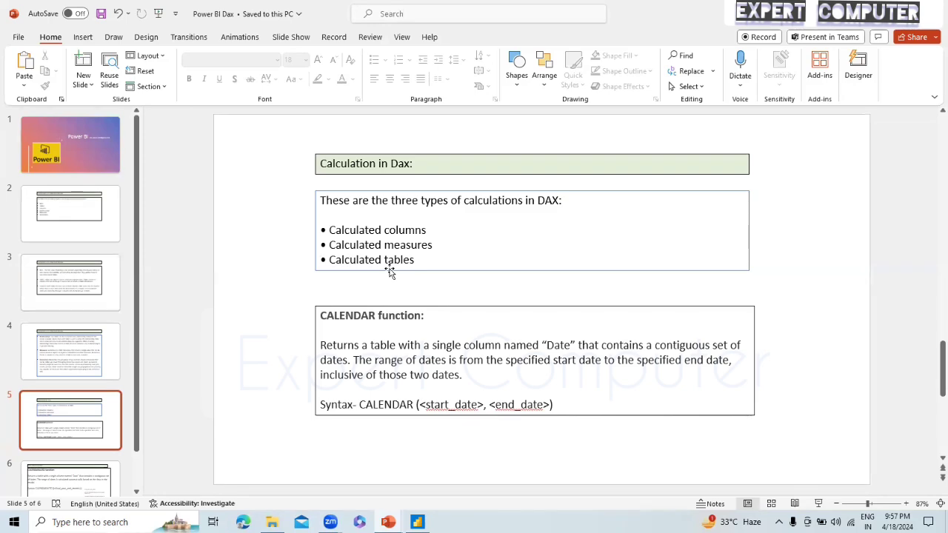
pyautogui.hotkey('alt', 'Tab')
pyautogui.hotkey('alt', 'Tab')
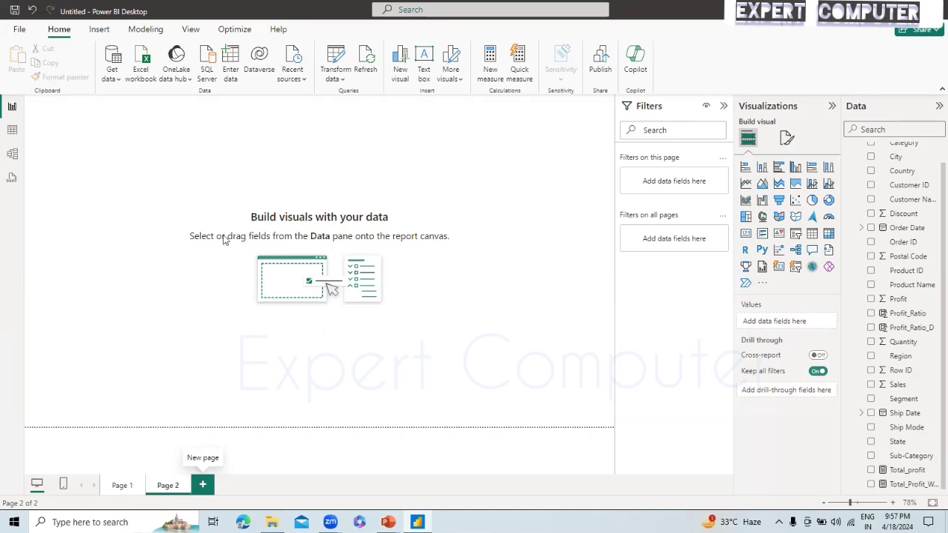
# Step: Create a new calculated table from the data view and name it Calender in its formula
pyautogui.click(13, 134)
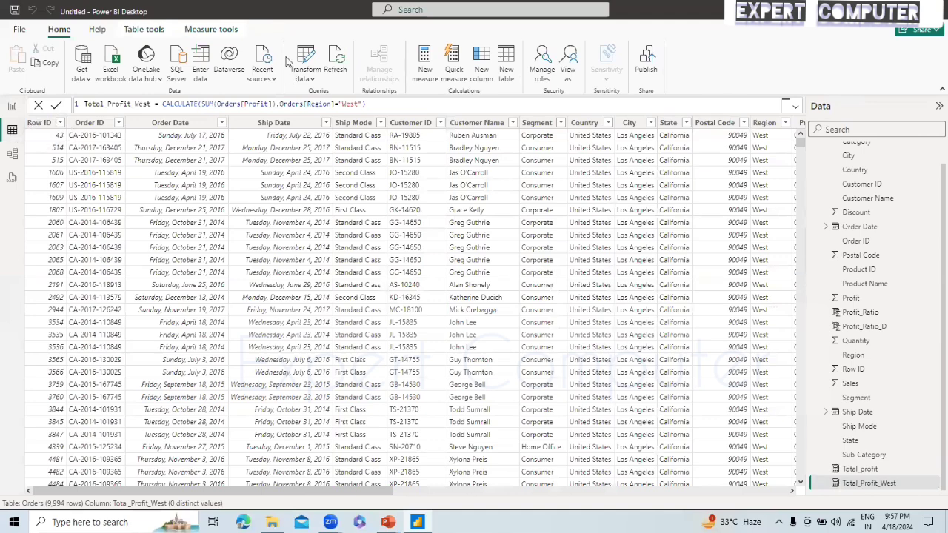
pyautogui.click(506, 62)
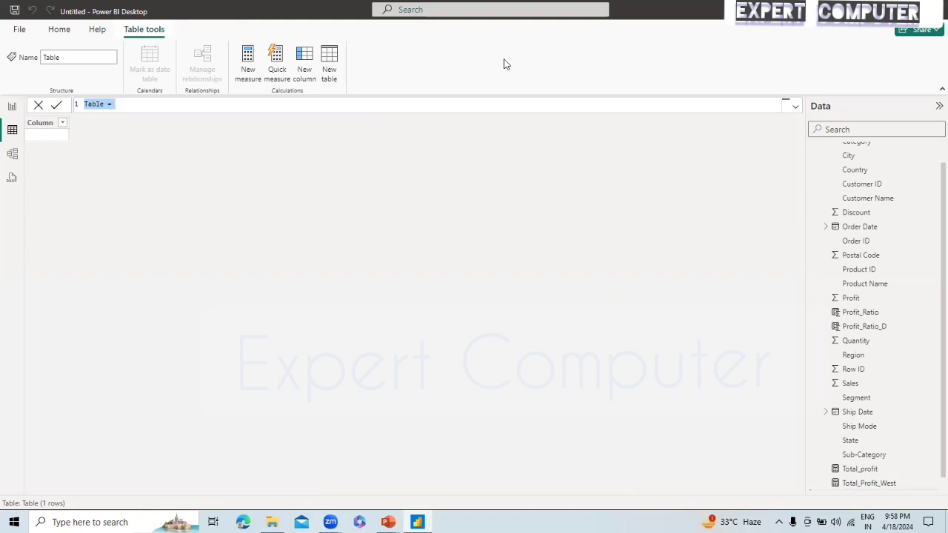
pyautogui.press('Right')
pyautogui.press('Left')
pyautogui.press('Left')
pyautogui.press('Left')
pyautogui.press('BackSpace')
pyautogui.press('BackSpace')
pyautogui.press('BackSpace')
pyautogui.press('BackSpace')
pyautogui.press('BackSpace')
pyautogui.write('Calender')
# Step: Start the Calender table's formula with the CALENDAR function
pyautogui.click(188, 107)
pyautogui.write('cal')
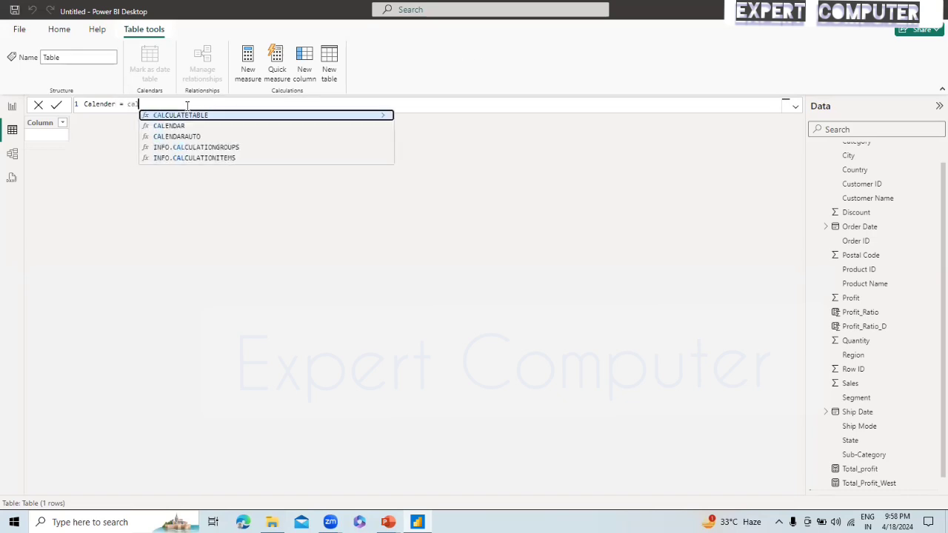
pyautogui.press('Down')
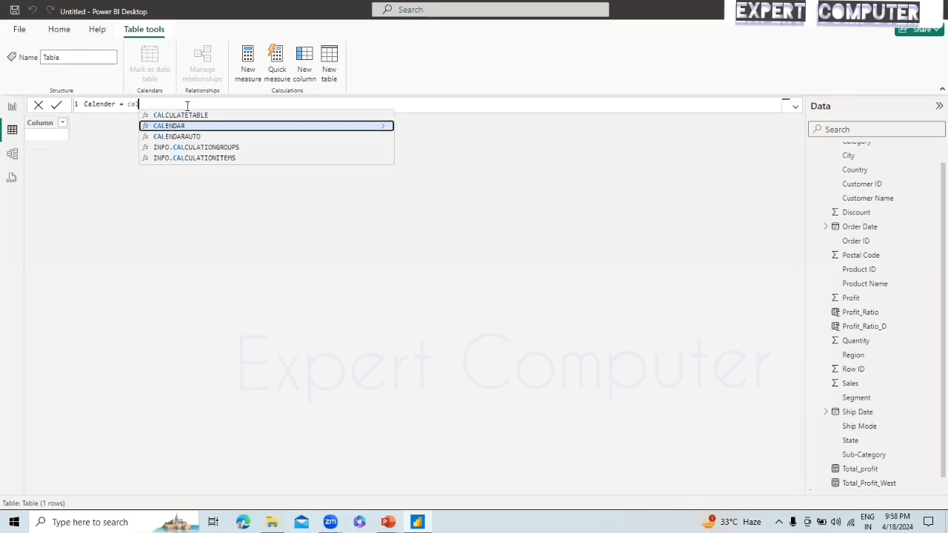
pyautogui.press('Tab')
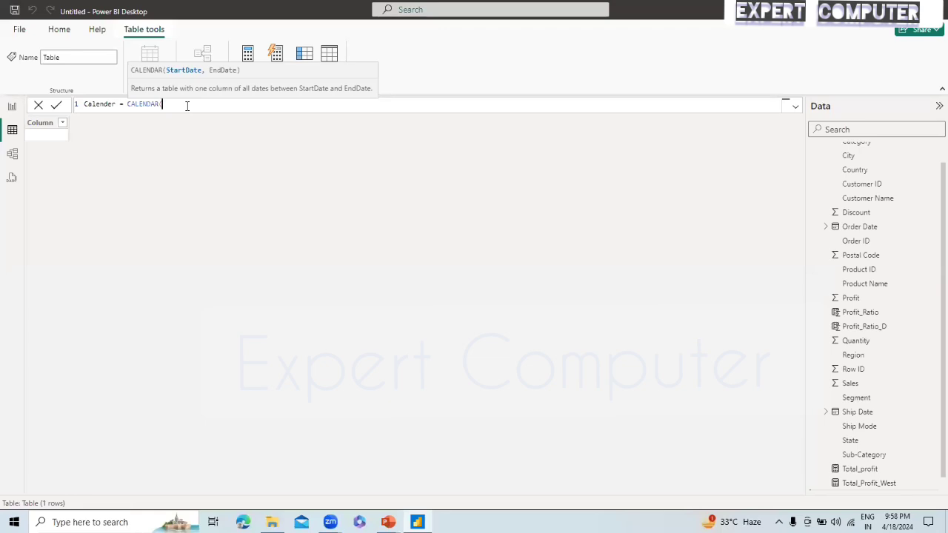
# Step: Enter MIN(Orders[Order Date]) as the CALENDAR start date and begin the end date with the MAX function
pyautogui.write('min')
pyautogui.press('Tab')
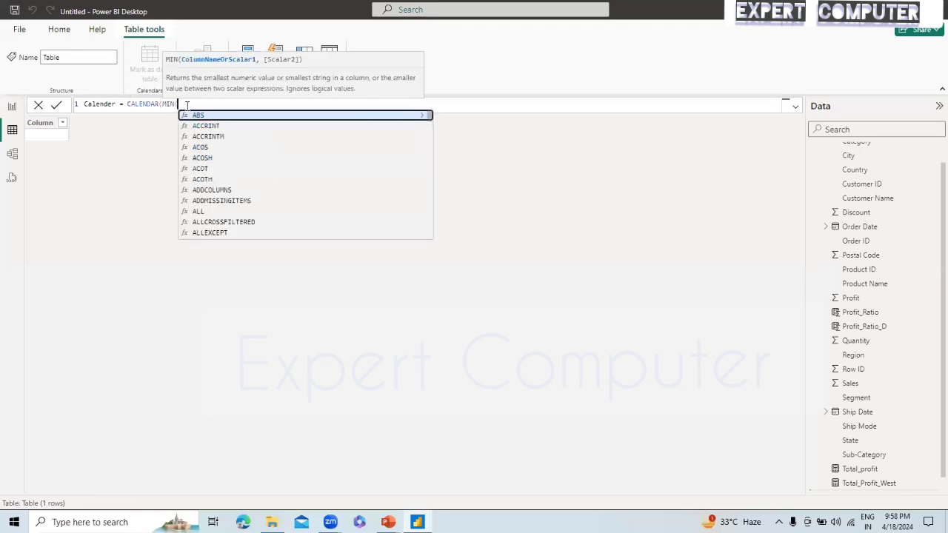
pyautogui.write('or')
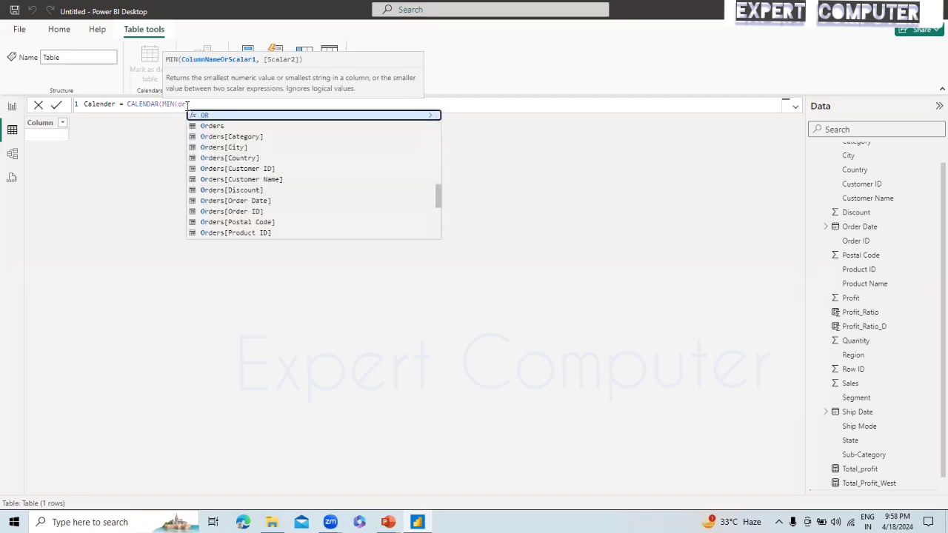
pyautogui.press('Down')
pyautogui.press('Down')
pyautogui.press('Down')
pyautogui.press('Down')
pyautogui.press('Down')
pyautogui.press('Down')
pyautogui.press('Down')
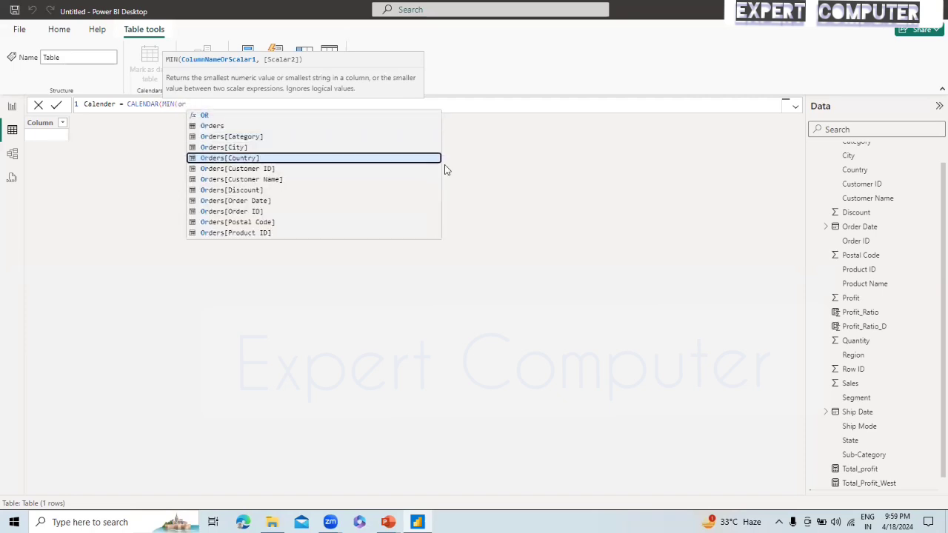
pyautogui.press('Tab')
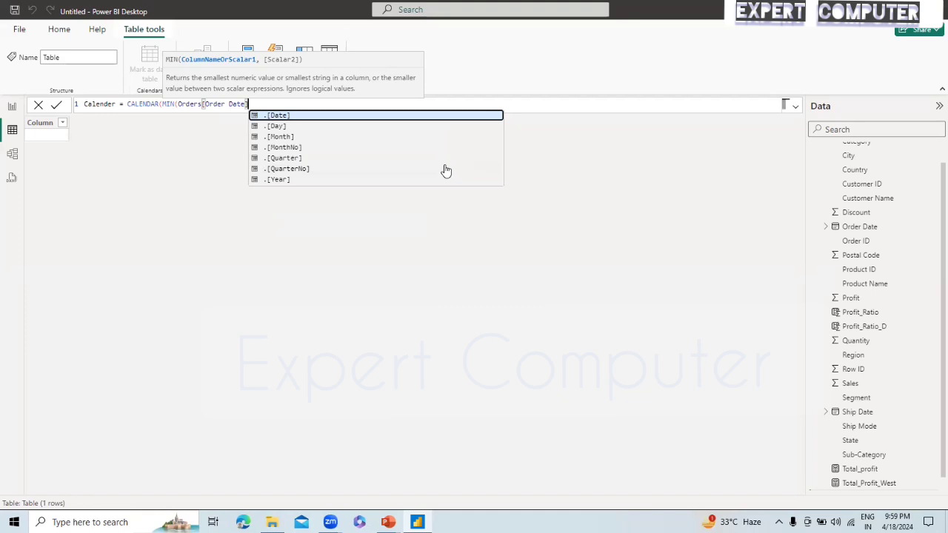
pyautogui.press('Down')
pyautogui.press('Down')
pyautogui.press('Down')
pyautogui.press('Up')
pyautogui.press('Up')
pyautogui.press('Up')
pyautogui.write(')')
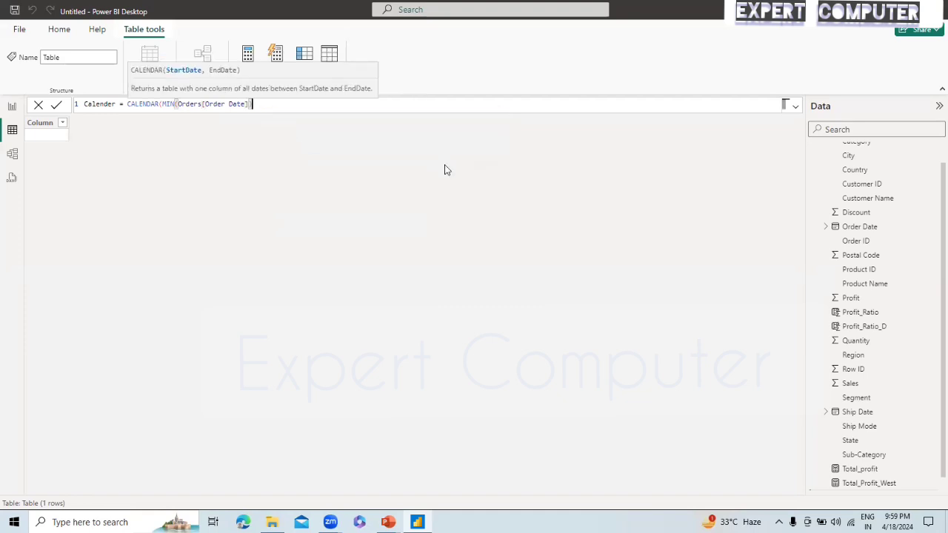
pyautogui.write(',max')
pyautogui.press('Tab')
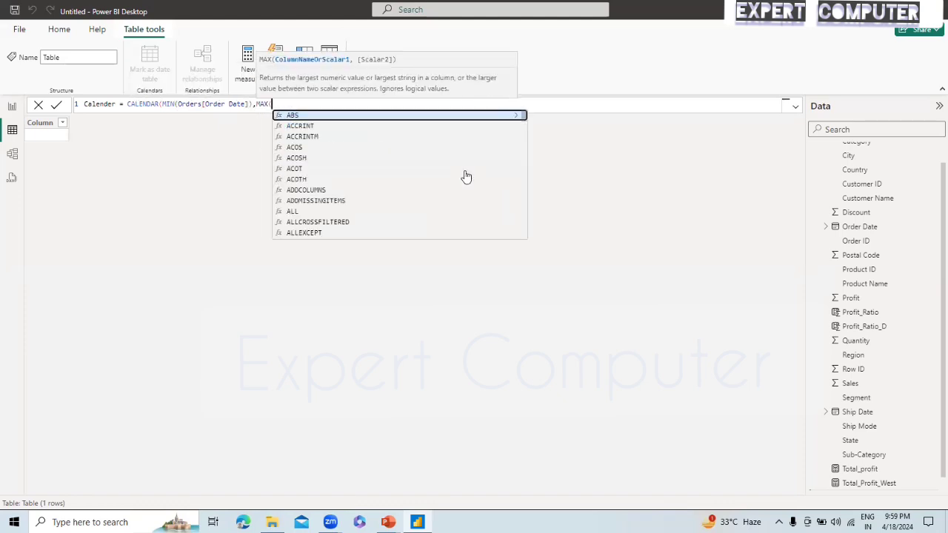
pyautogui.click(465, 173)
pyautogui.write('or')
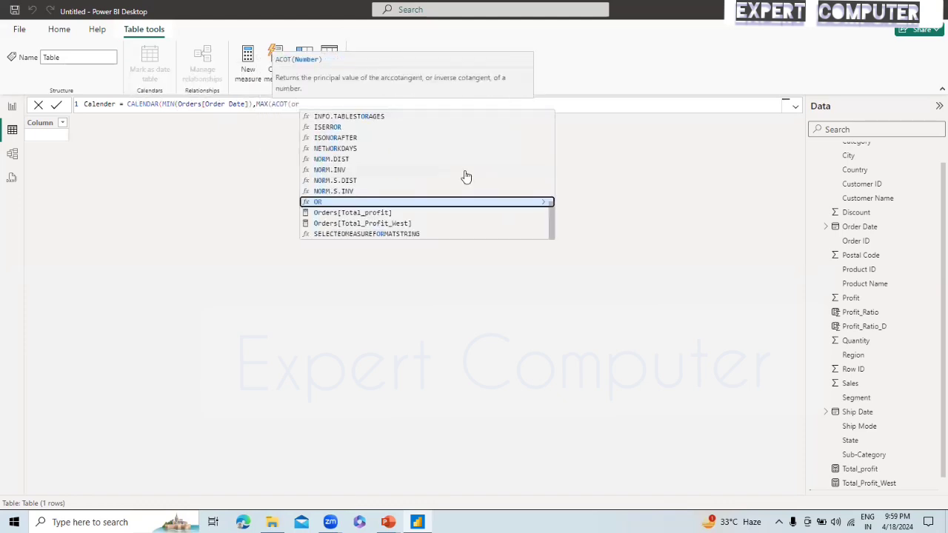
pyautogui.write('der')
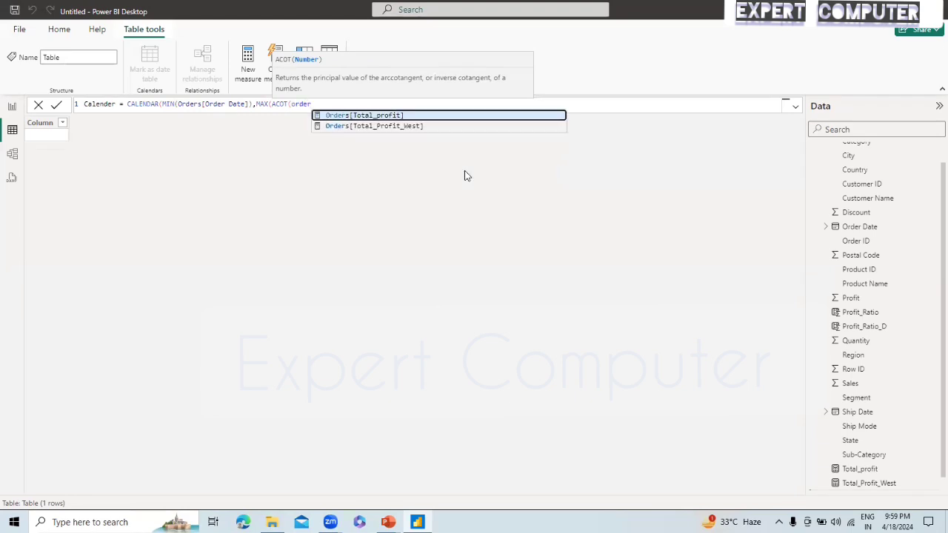
pyautogui.press('BackSpace')
pyautogui.press('BackSpace')
pyautogui.press('BackSpace')
pyautogui.press('BackSpace')
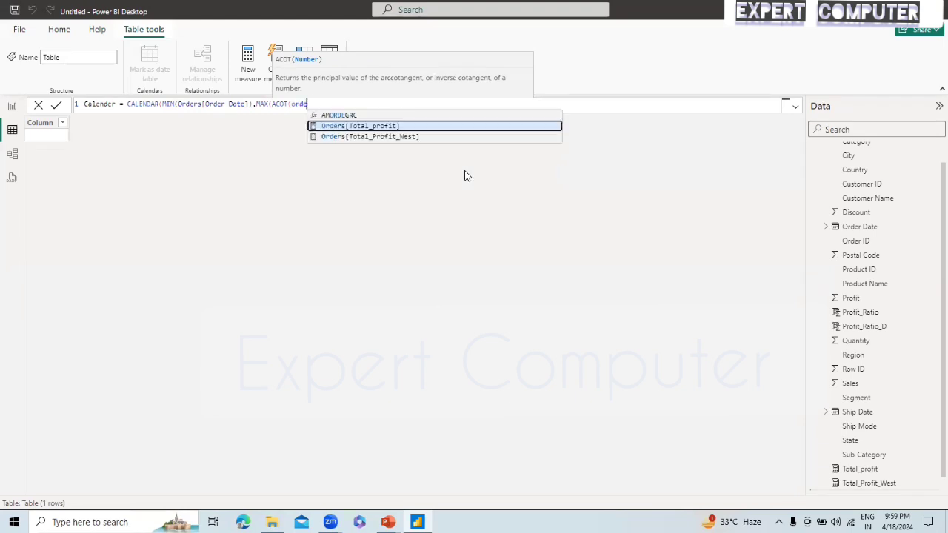
pyautogui.press('BackSpace')
pyautogui.press('BackSpace')
pyautogui.press('BackSpace')
pyautogui.press('BackSpace')
pyautogui.press('BackSpace')
pyautogui.press('BackSpace')
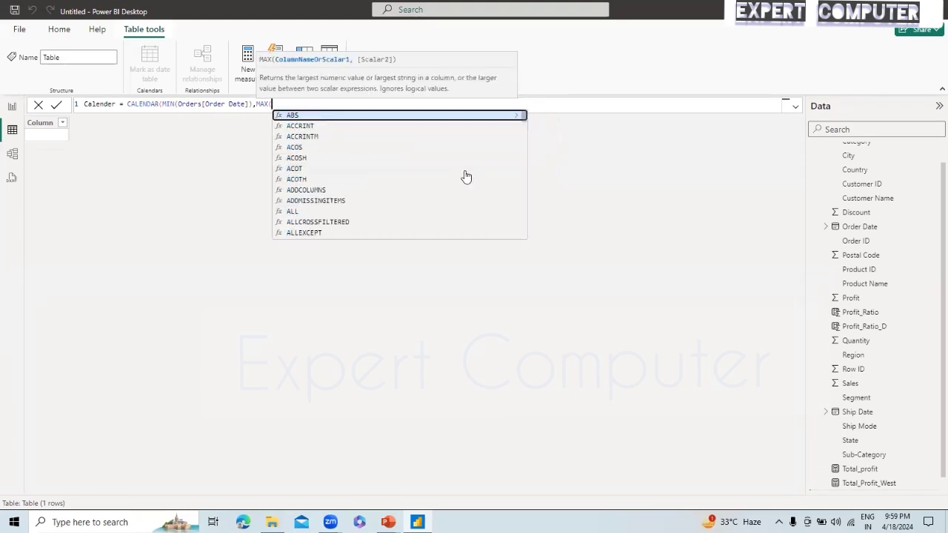
# Step: Complete the CALENDAR end date as MAX(Orders[Order Date])
pyautogui.write('or')
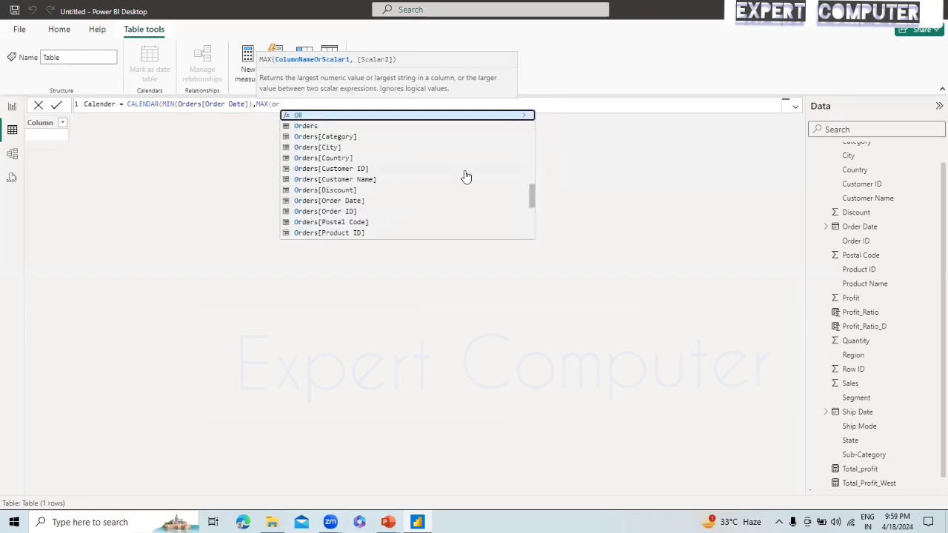
pyautogui.press('Down')
pyautogui.press('Down')
pyautogui.press('Down')
pyautogui.press('Down')
pyautogui.press('Down')
pyautogui.press('Down')
pyautogui.press('Down')
pyautogui.press('Down')
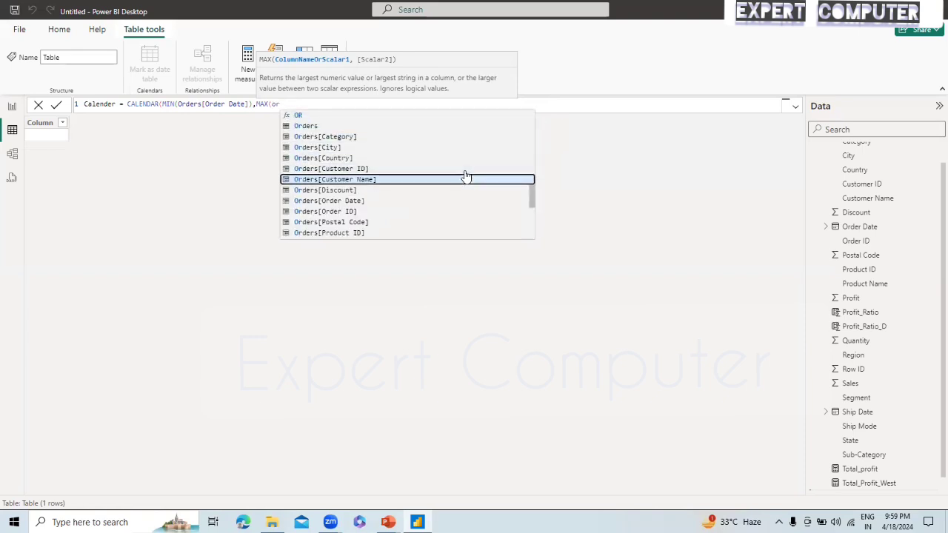
pyautogui.press('Tab')
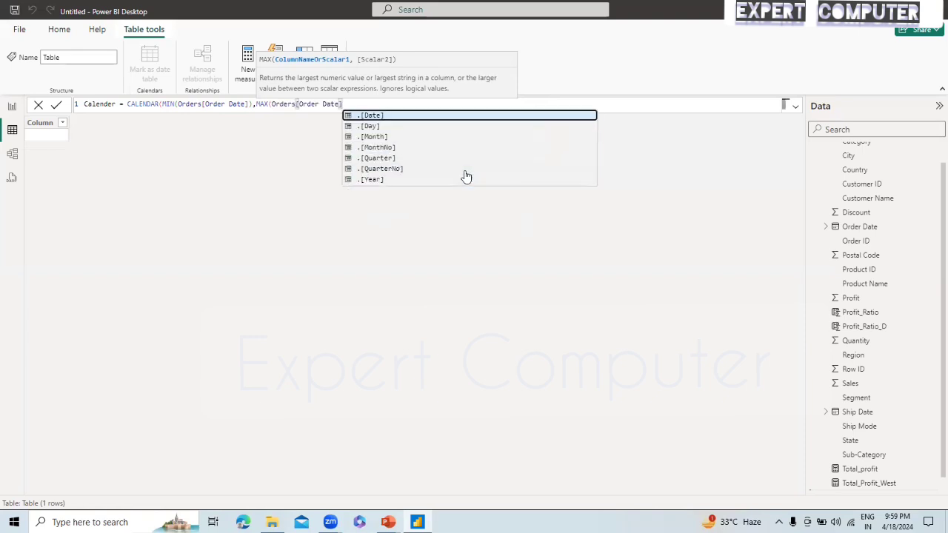
pyautogui.write(')')
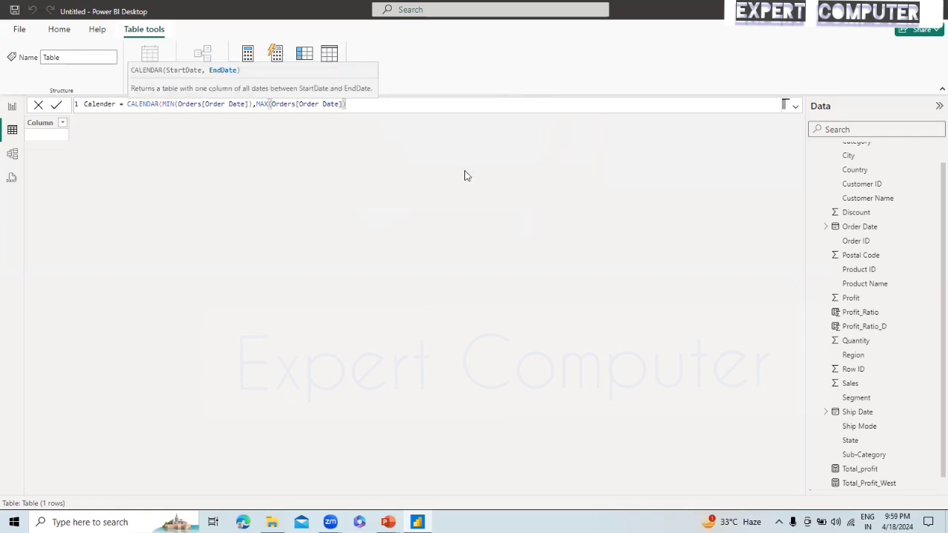
# Step: Close the Calender table's CALENDAR formula with the final parenthesis and commit it to generate the date rows
pyautogui.click(57, 106)
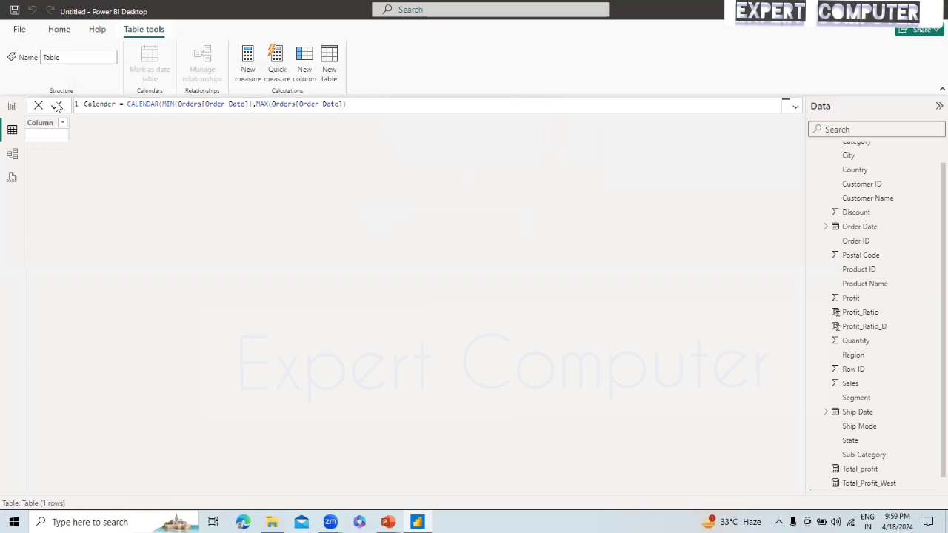
pyautogui.click(57, 106)
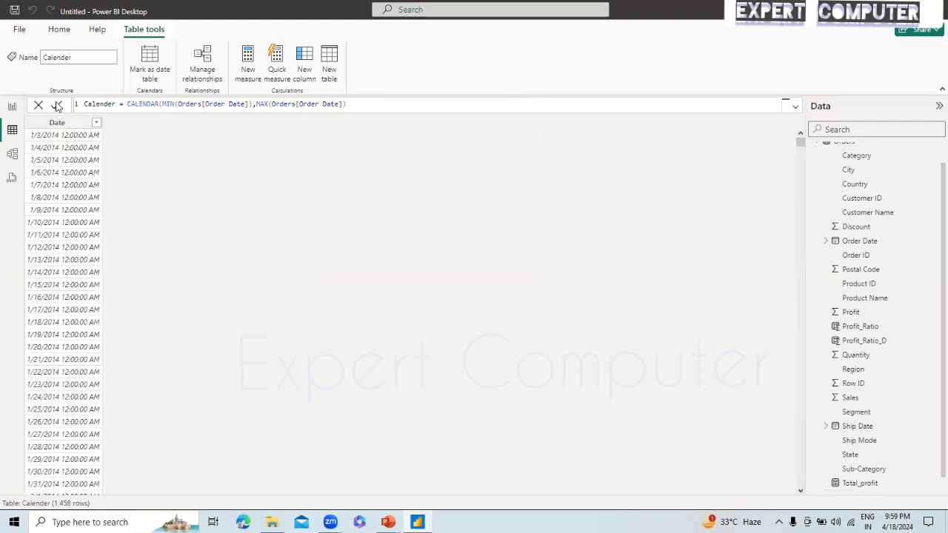
pyautogui.write(')')
pyautogui.moveTo(802, 143); pyautogui.dragTo(807, 309)
pyautogui.moveTo(818, 160); pyautogui.dragTo(801, 141)
# Step: Add a calculated column named month to the Calender table and start its formula with the MONTH function
pyautogui.click(305, 68)
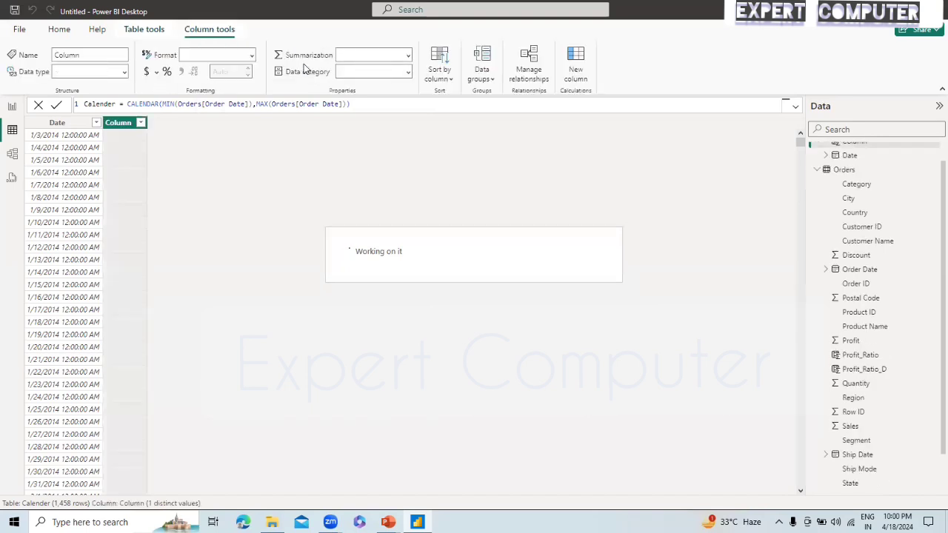
pyautogui.click(112, 104)
pyautogui.press('BackSpace')
pyautogui.press('BackSpace')
pyautogui.press('BackSpace')
pyautogui.press('BackSpace')
pyautogui.press('BackSpace')
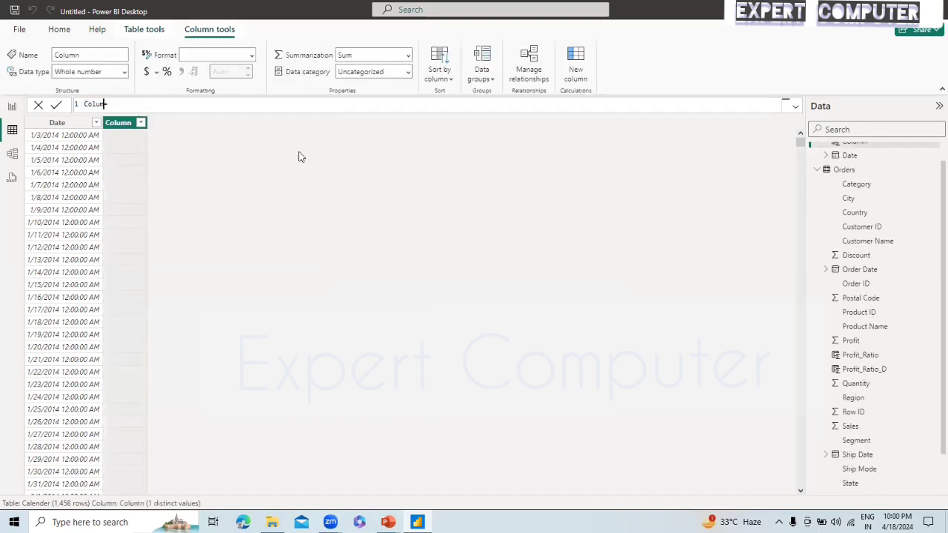
pyautogui.press('BackSpace')
pyautogui.press('BackSpace')
pyautogui.write('month')
pyautogui.click(155, 100)
pyautogui.write('month')
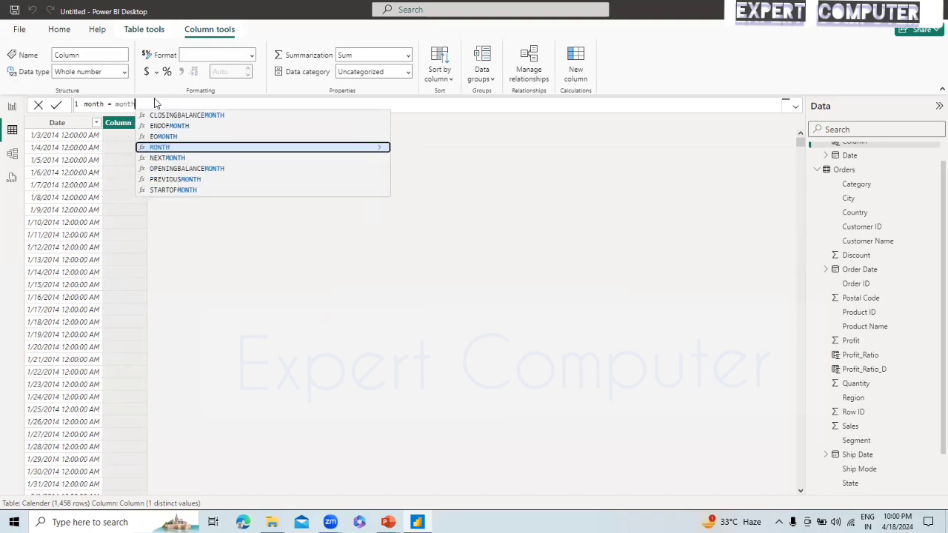
pyautogui.press('Tab')
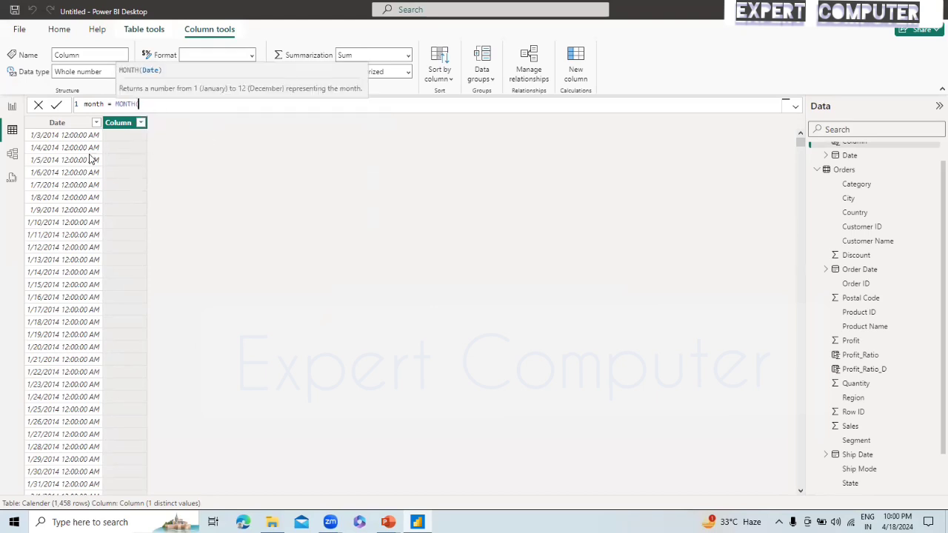
# Step: Supply Calender[Date] as the MONTH function's argument, close the formula, and commit the month column
pyautogui.write('date')
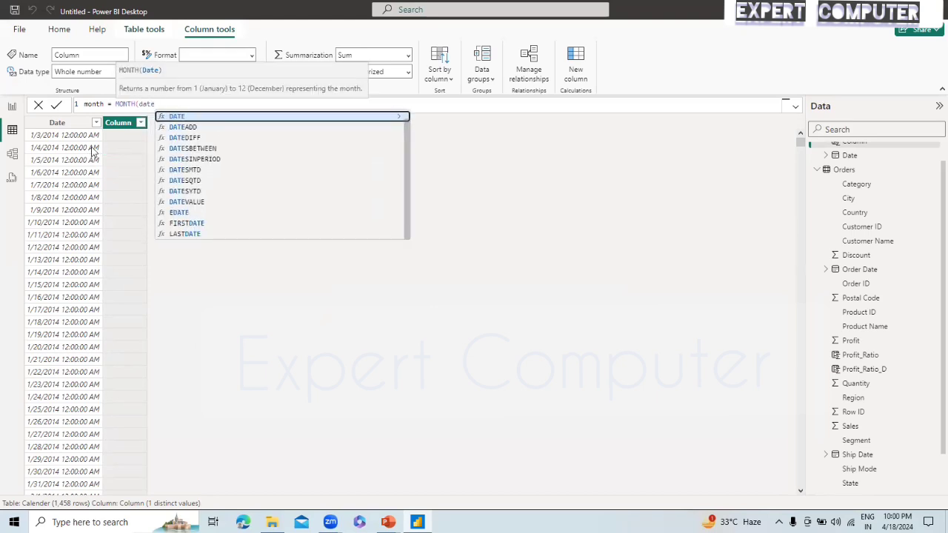
pyautogui.press('Down')
pyautogui.press('Down')
pyautogui.press('Down')
pyautogui.press('Down')
pyautogui.press('Down')
pyautogui.press('Down')
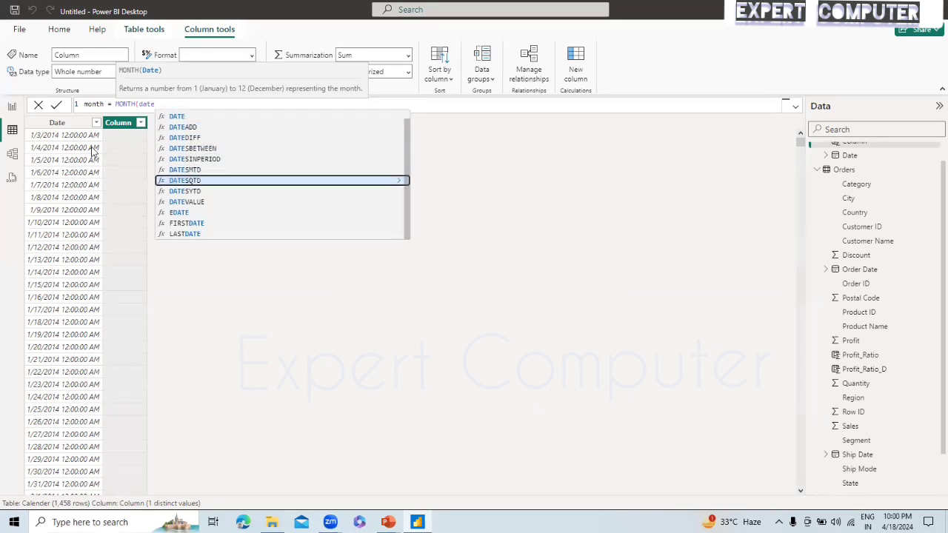
pyautogui.press('Down')
pyautogui.press('Down')
pyautogui.press('Down')
pyautogui.press('Down')
pyautogui.press('Down')
pyautogui.press('Down')
pyautogui.press('Down')
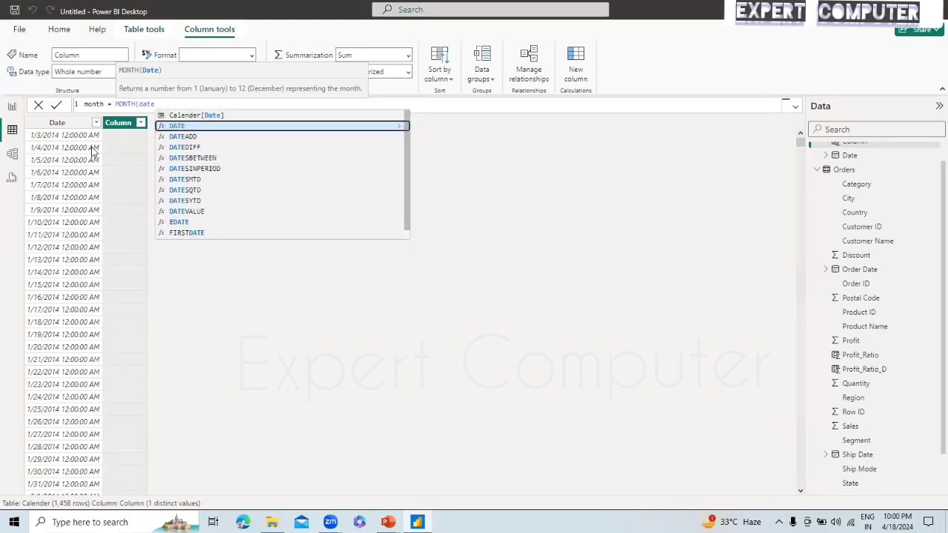
pyautogui.press('Up')
pyautogui.press('Tab')
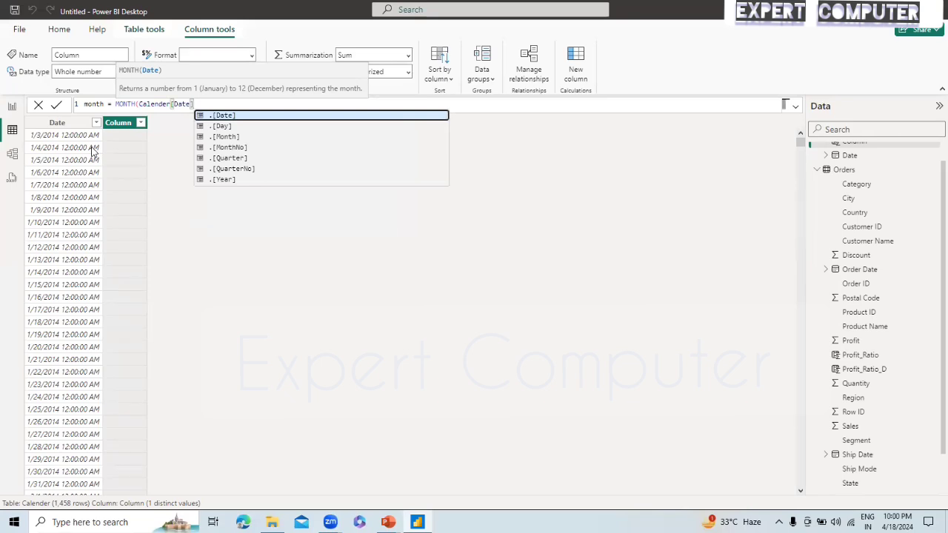
pyautogui.write(')')
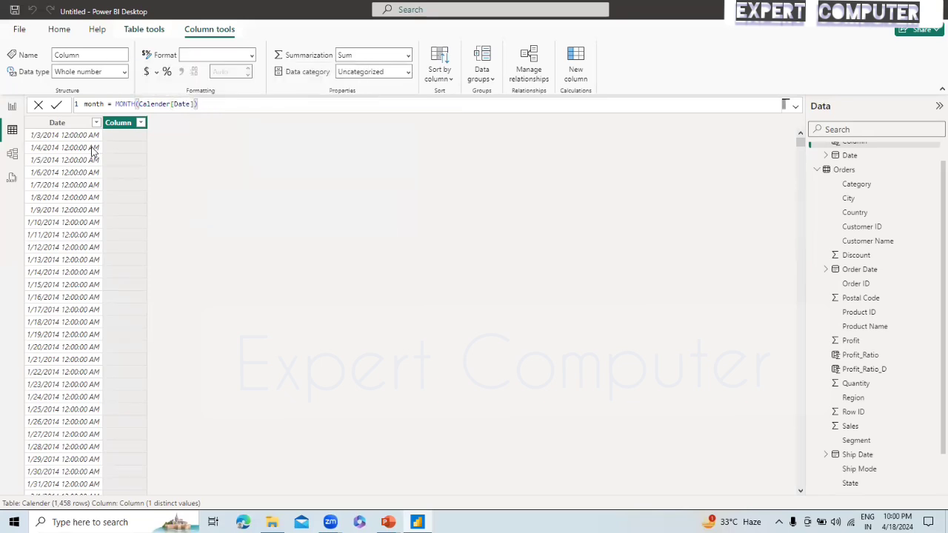
pyautogui.press('Return')
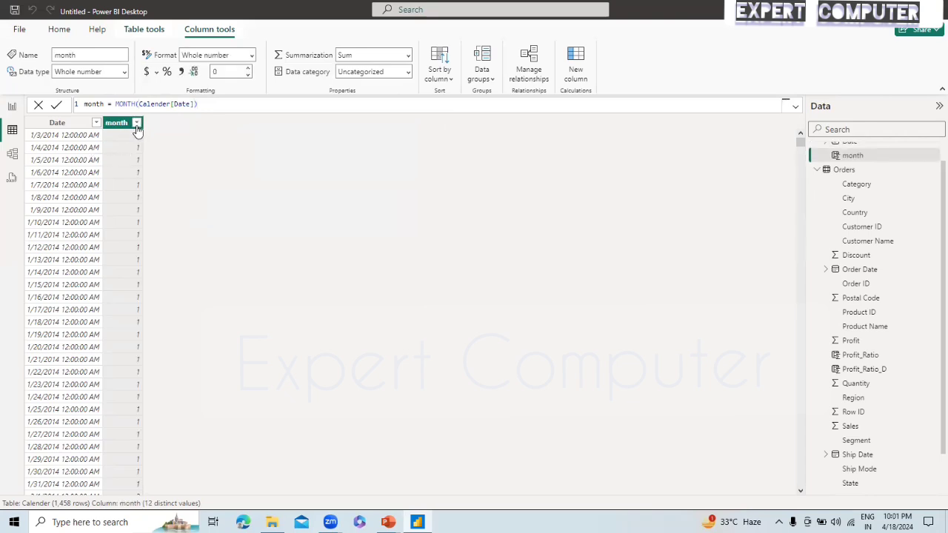
# Step: Check the distinct values of the month column in its filter list without applying a filter
pyautogui.click(137, 125)
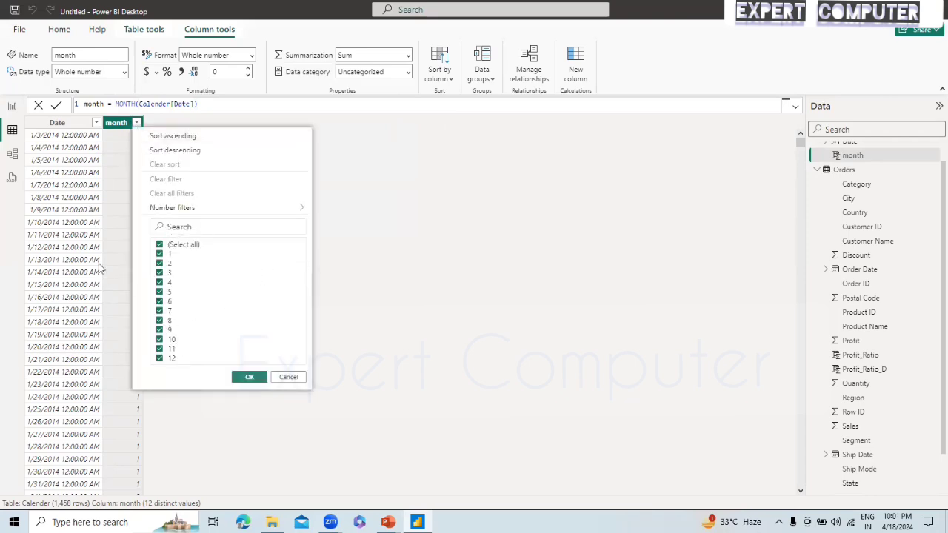
pyautogui.click(468, 273)
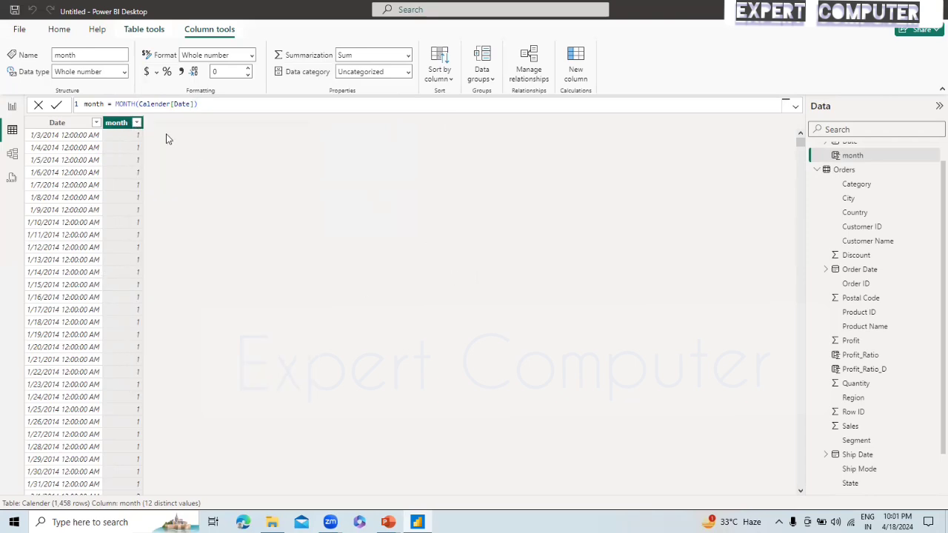
pyautogui.click(240, 108)
# Step: Add another calculated column to the Calender table and name it Year in its formula
pyautogui.click(579, 72)
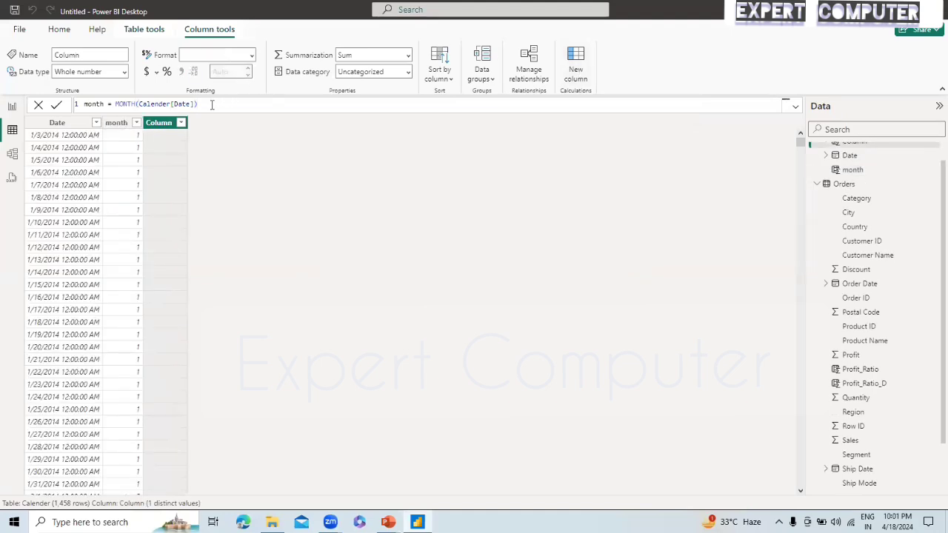
pyautogui.press('Left')
pyautogui.press('Left')
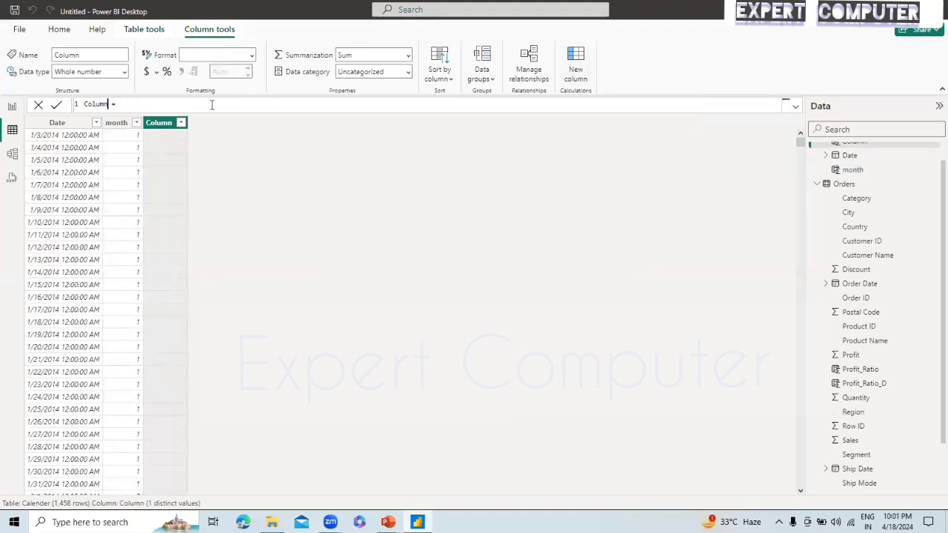
pyautogui.hotkey('shift', 'Home')
pyautogui.write('Col')
pyautogui.press('BackSpace')
pyautogui.press('BackSpace')
pyautogui.press('BackSpace')
pyautogui.write('Year')
pyautogui.press('BackSpace')
pyautogui.press('BackSpace')
pyautogui.write('ar')
# Step: Define the Year column as YEAR(Calender[Date]) and commit the formula
pyautogui.click(164, 104)
pyautogui.write('year')
pyautogui.press('Tab')
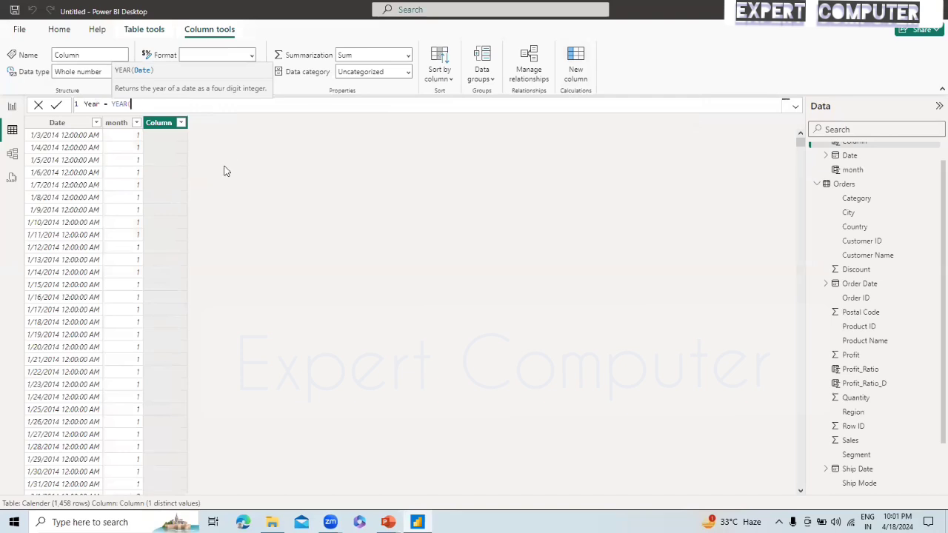
pyautogui.write('cal')
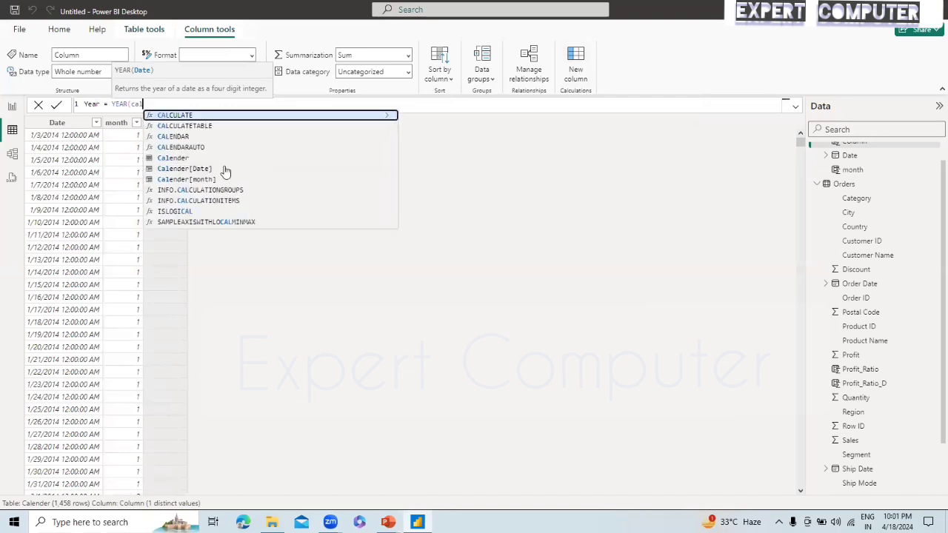
pyautogui.press('Down')
pyautogui.press('Down')
pyautogui.press('Down')
pyautogui.press('Down')
pyautogui.press('Down')
pyautogui.press('Tab')
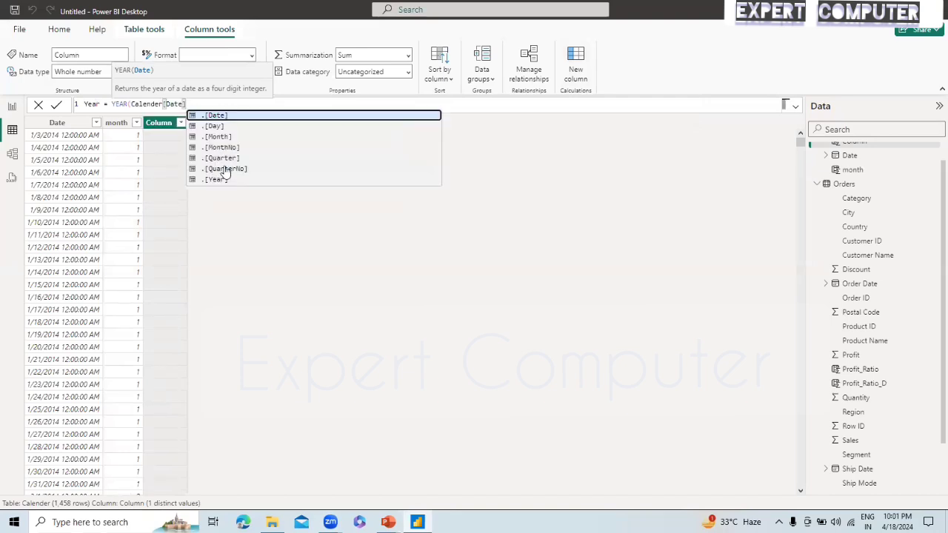
pyautogui.write(')')
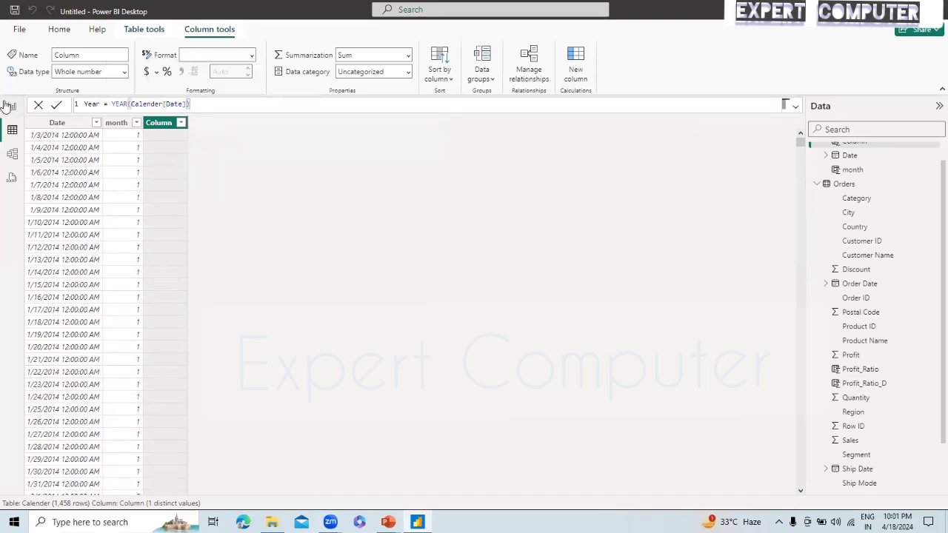
pyautogui.click(56, 104)
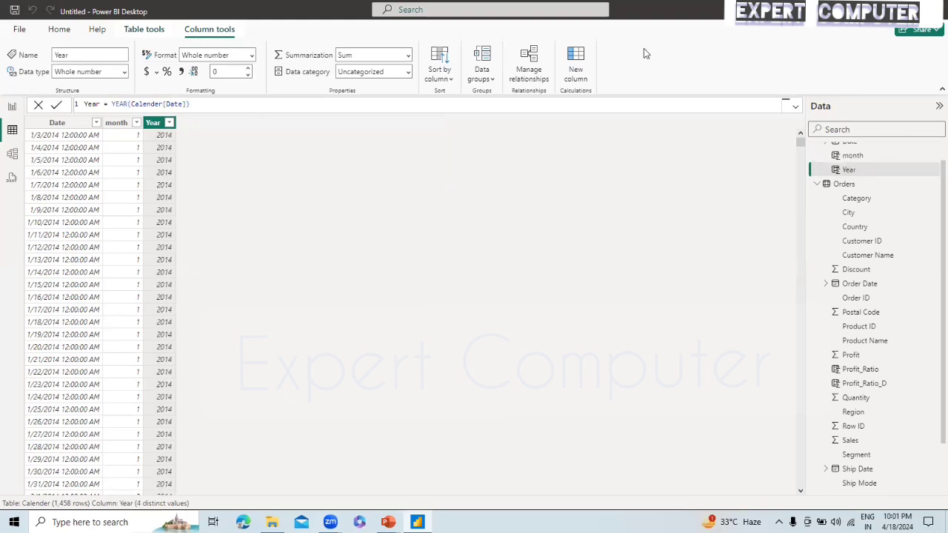
# Step: Add another calculated column to the Calender table and name it Day in its formula
pyautogui.click(579, 70)
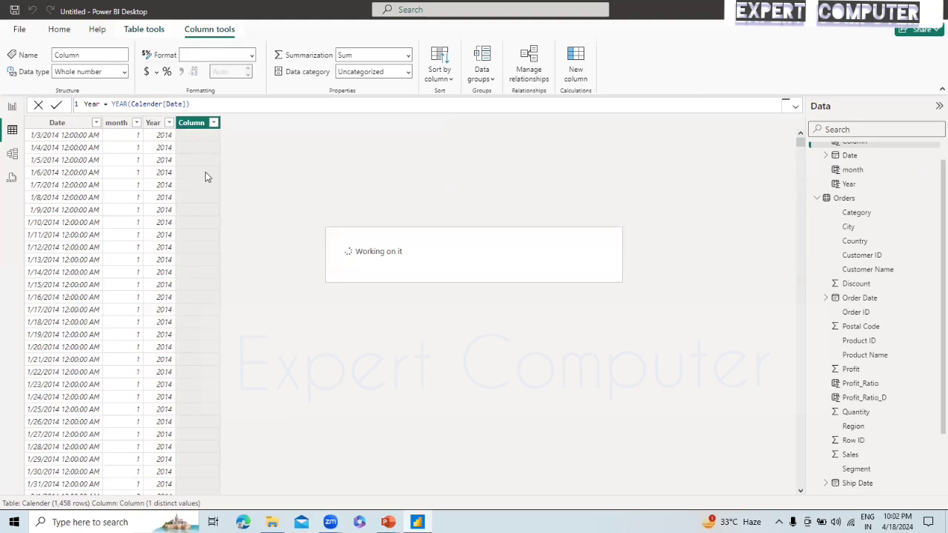
pyautogui.press('Left')
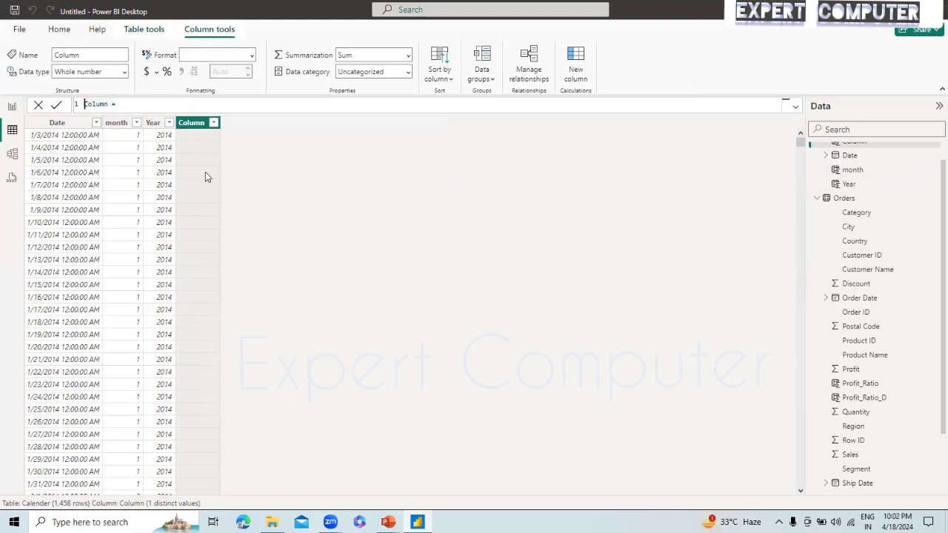
pyautogui.press('Right')
pyautogui.press('Right')
pyautogui.press('Right')
pyautogui.press('Right')
pyautogui.press('Right')
pyautogui.press('Right')
pyautogui.press('BackSpace')
pyautogui.press('BackSpace')
pyautogui.press('BackSpace')
pyautogui.press('BackSpace')
pyautogui.press('BackSpace')
pyautogui.press('BackSpace')
pyautogui.write('Day')
# Step: Define the Day column as DAY(Calender[Date]) and commit the formula
pyautogui.click(129, 101)
pyautogui.write('day')
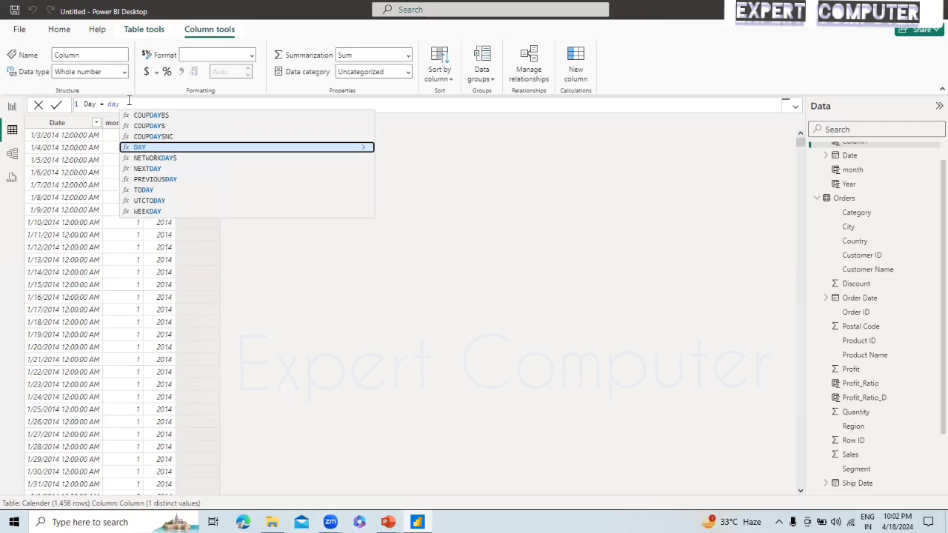
pyautogui.press('Tab')
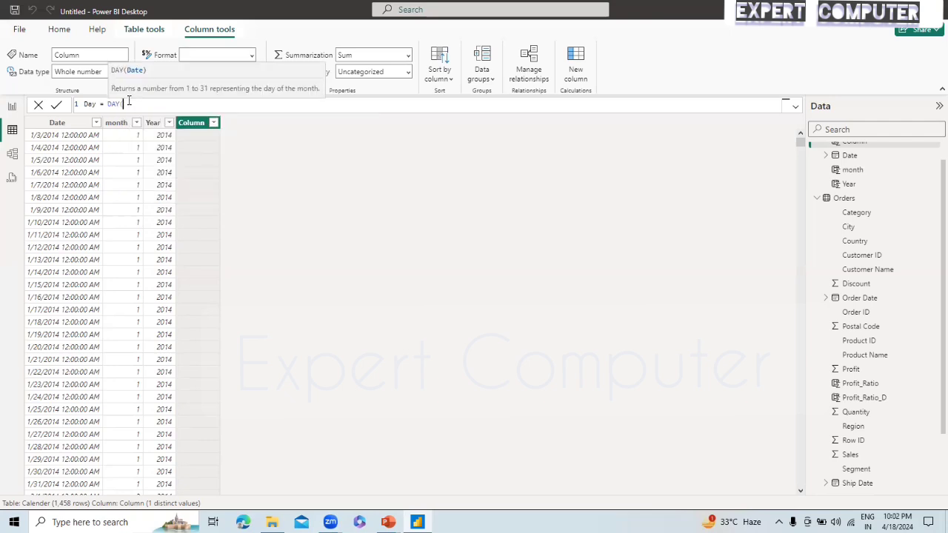
pyautogui.write('cla')
pyautogui.press('BackSpace')
pyautogui.press('BackSpace')
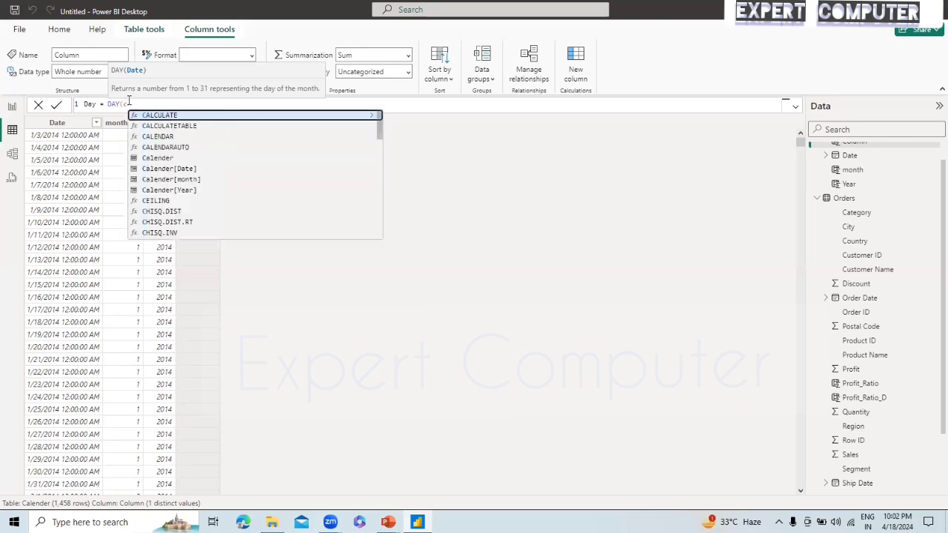
pyautogui.write('al')
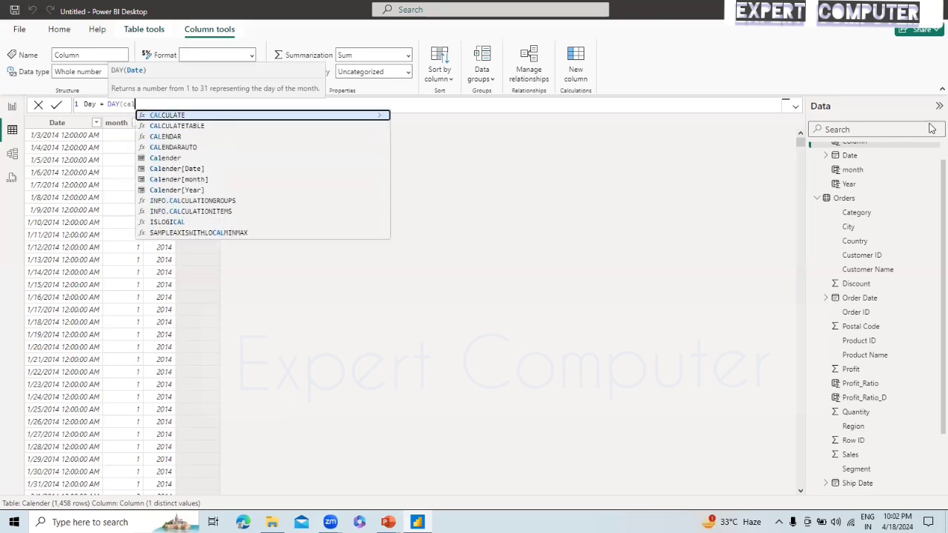
pyautogui.press('Down')
pyautogui.press('Down')
pyautogui.press('Down')
pyautogui.press('Down')
pyautogui.press('Down')
pyautogui.press('Down')
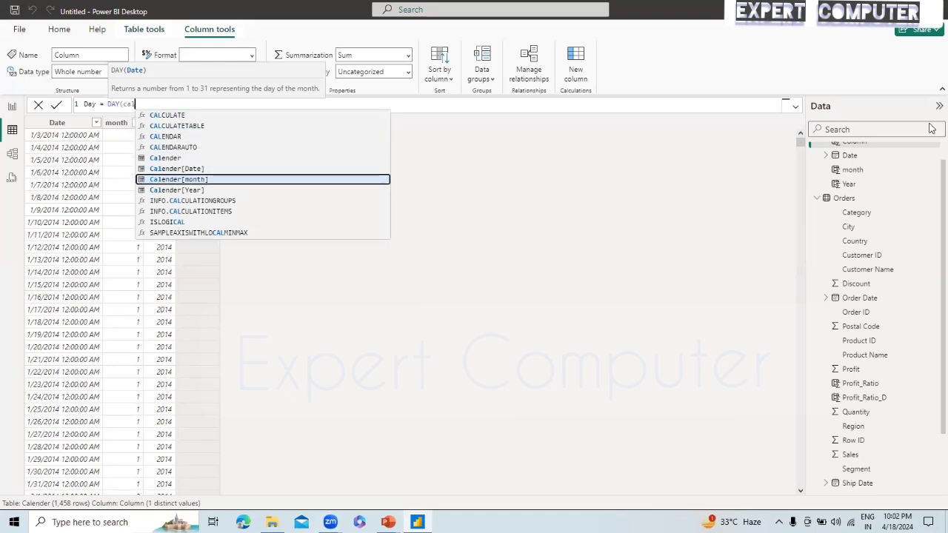
pyautogui.press('Up')
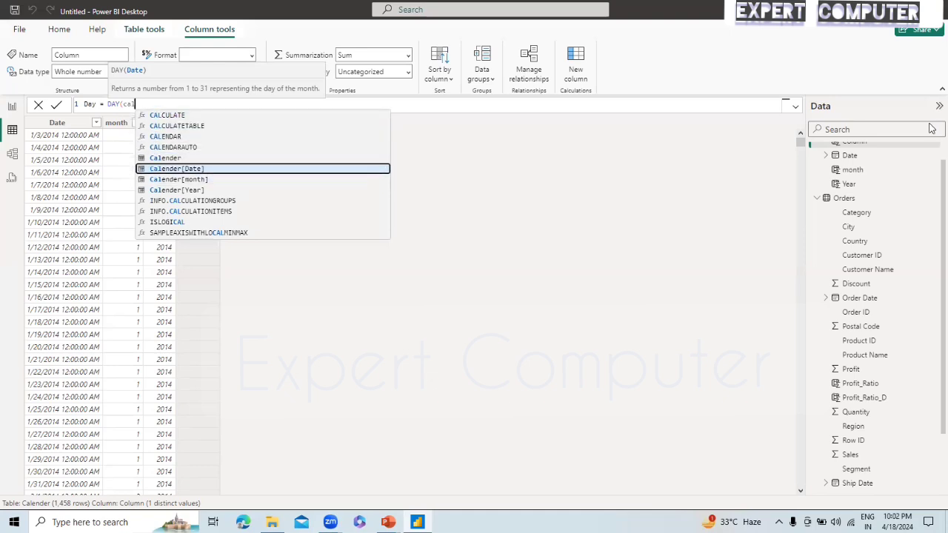
pyautogui.press('Tab')
pyautogui.write('])')
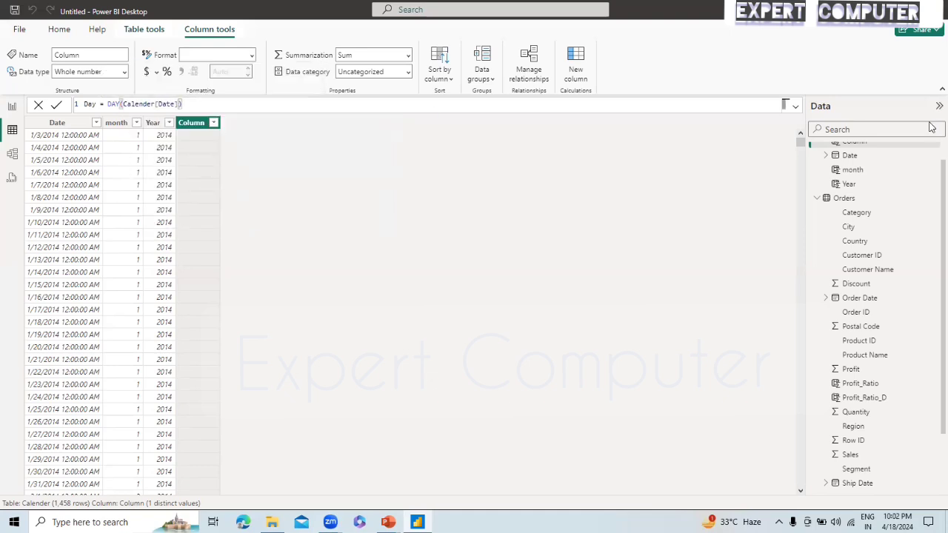
pyautogui.click(60, 109)
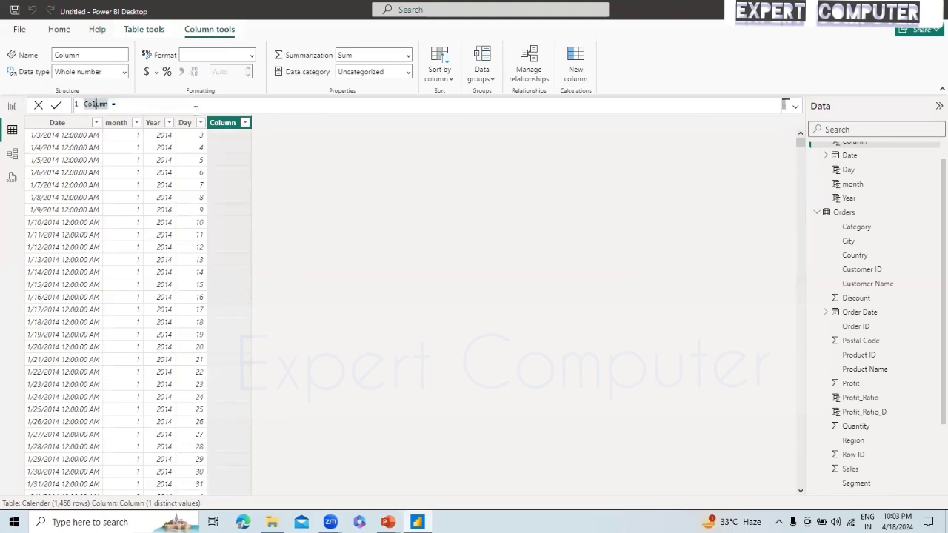
# Step: Name the new Calender calculated column WeekDay and start its formula with the WEEKDAY function
pyautogui.press('BackSpace')
pyautogui.write('WeekDay')
pyautogui.click(160, 102)
pyautogui.write('week')
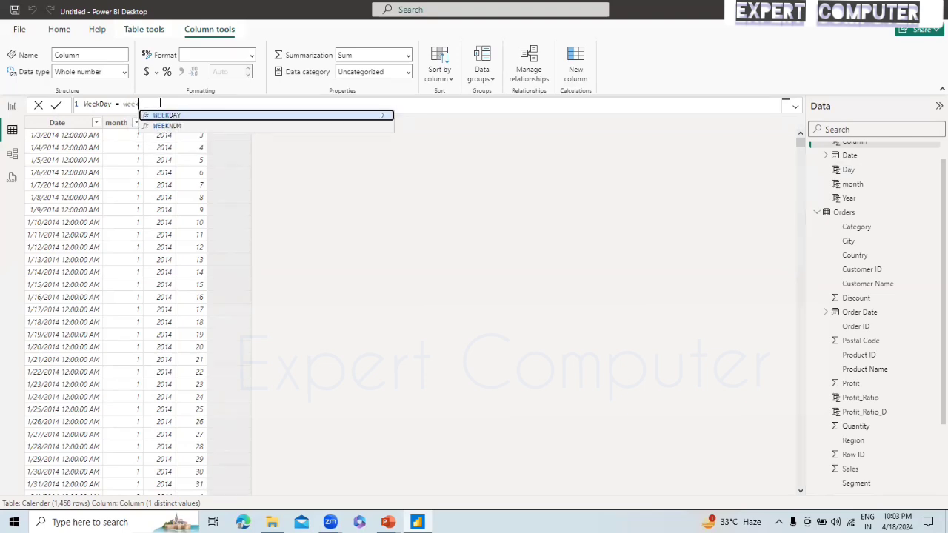
pyautogui.press('Down')
pyautogui.press('Up')
pyautogui.press('Tab')
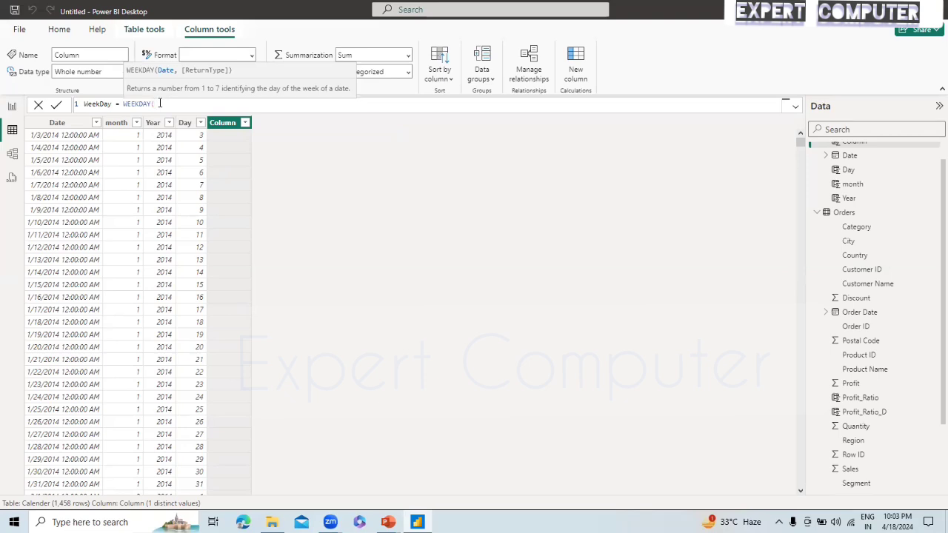
# Step: Complete the WeekDay formula as WEEKDAY(Calender[Date],1), commit it and list the column's distinct values
pyautogui.write('cal')
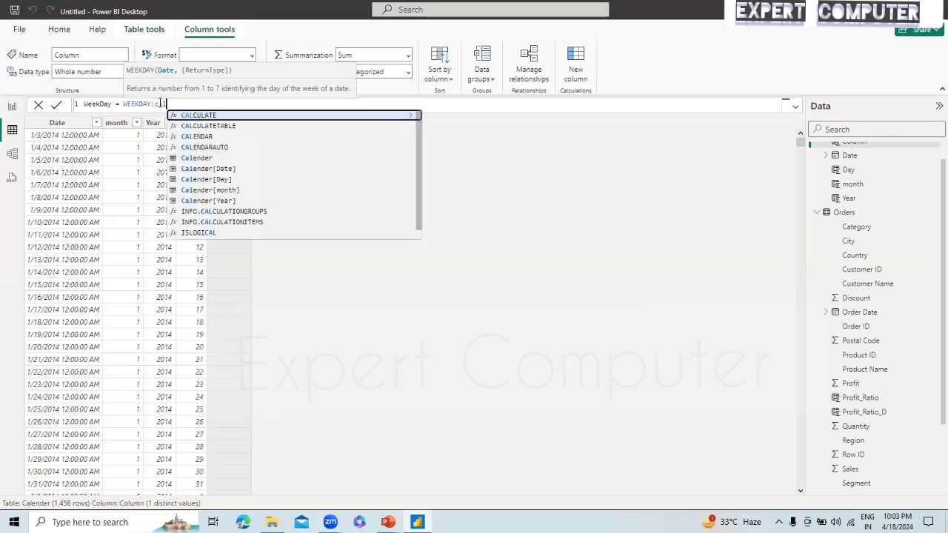
pyautogui.press('Down')
pyautogui.press('Down')
pyautogui.press('Down')
pyautogui.press('Down')
pyautogui.press('Tab')
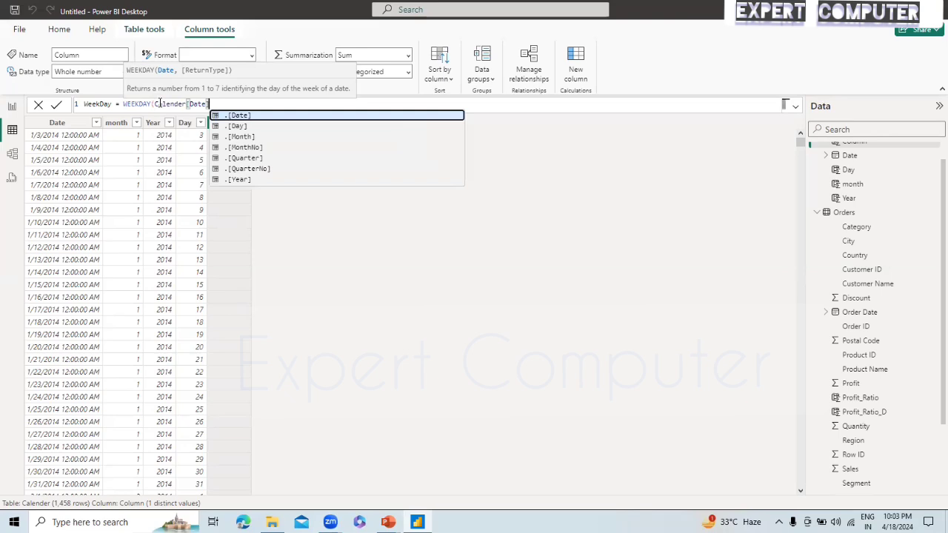
pyautogui.write(',')
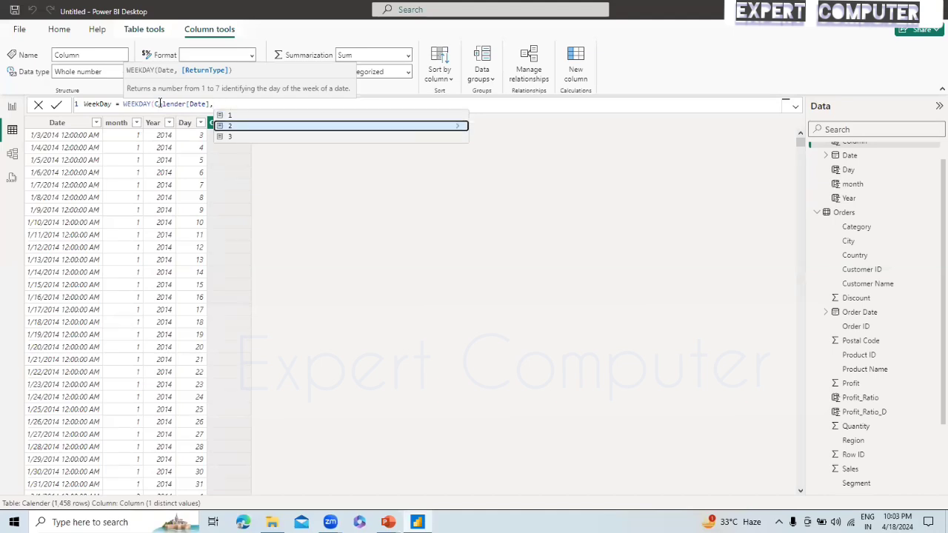
pyautogui.write('1')
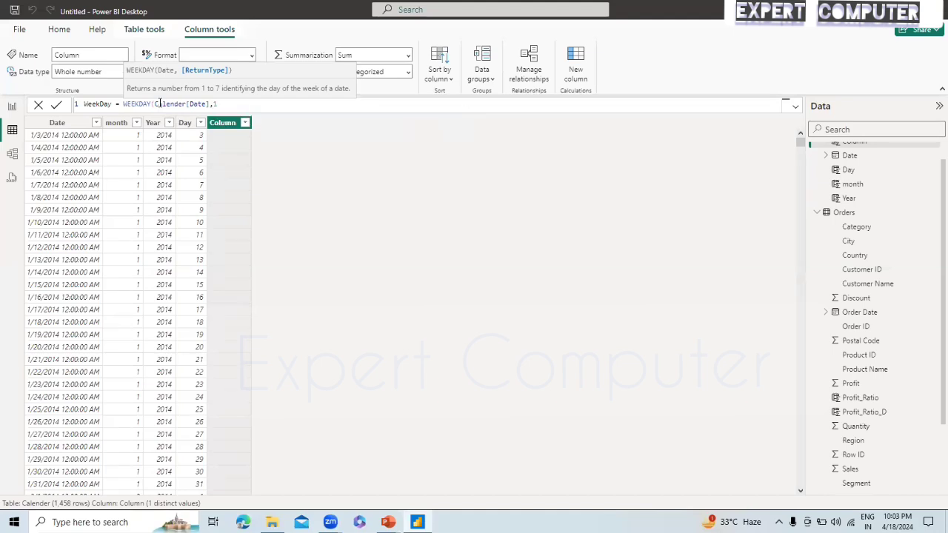
pyautogui.write(')')
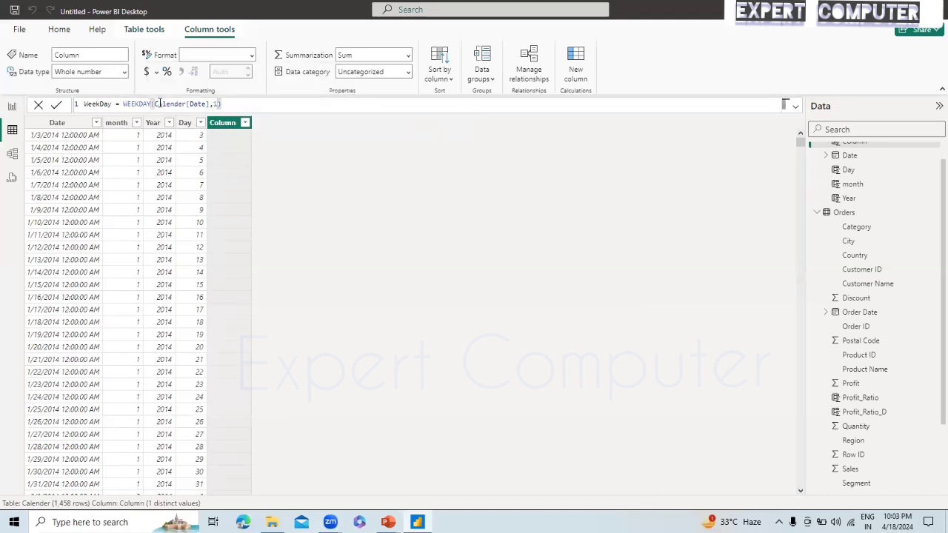
pyautogui.click(58, 106)
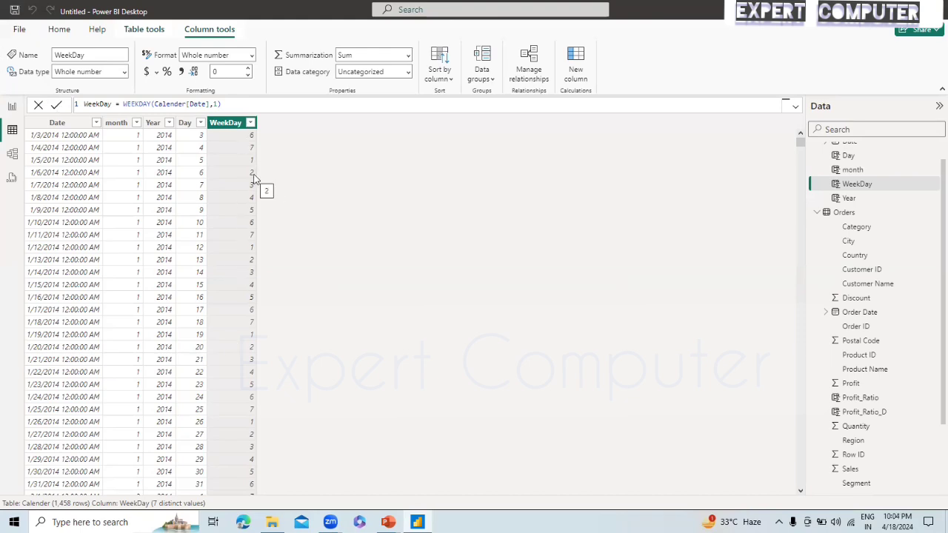
pyautogui.click(251, 123)
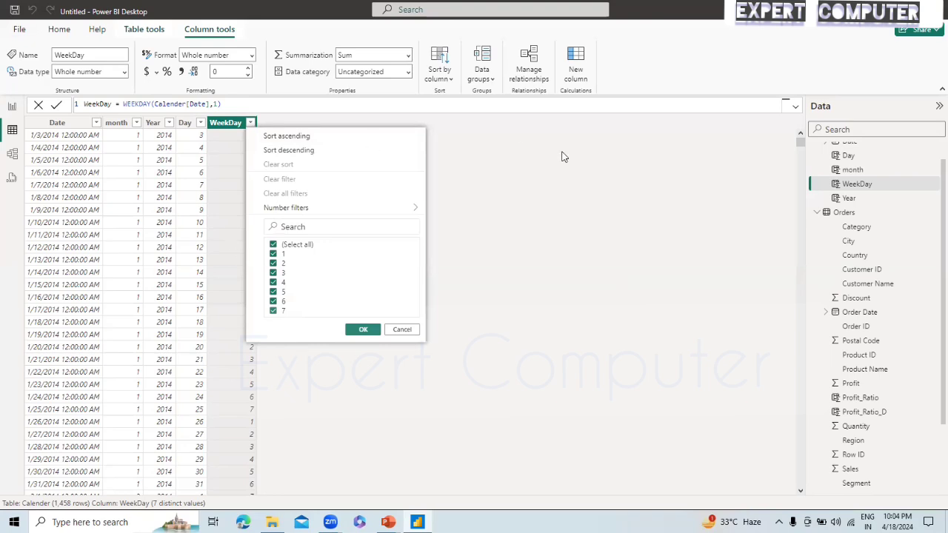
# Step: Remove the WEEKDAY function and its arguments from the WeekDay formula and start it with WEEKNUM instead
pyautogui.click(250, 104)
pyautogui.press('BackSpace')
pyautogui.press('BackSpace')
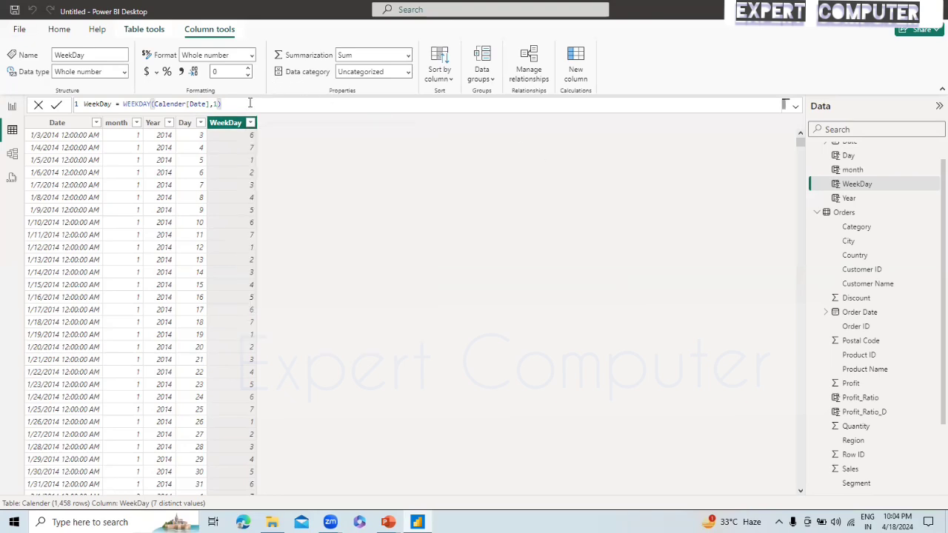
pyautogui.press('BackSpace')
pyautogui.press('BackSpace')
pyautogui.press('BackSpace')
pyautogui.press('BackSpace')
pyautogui.press('BackSpace')
pyautogui.press('BackSpace')
pyautogui.press('BackSpace')
pyautogui.press('BackSpace')
pyautogui.press('BackSpace')
pyautogui.press('BackSpace')
pyautogui.press('BackSpace')
pyautogui.press('BackSpace')
pyautogui.press('BackSpace')
pyautogui.press('BackSpace')
pyautogui.press('BackSpace')
pyautogui.press('BackSpace')
pyautogui.press('BackSpace')
pyautogui.press('BackSpace')
pyautogui.press('BackSpace')
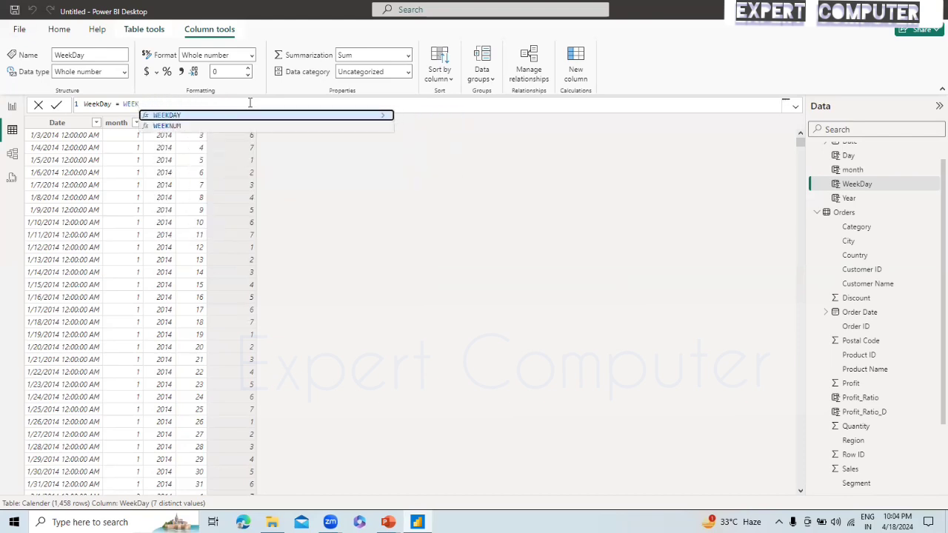
pyautogui.press('Down')
pyautogui.press('Tab')
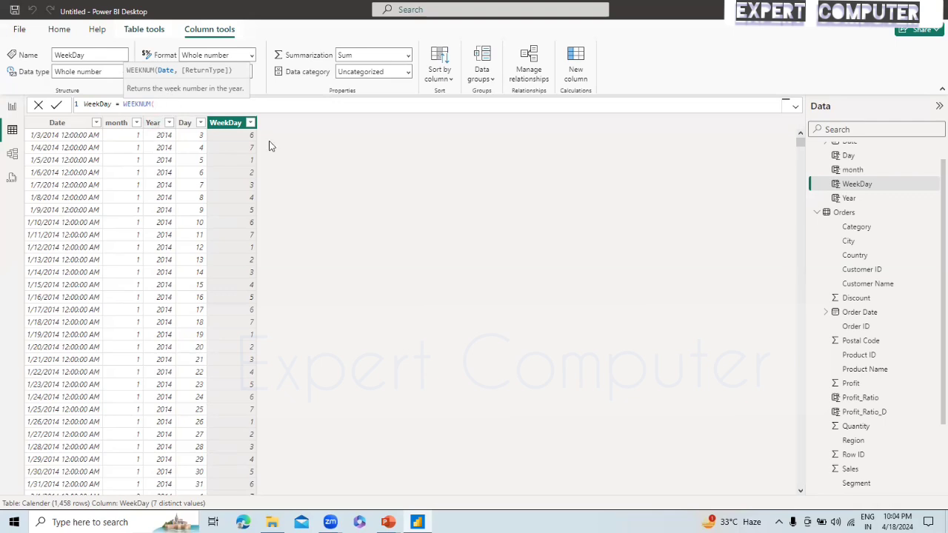
# Step: Enter Calender[Date] as the date argument of WEEKNUM in the WeekDay formula
pyautogui.write('cal')
pyautogui.press('Down')
pyautogui.press('Down')
pyautogui.press('Down')
pyautogui.press('Down')
pyautogui.press('Down')
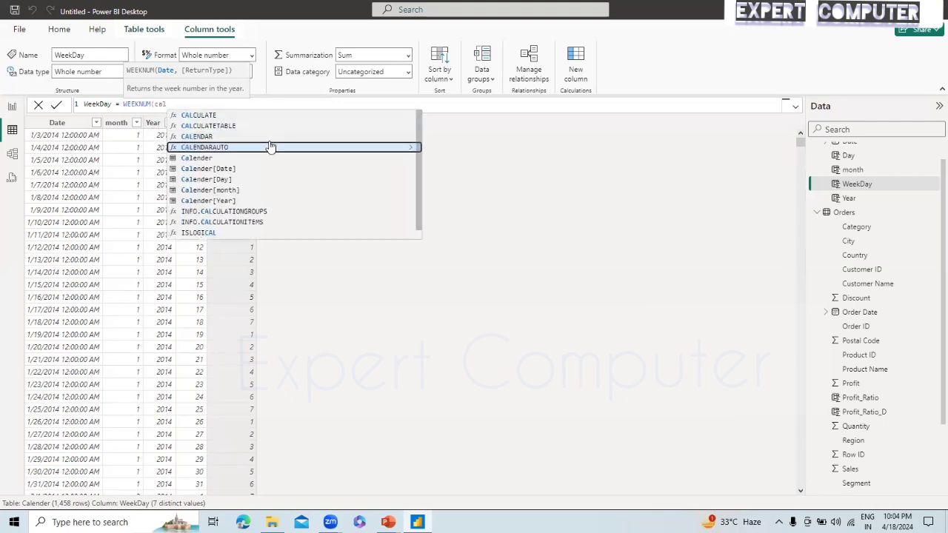
pyautogui.press('Tab')
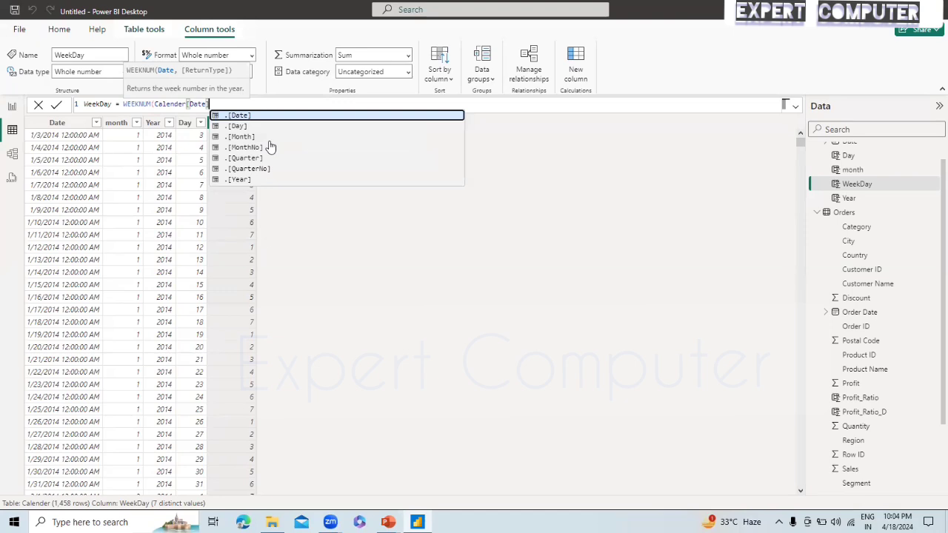
# Step: Look through the return type options offered for WEEKNUM's second argument
pyautogui.write(',')
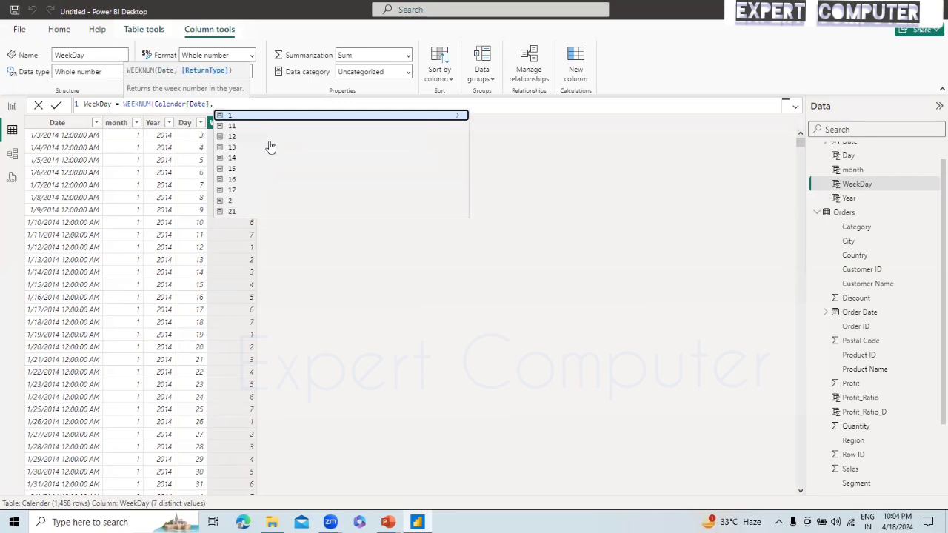
pyautogui.press('Down')
pyautogui.press('Down')
pyautogui.press('Down')
pyautogui.press('Down')
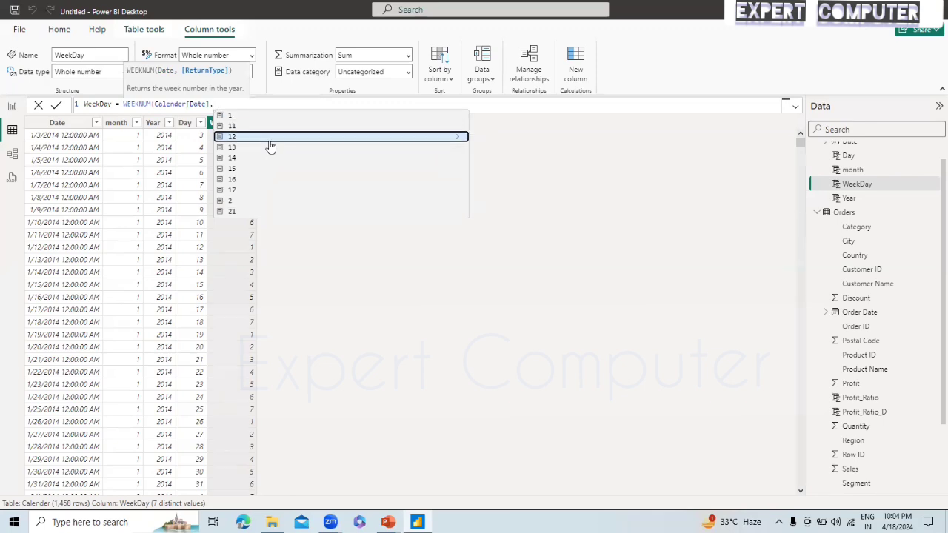
pyautogui.press('Down')
pyautogui.press('Up')
pyautogui.press('Up')
pyautogui.press('Up')
pyautogui.press('Up')
pyautogui.press('Up')
pyautogui.press('Up')
pyautogui.press('Up')
pyautogui.press('Up')
pyautogui.press('Up')
pyautogui.press('Up')
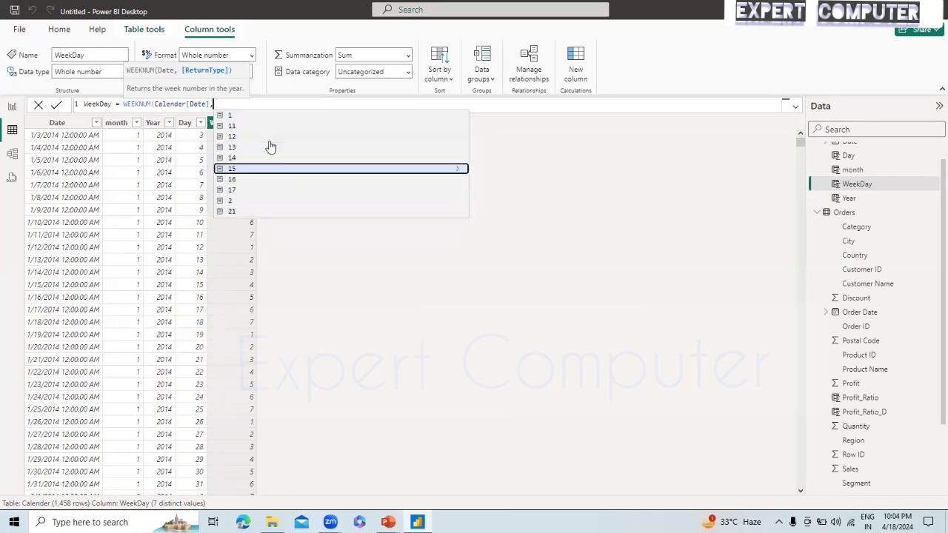
# Step: Drop the return type argument and commit the WeekDay formula as WEEKNUM(Calender[Date])
pyautogui.press('BackSpace')
pyautogui.write(')')
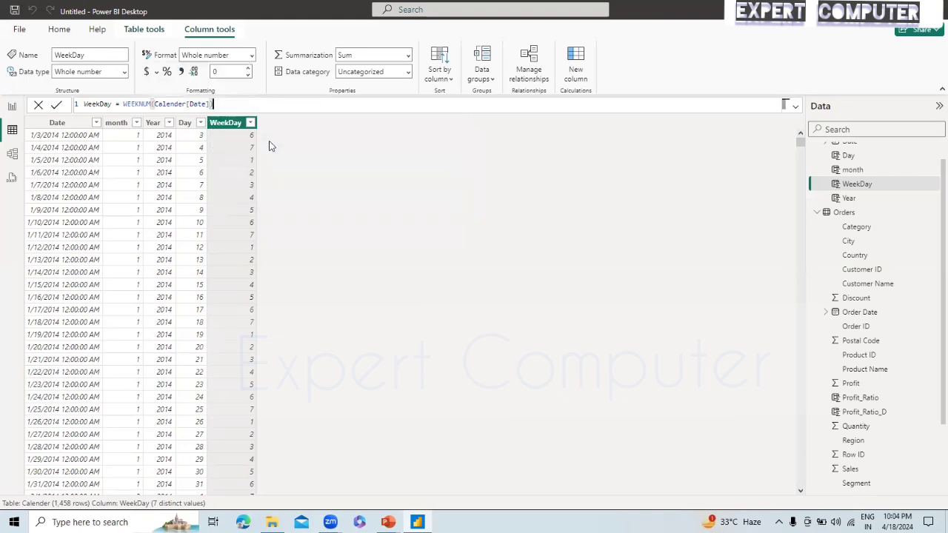
pyautogui.click(58, 106)
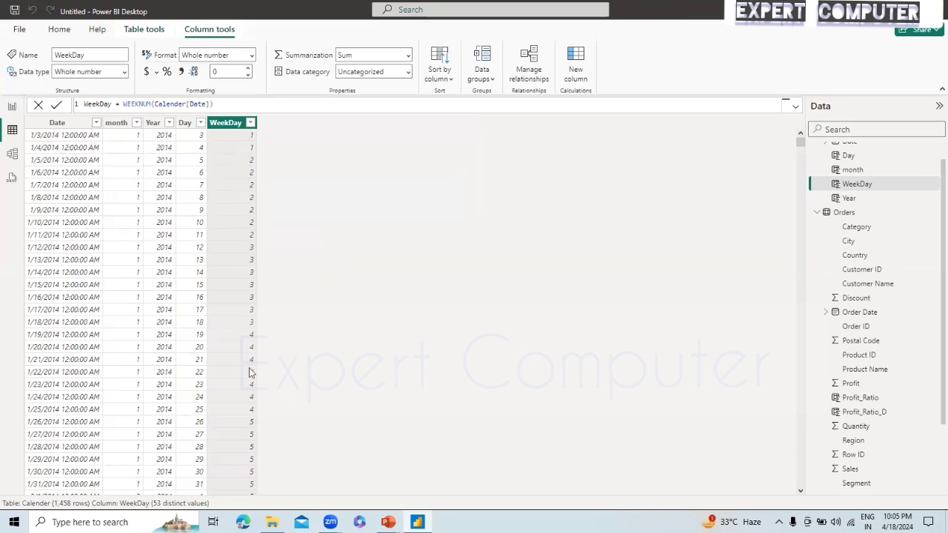
# Step: Examine the full list of distinct WeekDay values, then close it without filtering
pyautogui.click(250, 123)
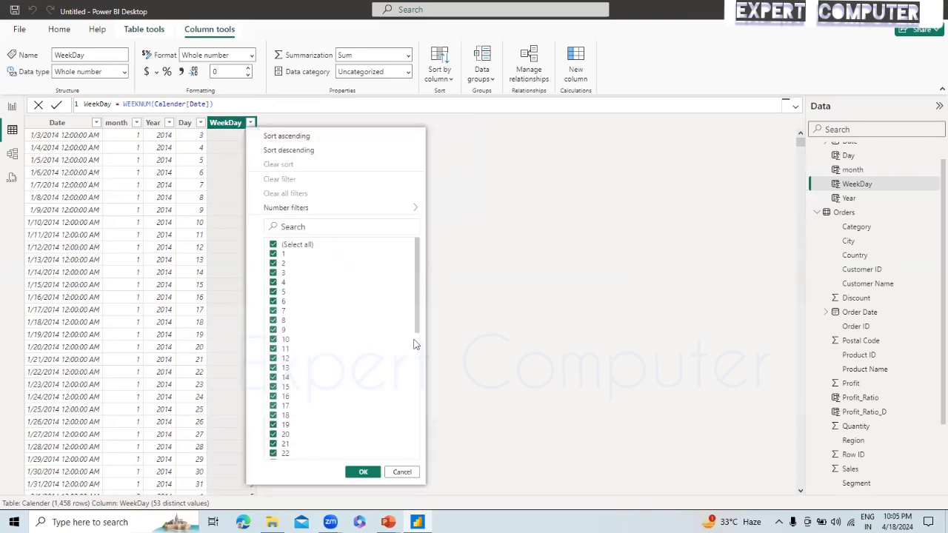
pyautogui.moveTo(416, 309); pyautogui.dragTo(410, 422)
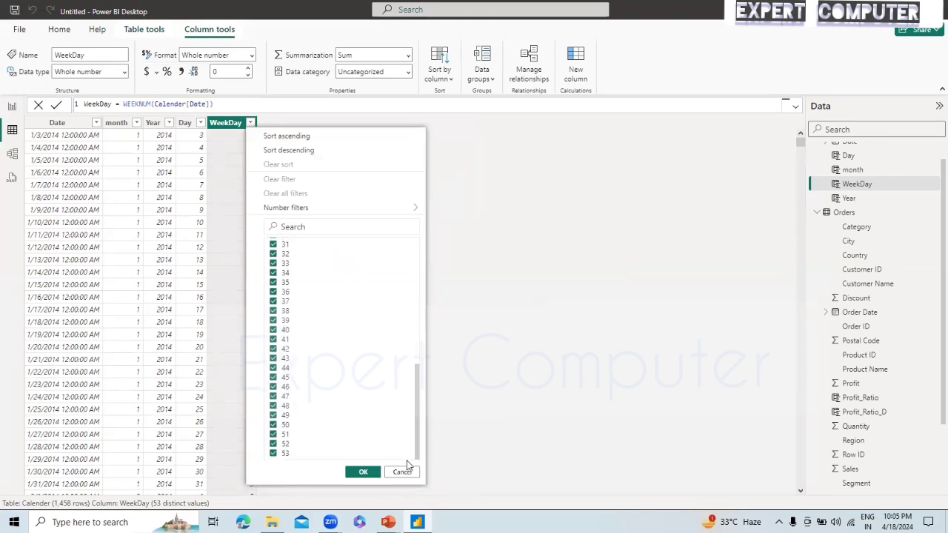
pyautogui.click(400, 471)
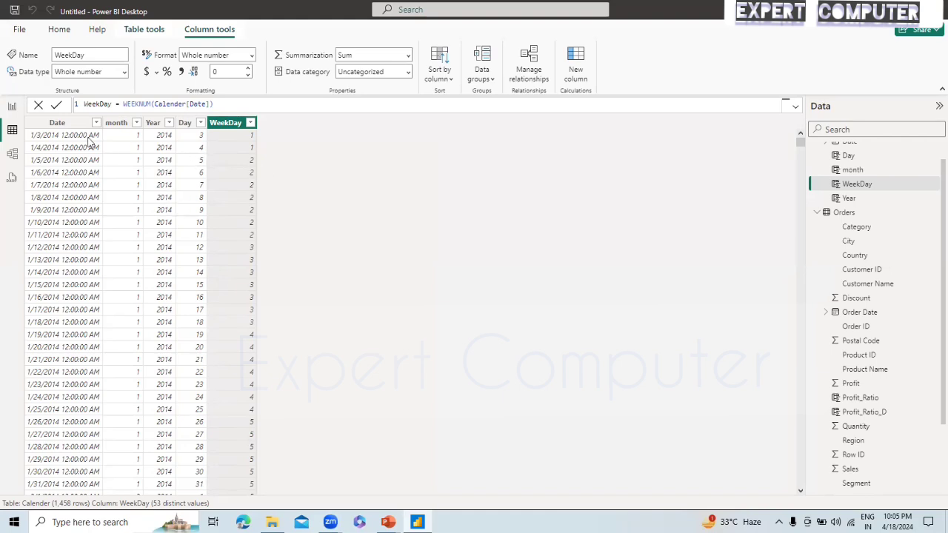
# Step: Select the Calender table's Date column, check the CALENDAR function notes in PowerPoint and return to Power BI
pyautogui.click(64, 123)
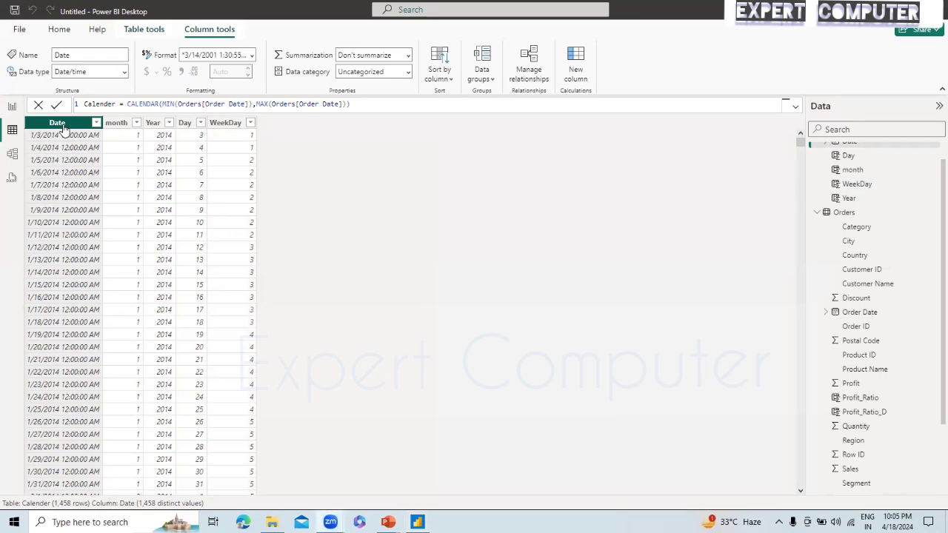
pyautogui.hotkey('alt', 'Tab')
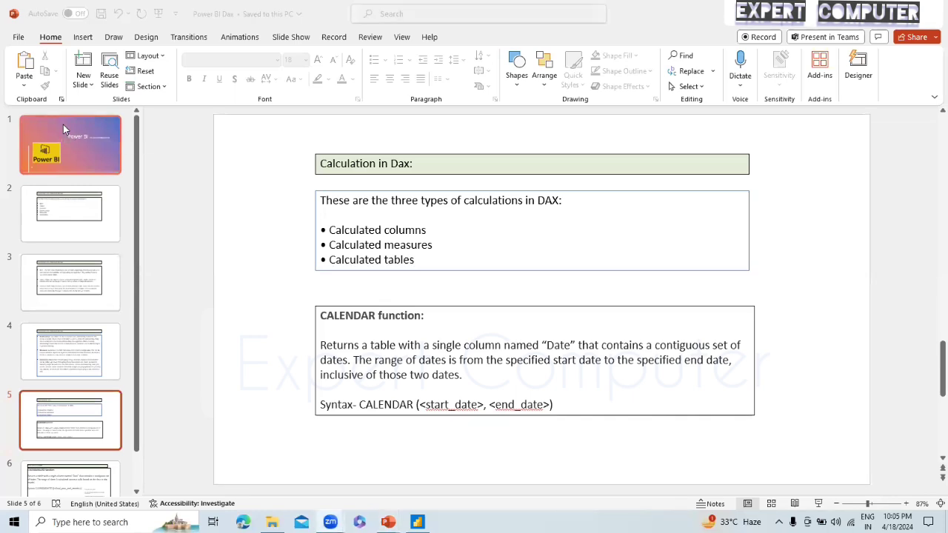
pyautogui.hotkey('alt', 'Tab')
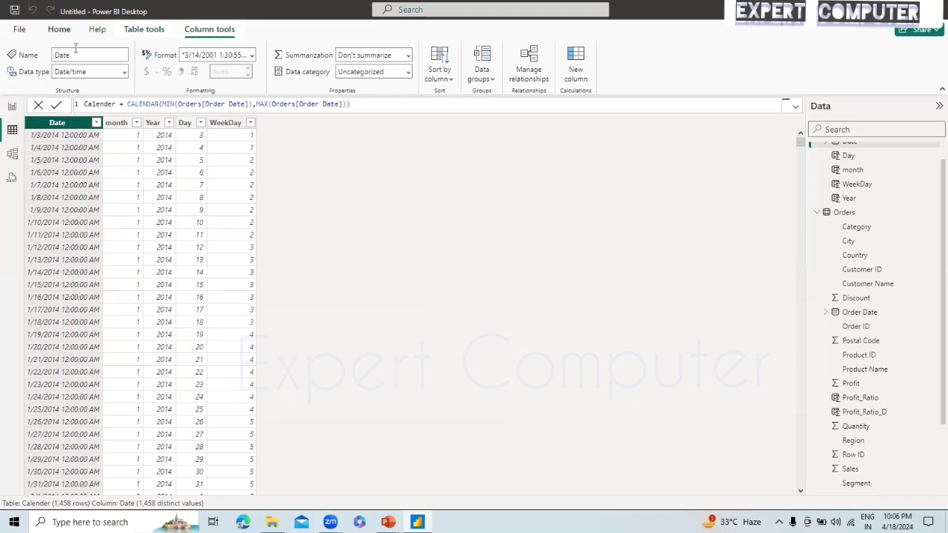
# Step: Create another calculated table and name it Calender_a in its formula
pyautogui.click(61, 31)
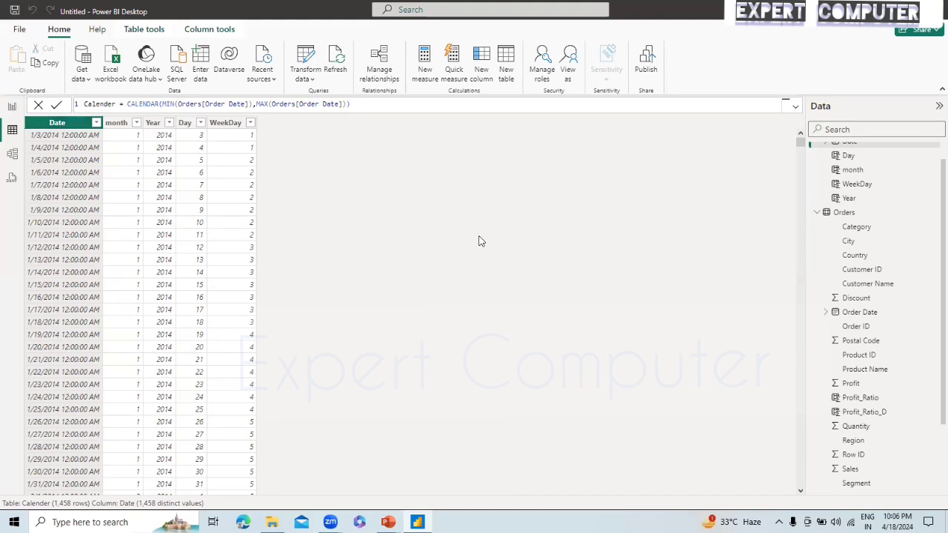
pyautogui.click(505, 69)
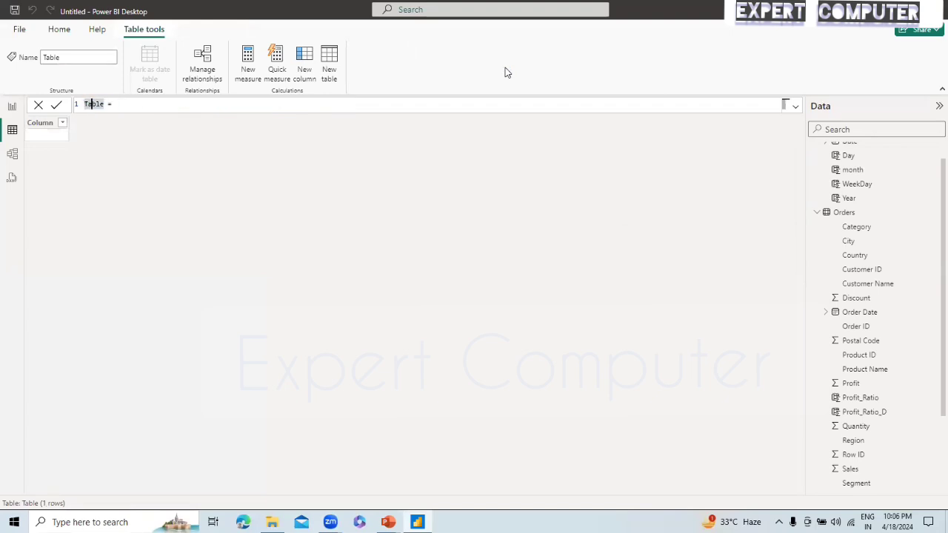
pyautogui.press('BackSpace')
pyautogui.write('Calender_d')
pyautogui.click(235, 101)
# Step: Define the Calender_a table as CALENDARAUTO() and commit the formula
pyautogui.write('ca')
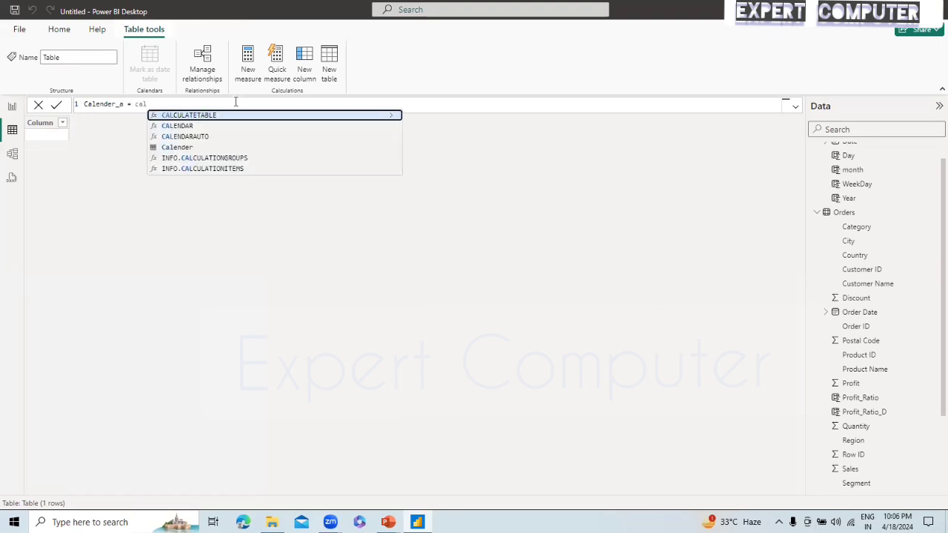
pyautogui.write('l')
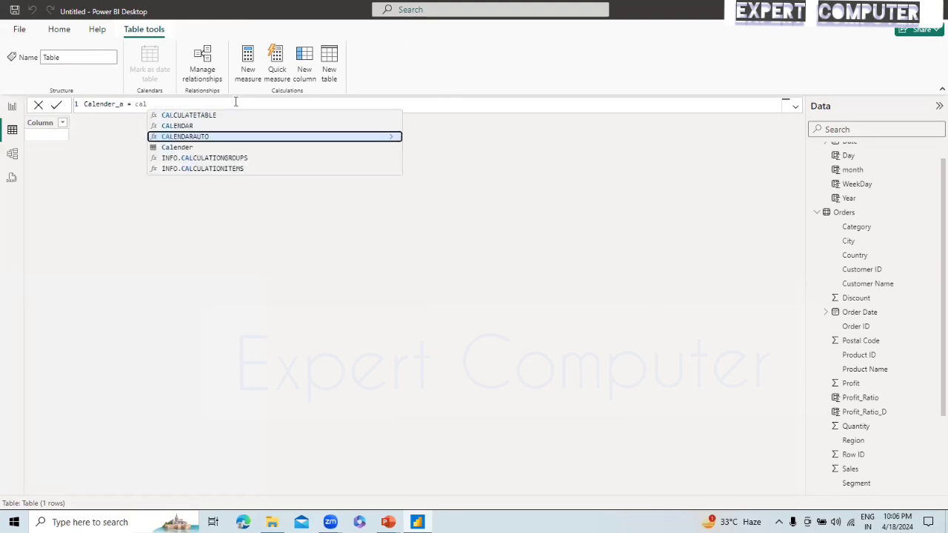
pyautogui.press('Tab')
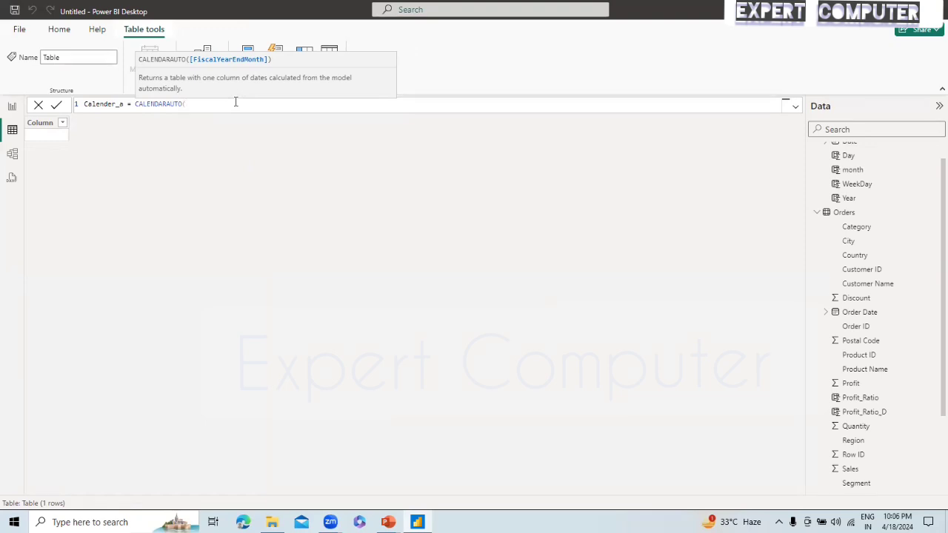
pyautogui.write(')')
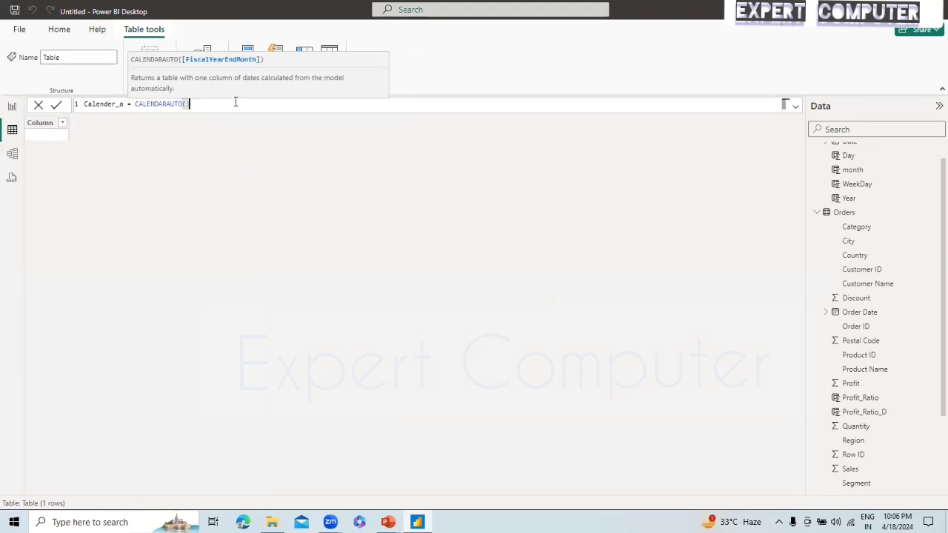
pyautogui.click(58, 107)
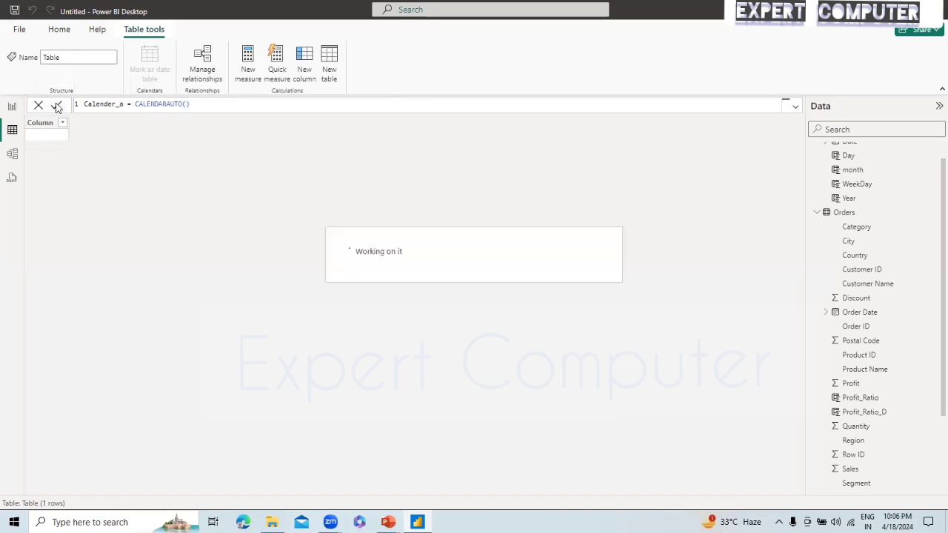
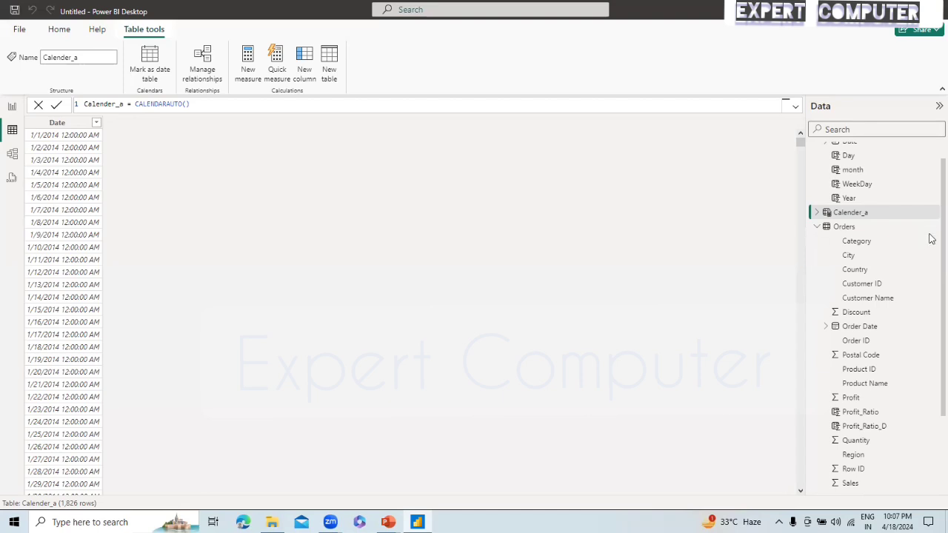
# Step: Display the Calender table to review its CALENDAR formula and columns
pyautogui.scroll(1, 930, 208)
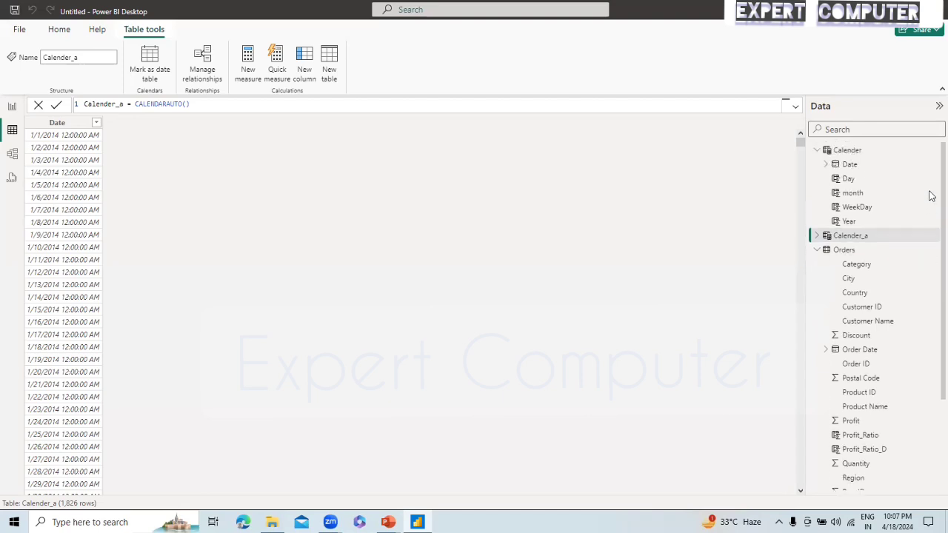
pyautogui.doubleClick(841, 151)
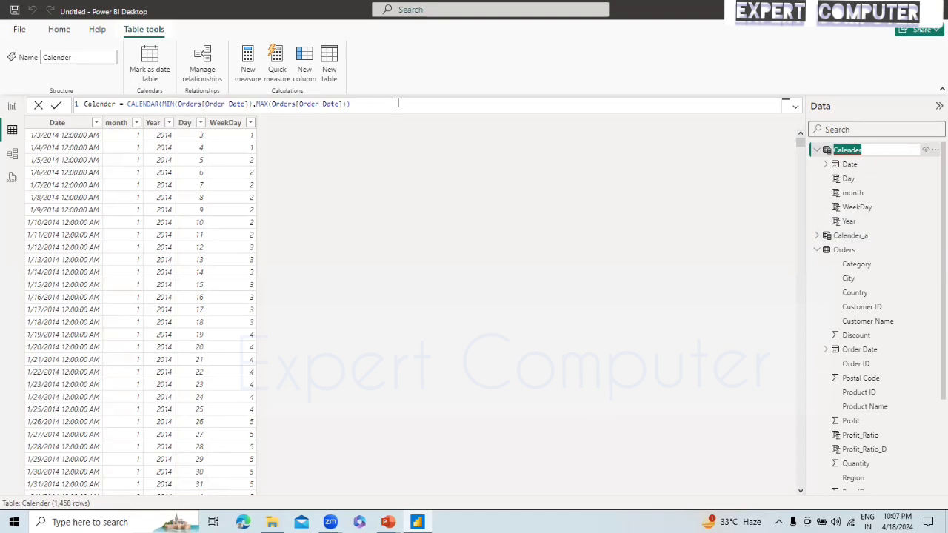
pyautogui.click(507, 148)
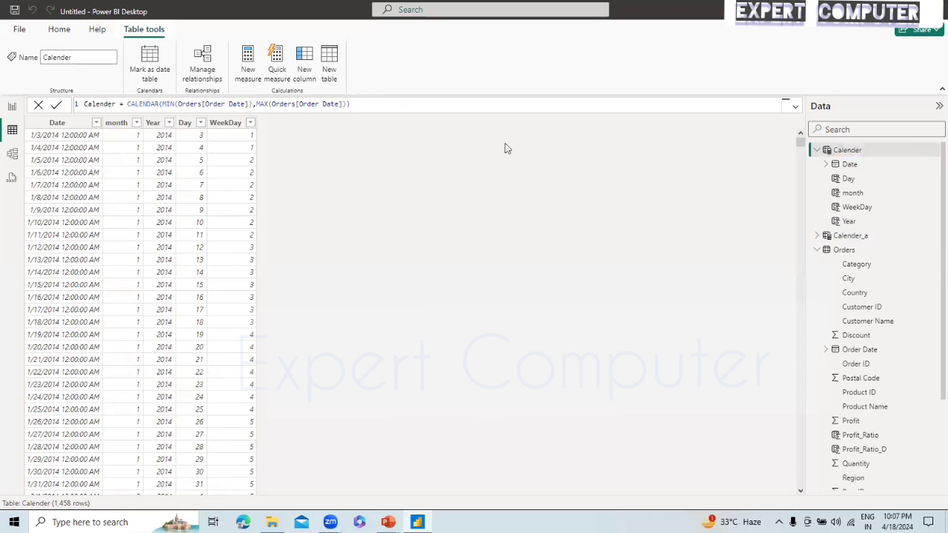
# Step: Replace the end date in the Calender table's CALENDAR formula with TODAY() and commit the formula
pyautogui.click(342, 103)
pyautogui.press('Right')
pyautogui.press('BackSpace')
pyautogui.press('BackSpace')
pyautogui.press('BackSpace')
pyautogui.press('BackSpace')
pyautogui.press('BackSpace')
pyautogui.press('BackSpace')
pyautogui.press('BackSpace')
pyautogui.press('BackSpace')
pyautogui.press('BackSpace')
pyautogui.press('BackSpace')
pyautogui.press('BackSpace')
pyautogui.press('BackSpace')
pyautogui.press('BackSpace')
pyautogui.press('BackSpace')
pyautogui.press('BackSpace')
pyautogui.press('BackSpace')
pyautogui.press('BackSpace')
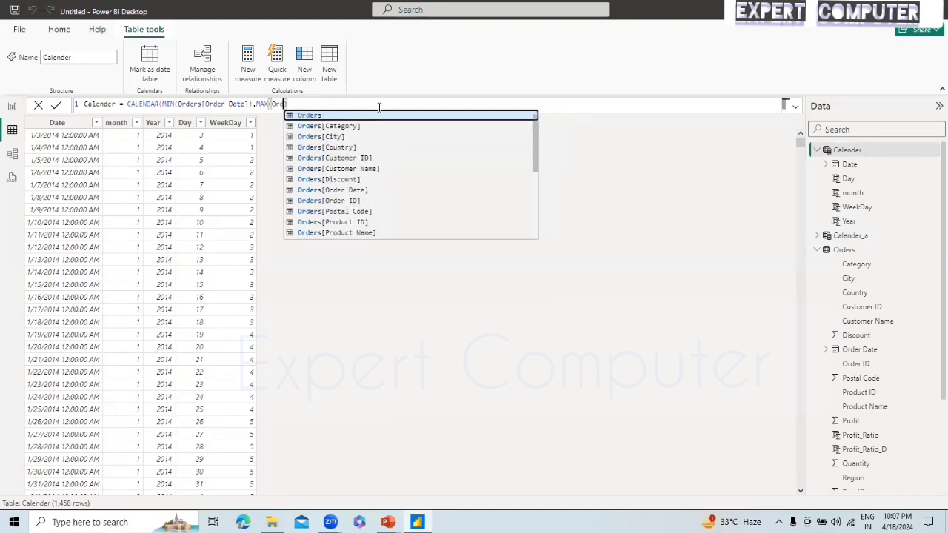
pyautogui.press('BackSpace')
pyautogui.press('BackSpace')
pyautogui.press('BackSpace')
pyautogui.press('BackSpace')
pyautogui.press('BackSpace')
pyautogui.press('BackSpace')
pyautogui.press('BackSpace')
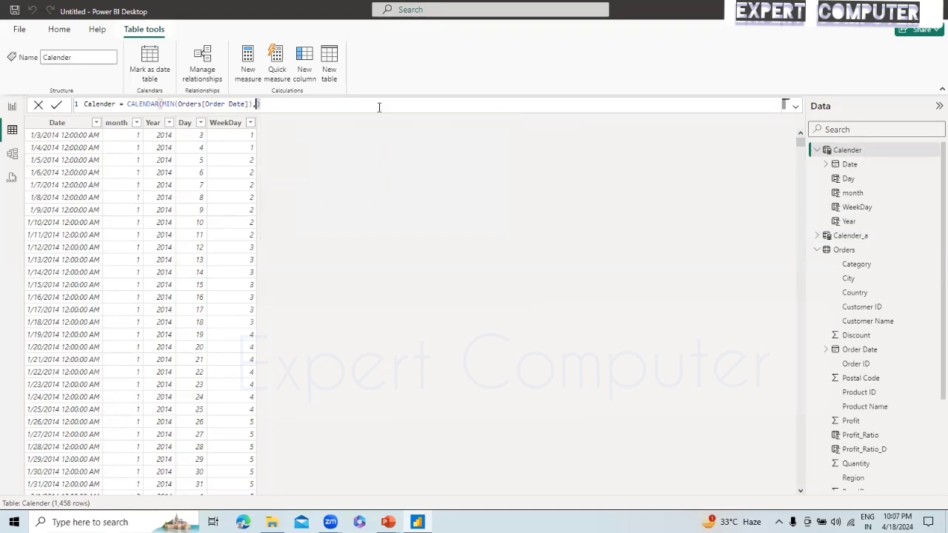
pyautogui.write('to')
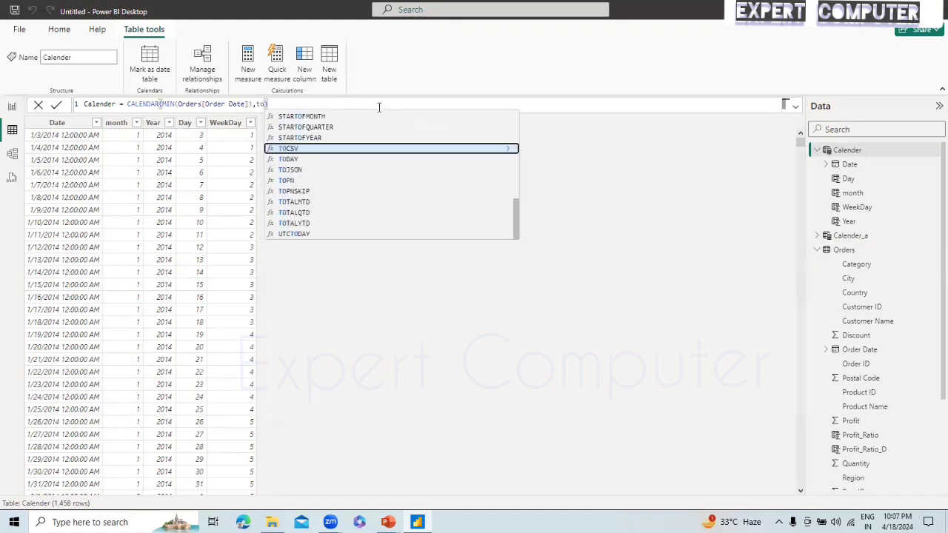
pyautogui.press('Down')
pyautogui.press('Tab')
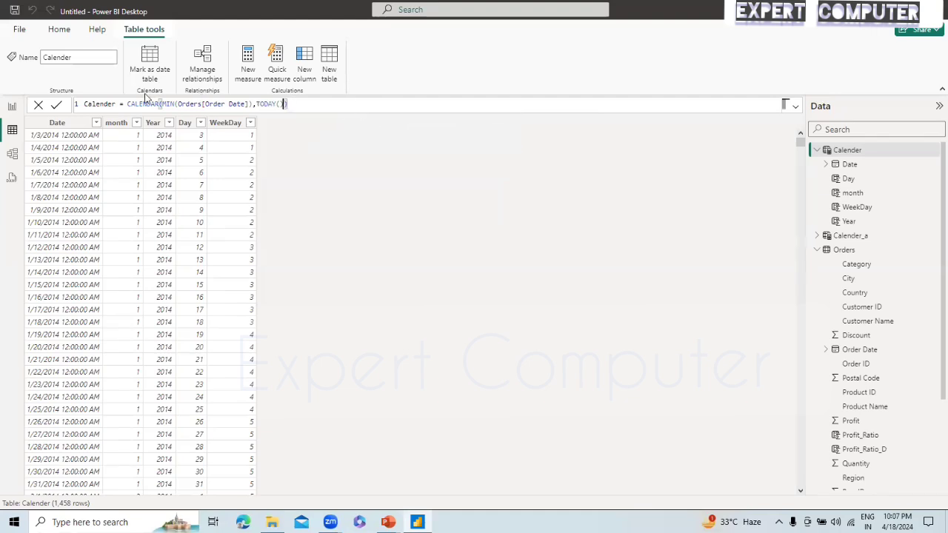
pyautogui.write(')')
pyautogui.click(57, 105)
# Step: Examine the first and last rows of the Calender table to check its date range
pyautogui.moveTo(800, 145); pyautogui.dragTo(787, 513)
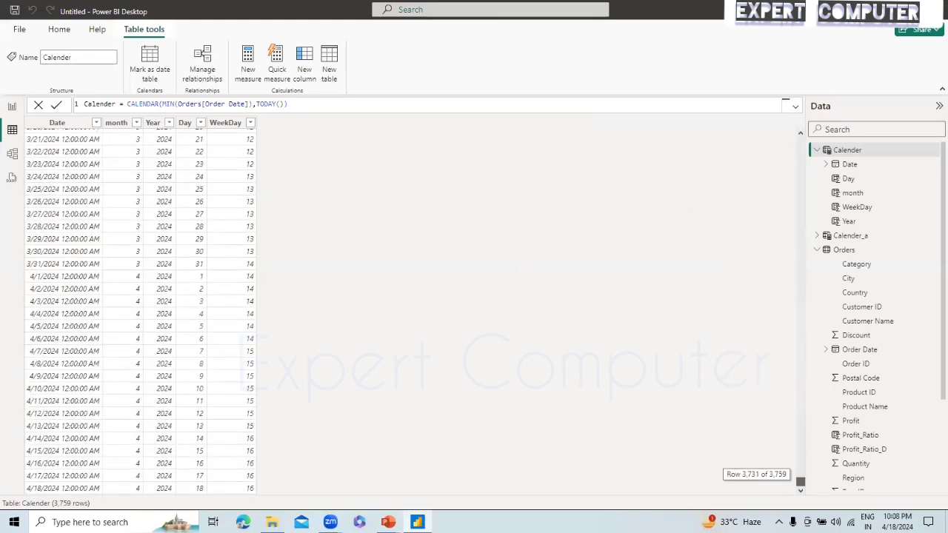
pyautogui.moveTo(801, 482); pyautogui.dragTo(801, 140)
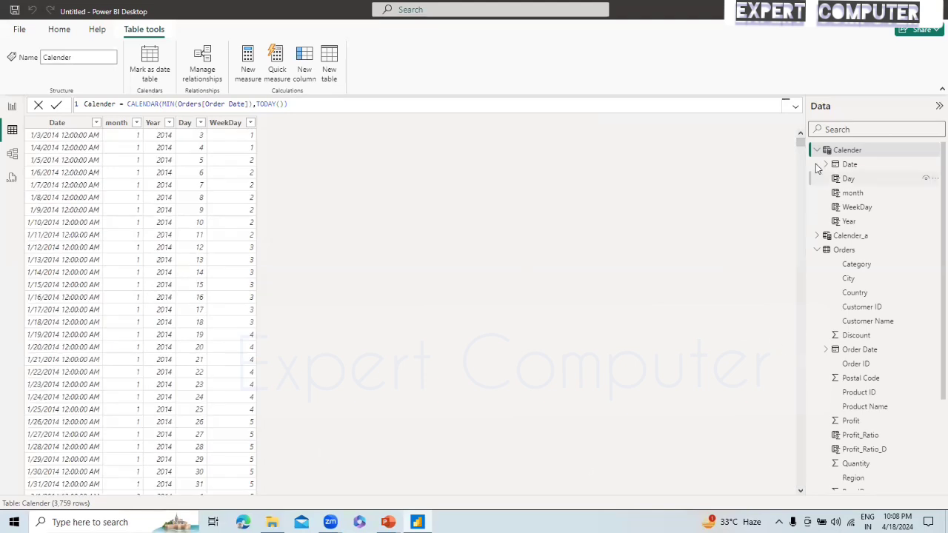
pyautogui.moveTo(800, 143); pyautogui.dragTo(789, 503)
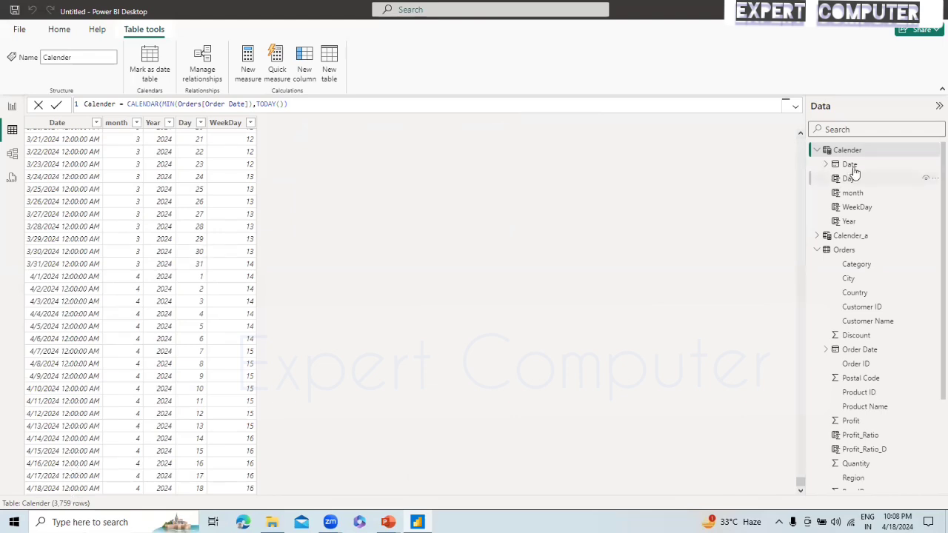
# Step: Display the Calender_a table and examine its Date column's filter values, leaving the filter unchanged
pyautogui.click(850, 236)
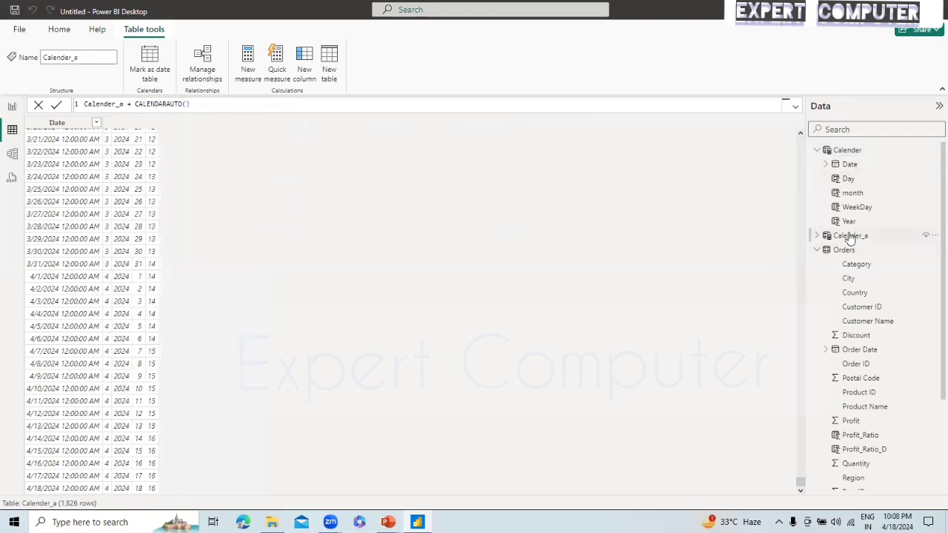
pyautogui.click(92, 124)
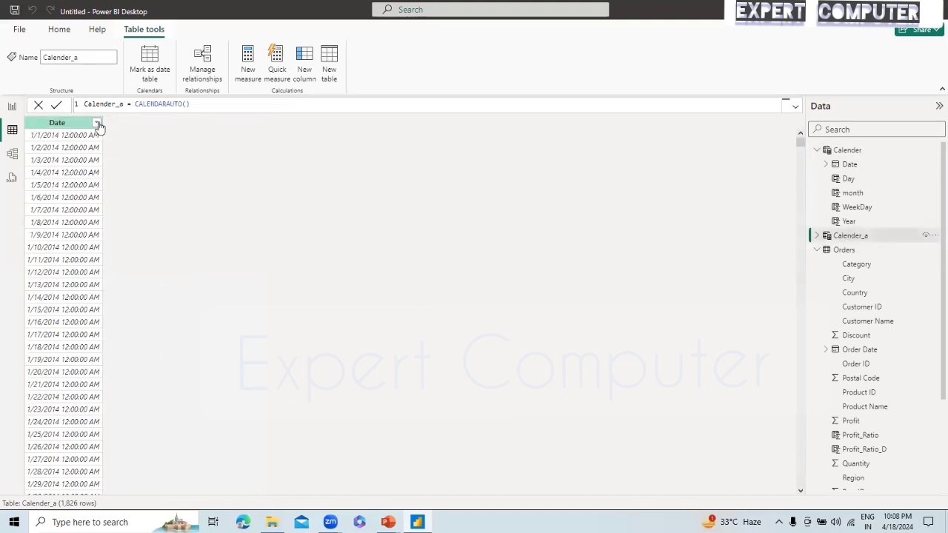
pyautogui.click(96, 123)
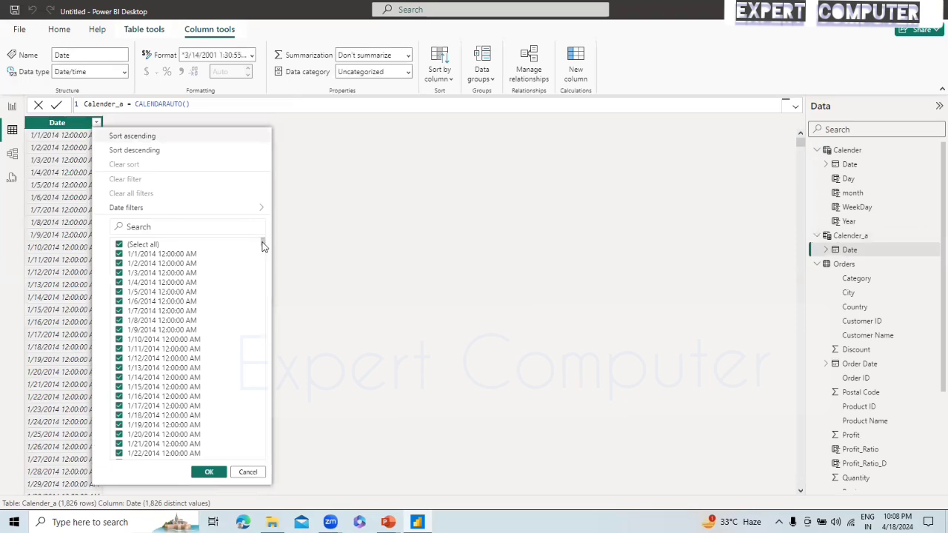
pyautogui.moveTo(263, 246); pyautogui.dragTo(252, 447)
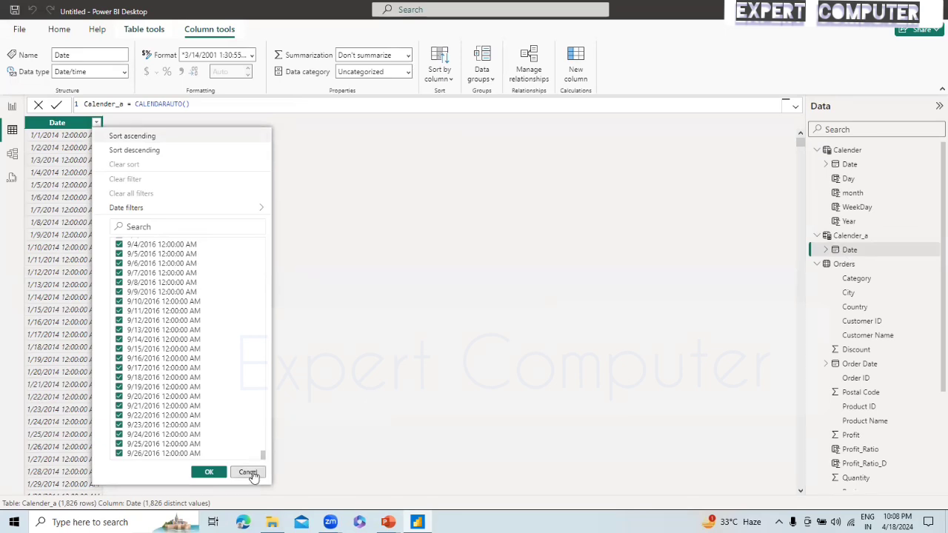
pyautogui.click(248, 472)
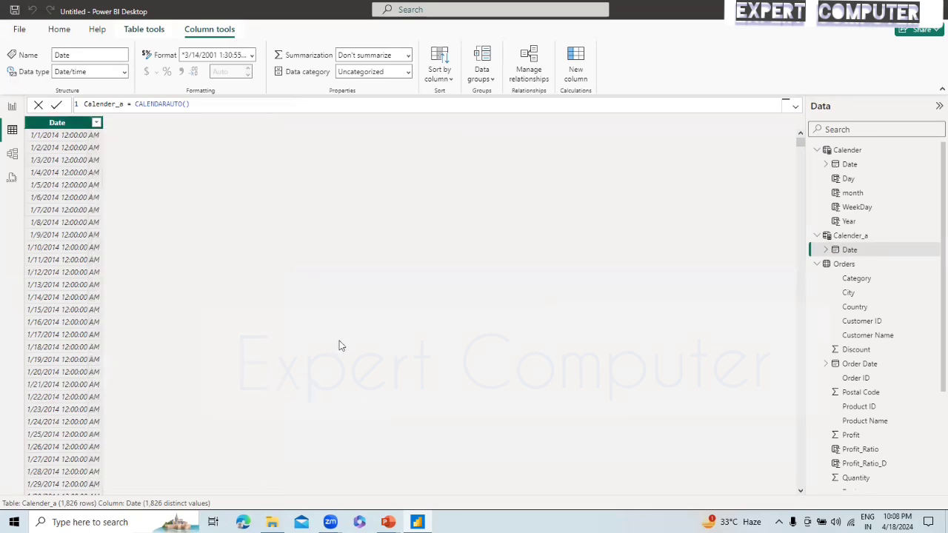
# Step: Switch to the report view, check the Calculation in Dax slide in PowerPoint and return to Power BI
pyautogui.click(11, 111)
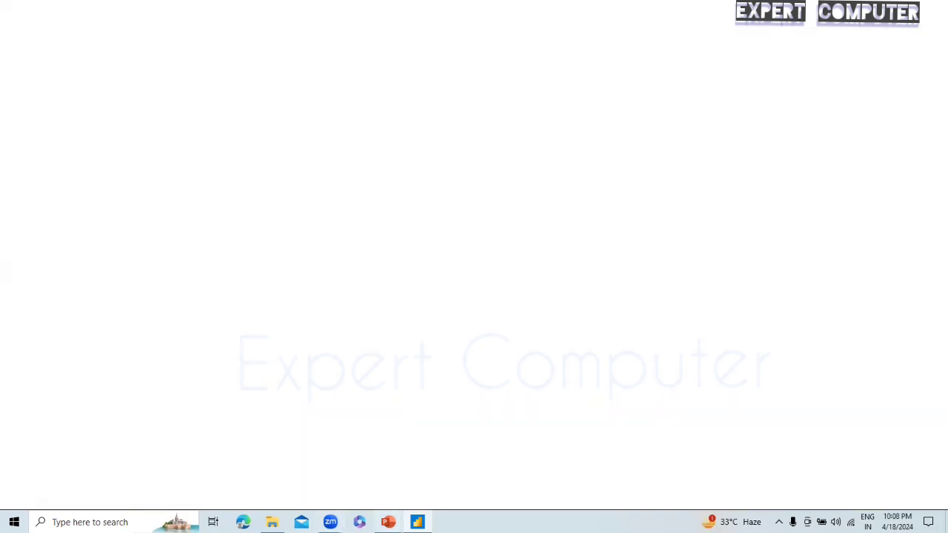
pyautogui.moveTo(388, 522)
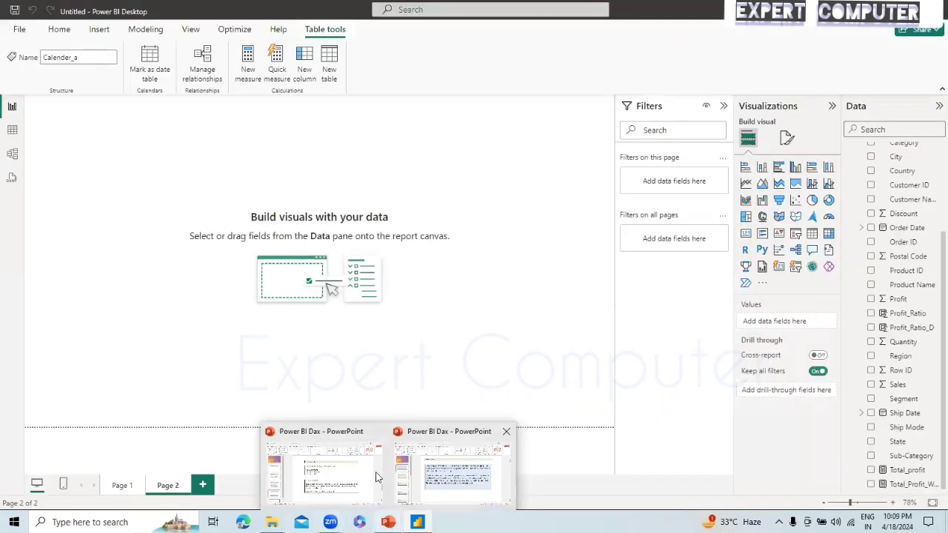
pyautogui.click(324, 475)
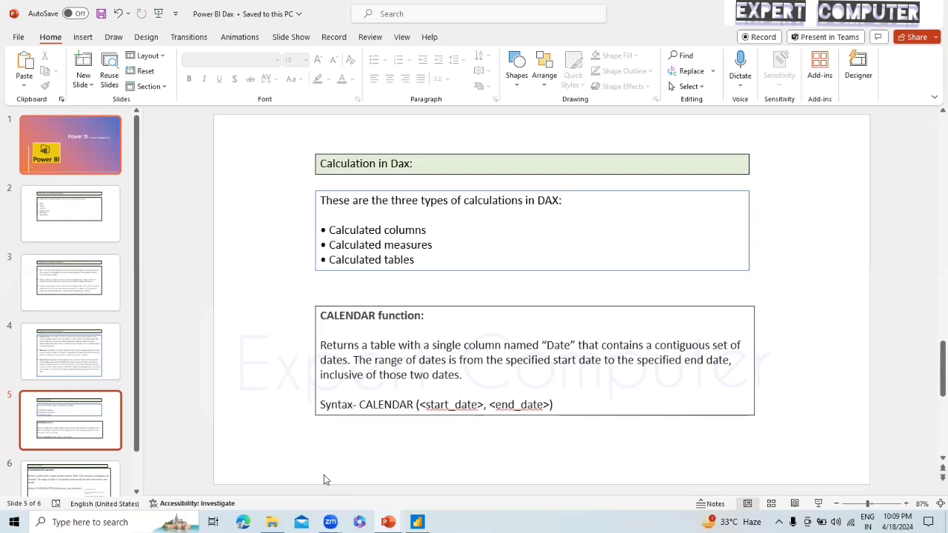
pyautogui.hotkey('alt', 'Tab')
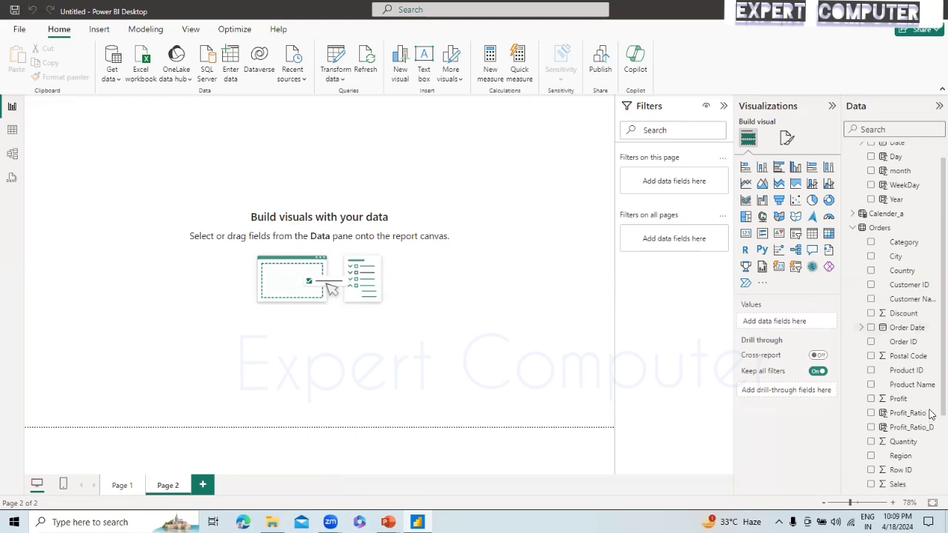
# Step: Create a table visual on Page 2 with the Orders fields Region and Sales, and enlarge it
pyautogui.scroll(-1, 932, 442)
pyautogui.scroll(-3, 932, 444)
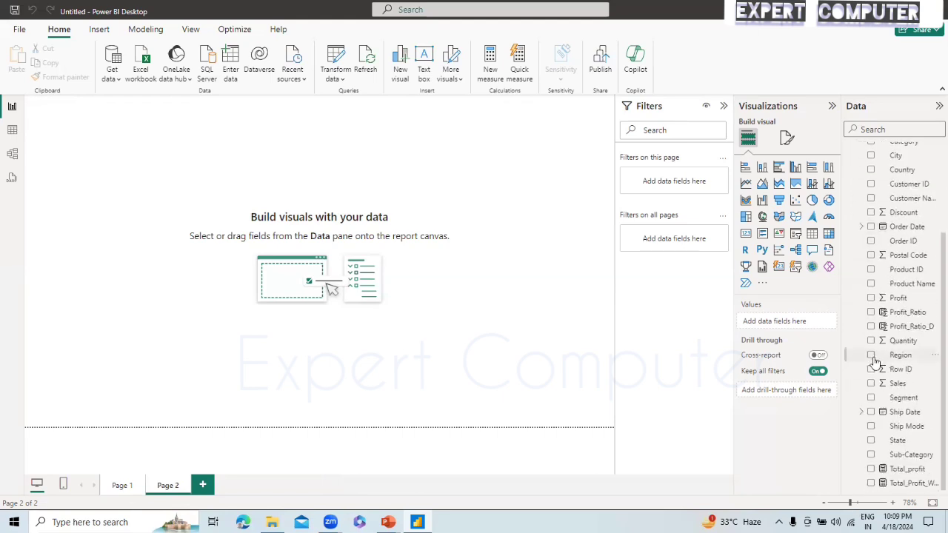
pyautogui.click(871, 355)
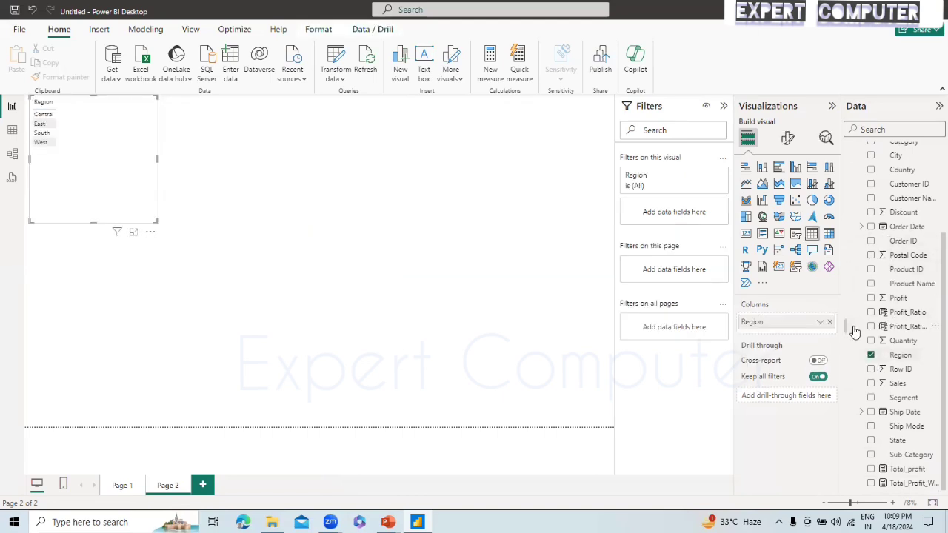
pyautogui.click(871, 383)
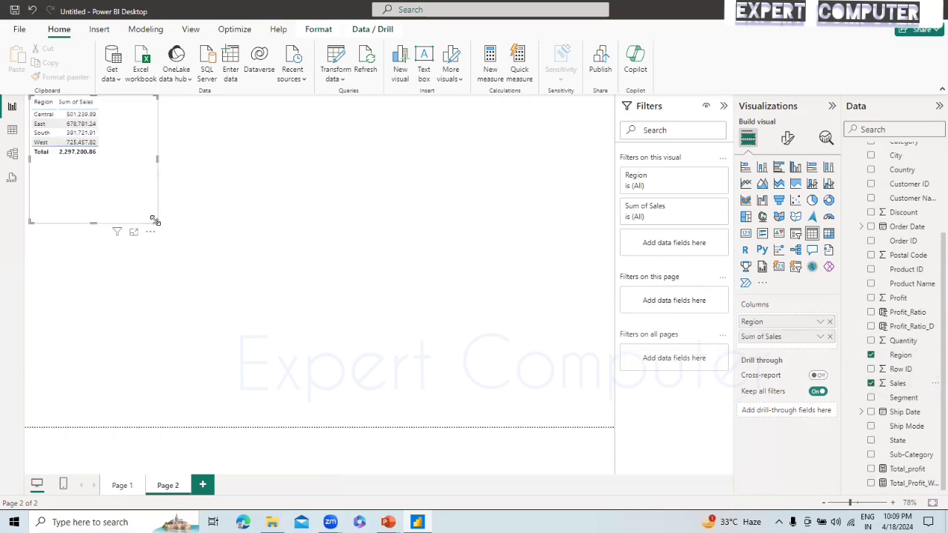
pyautogui.moveTo(154, 221); pyautogui.dragTo(300, 292)
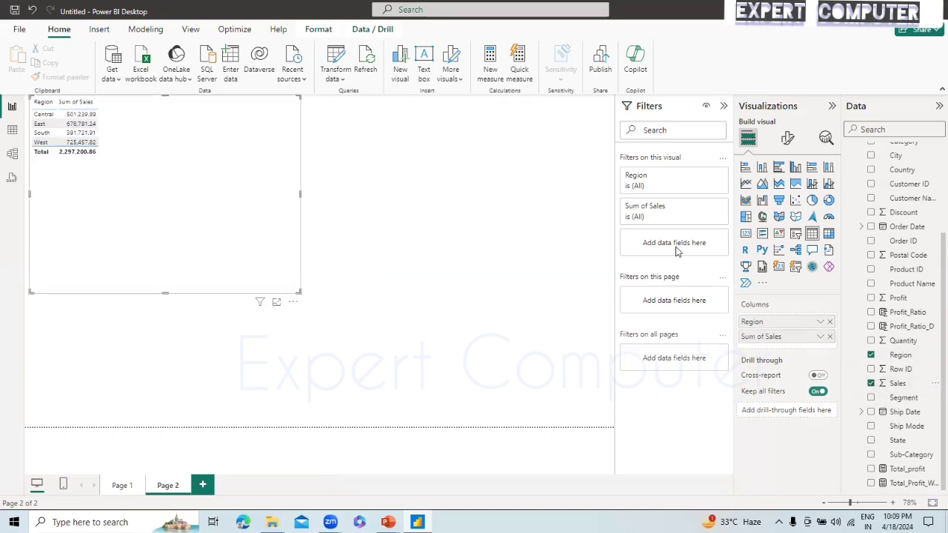
# Step: Convert the Region and Sales table to a stacked column chart and adjust its width
pyautogui.click(763, 168)
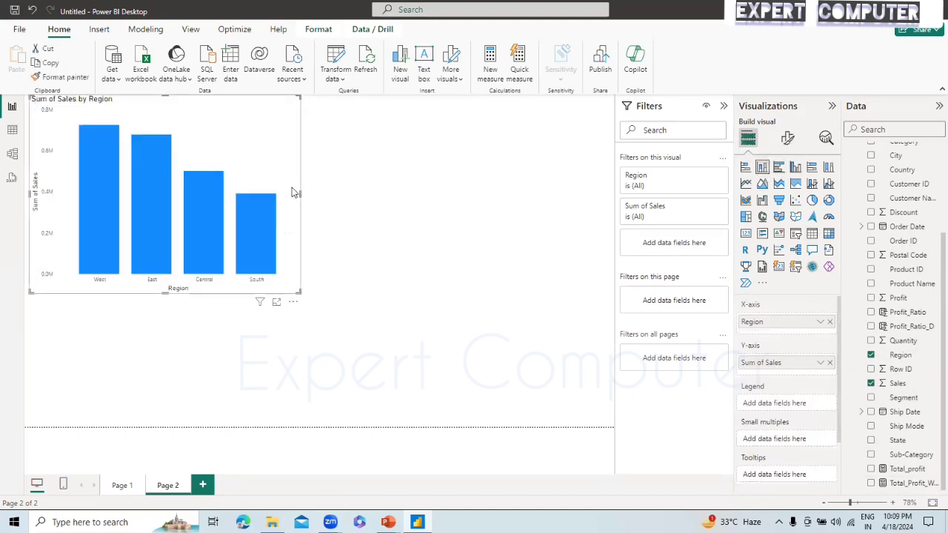
pyautogui.moveTo(300, 193); pyautogui.dragTo(465, 249)
pyautogui.moveTo(405, 246); pyautogui.dragTo(273, 232)
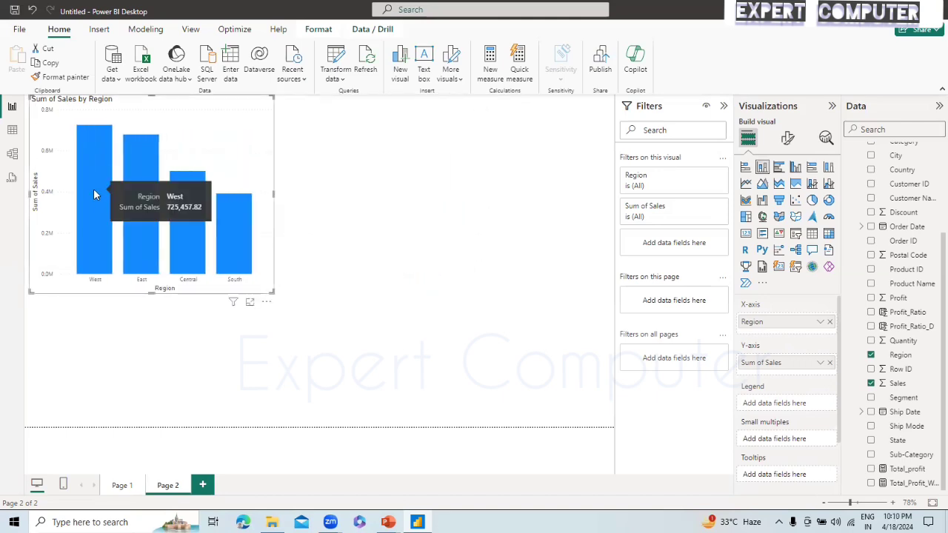
pyautogui.moveTo(134, 178)
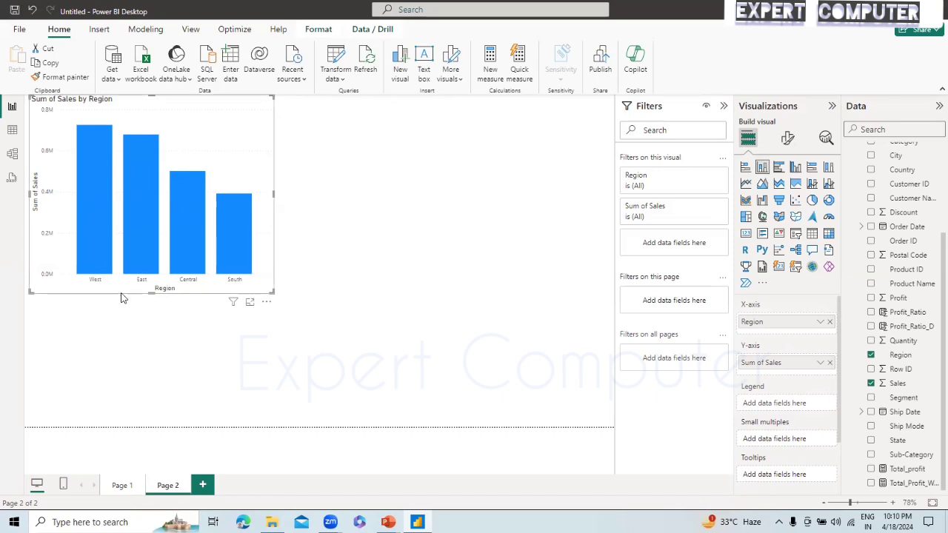
# Step: Sort the column chart by Sum of Sales in ascending order
pyautogui.click(267, 305)
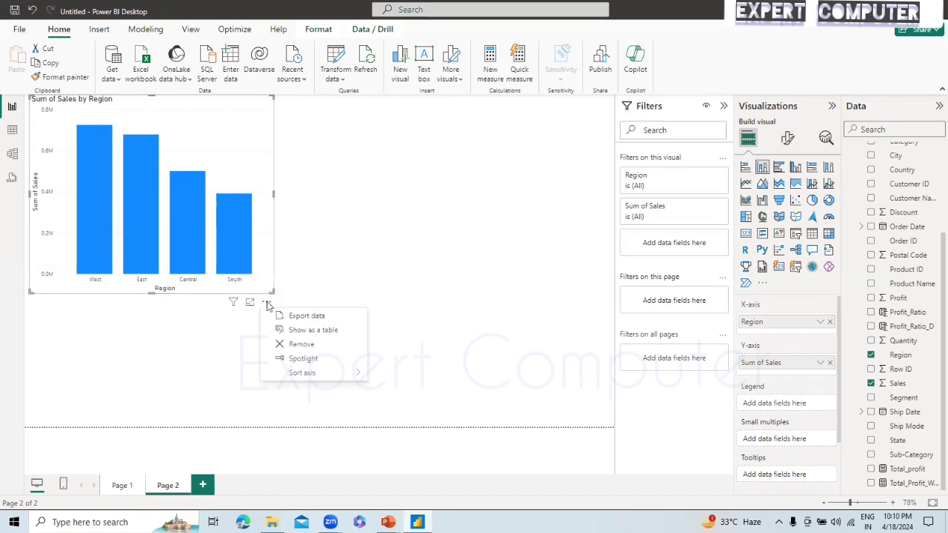
pyautogui.moveTo(300, 375)
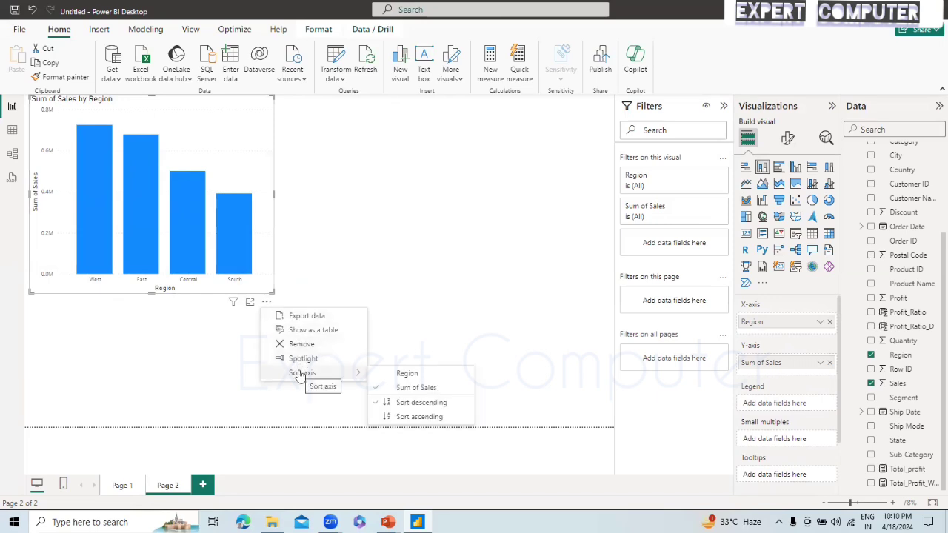
pyautogui.click(407, 419)
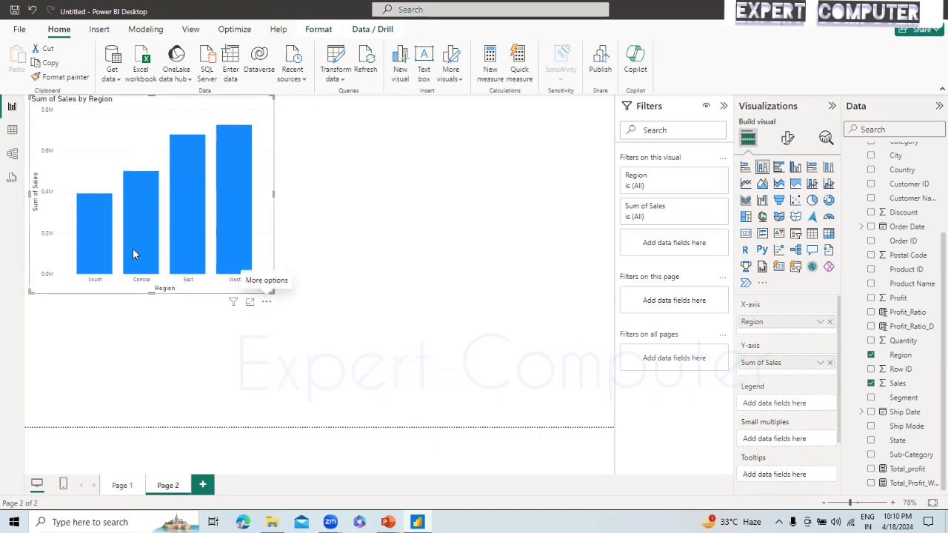
# Step: Change the column chart's sort axis to Region and deselect the chart
pyautogui.click(267, 303)
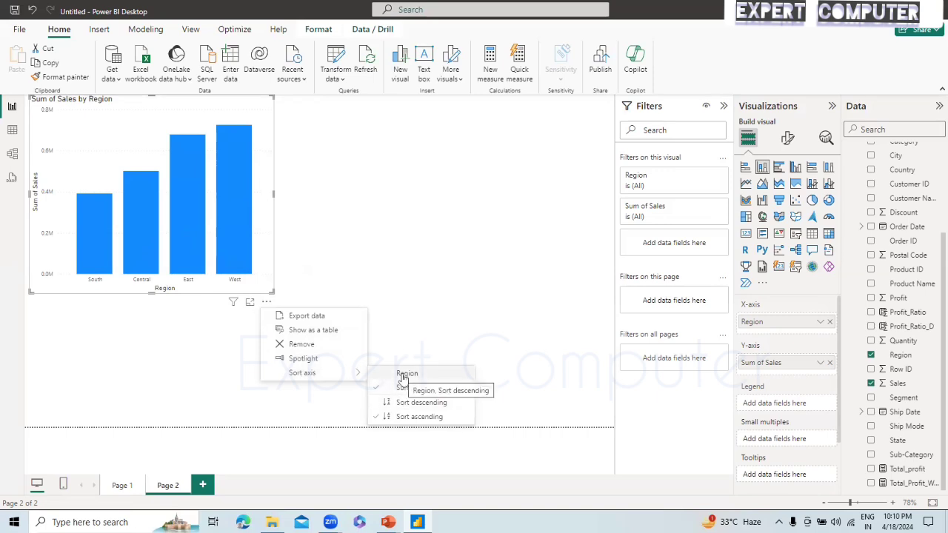
pyautogui.click(404, 376)
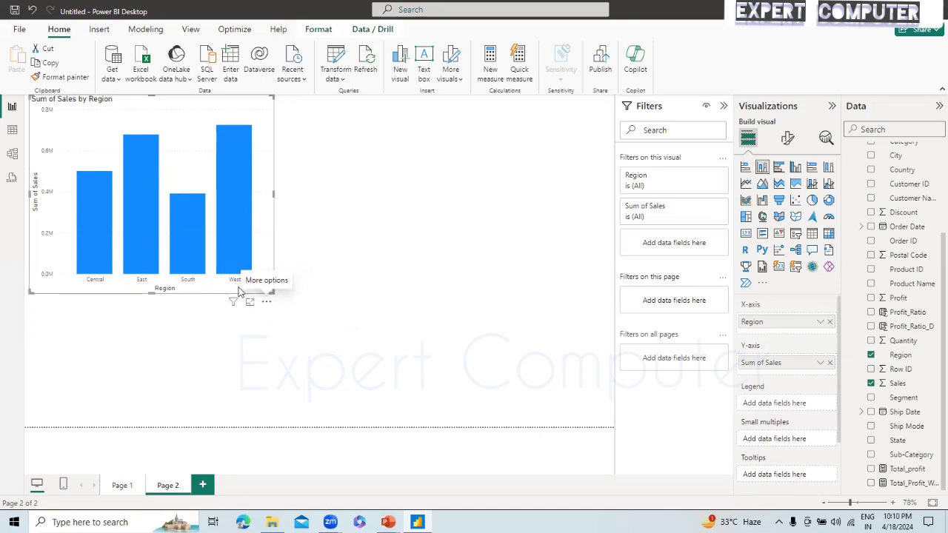
pyautogui.click(442, 296)
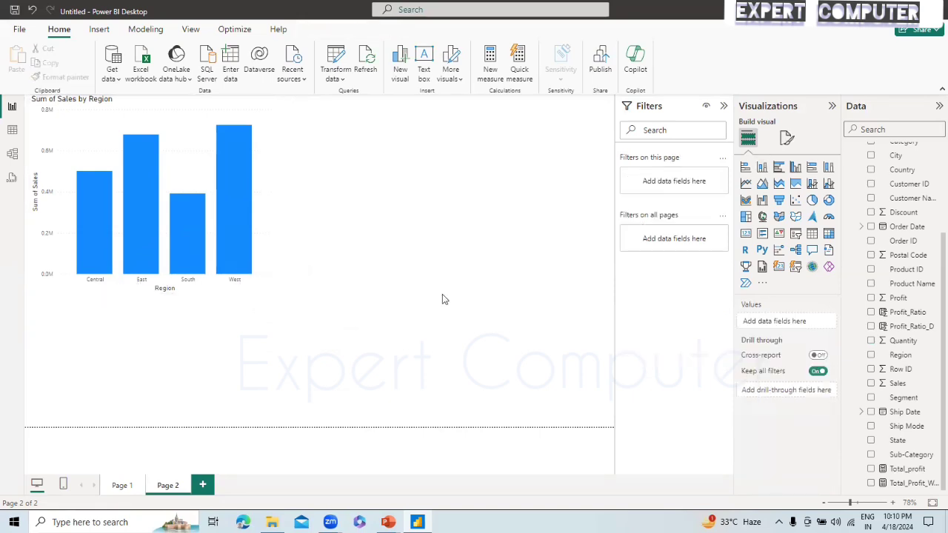
# Step: Enlarge the sales by region chart and add the Quantity field to its tooltips
pyautogui.click(268, 252)
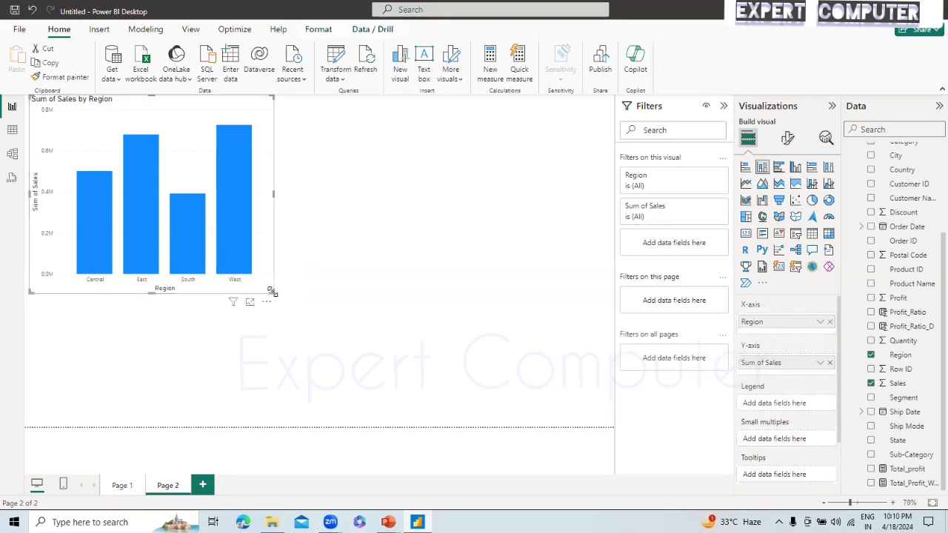
pyautogui.moveTo(274, 291); pyautogui.dragTo(397, 315)
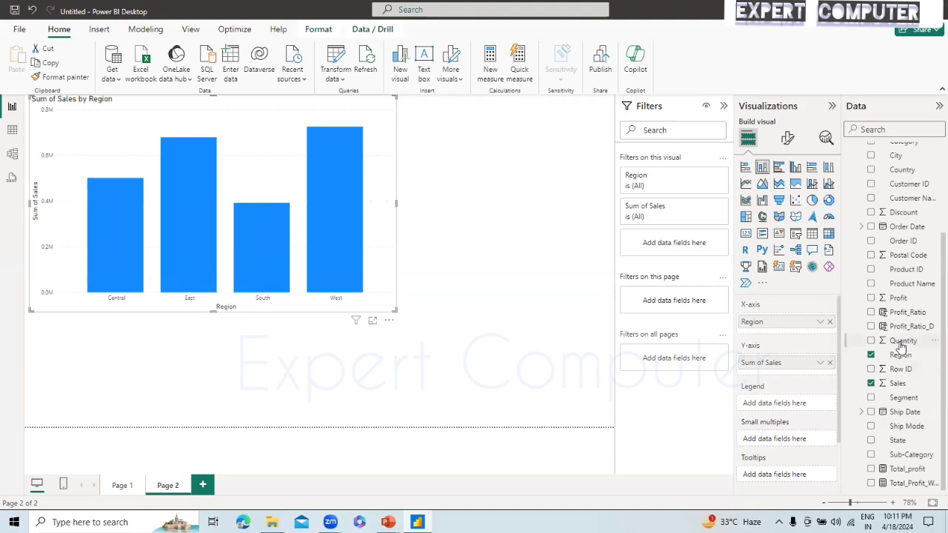
pyautogui.moveTo(900, 342); pyautogui.dragTo(800, 445)
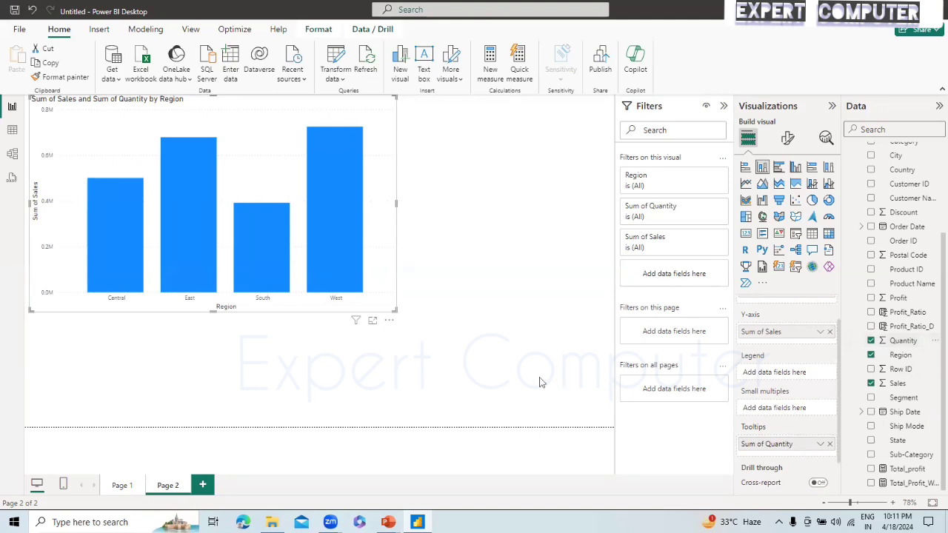
# Step: Open the additional options of the sales and quantity by region chart
pyautogui.click(390, 323)
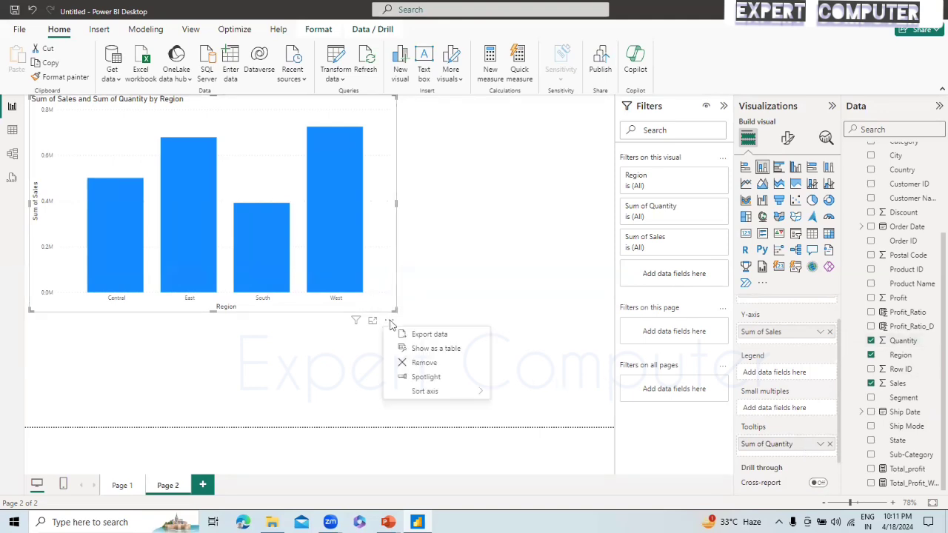
# Step: Sort the regional column chart by Sum of Quantity in descending order
pyautogui.moveTo(424, 397)
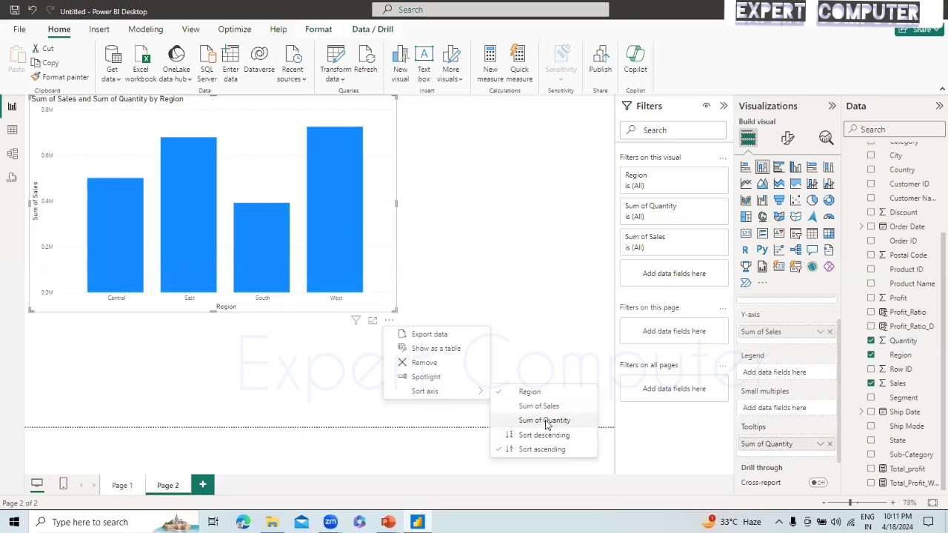
pyautogui.click(546, 420)
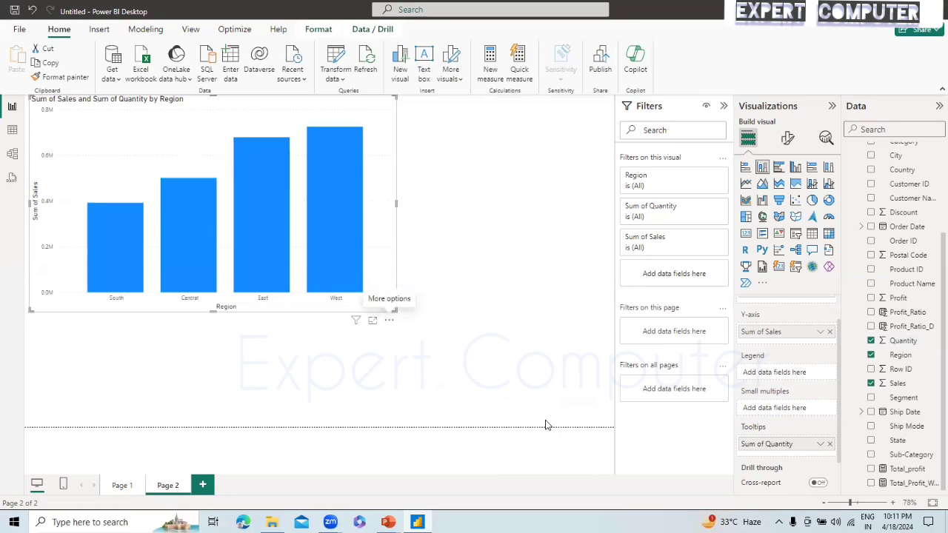
pyautogui.click(388, 322)
pyautogui.moveTo(436, 396)
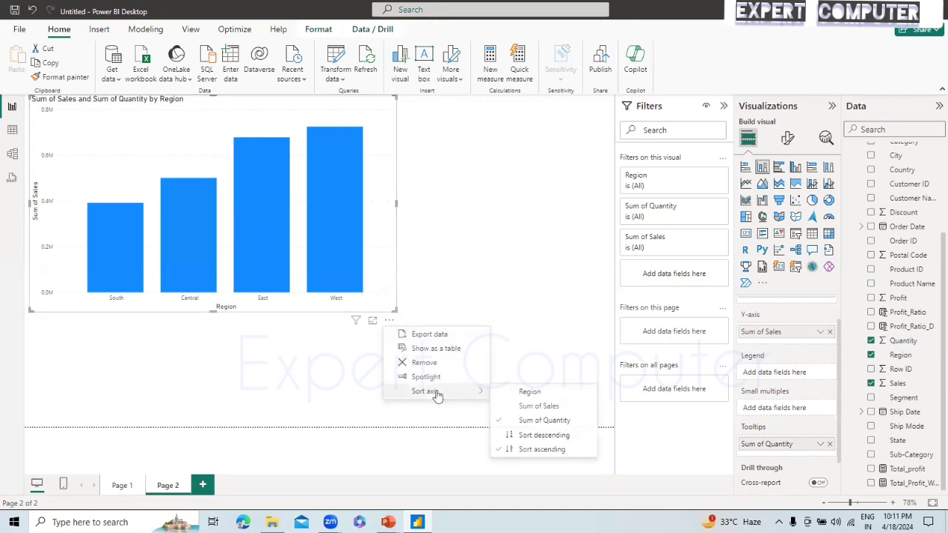
pyautogui.click(521, 439)
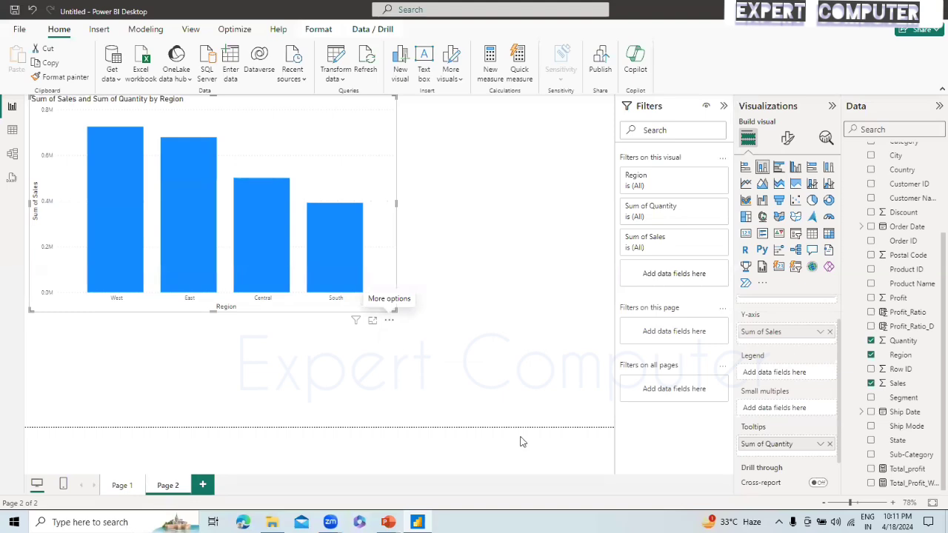
# Step: Replace Sales with Profit on the column chart's Y-axis and check the chart's axis sorting options
pyautogui.click(830, 332)
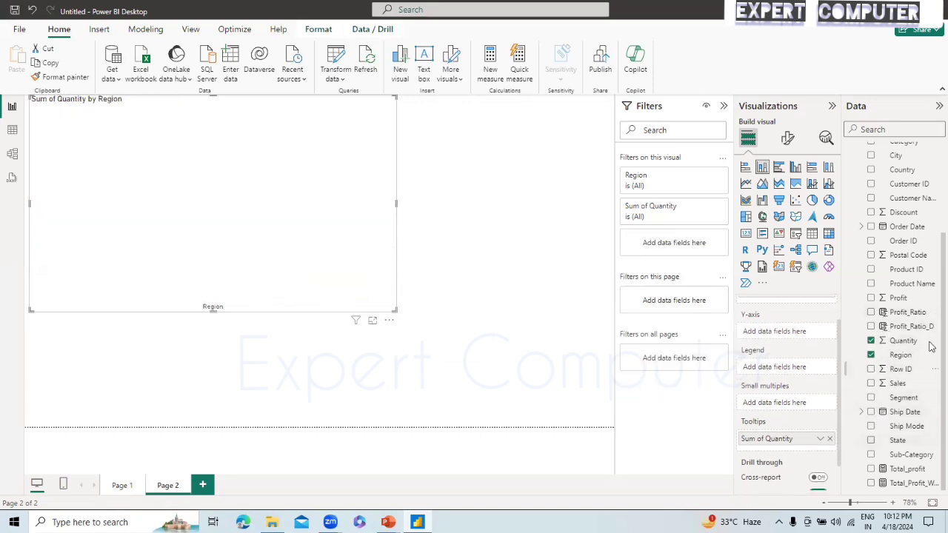
pyautogui.click(872, 299)
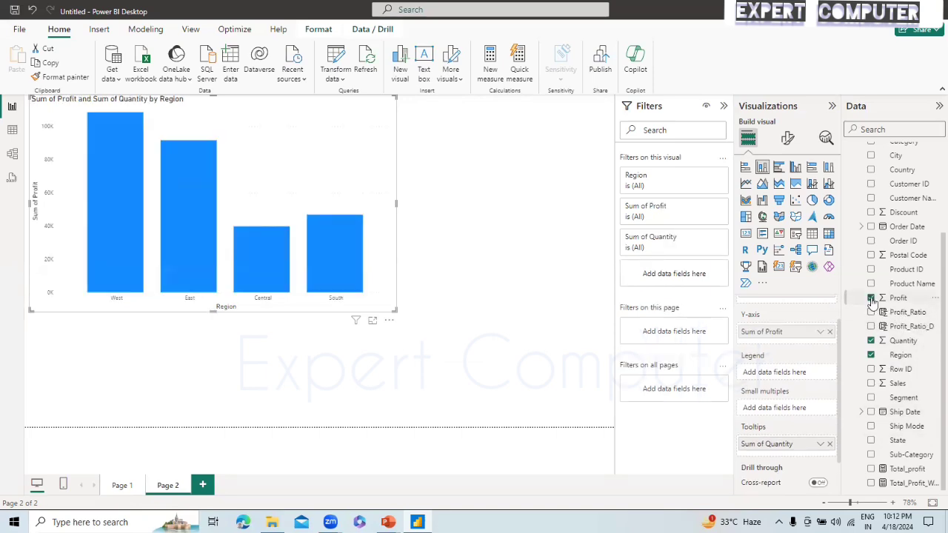
pyautogui.click(390, 321)
pyautogui.moveTo(419, 397)
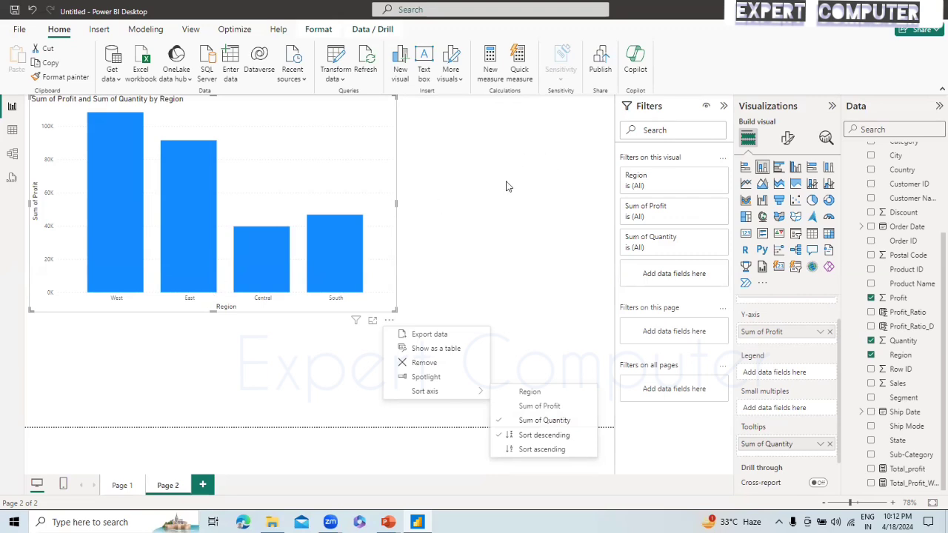
pyautogui.press('Escape')
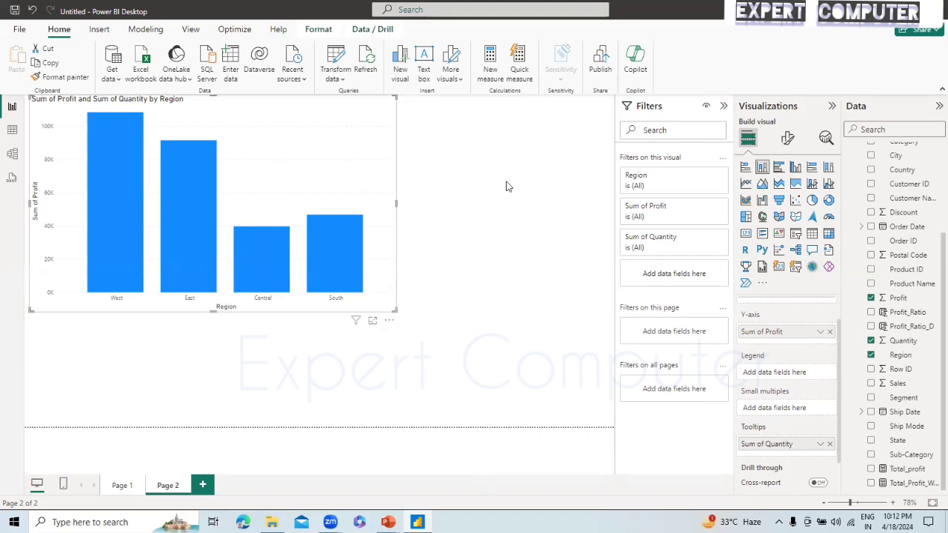
# Step: Add a new blank page to the report
pyautogui.click(212, 485)
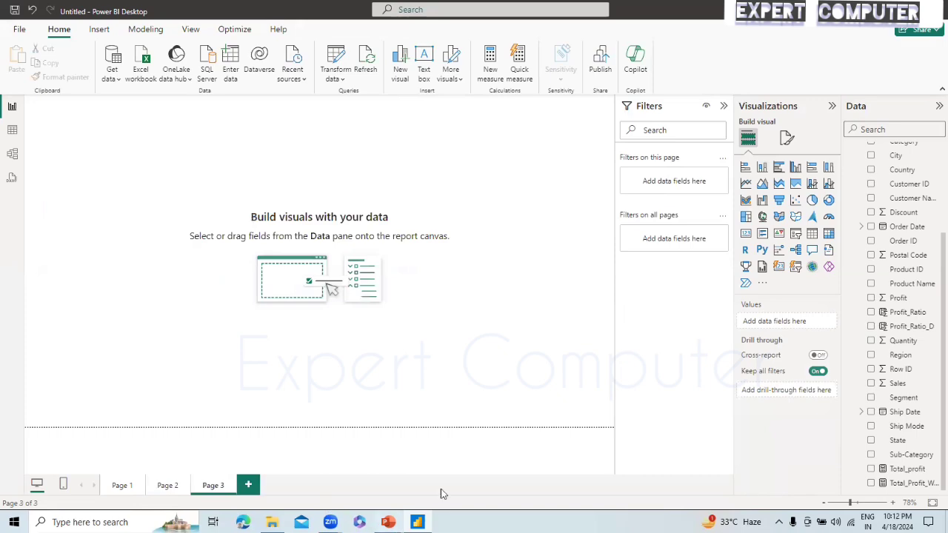
# Step: Switch to the Power BI Dax presentation in PowerPoint and look through the slides on DAX function categories
pyautogui.moveTo(388, 522)
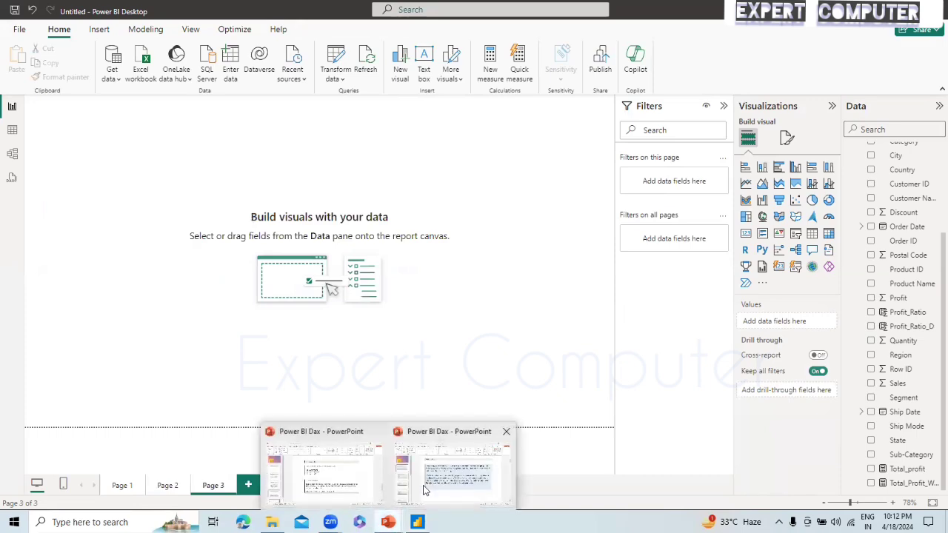
pyautogui.click(468, 468)
pyautogui.press('Down')
pyautogui.press('Down')
pyautogui.press('Down')
pyautogui.press('Down')
pyautogui.press('Down')
pyautogui.press('Down')
pyautogui.press('Down')
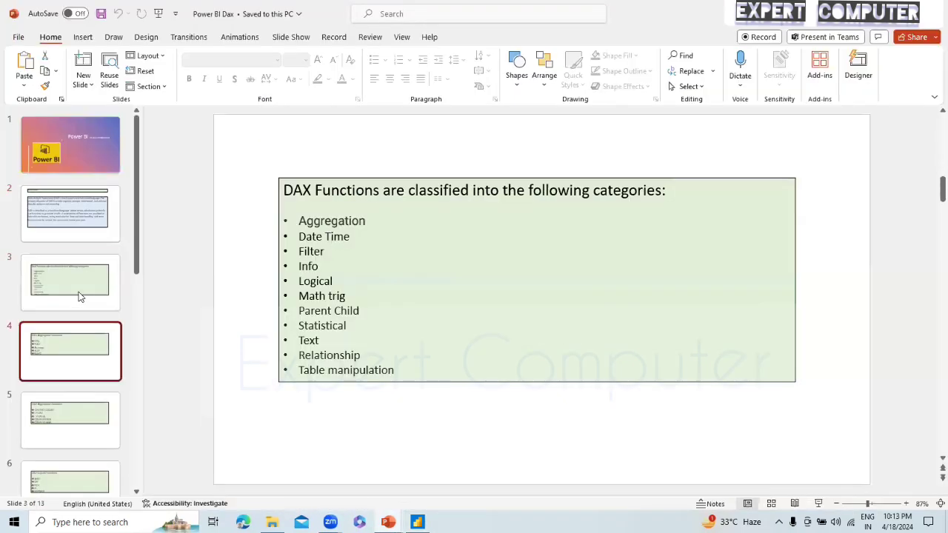
pyautogui.press('Down')
pyautogui.press('Down')
pyautogui.press('Down')
pyautogui.press('Down')
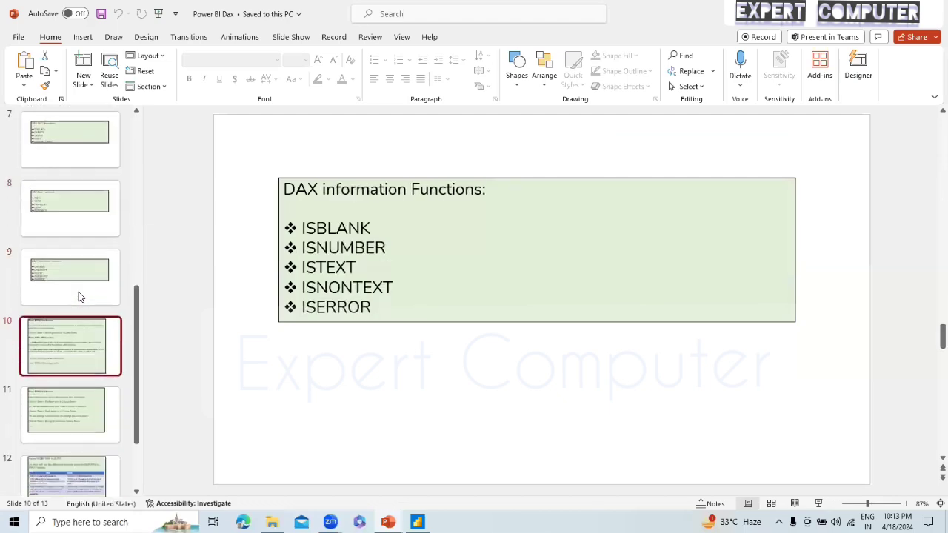
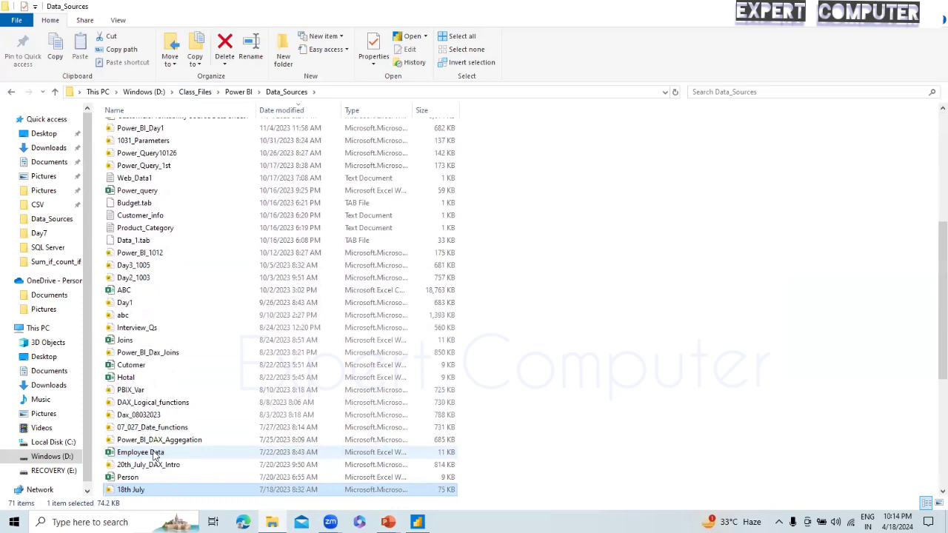
# Step: Open the Employee Data workbook in Excel and review its Emp_ID, Name, Age Group, Department and Salary columns
pyautogui.doubleClick(156, 454)
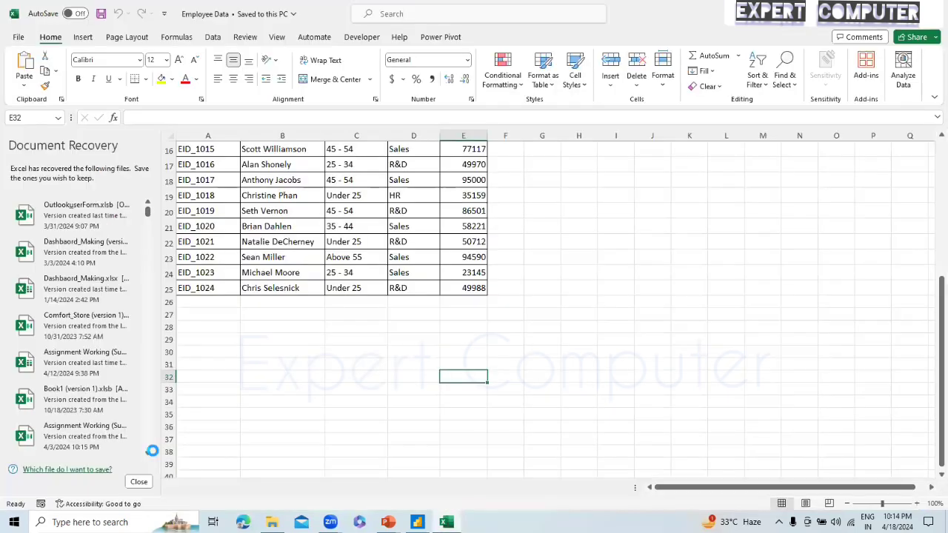
pyautogui.click(257, 286)
pyautogui.scroll(5, 257, 286)
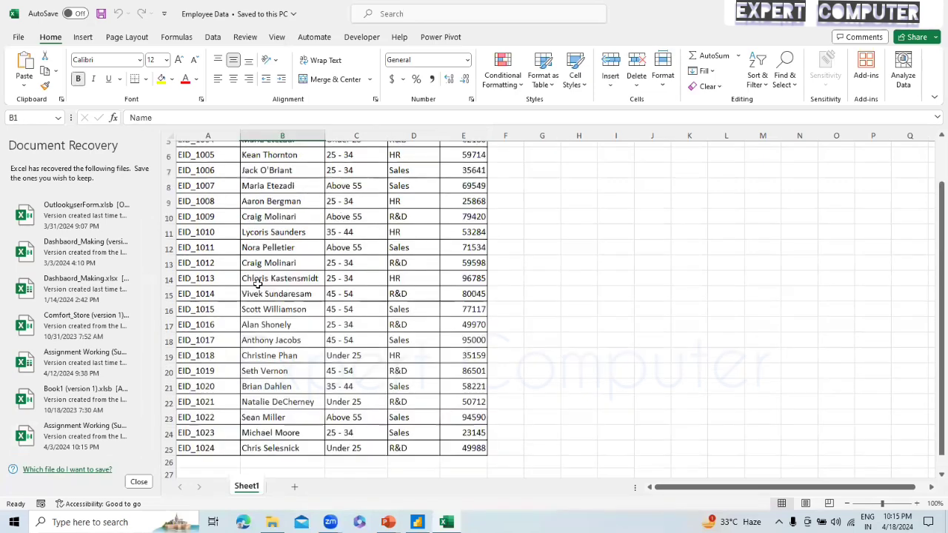
pyautogui.hotkey('ctrl', 'Home')
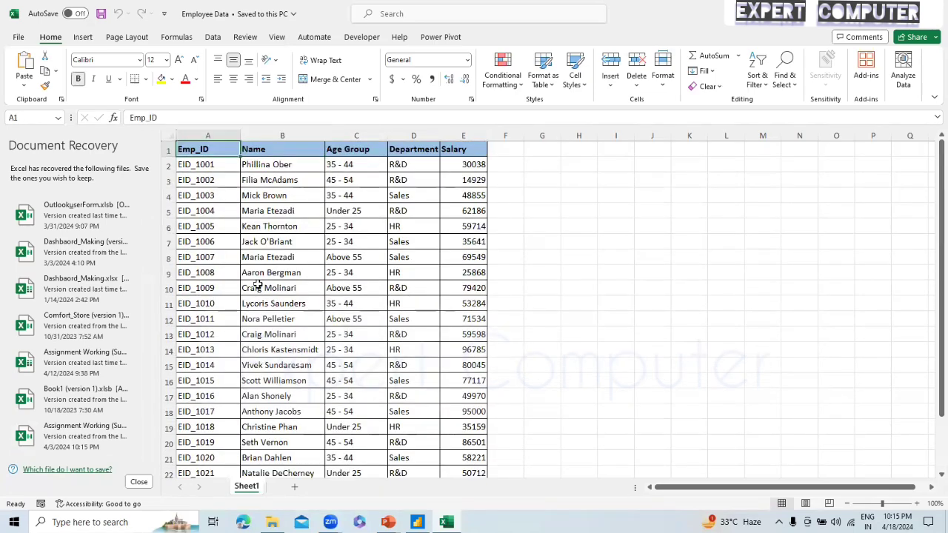
pyautogui.press('Right')
pyautogui.press('Right')
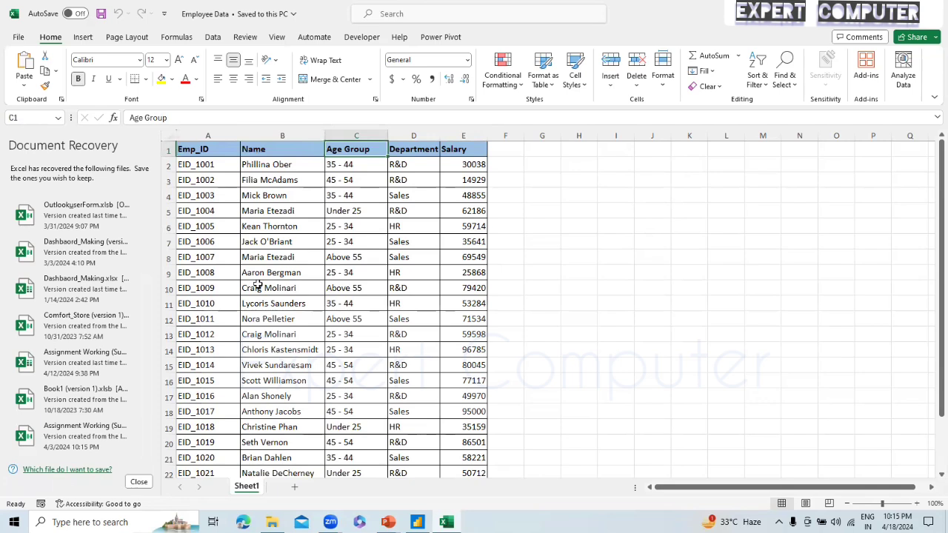
pyautogui.press('Right')
pyautogui.press('Right')
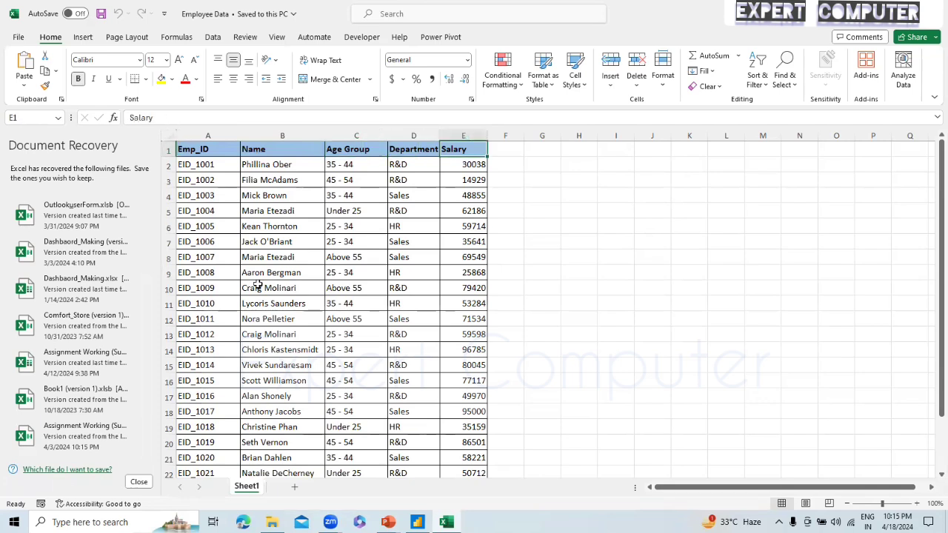
pyautogui.press('Left')
pyautogui.press('Left')
pyautogui.press('Left')
pyautogui.press('Left')
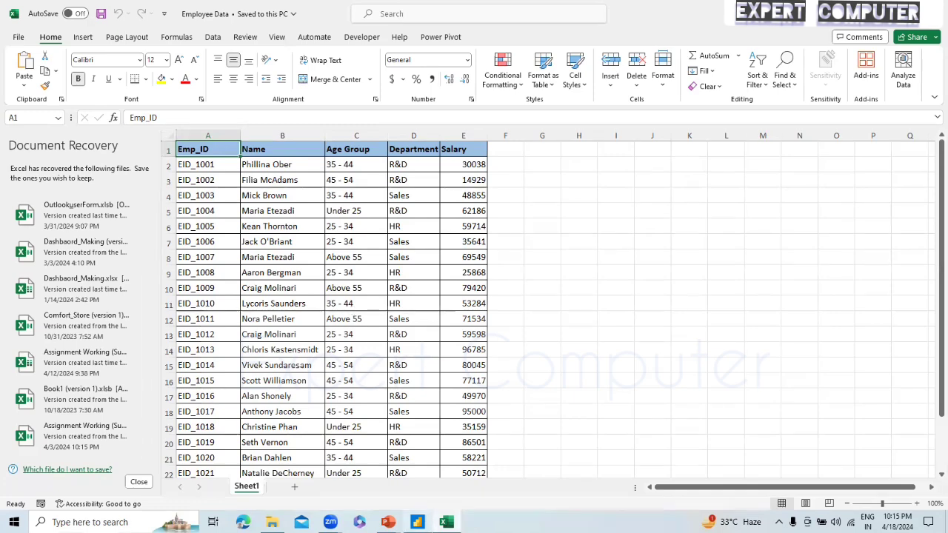
# Step: Switch to Power BI Desktop and load Sheet1 from the Employee Data Excel workbook into the model
pyautogui.click(417, 523)
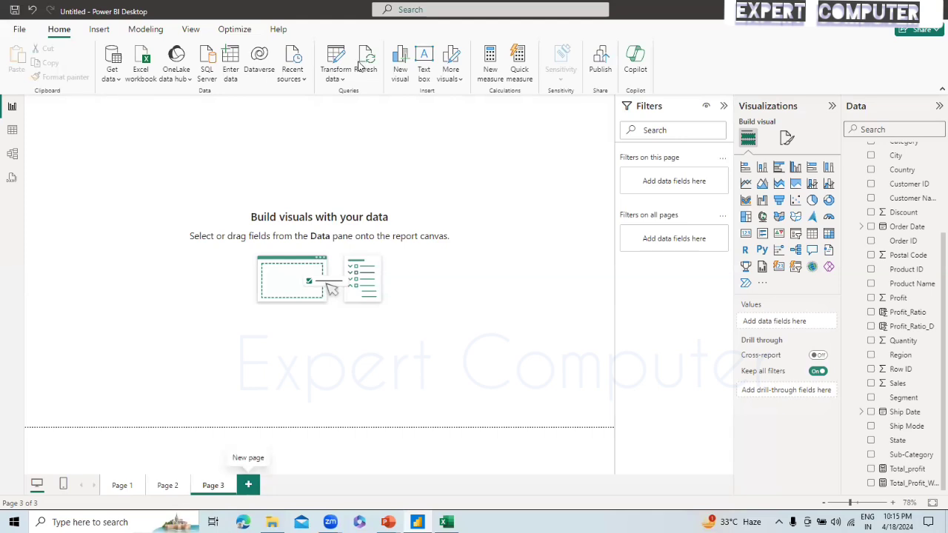
pyautogui.click(337, 79)
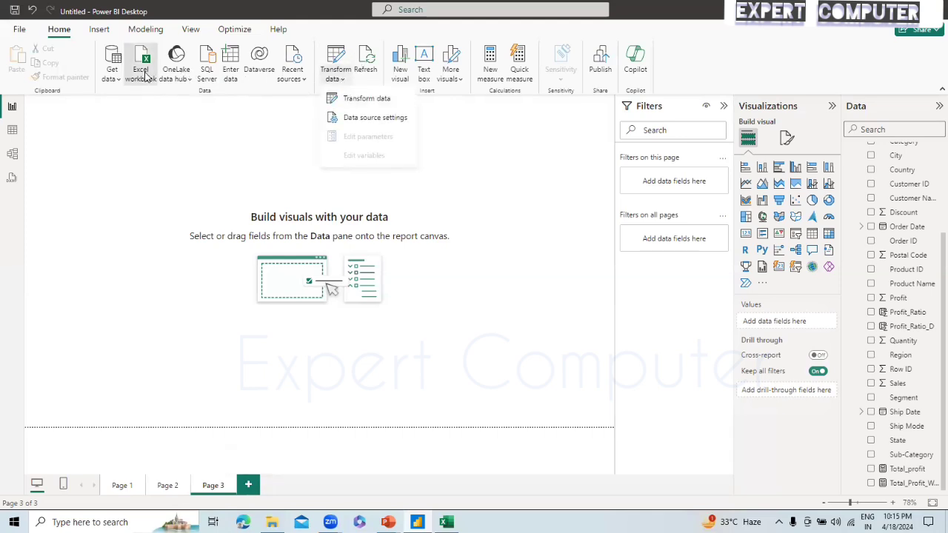
pyautogui.click(146, 76)
pyautogui.click(146, 76)
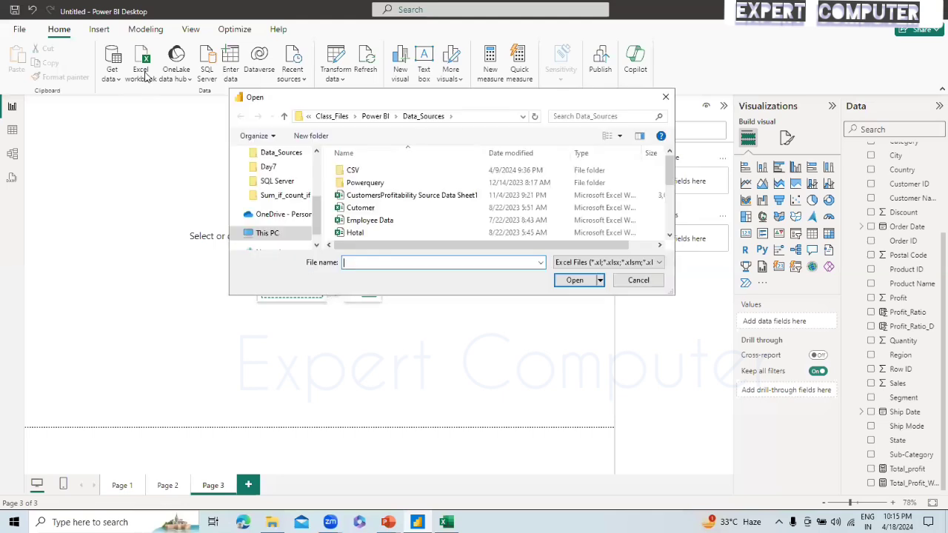
pyautogui.click(394, 221)
pyautogui.click(566, 280)
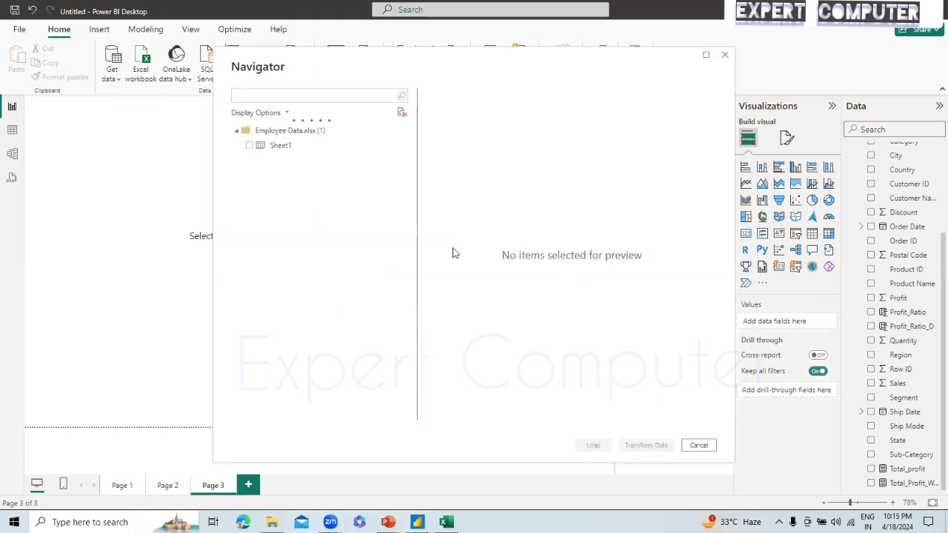
pyautogui.click(250, 146)
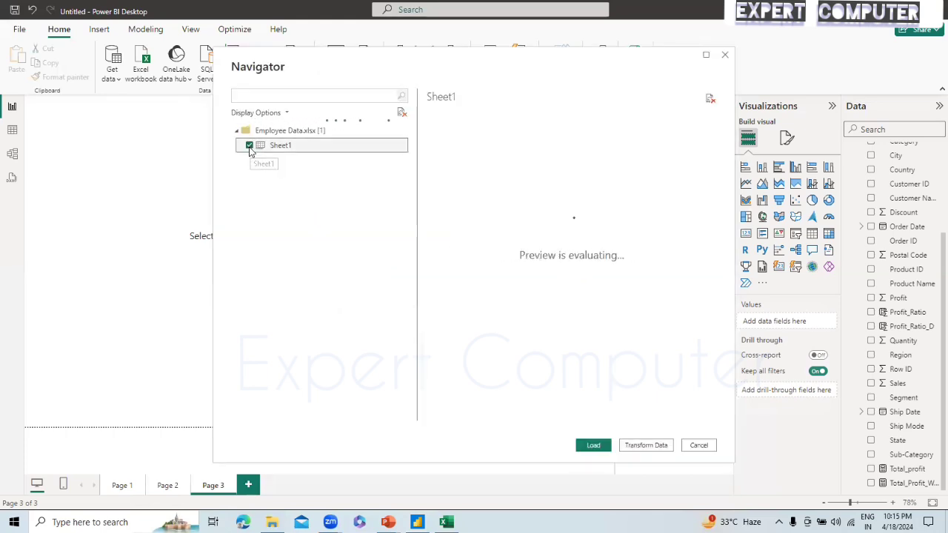
pyautogui.click(594, 446)
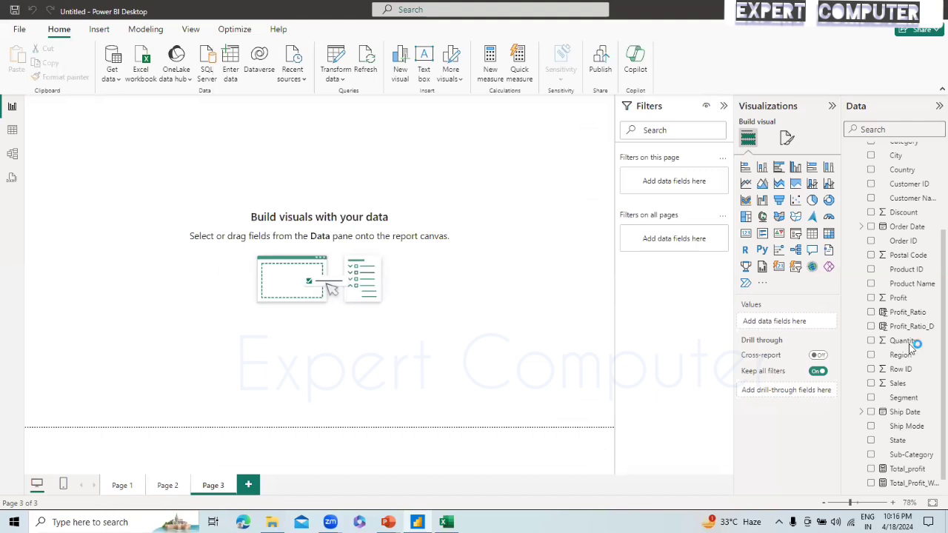
# Step: Collapse the field lists of the Orders and Calender tables
pyautogui.click(931, 344)
pyautogui.scroll(3, 931, 215)
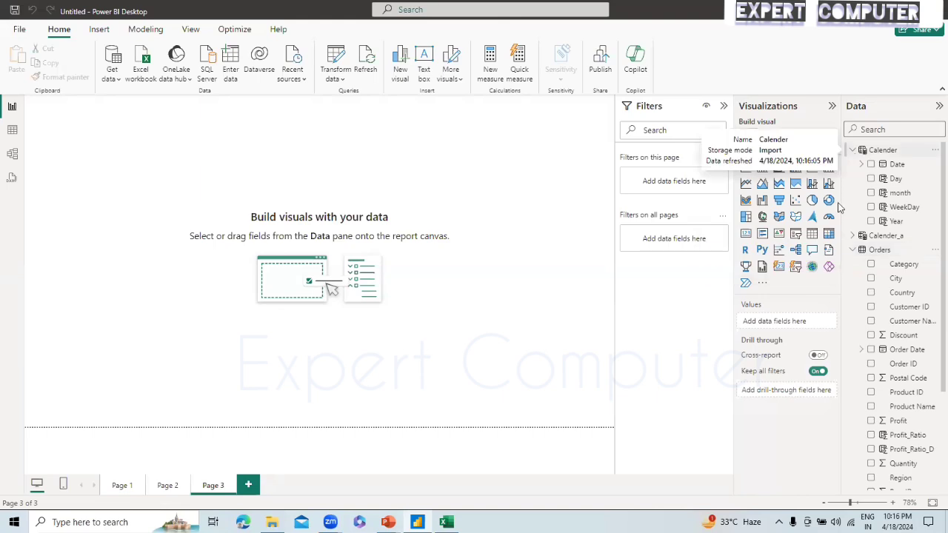
pyautogui.click(852, 252)
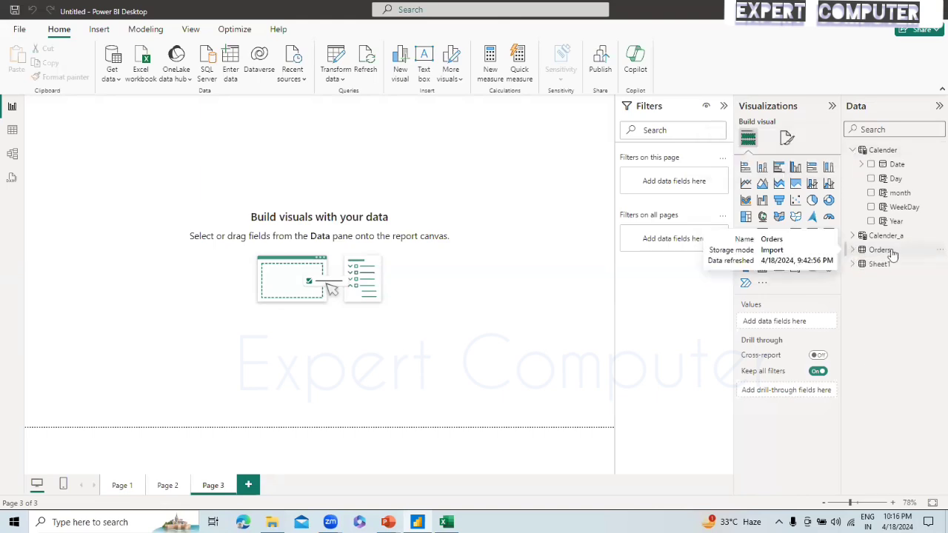
pyautogui.click(853, 151)
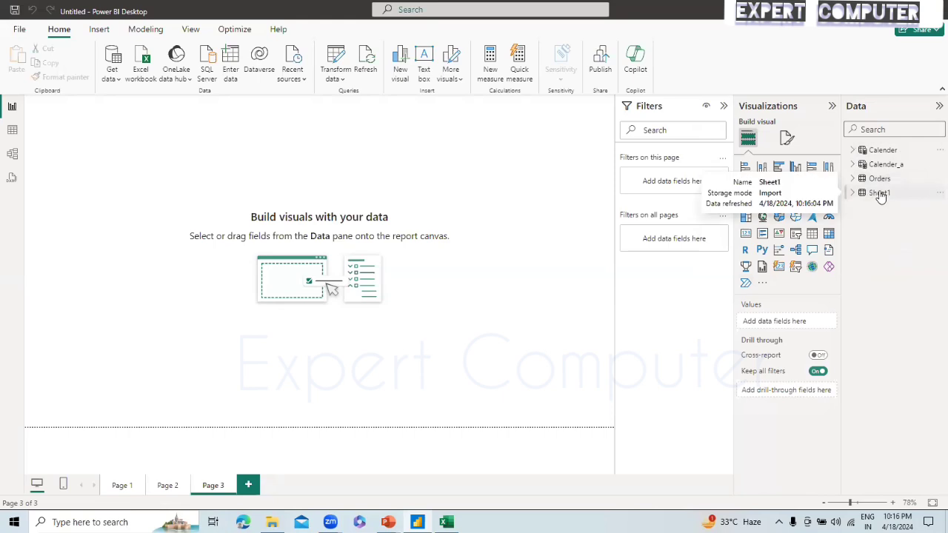
# Step: Rename the imported Sheet1 table as Emp_Data
pyautogui.click(934, 198)
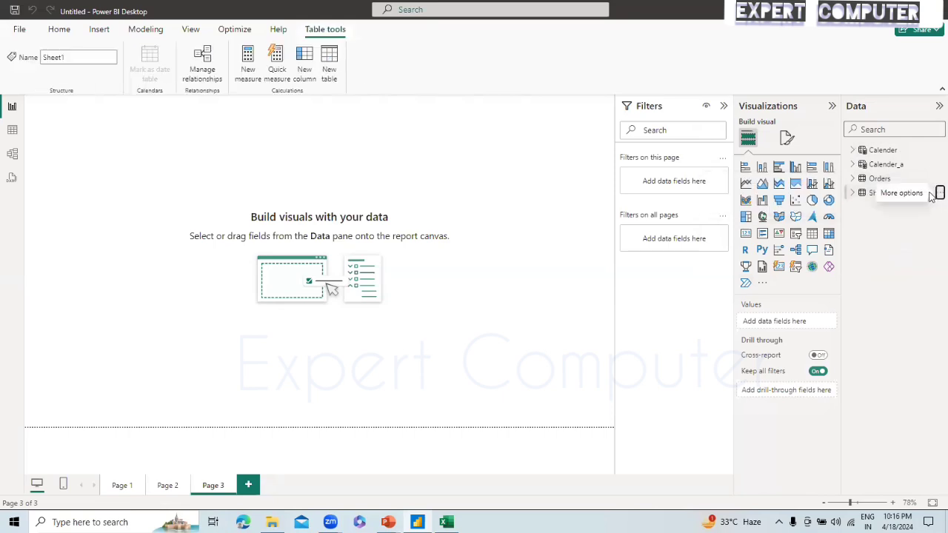
pyautogui.click(936, 194)
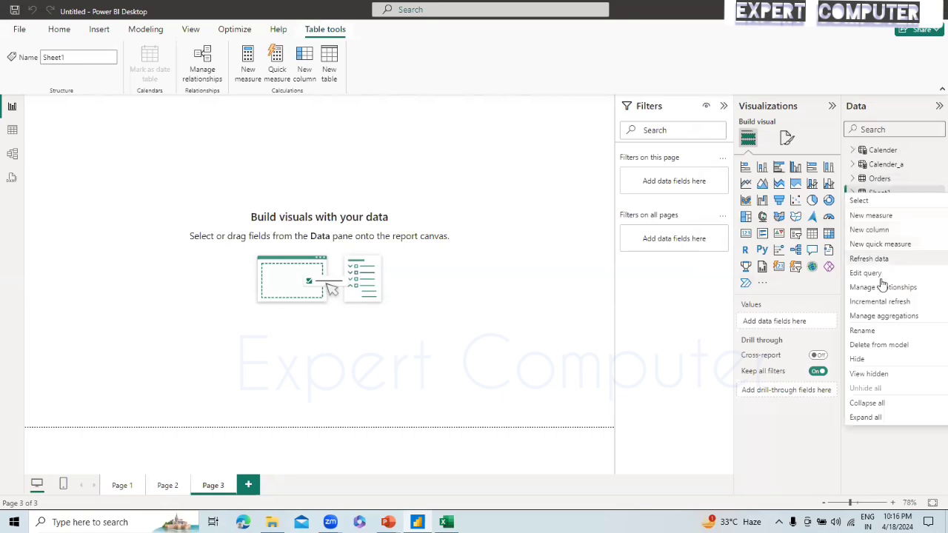
pyautogui.click(862, 330)
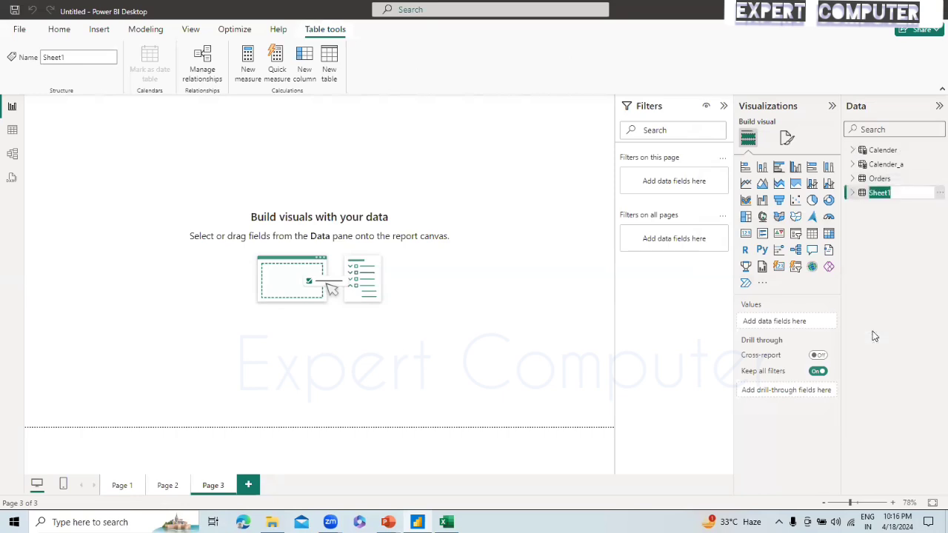
pyautogui.write('Emp_Data')
pyautogui.click(878, 266)
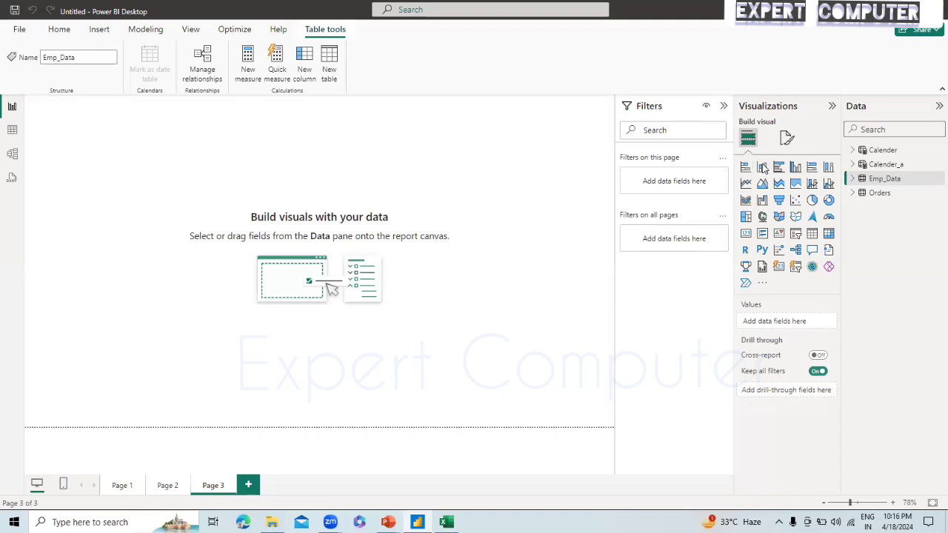
# Step: Insert an empty stacked column chart on Page 3 and expand the Emp_Data table's fields
pyautogui.click(764, 169)
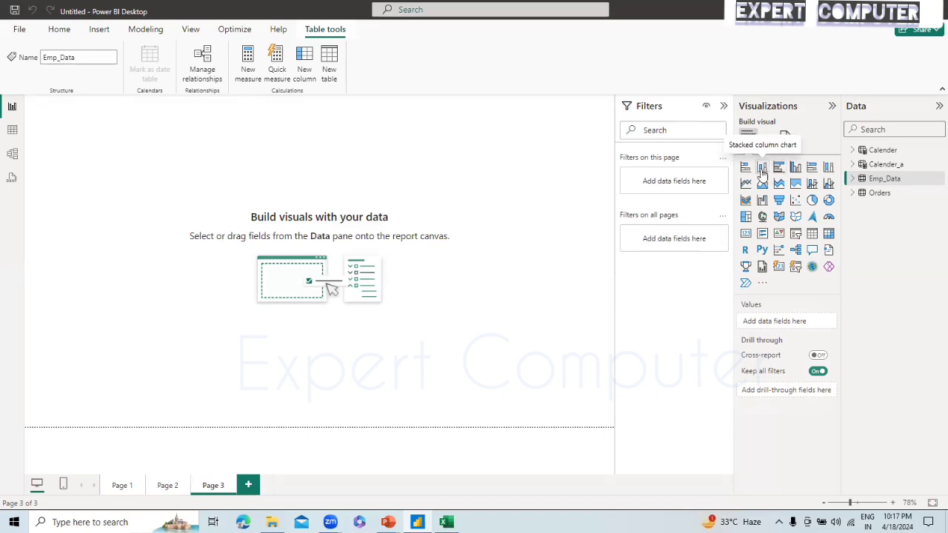
pyautogui.click(763, 169)
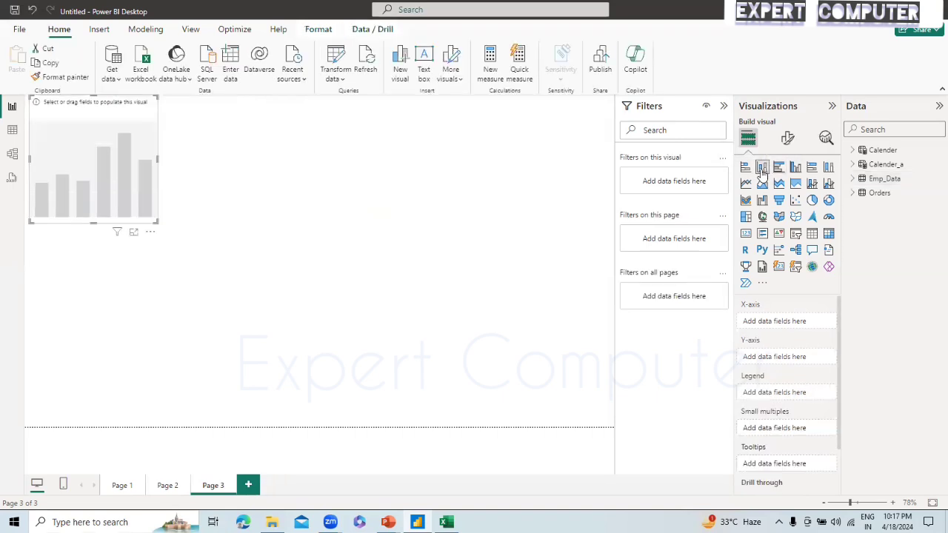
pyautogui.click(853, 179)
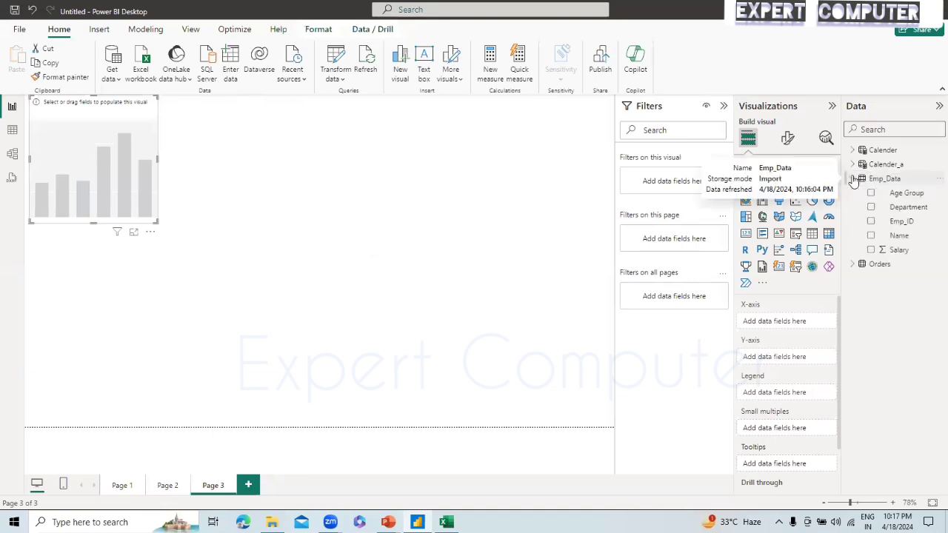
# Step: Plot the sum of Salary by Age Group in the empty column chart and enlarge the chart across the page
pyautogui.click(871, 251)
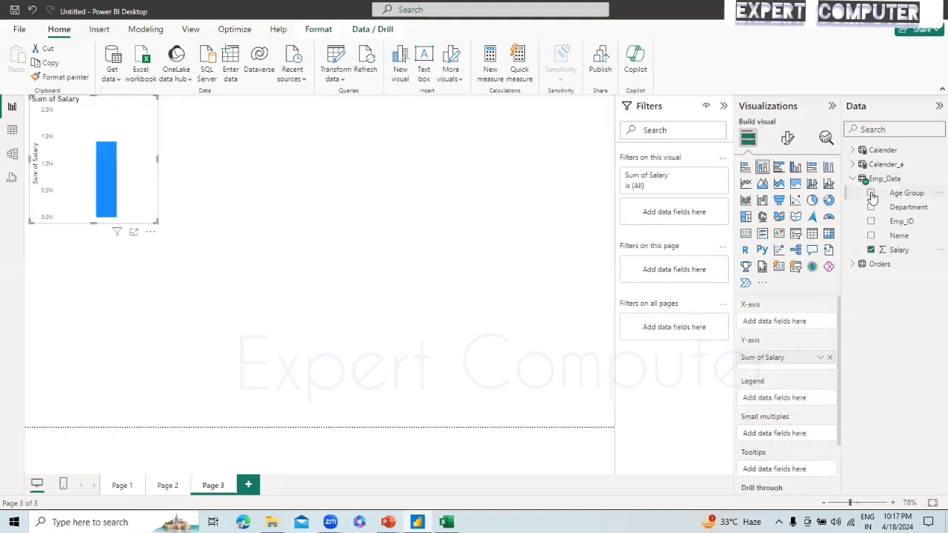
pyautogui.click(872, 194)
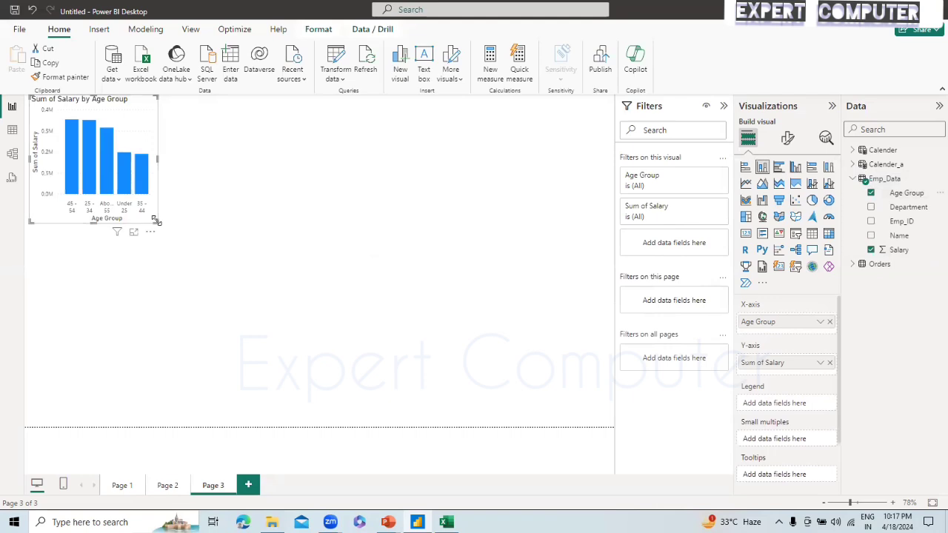
pyautogui.moveTo(156, 221); pyautogui.dragTo(381, 324)
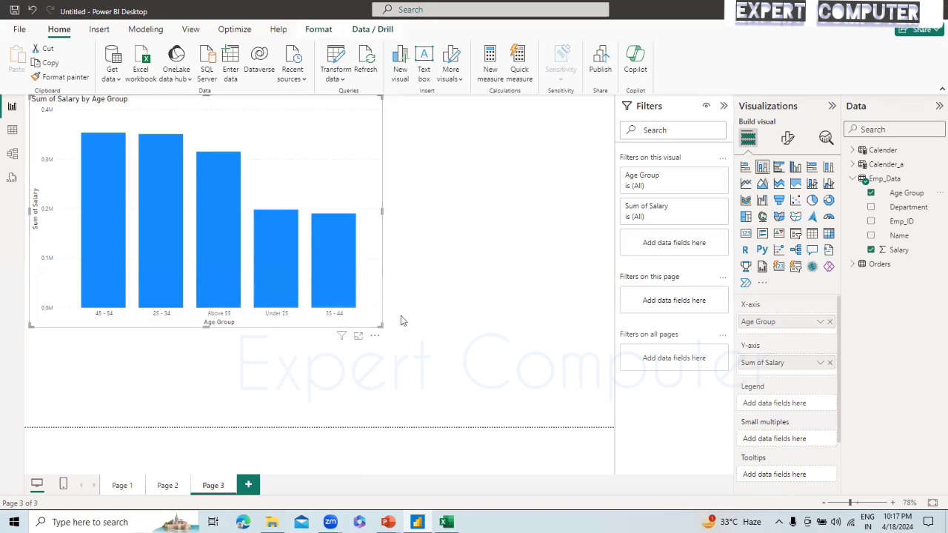
# Step: Sort the salary column chart's axis by Age Group
pyautogui.click(375, 336)
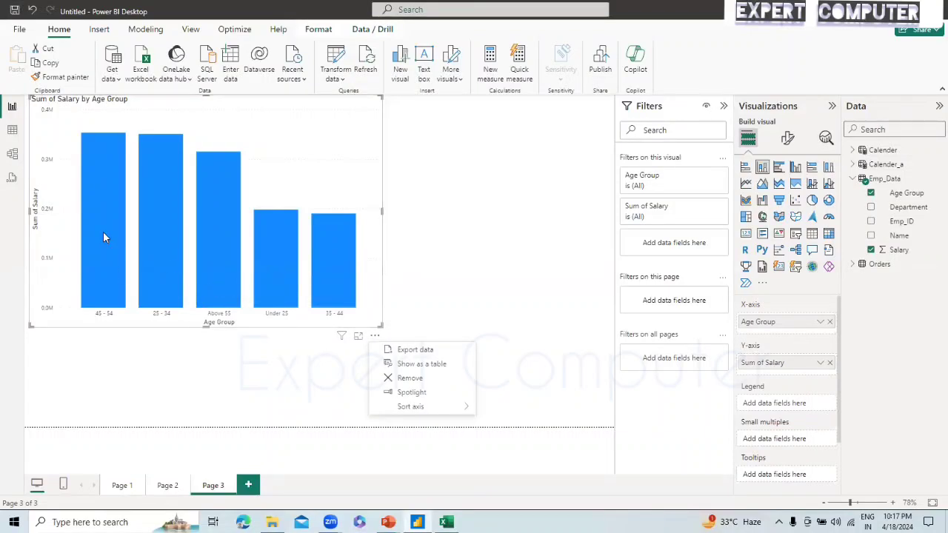
pyautogui.moveTo(453, 408)
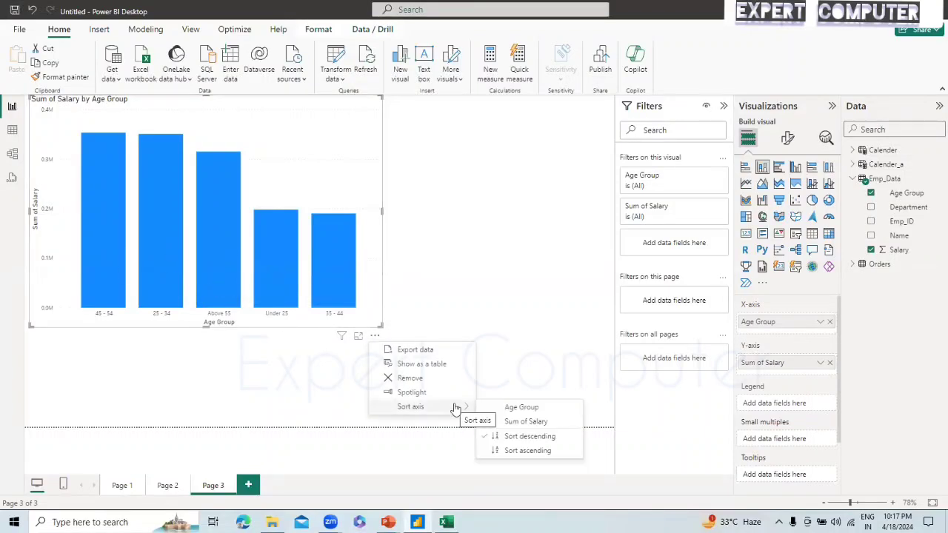
pyautogui.click(531, 409)
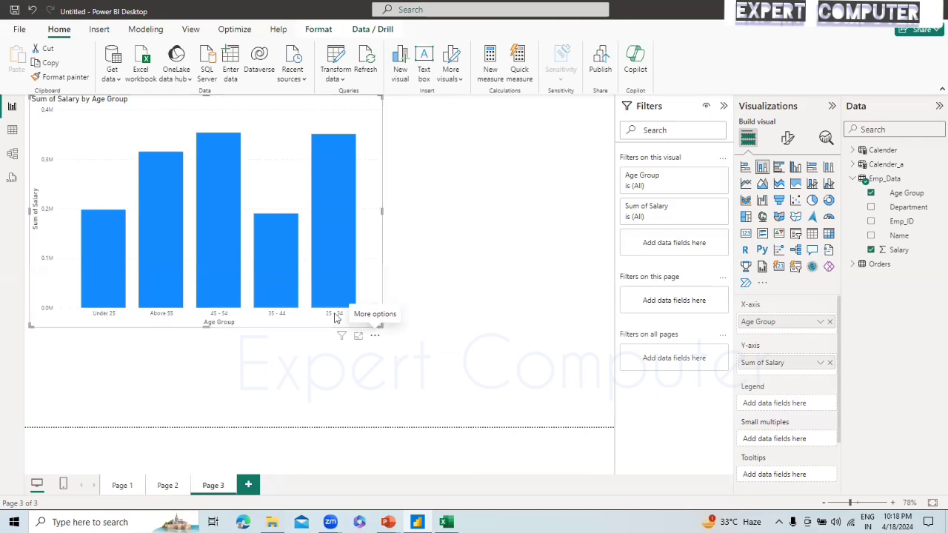
pyautogui.moveTo(325, 323)
pyautogui.click(435, 315)
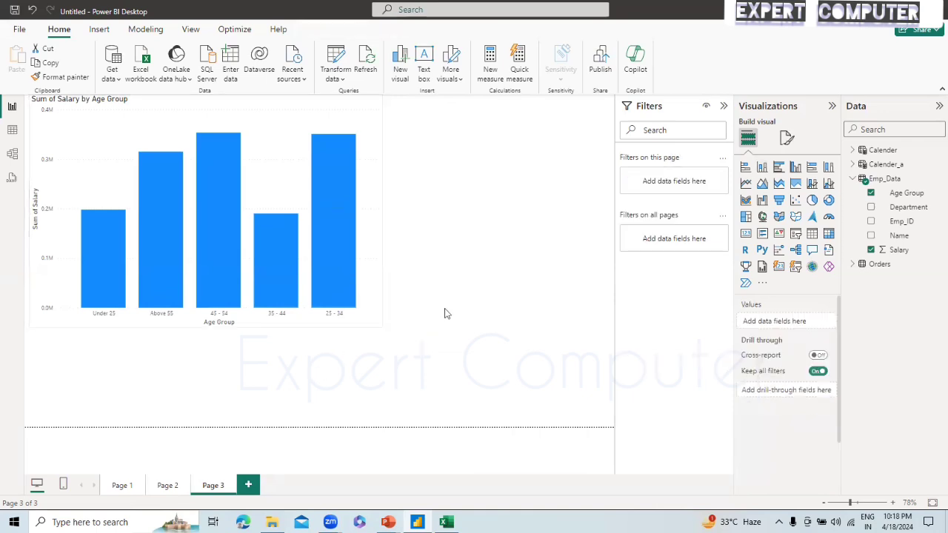
pyautogui.click(373, 326)
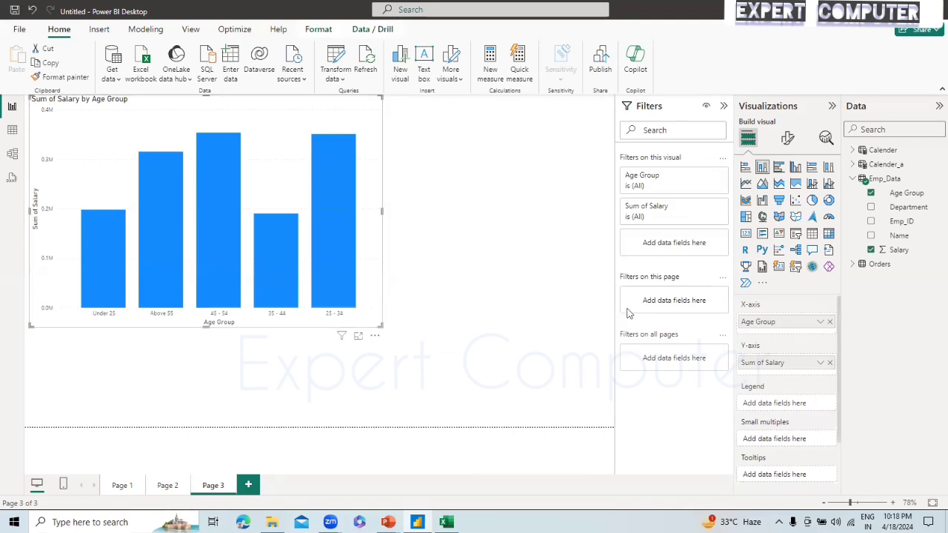
pyautogui.click(855, 264)
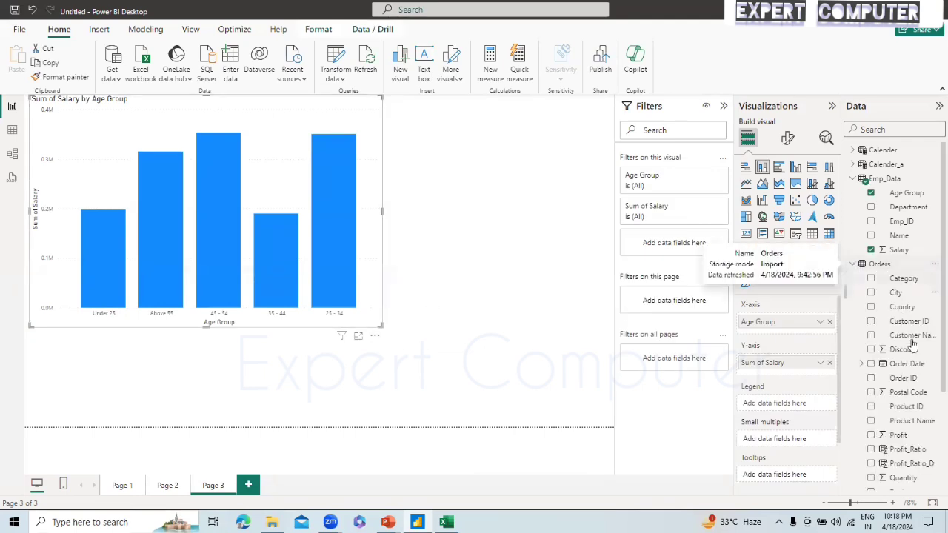
pyautogui.click(854, 265)
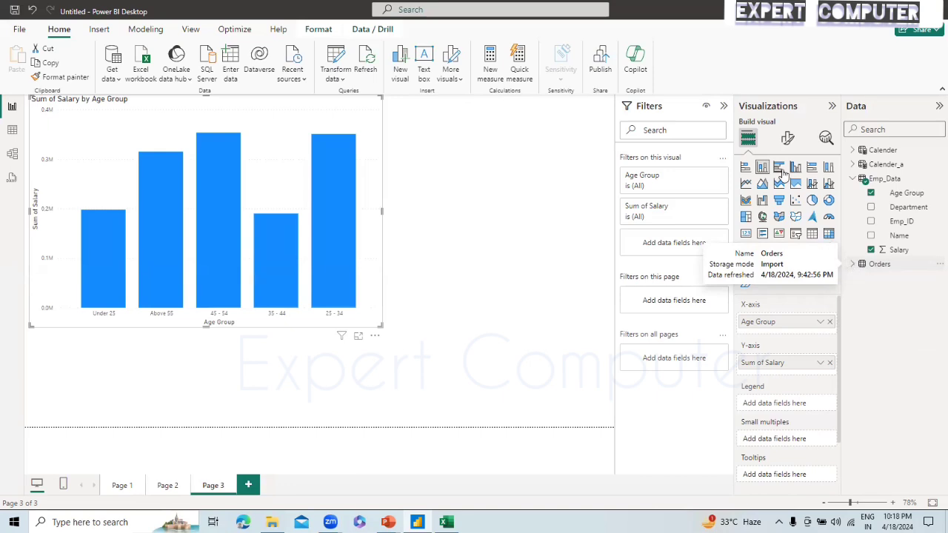
# Step: Open the Emp_Data query in Power Query Editor and check the distinct values of its Age Group column
pyautogui.click(341, 80)
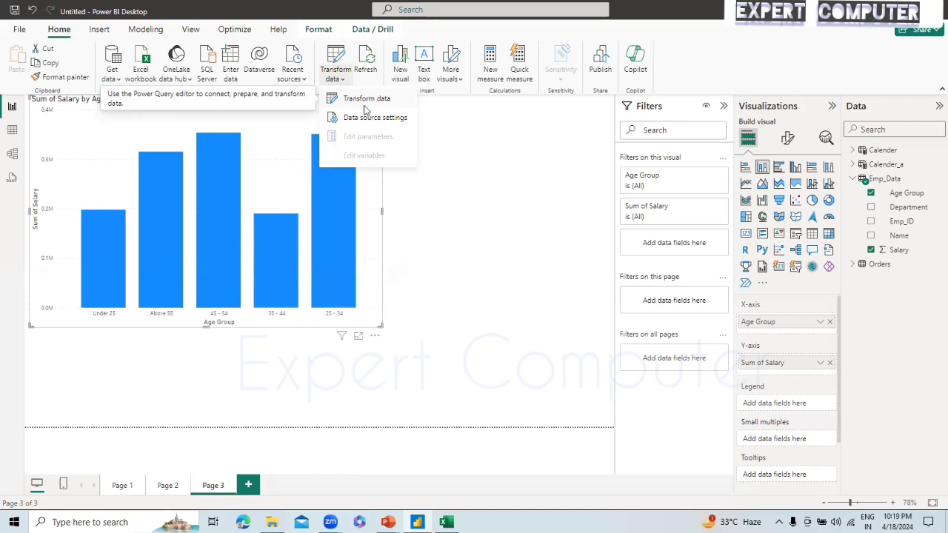
pyautogui.click(358, 99)
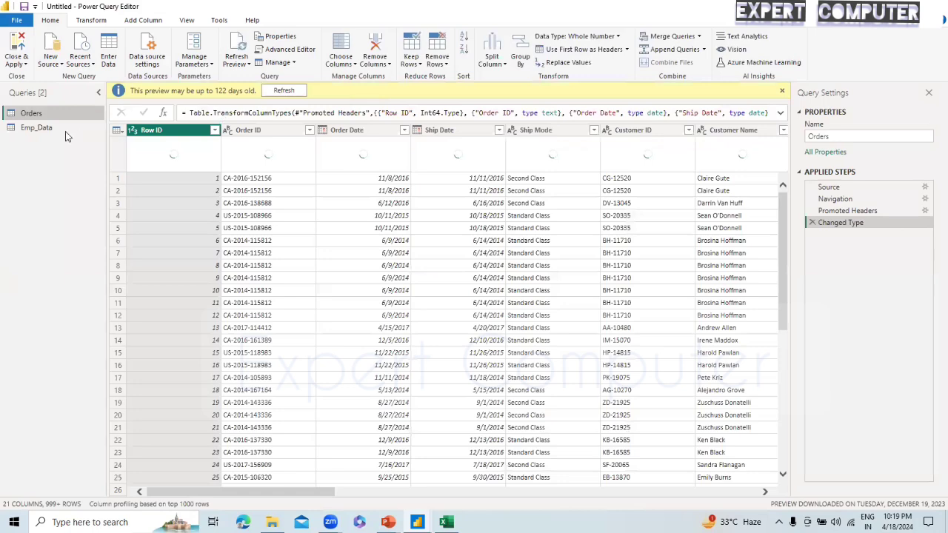
pyautogui.click(53, 130)
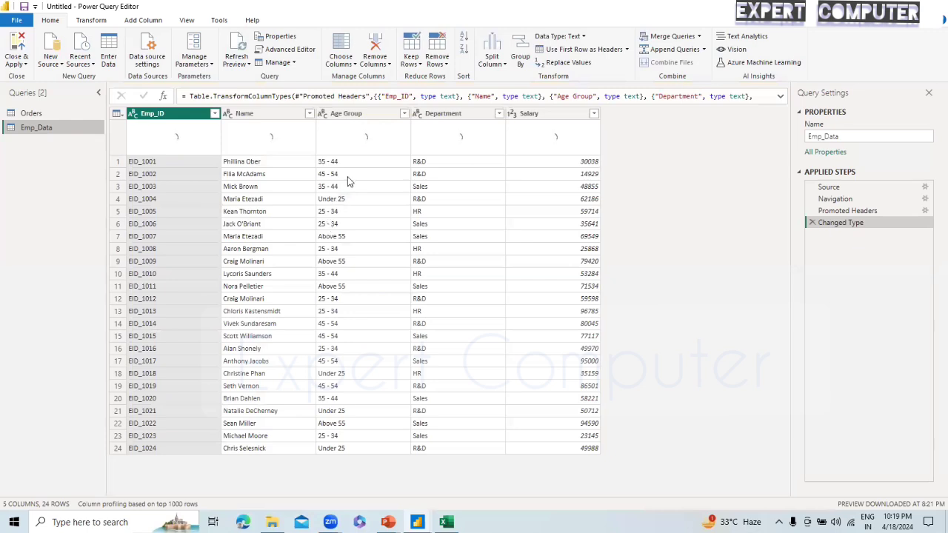
pyautogui.click(405, 114)
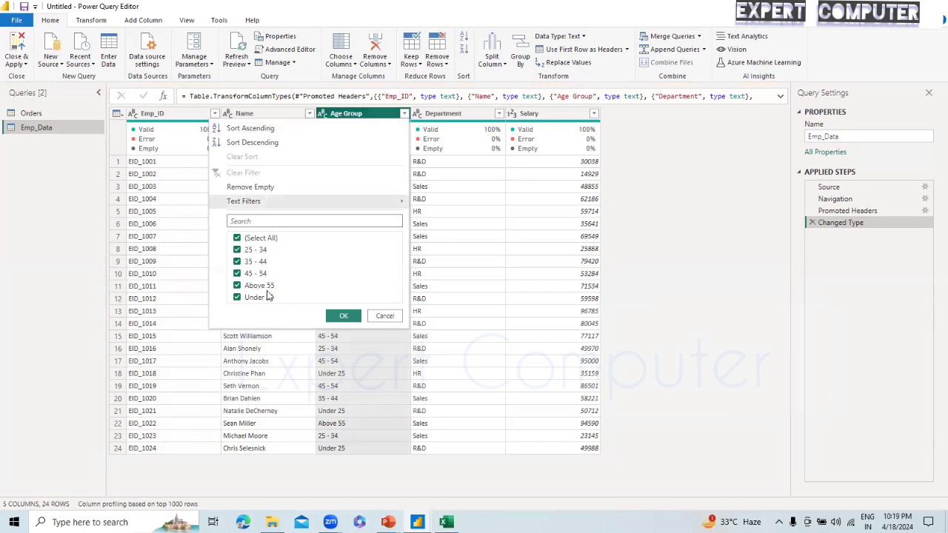
pyautogui.click(385, 318)
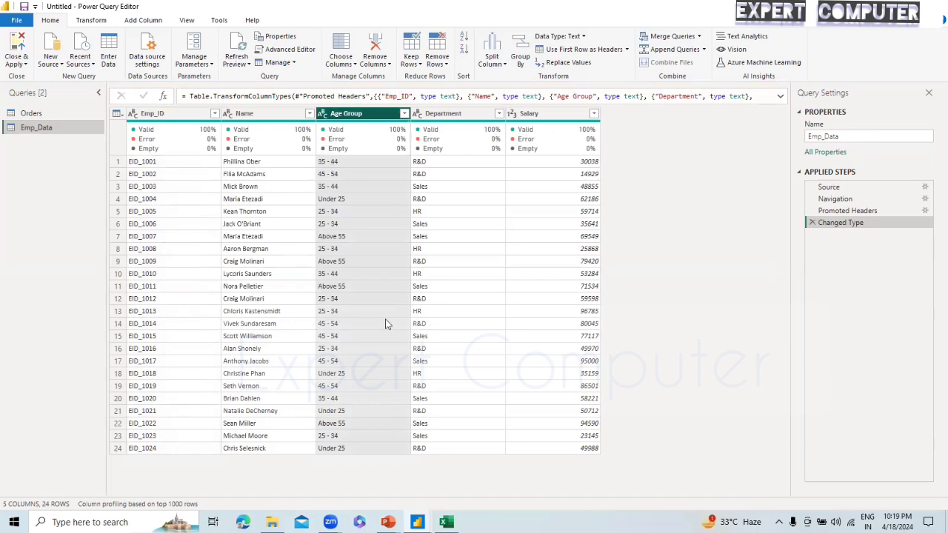
# Step: Start a new conditional column in Emp_Data and name it Age_Group
pyautogui.click(92, 22)
pyautogui.click(144, 22)
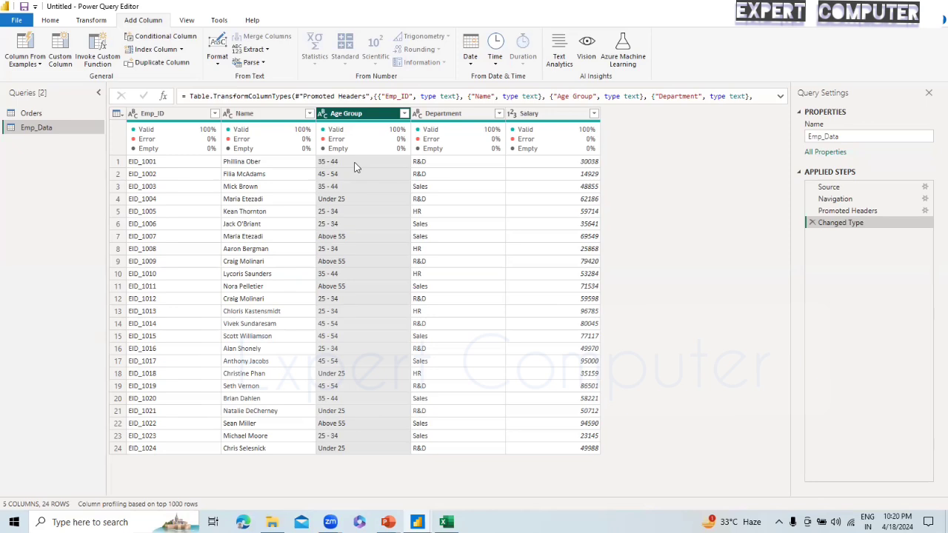
pyautogui.click(162, 40)
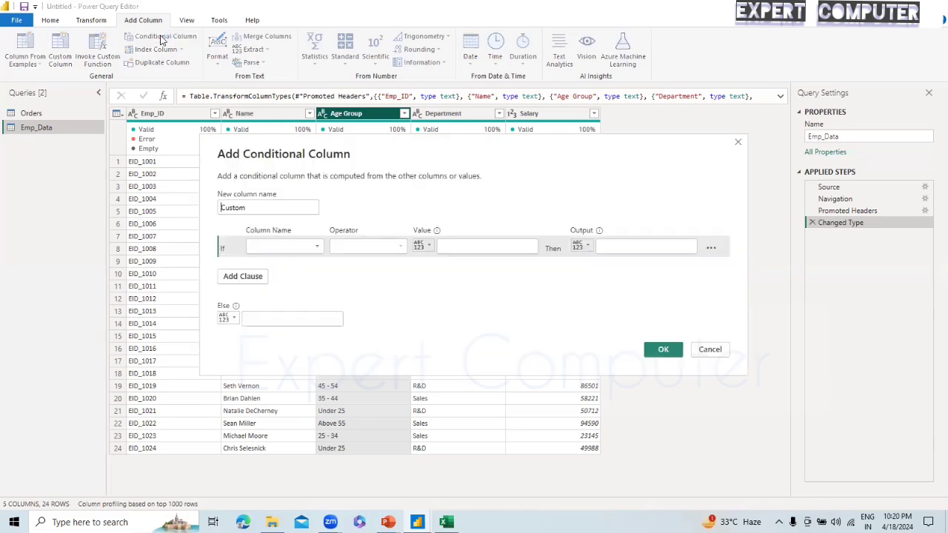
pyautogui.doubleClick(265, 212)
pyautogui.press('BackSpace')
pyautogui.write('A')
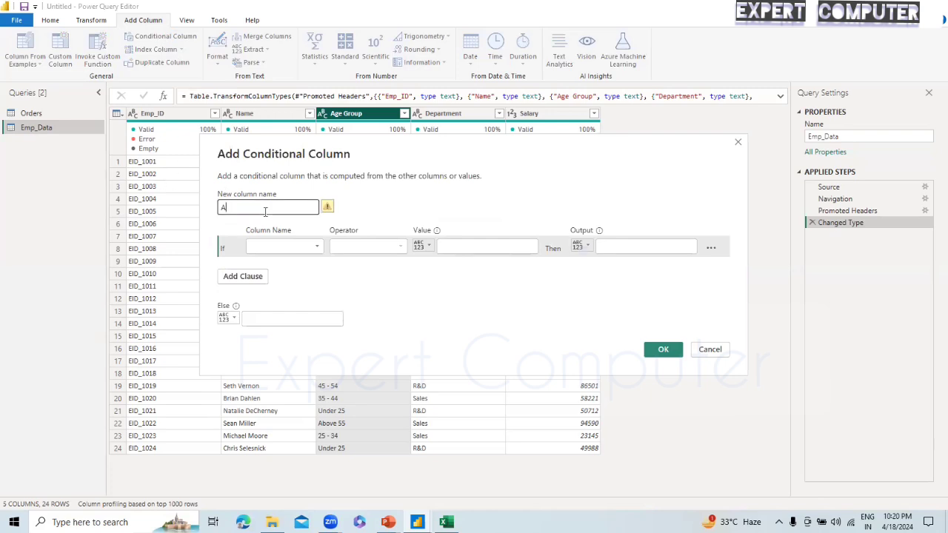
pyautogui.write('ge_Group')
# Step: Define the first condition so that Age Group equal to "Under 25" outputs 25
pyautogui.click(309, 247)
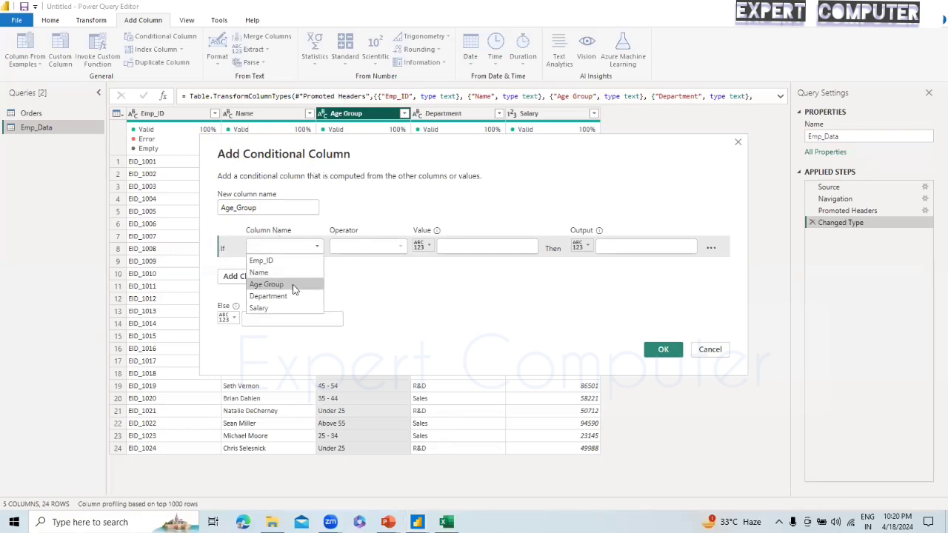
pyautogui.click(294, 286)
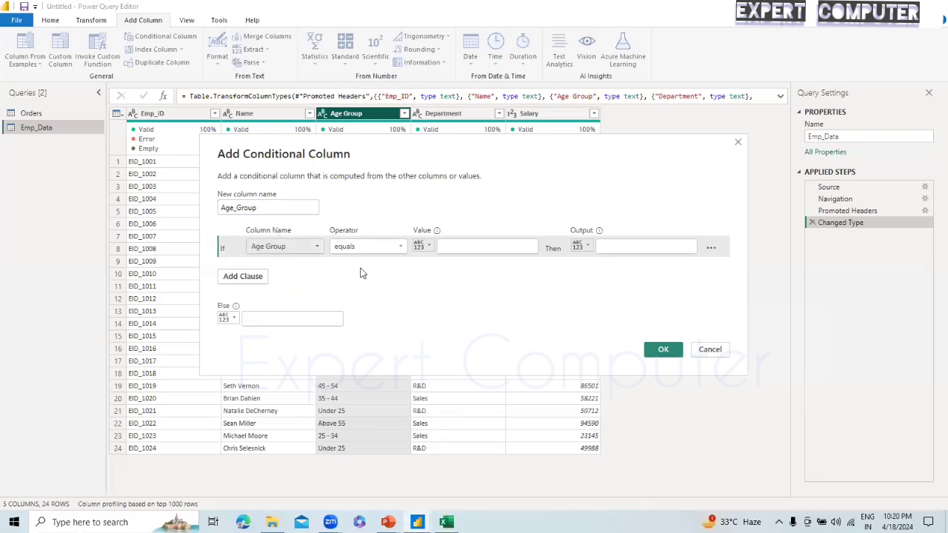
pyautogui.click(483, 244)
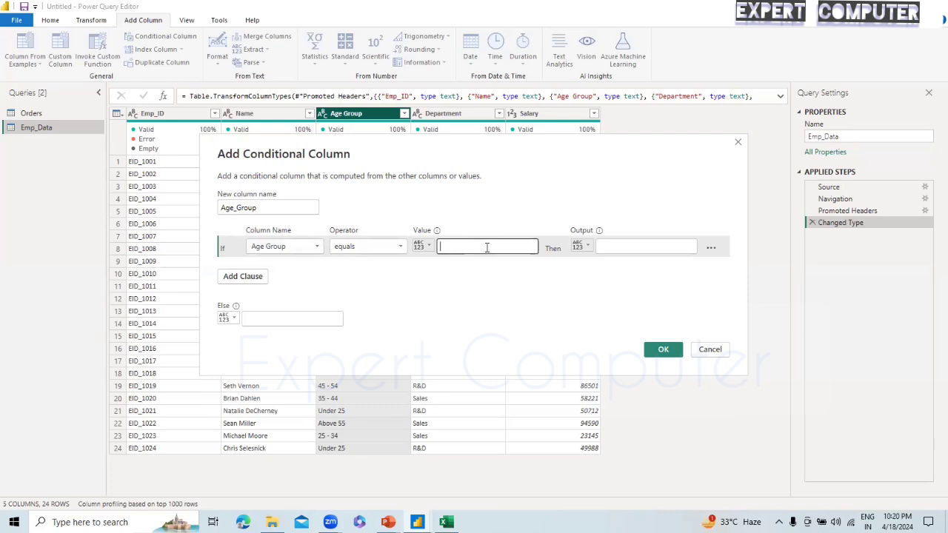
pyautogui.write('Under 25')
pyautogui.click(625, 245)
pyautogui.write('2')
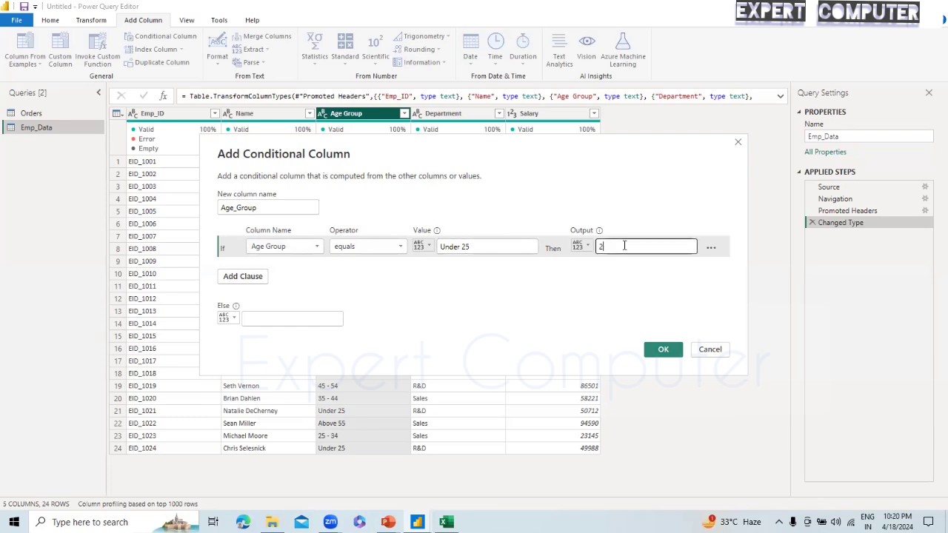
pyautogui.write('5')
# Step: Add an else-if clause so that Age Group equal to "Above 55" outputs 55
pyautogui.click(252, 277)
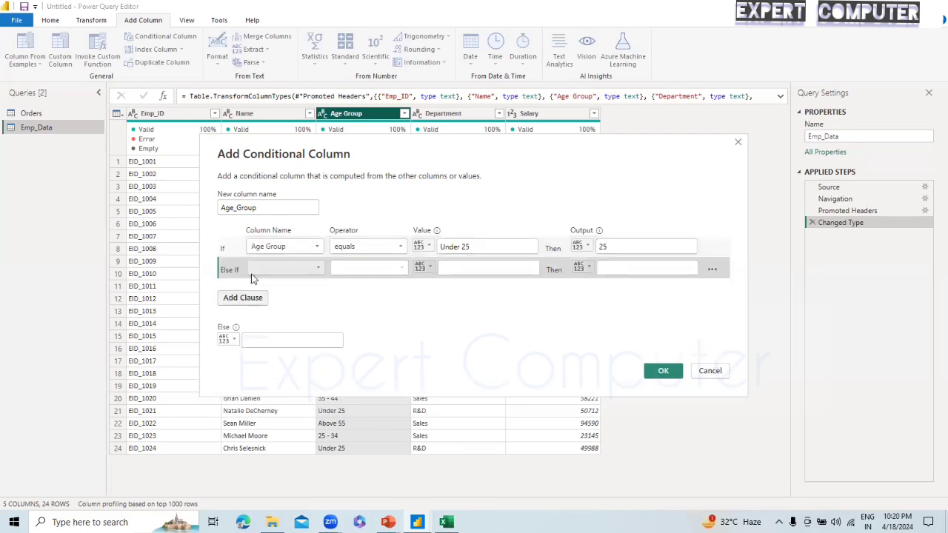
pyautogui.click(317, 272)
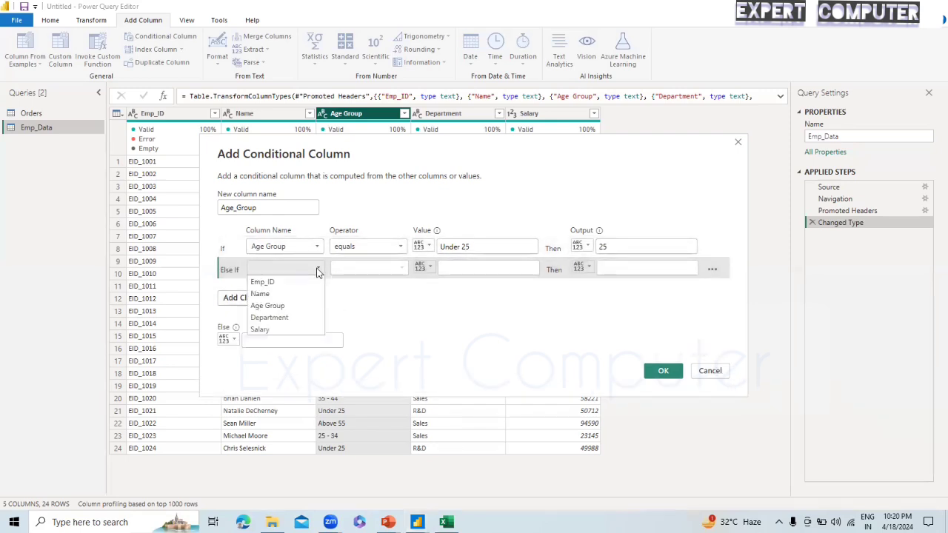
pyautogui.click(291, 306)
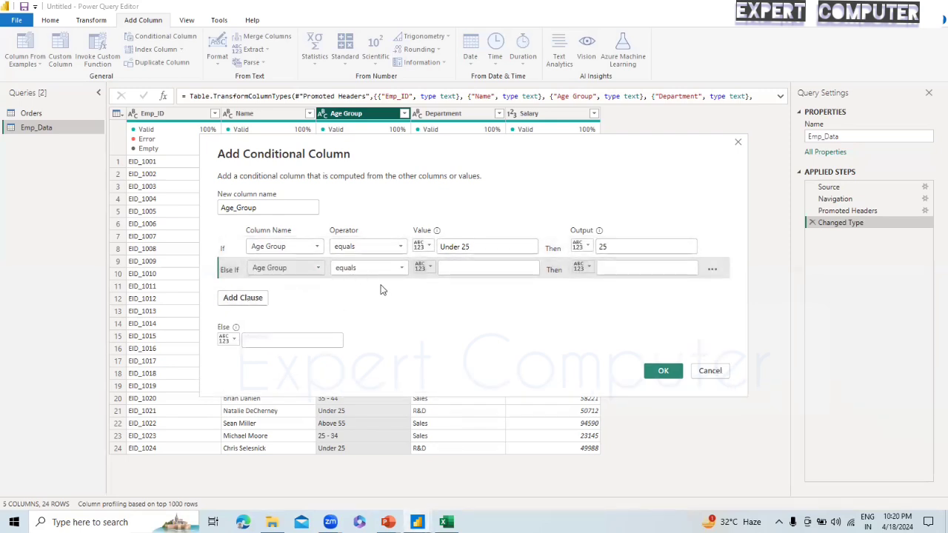
pyautogui.click(459, 272)
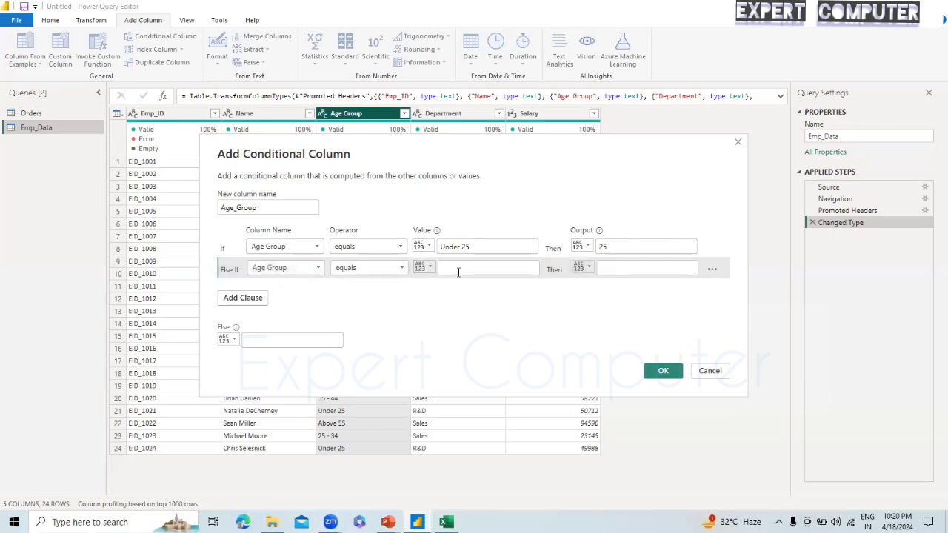
pyautogui.write('Above')
pyautogui.click(638, 270)
pyautogui.click(502, 271)
pyautogui.write('55')
pyautogui.click(622, 267)
pyautogui.write('55')
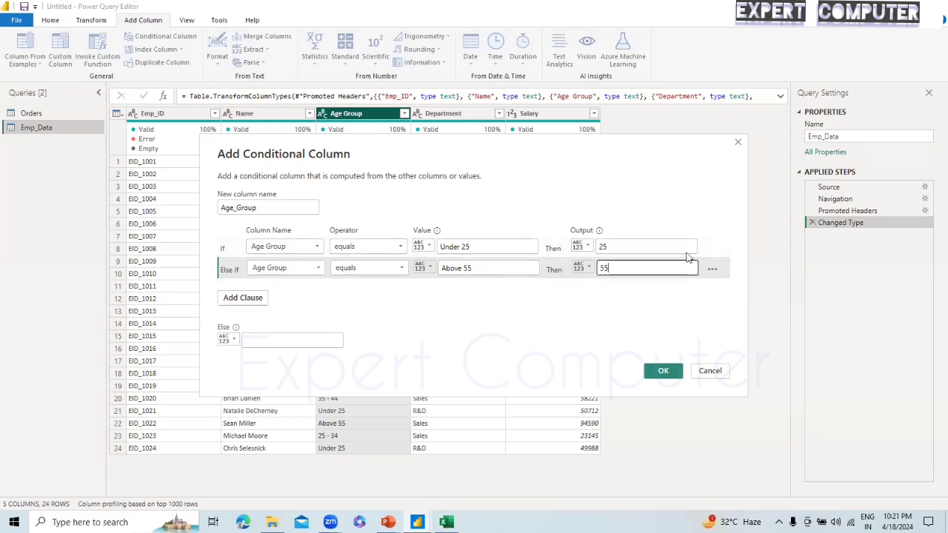
# Step: Add an else-if clause so that Age Group equal to "25 - 34" outputs 34, moving the dialog off the Age Group column
pyautogui.click(245, 298)
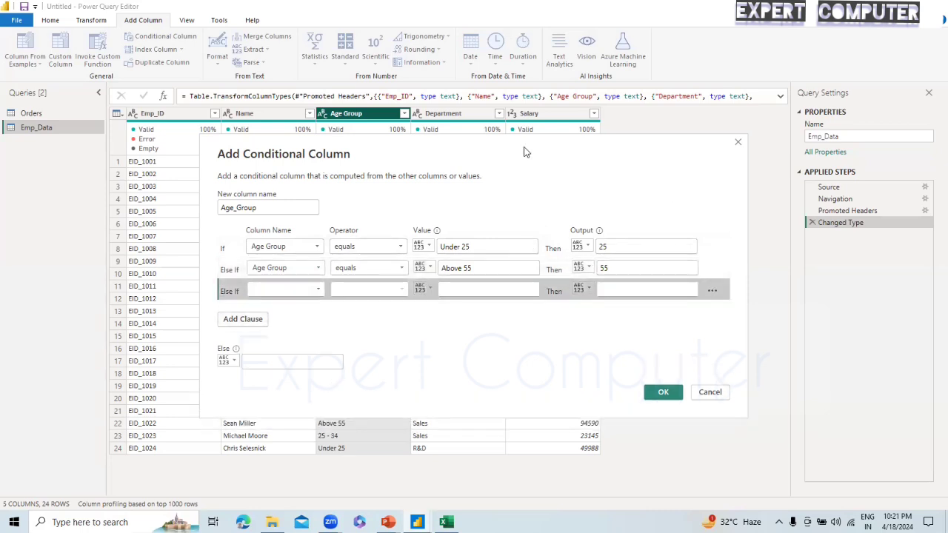
pyautogui.moveTo(525, 151); pyautogui.dragTo(739, 115)
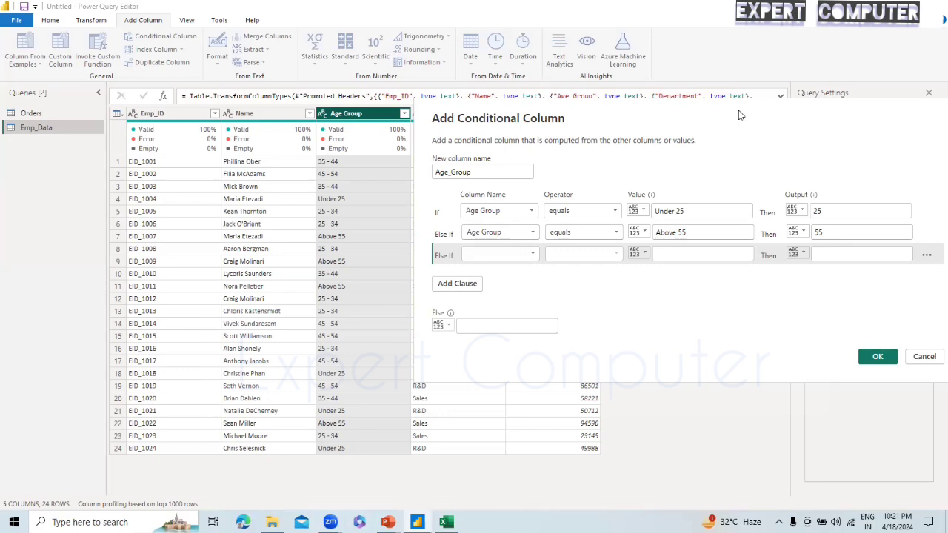
pyautogui.click(524, 254)
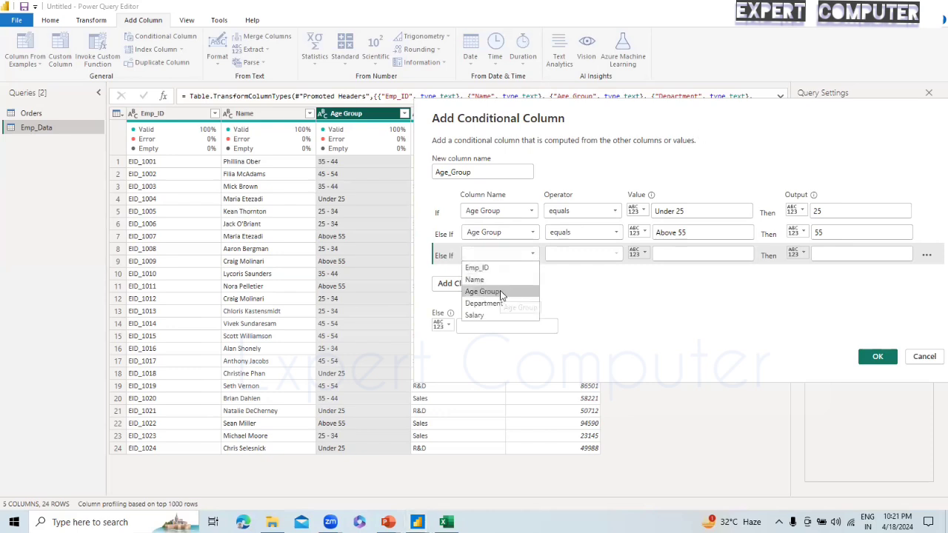
pyautogui.click(518, 291)
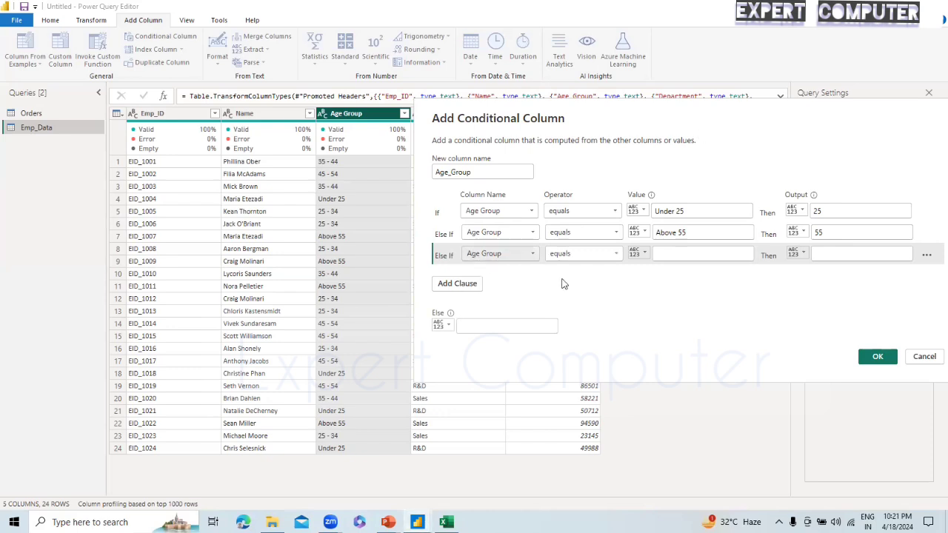
pyautogui.click(677, 254)
pyautogui.write('25')
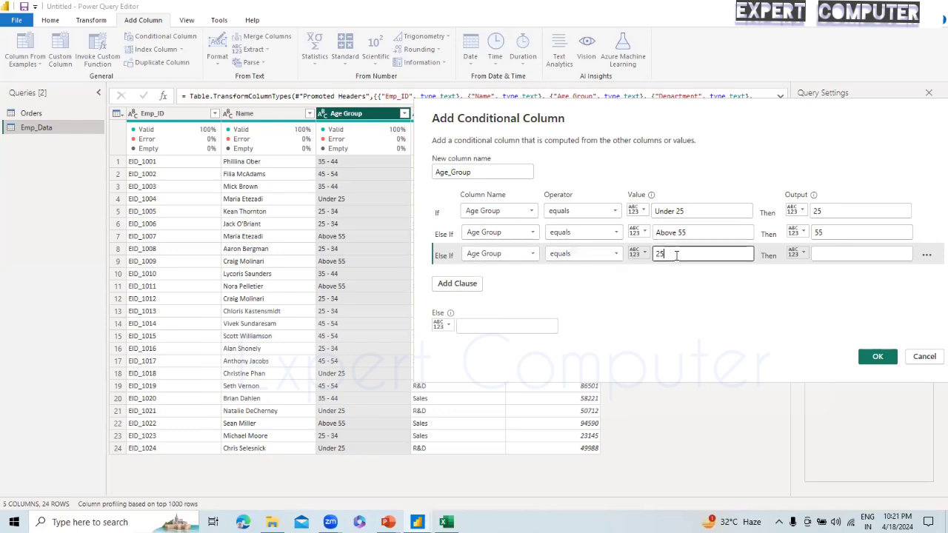
pyautogui.write(' - 34')
pyautogui.click(840, 253)
pyautogui.write('34')
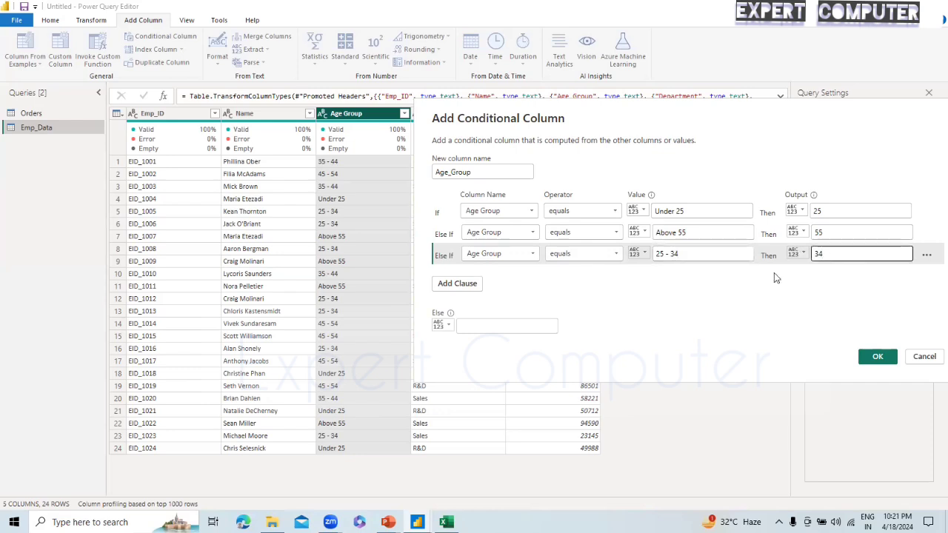
# Step: Add an else-if clause so that Age Group equal to "35 - 44" outputs 44
pyautogui.click(456, 286)
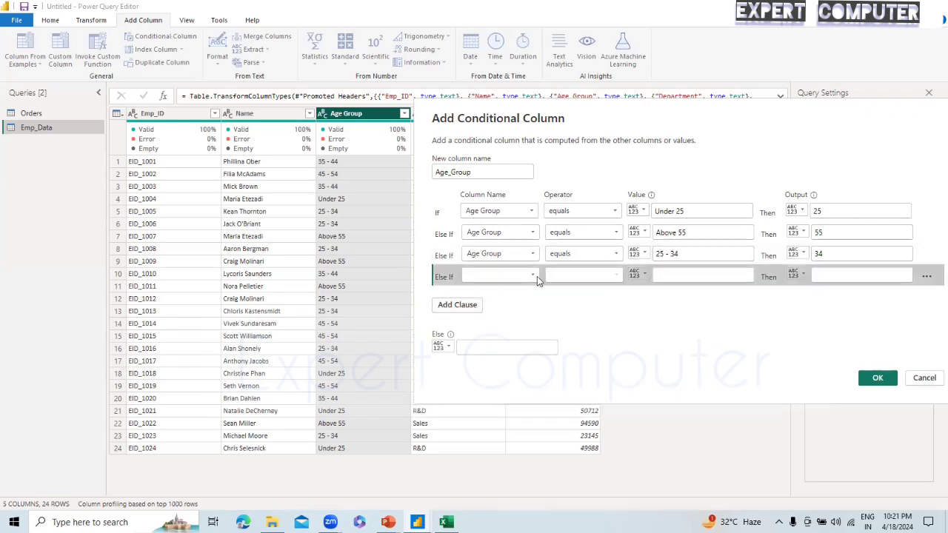
pyautogui.click(531, 276)
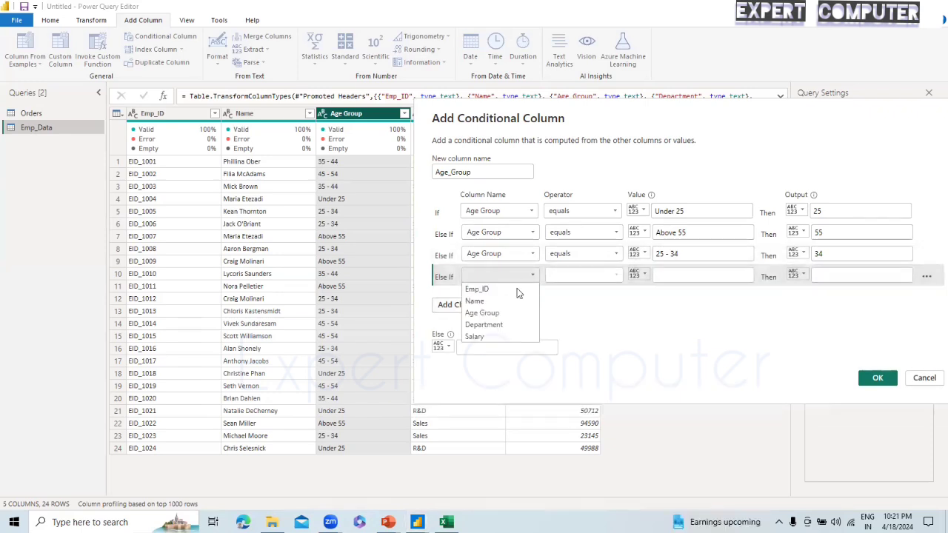
pyautogui.click(482, 313)
pyautogui.click(682, 277)
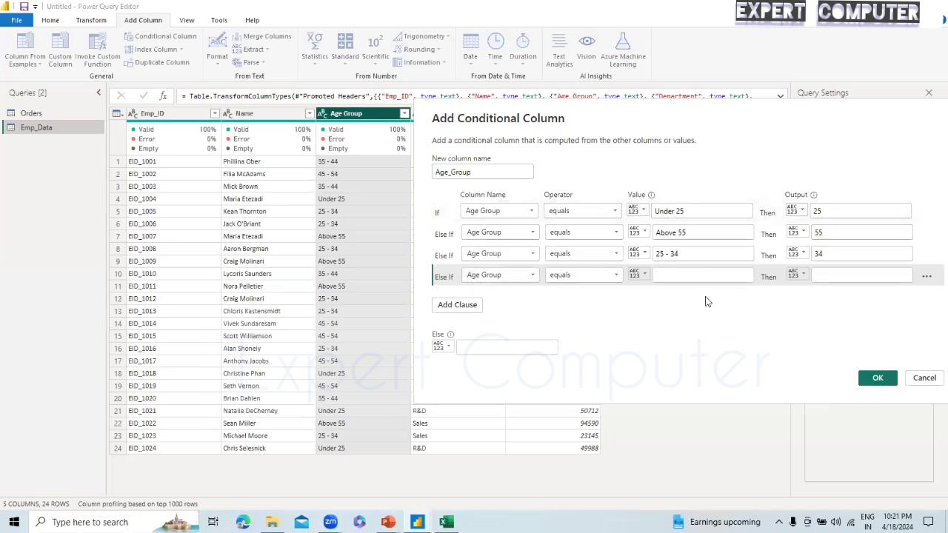
pyautogui.write('35 - 44')
pyautogui.click(835, 275)
pyautogui.write('44')
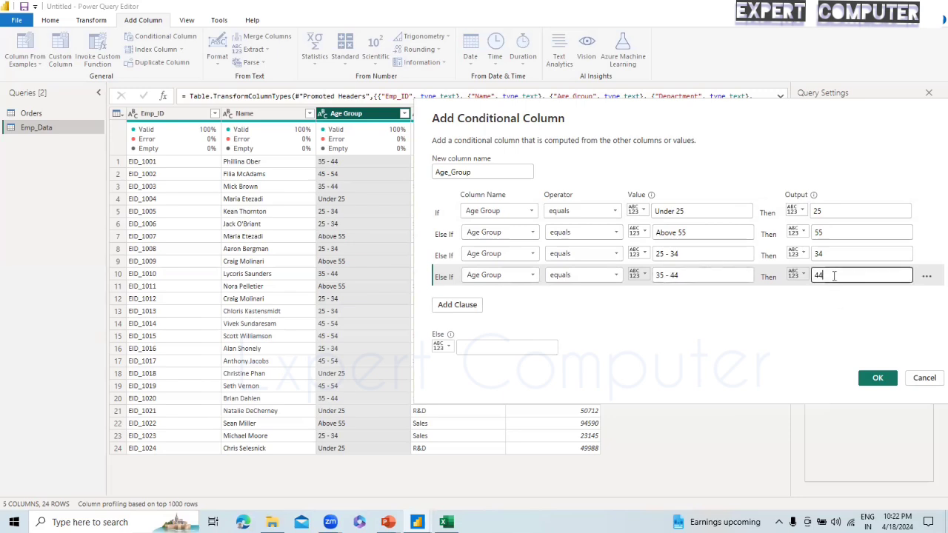
# Step: Add an else-if clause so that Age Group equal to "45-54" outputs 54
pyautogui.click(456, 305)
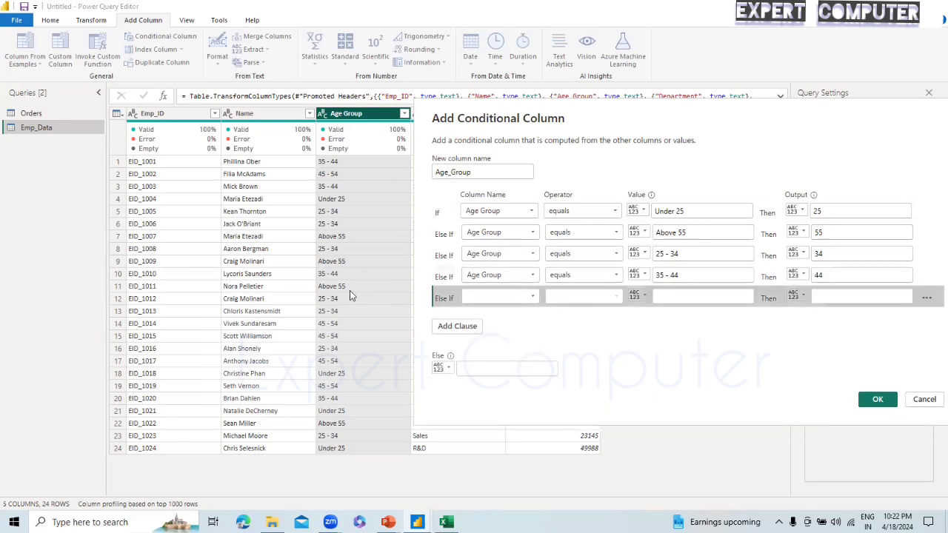
pyautogui.click(523, 296)
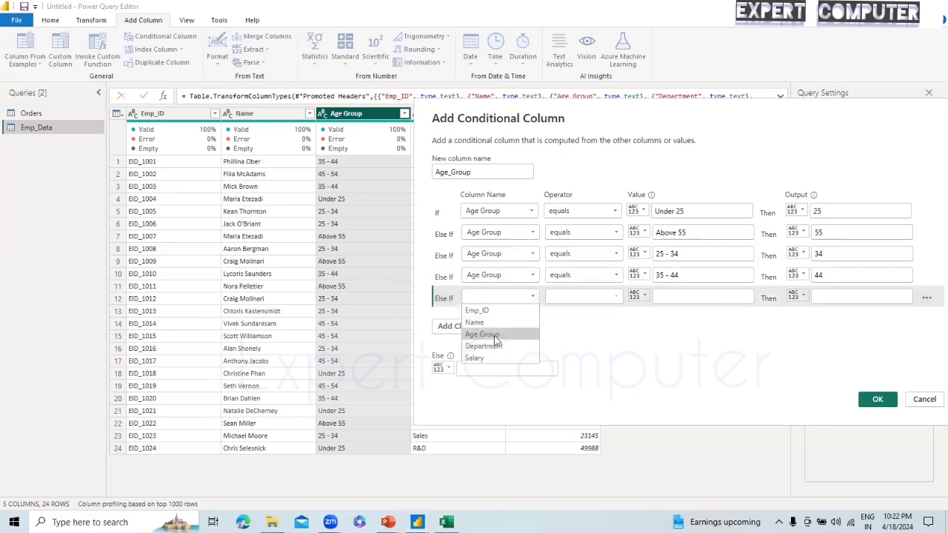
pyautogui.click(495, 336)
pyautogui.click(663, 297)
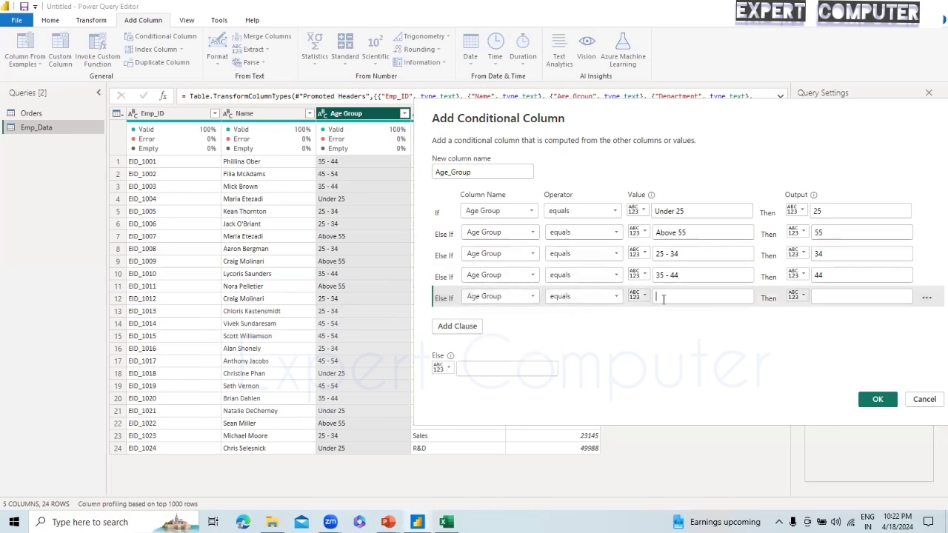
pyautogui.write('45')
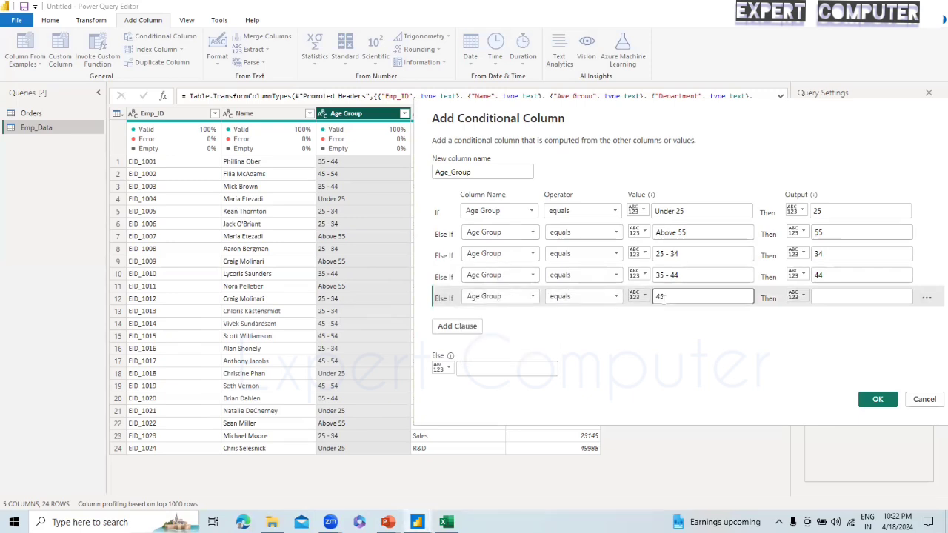
pyautogui.write('-54')
pyautogui.click(851, 296)
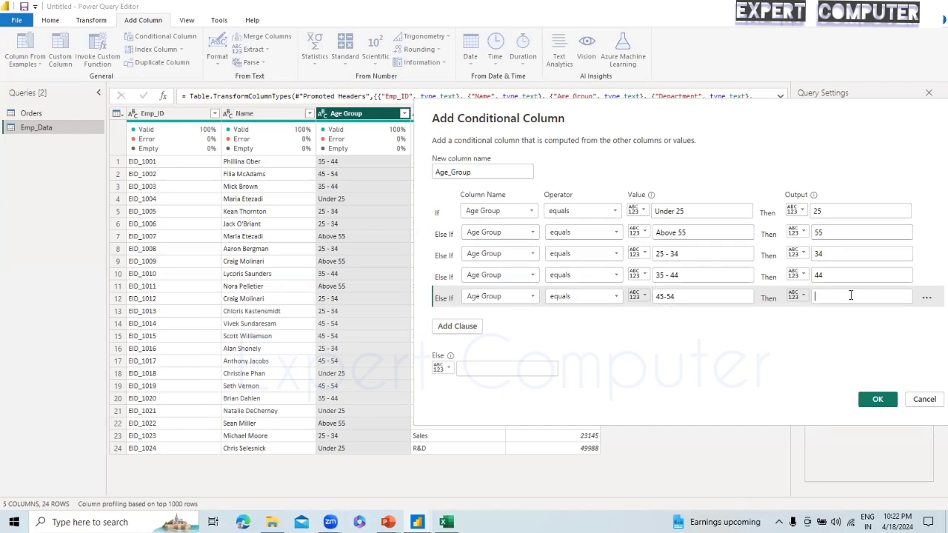
pyautogui.write('54')
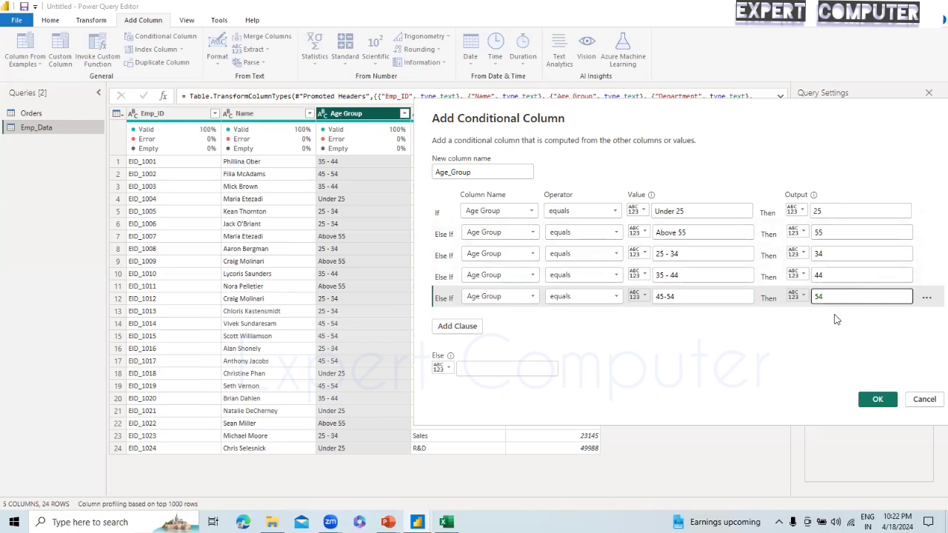
# Step: Check the operators available for the first condition, keep equals, and create the conditional column with no Else value
pyautogui.click(482, 368)
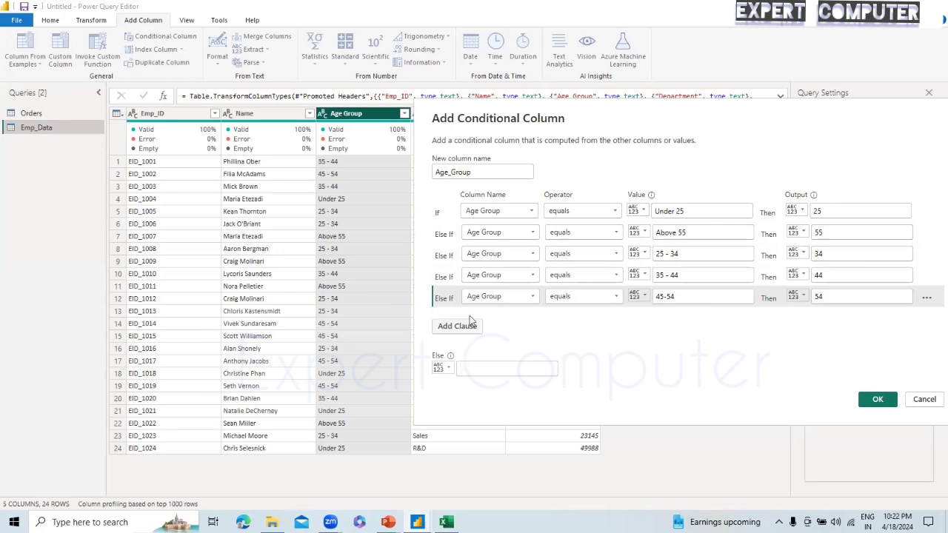
pyautogui.click(614, 212)
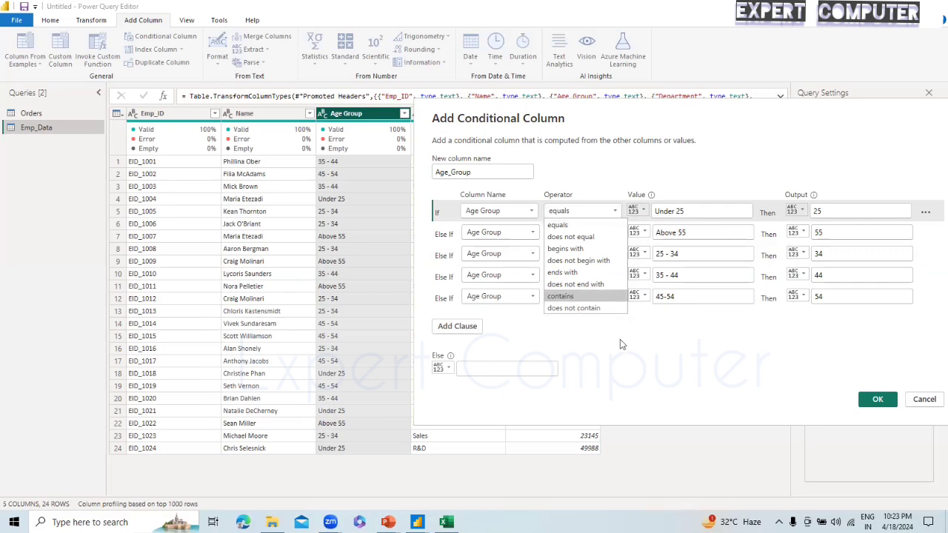
pyautogui.click(694, 347)
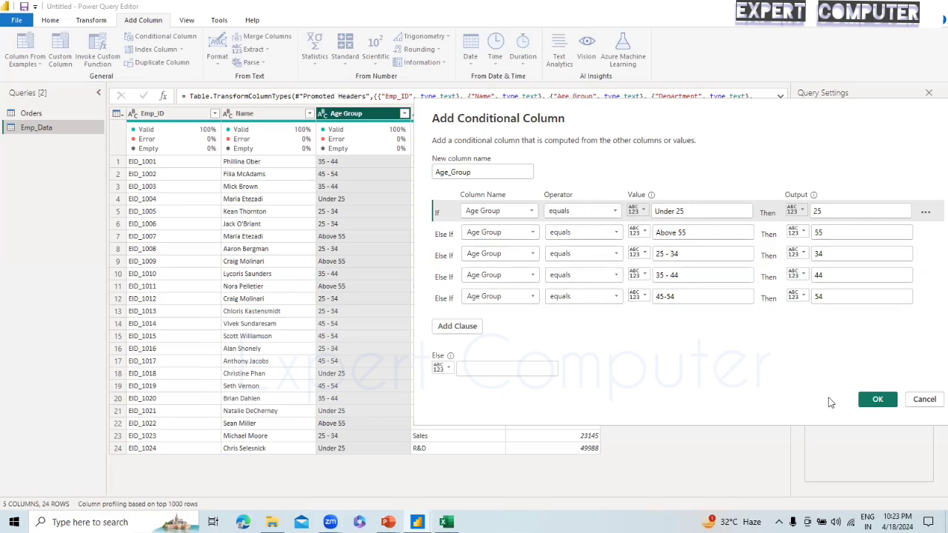
pyautogui.click(878, 401)
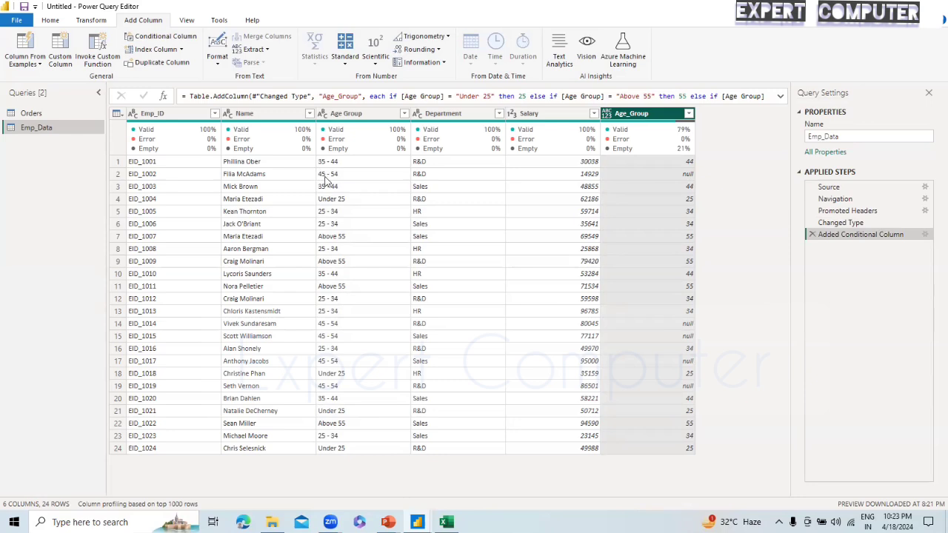
# Step: Edit the Added Conditional Column step so that the last clause compares Age Group with "45 - 54"
pyautogui.click(925, 235)
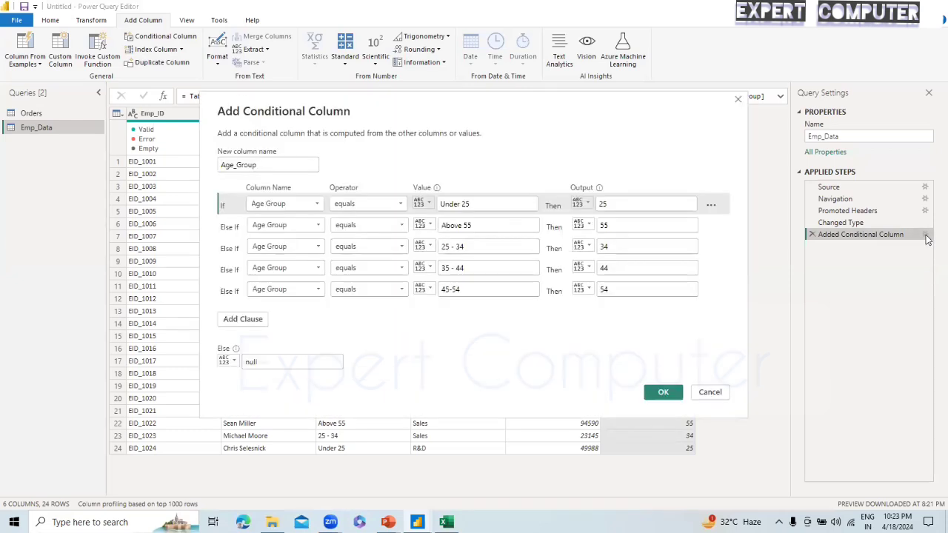
pyautogui.click(449, 288)
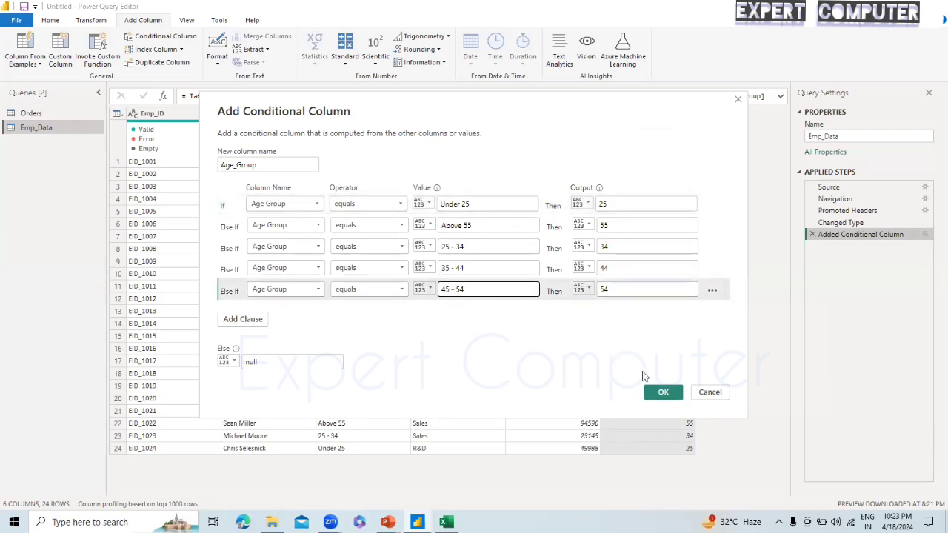
pyautogui.click(661, 393)
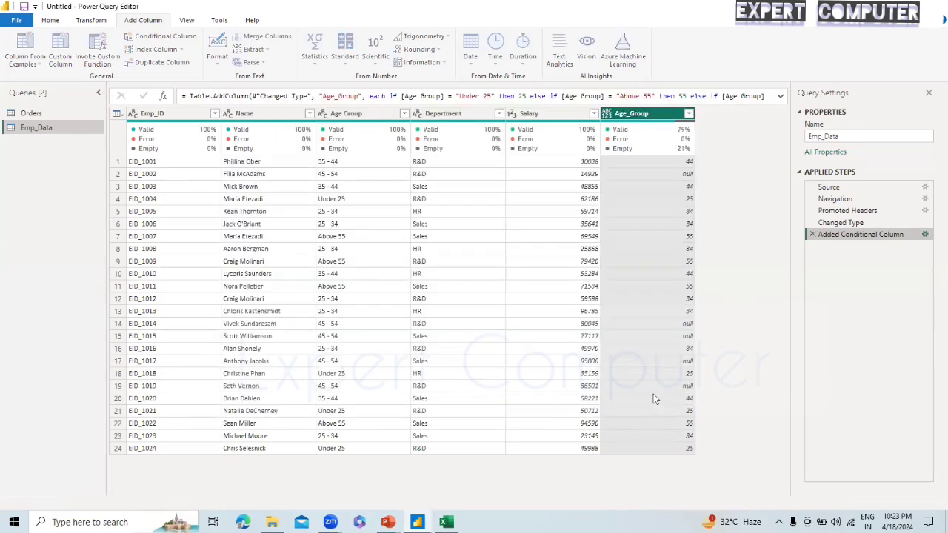
# Step: Review the Age_Group filter values with all of them kept selected, and close and apply the query changes
pyautogui.click(689, 114)
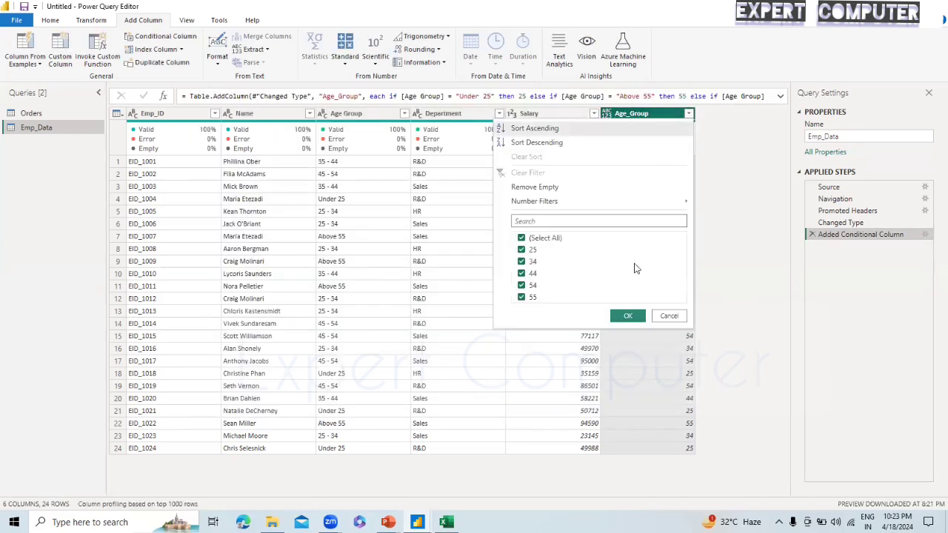
pyautogui.click(628, 317)
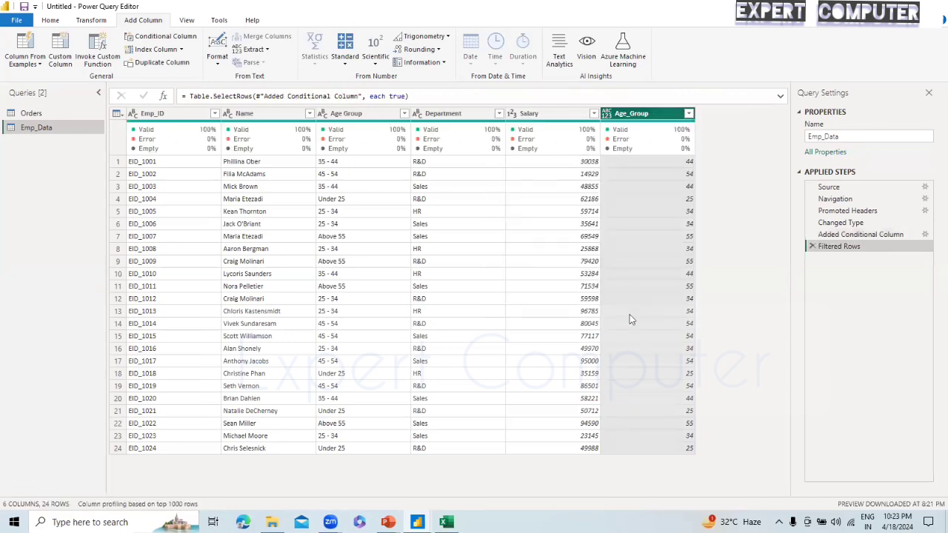
pyautogui.click(48, 20)
pyautogui.click(26, 63)
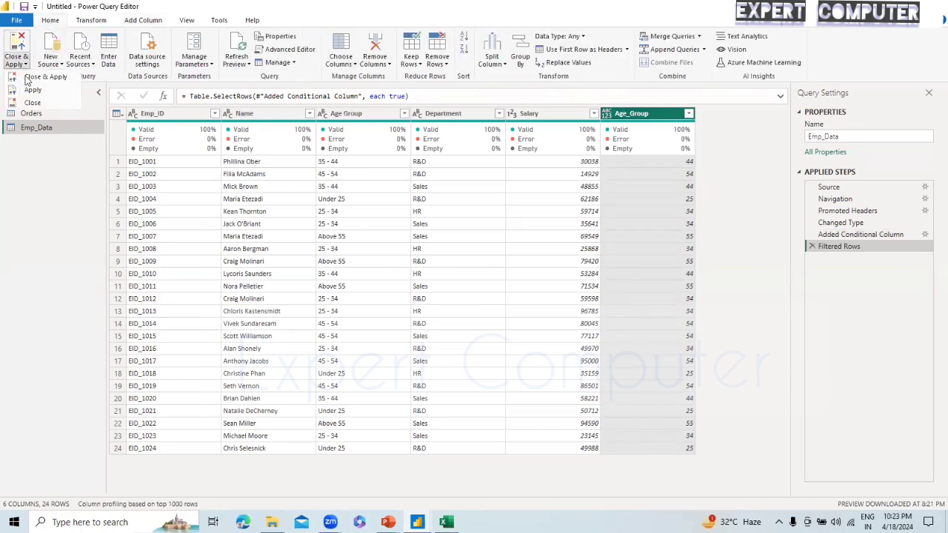
pyautogui.click(28, 78)
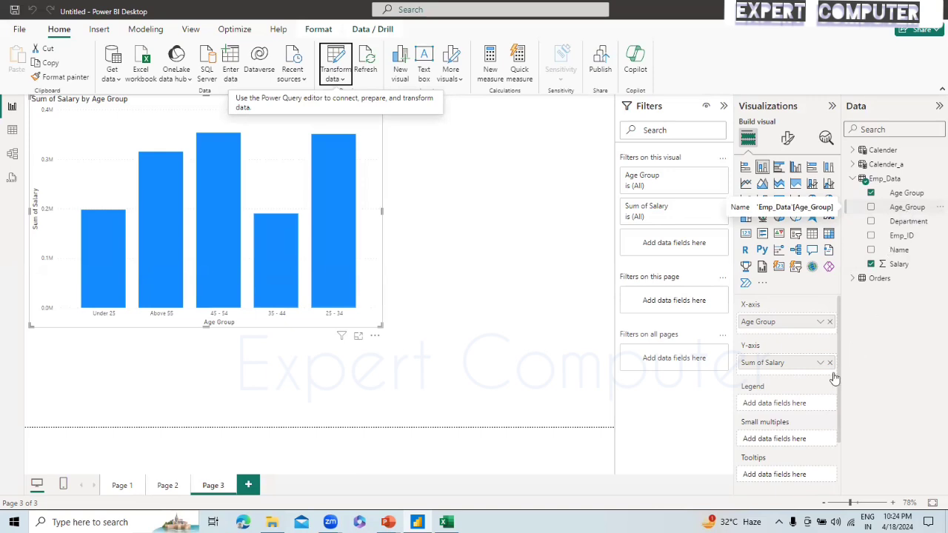
# Step: Add Age_Group to the salary chart's tooltips and sort the chart's axis by First Age_Group
pyautogui.click(900, 210)
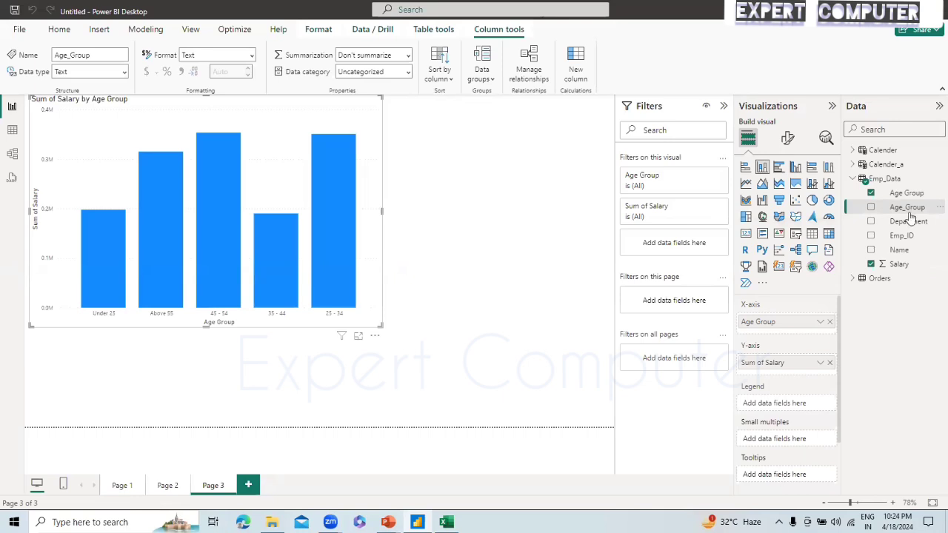
pyautogui.moveTo(911, 211); pyautogui.dragTo(806, 475)
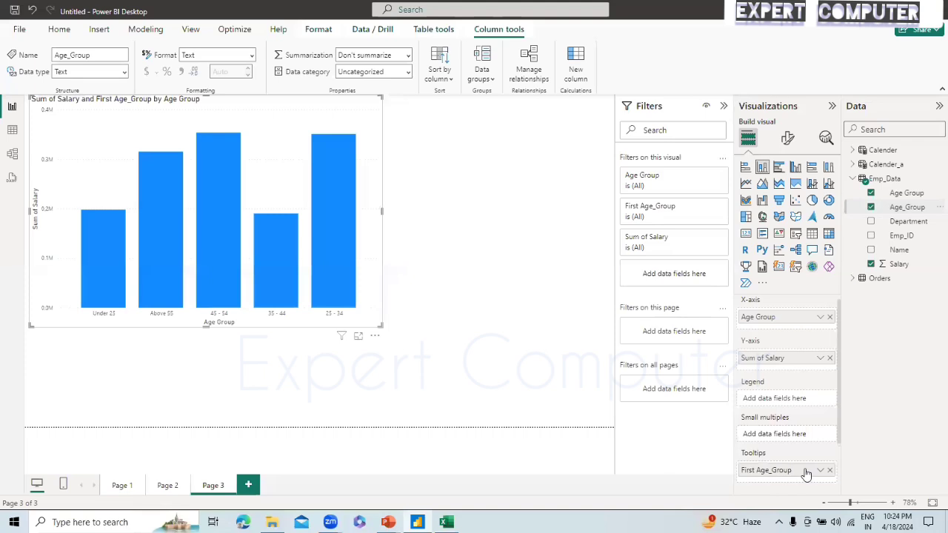
pyautogui.click(375, 337)
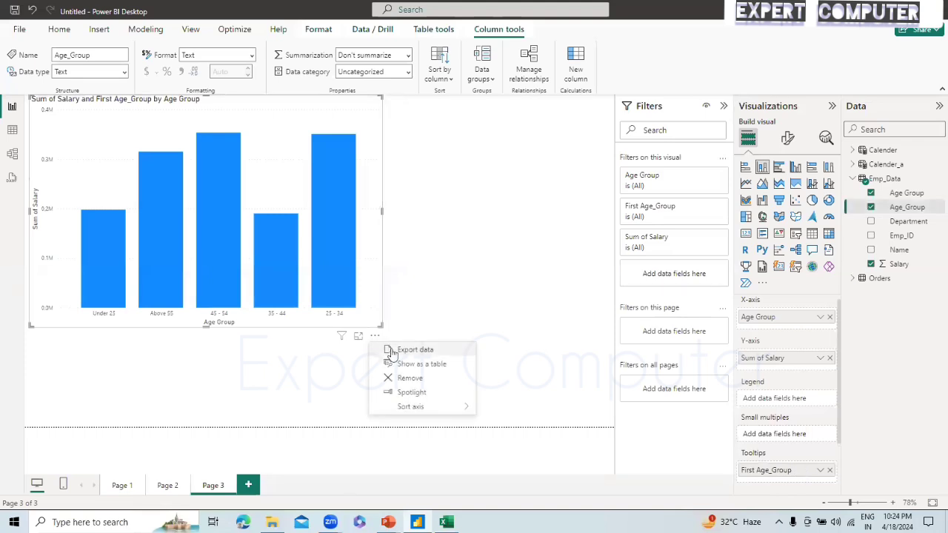
pyautogui.moveTo(405, 407)
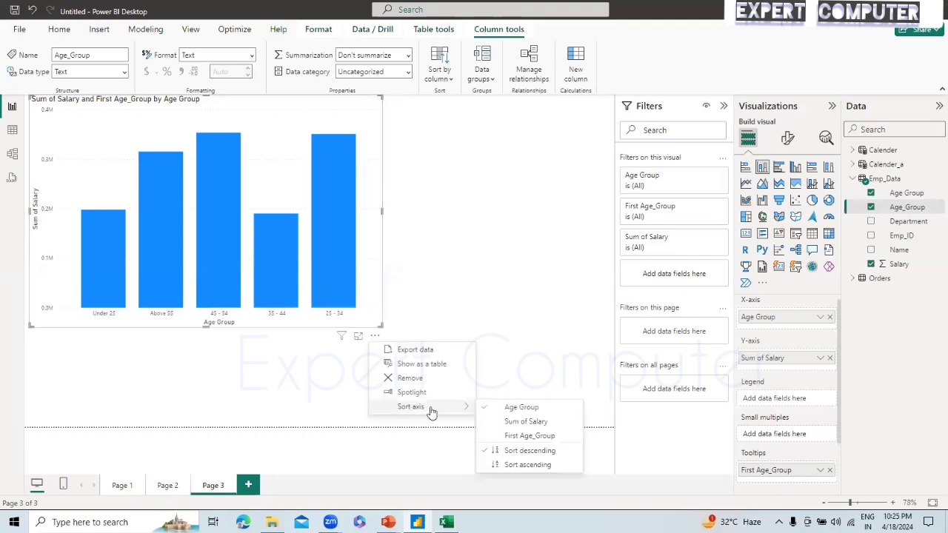
pyautogui.click(534, 437)
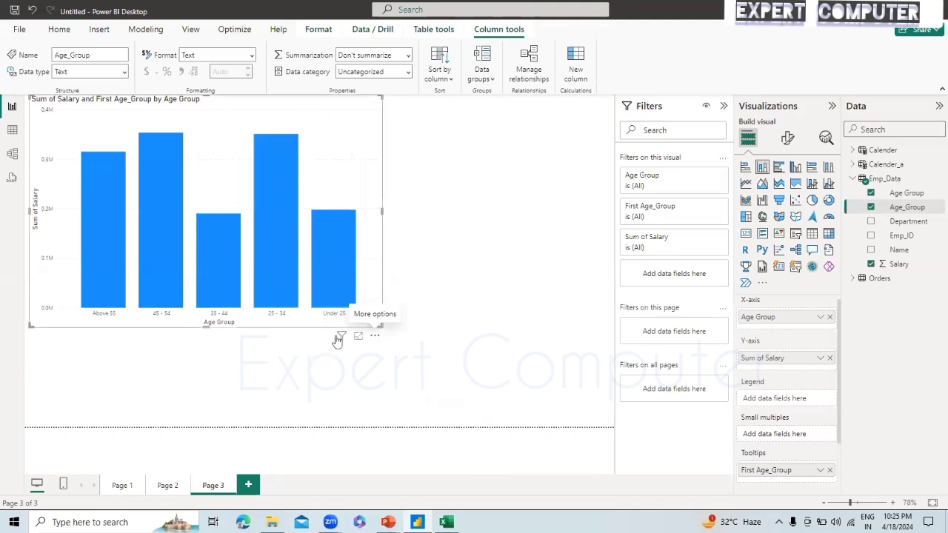
# Step: Switch the chart's axis sort to ascending and check the tooltips of the age group bars
pyautogui.click(376, 338)
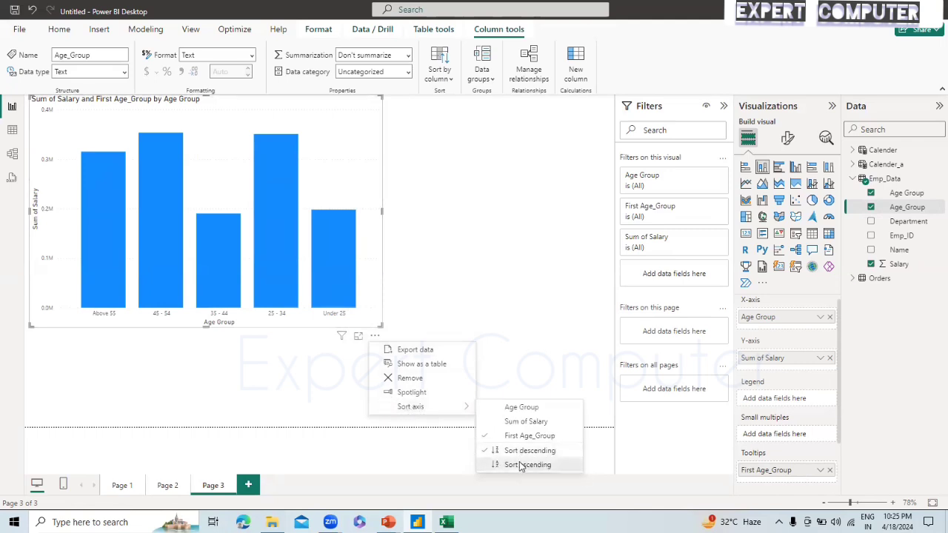
pyautogui.click(521, 465)
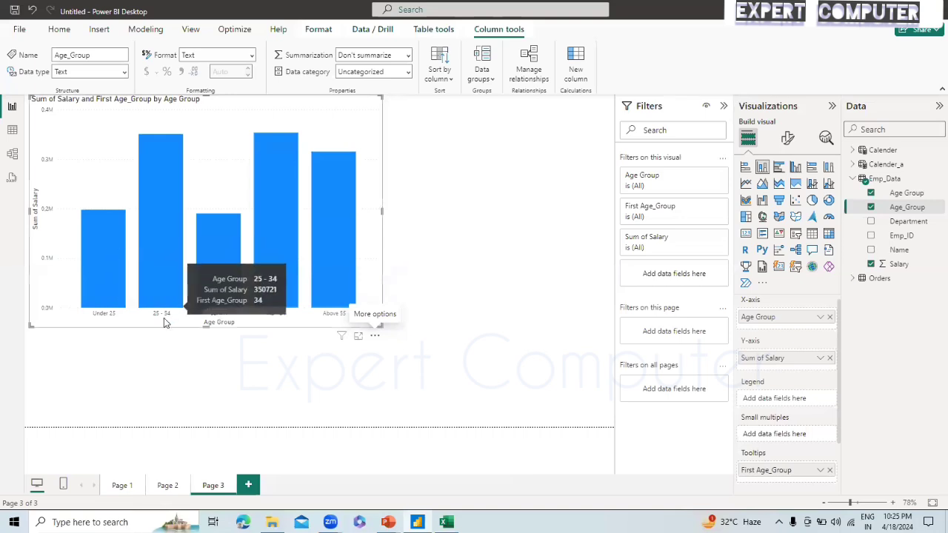
pyautogui.moveTo(215, 303)
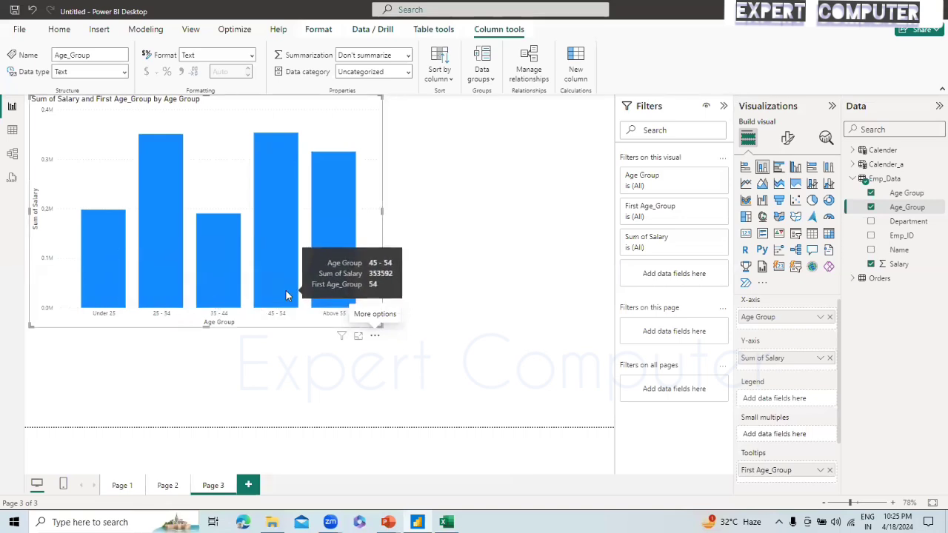
pyautogui.moveTo(354, 299)
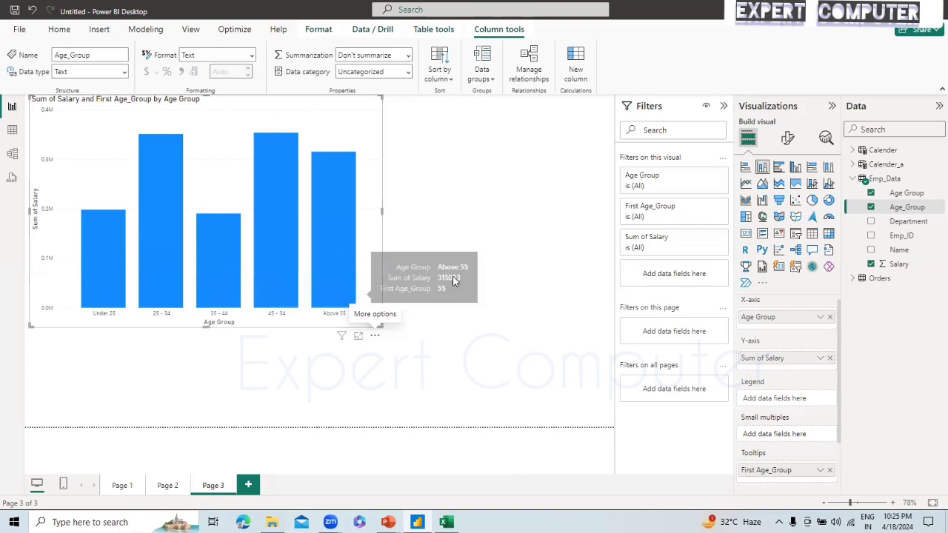
pyautogui.click(554, 248)
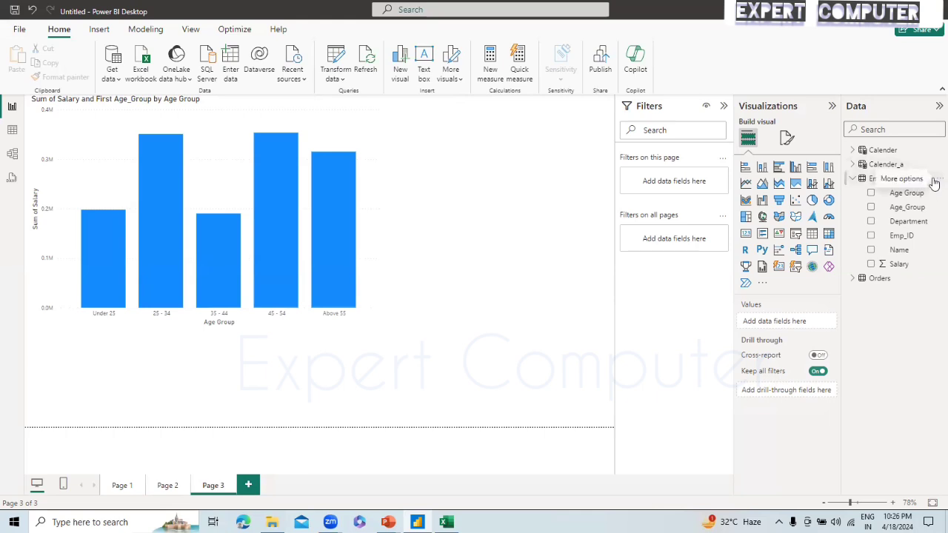
# Step: Start a new calculated column in the Emp_Data table and name it age
pyautogui.click(934, 183)
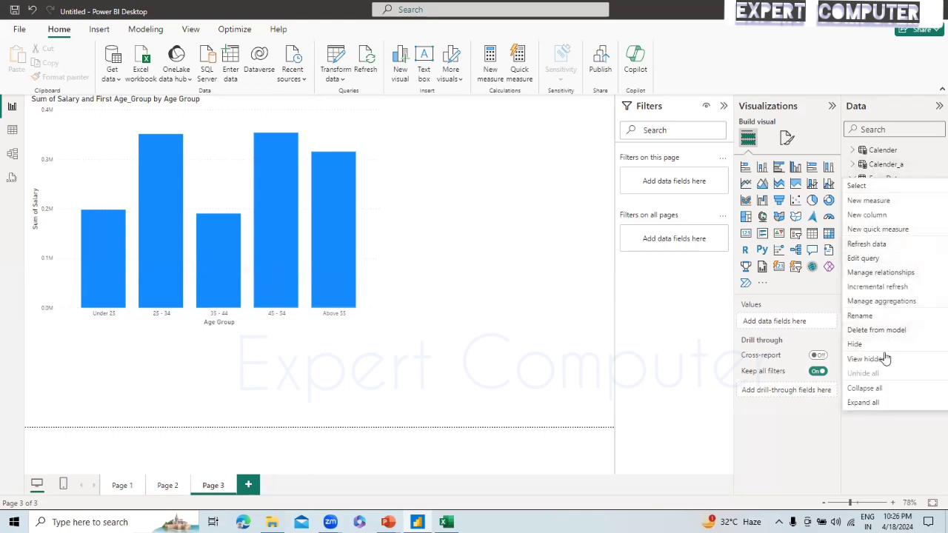
pyautogui.click(875, 216)
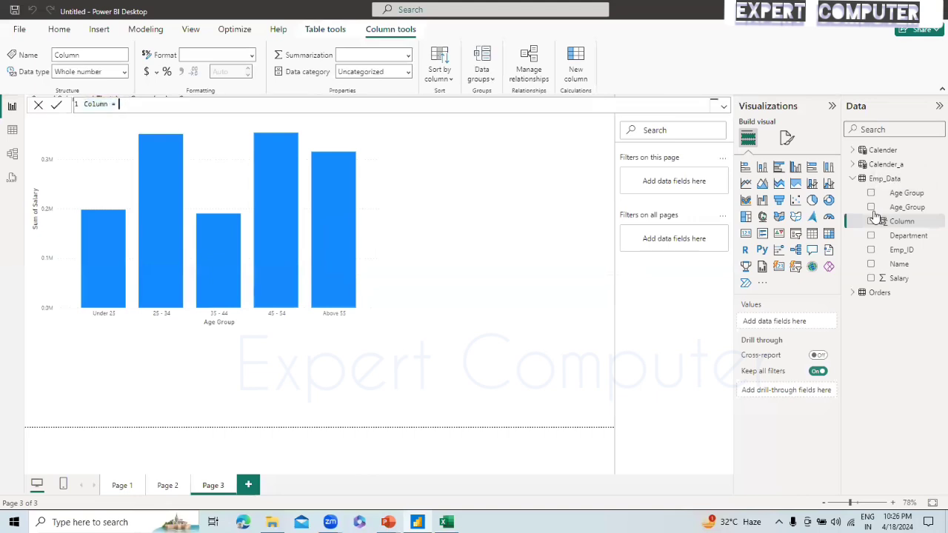
pyautogui.press('BackSpace')
pyautogui.press('BackSpace')
pyautogui.press('BackSpace')
pyautogui.press('BackSpace')
pyautogui.press('BackSpace')
pyautogui.press('BackSpace')
pyautogui.write('age')
# Step: Begin the age formula with an IF that returns the text "55" when Emp_Data[Age Group] equals "Above 55"
pyautogui.click(129, 104)
pyautogui.write('if')
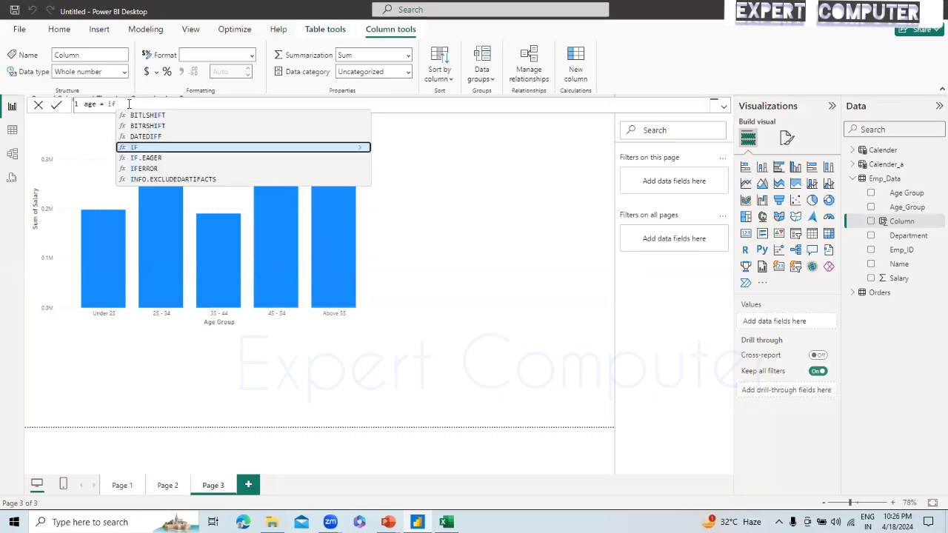
pyautogui.press('Tab')
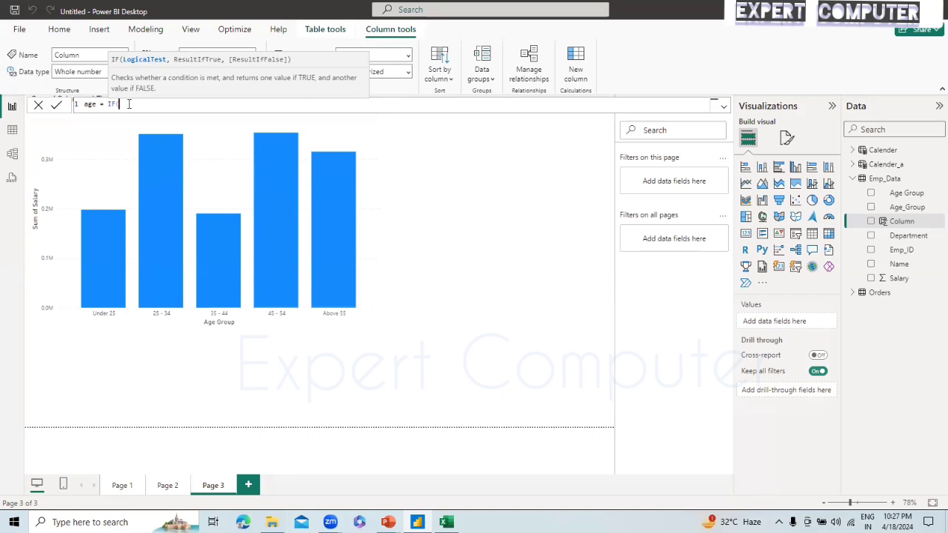
pyautogui.write('ag')
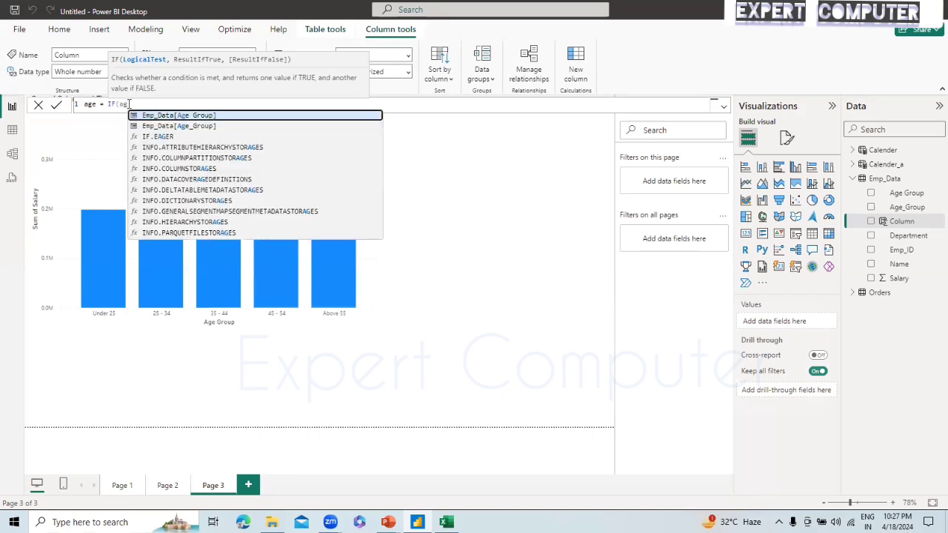
pyautogui.press('Tab')
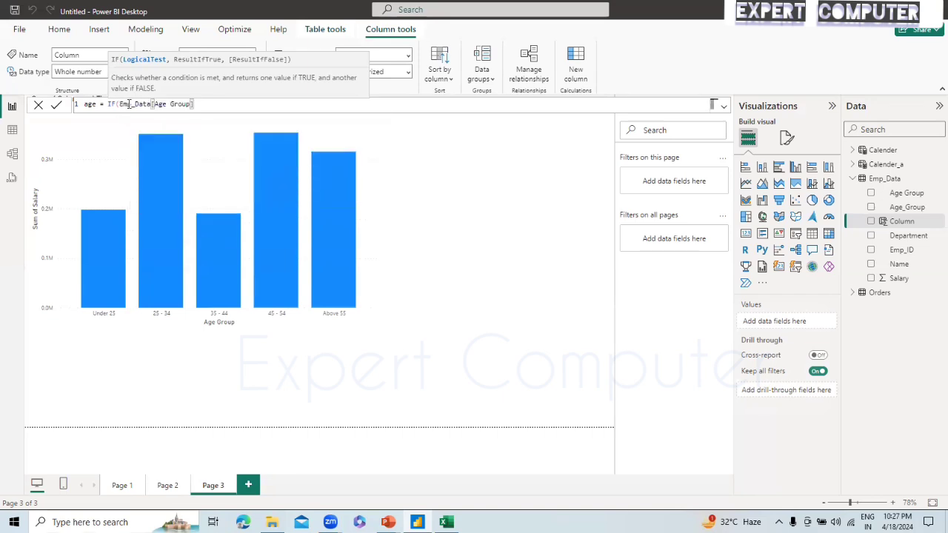
pyautogui.write('="Above 55", "55",')
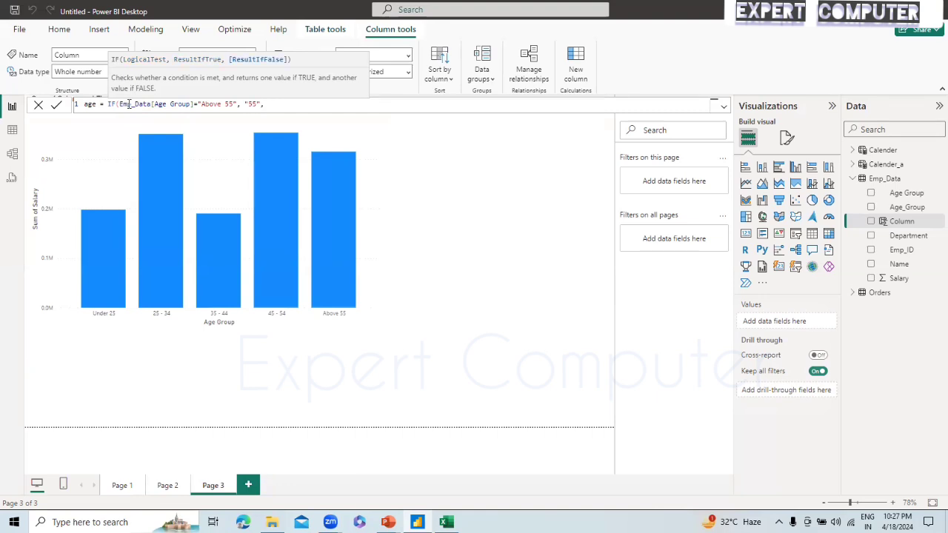
# Step: Nest a second IF as the false result, returning the text "25" when Emp_Data[Age Group] equals "Under 25"
pyautogui.write('if')
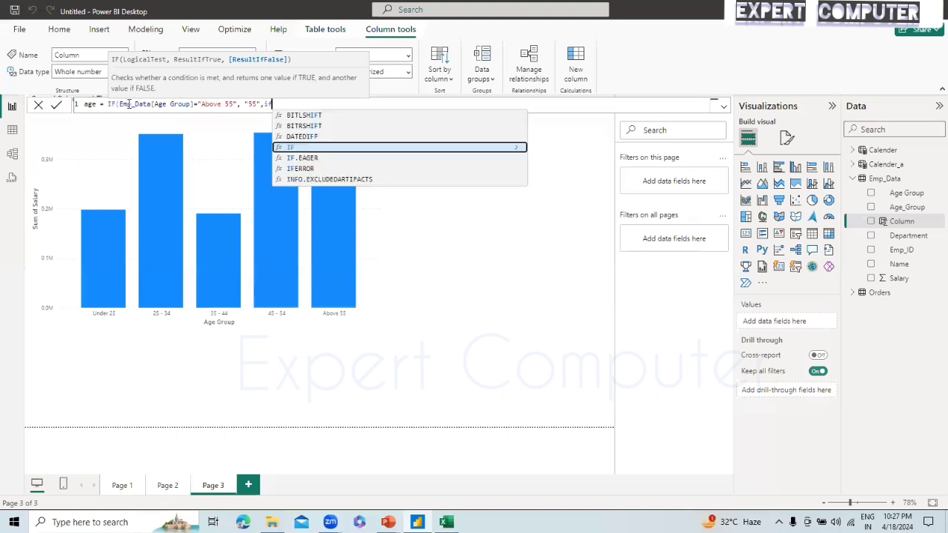
pyautogui.press('Tab')
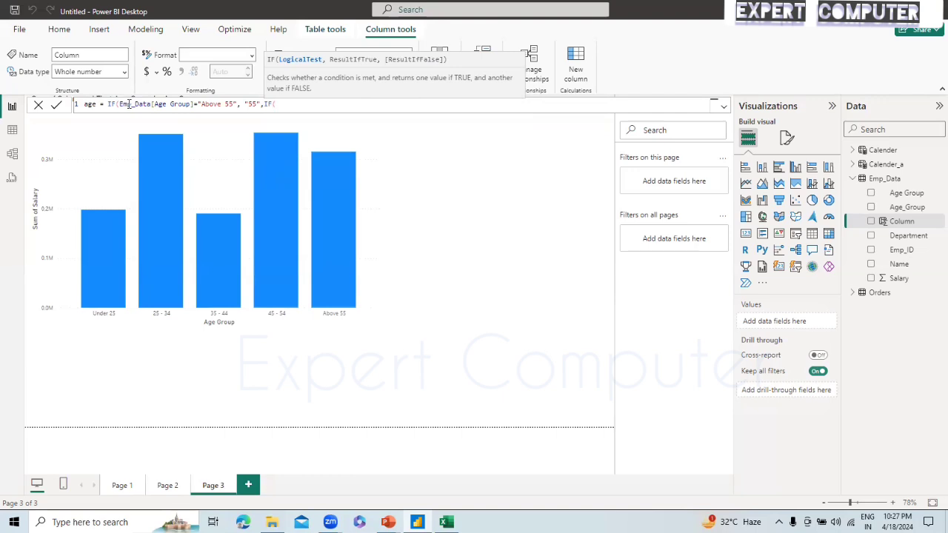
pyautogui.write('ag')
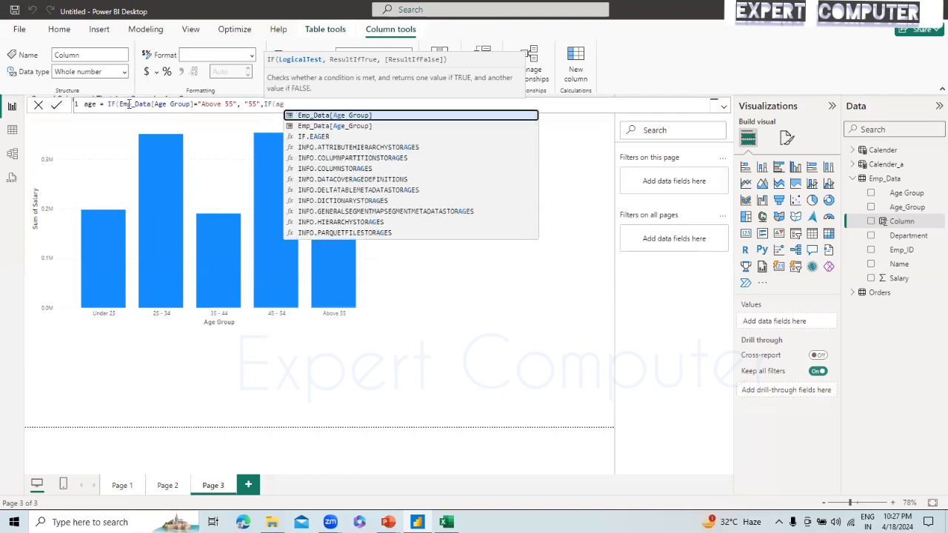
pyautogui.press('Tab')
pyautogui.write('=')
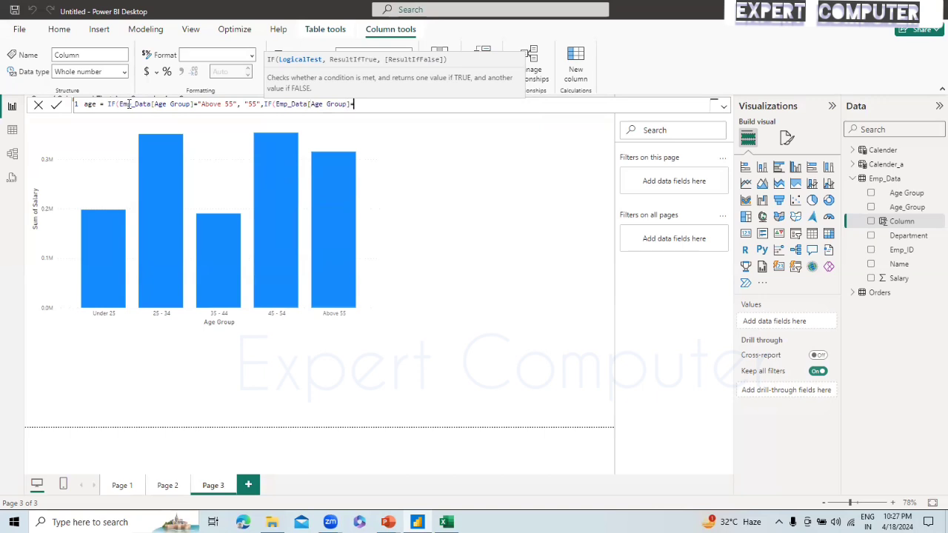
pyautogui.write('un')
pyautogui.press('Escape')
pyautogui.press('BackSpace')
pyautogui.press('BackSpace')
pyautogui.write('"Under')
pyautogui.write(' 2')
pyautogui.write('5"')
pyautogui.write(', "2')
pyautogui.write('5')
pyautogui.write('"')
# Step: Finish the nested IF with 1 as its false result, close both functions and commit the age formula
pyautogui.write(',I')
pyautogui.write(')')
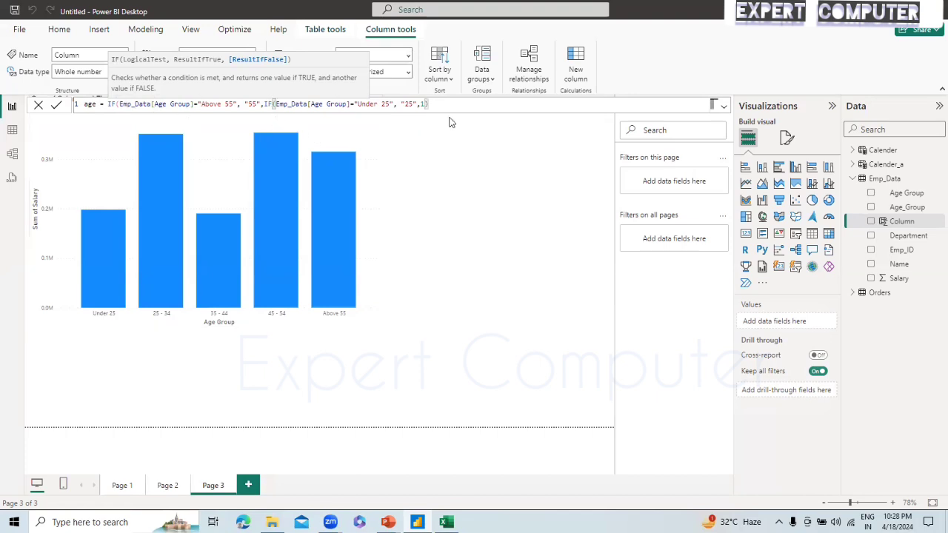
pyautogui.write(')')
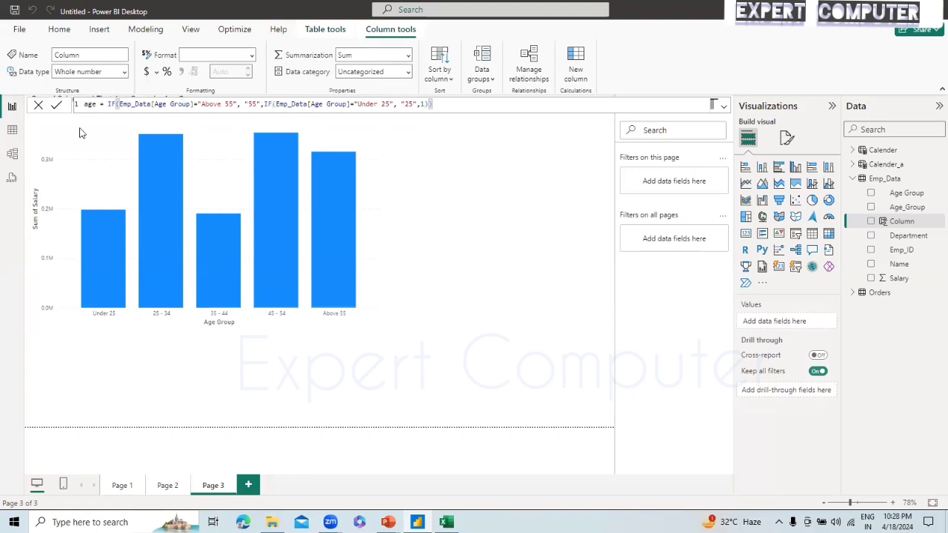
pyautogui.click(57, 106)
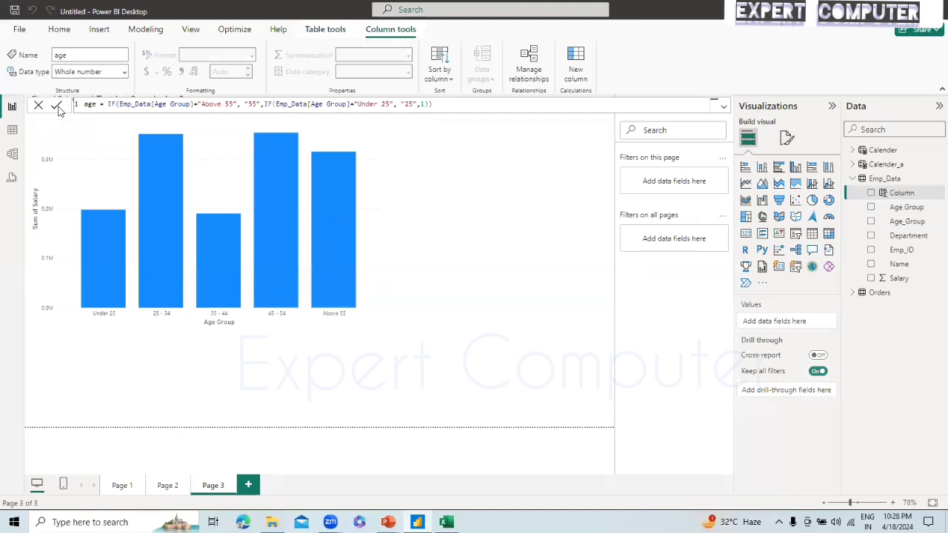
# Step: Show the Emp_Data table and change the age formula's "Above 55" result to the unquoted number 55
pyautogui.click(13, 133)
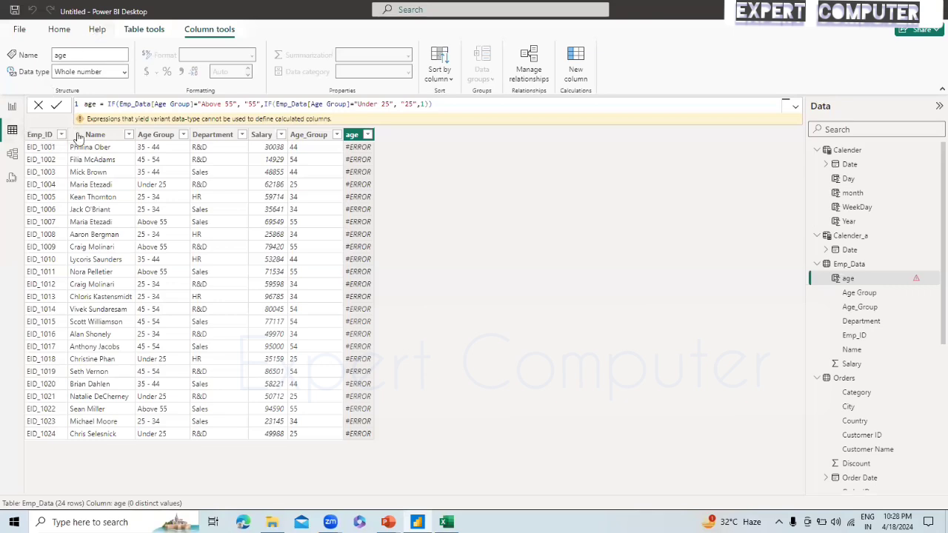
pyautogui.click(256, 104)
pyautogui.press('BackSpace')
pyautogui.press('BackSpace')
pyautogui.press('BackSpace')
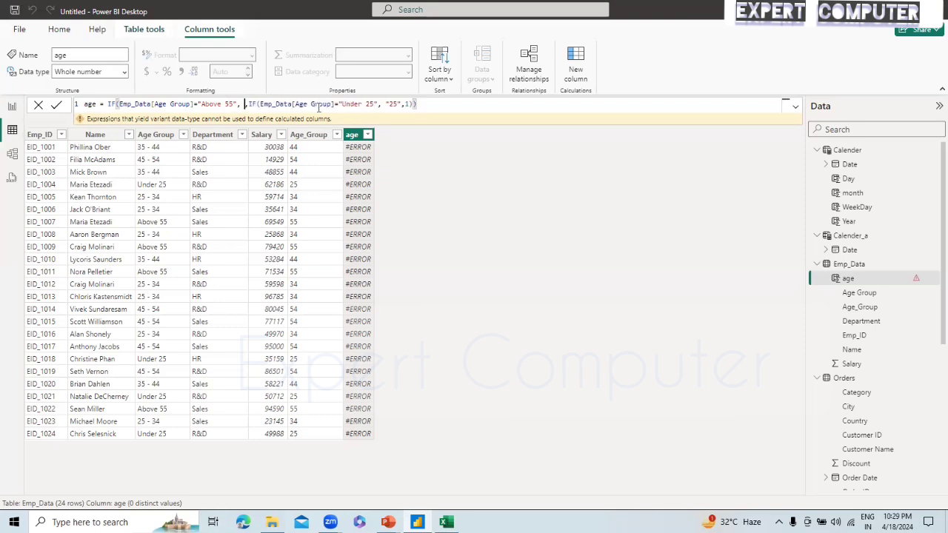
pyautogui.write('55')
# Step: Change the formula's "Under 25" result to the unquoted number 25 and commit the age column
pyautogui.press('Right')
pyautogui.press('Right')
pyautogui.press('Right')
pyautogui.press('Right')
pyautogui.press('Right')
pyautogui.press('Right')
pyautogui.press('Right')
pyautogui.press('Right')
pyautogui.press('Right')
pyautogui.press('Right')
pyautogui.press('Right')
pyautogui.press('Right')
pyautogui.press('Right')
pyautogui.press('Right')
pyautogui.press('Right')
pyautogui.press('Right')
pyautogui.press('Right')
pyautogui.press('Right')
pyautogui.press('Right')
pyautogui.press('Right')
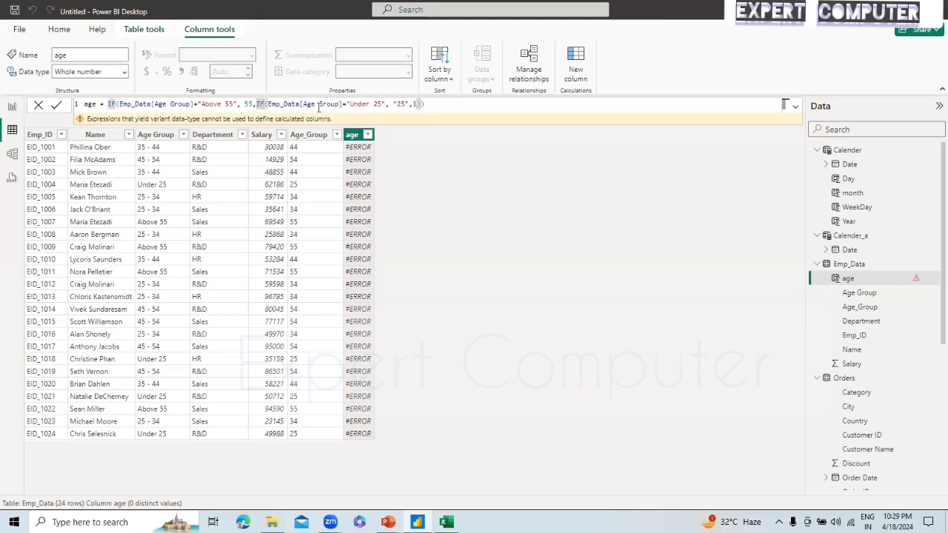
pyautogui.press('Right')
pyautogui.press('Right')
pyautogui.press('Right')
pyautogui.press('Right')
pyautogui.press('Right')
pyautogui.press('Right')
pyautogui.press('Right')
pyautogui.press('Right')
pyautogui.press('Right')
pyautogui.press('Right')
pyautogui.press('Right')
pyautogui.press('Right')
pyautogui.press('Right')
pyautogui.press('BackSpace')
pyautogui.press('BackSpace')
pyautogui.press('BackSpace')
pyautogui.press('BackSpace')
pyautogui.write('25')
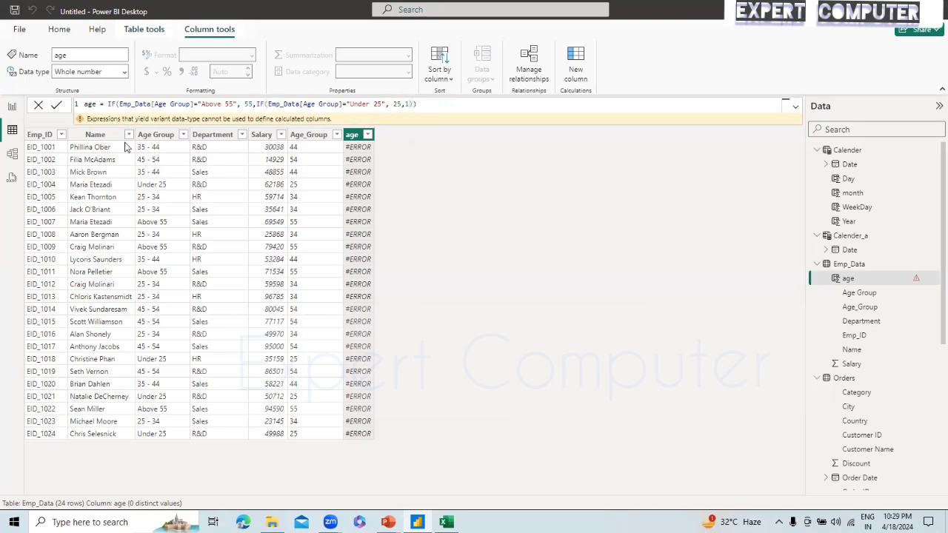
pyautogui.click(57, 105)
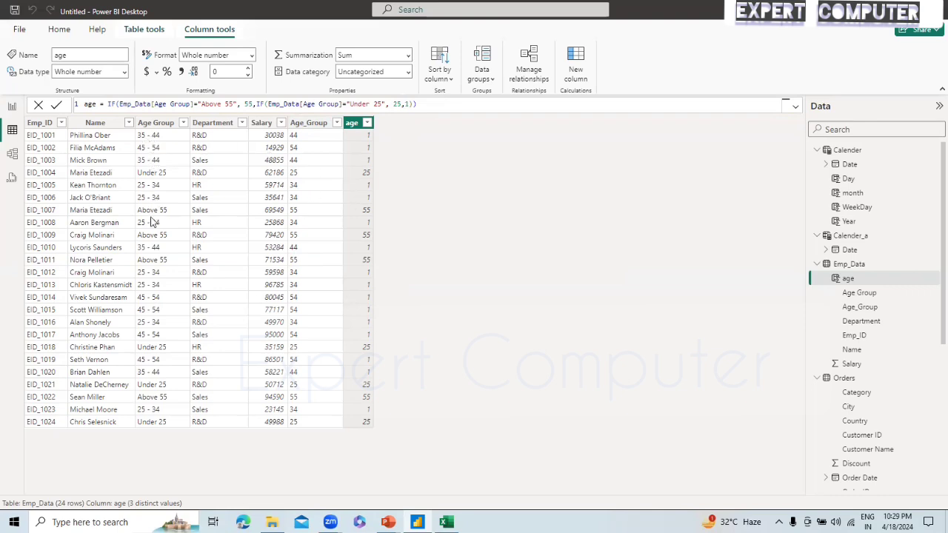
# Step: Check the age column's values against the Under 25 and Above 55 rows of the table
pyautogui.click(365, 173)
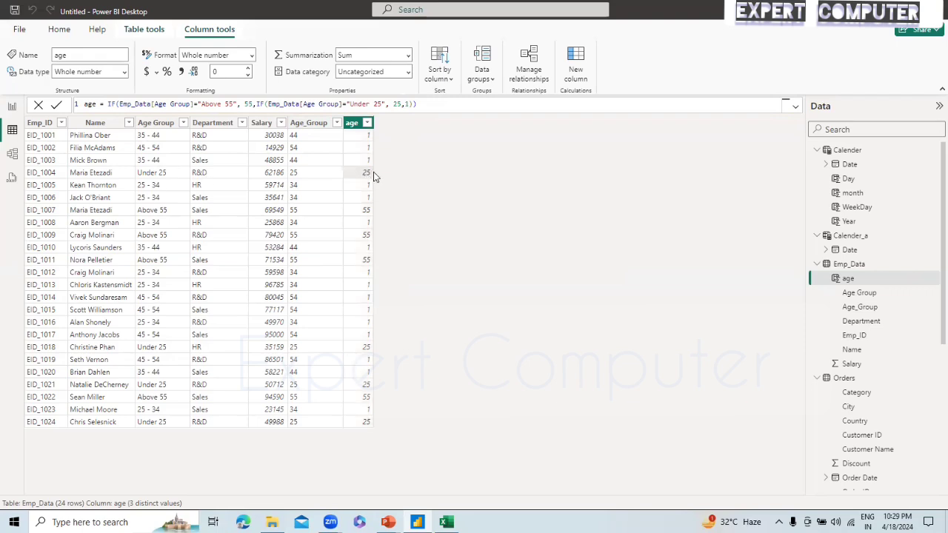
pyautogui.click(366, 237)
pyautogui.click(369, 213)
# Step: Return to the report, add the age column to the salary chart's tooltips and show the chart's axis sort options
pyautogui.click(12, 112)
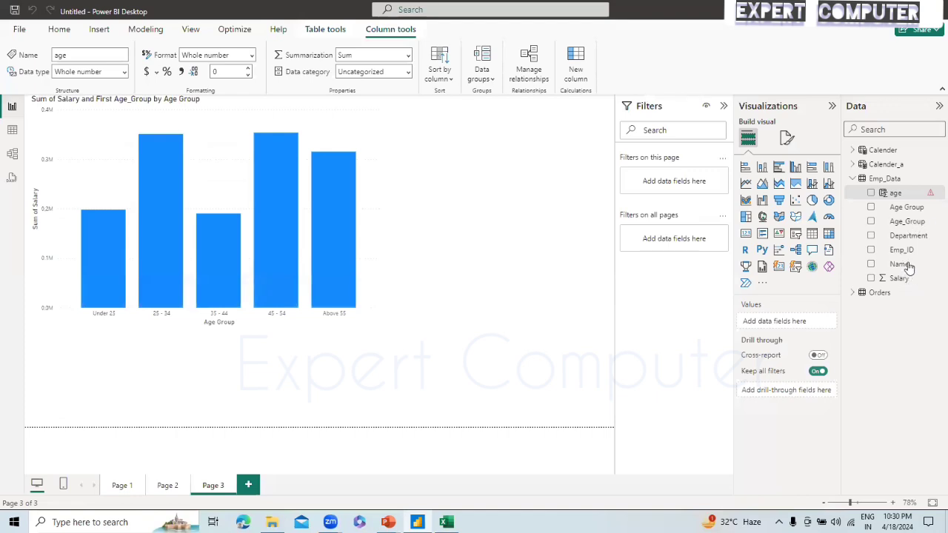
pyautogui.click(897, 194)
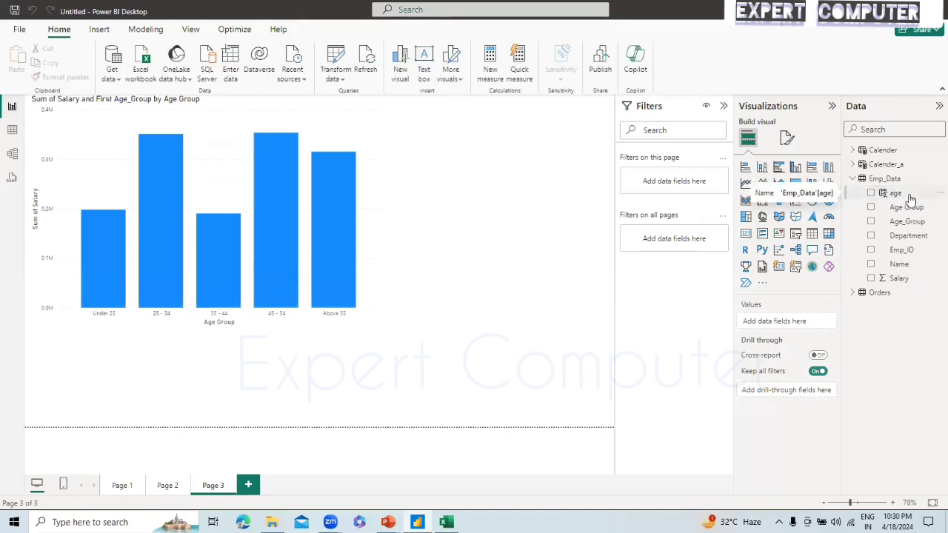
pyautogui.click(379, 276)
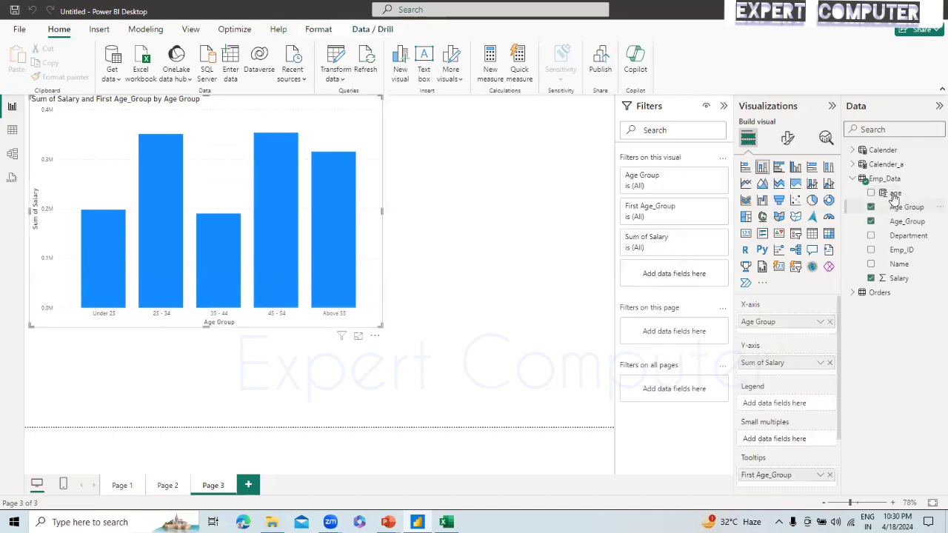
pyautogui.moveTo(898, 205); pyautogui.dragTo(788, 478)
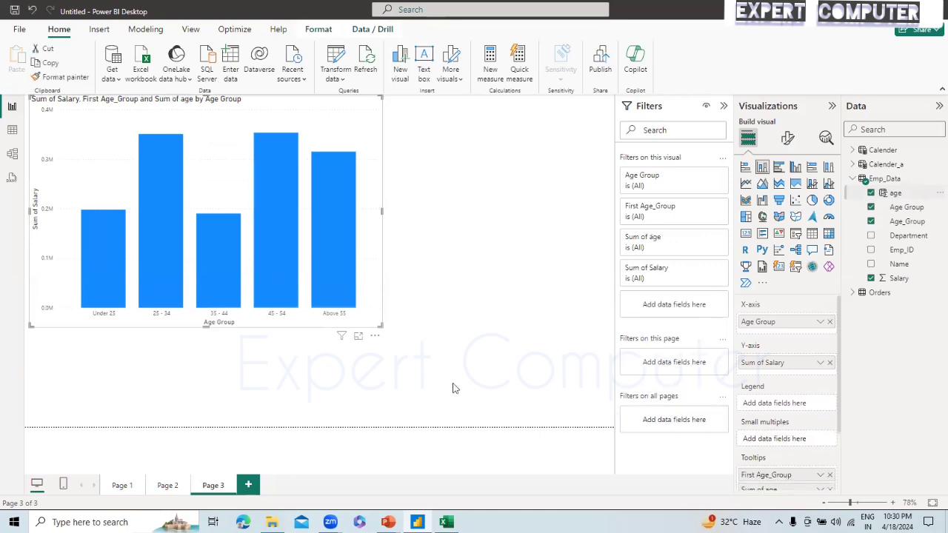
pyautogui.click(377, 338)
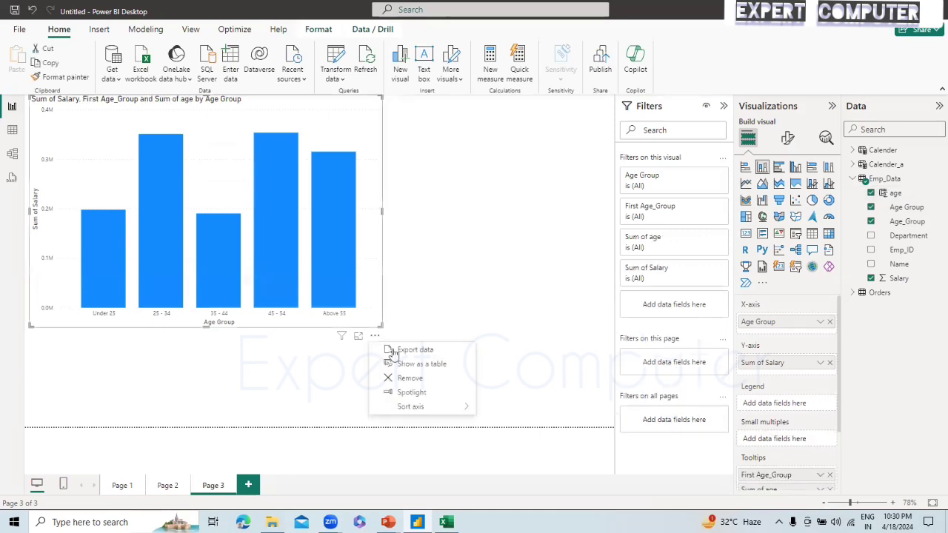
pyautogui.moveTo(419, 409)
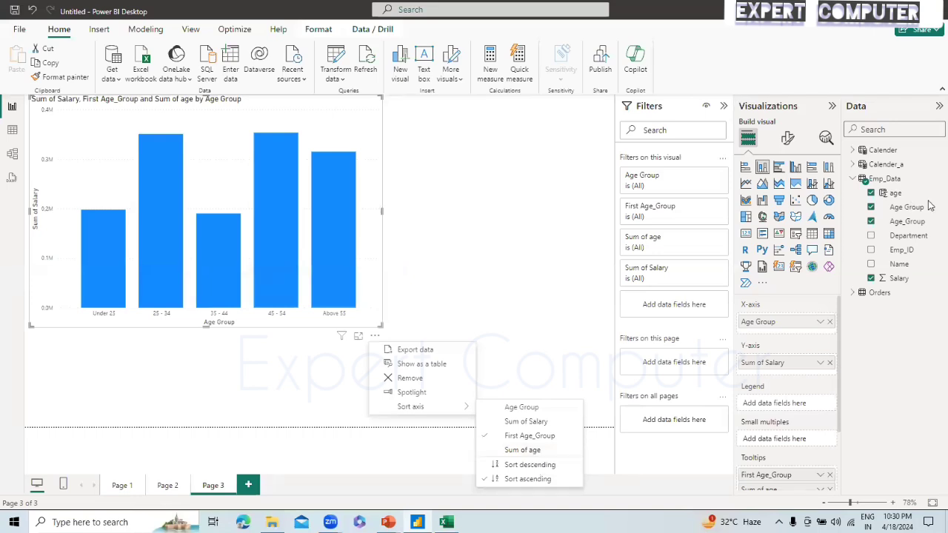
# Step: Set the age column's summarization to Don't summarize in the Emp_Data table
pyautogui.click(11, 131)
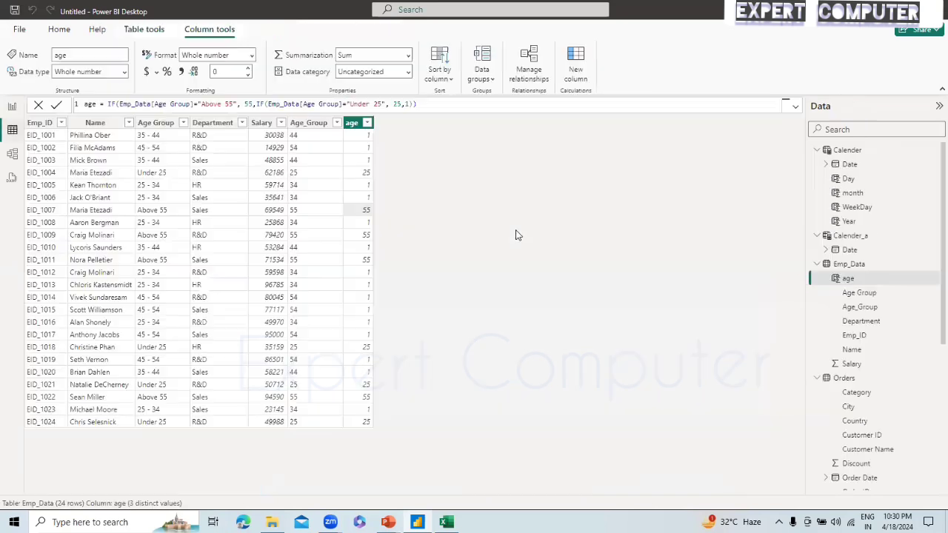
pyautogui.click(355, 126)
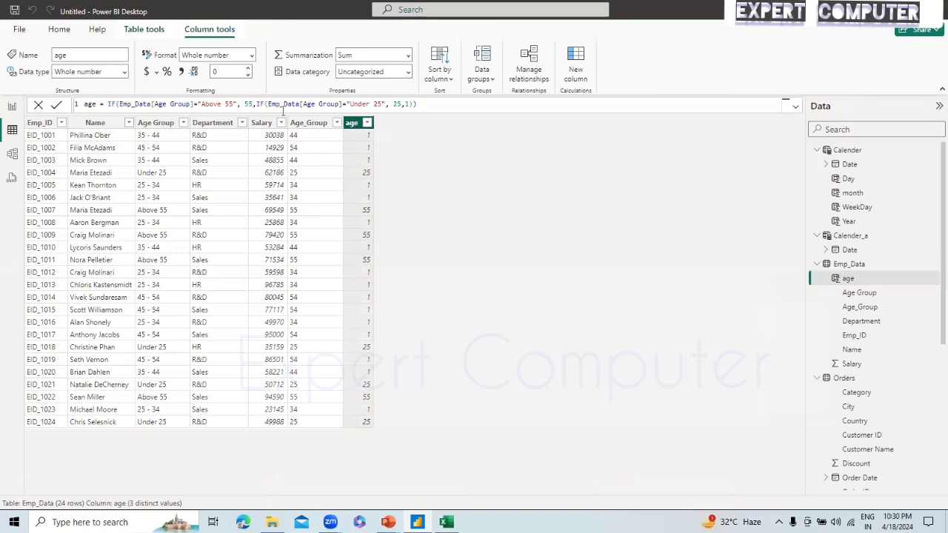
pyautogui.click(407, 56)
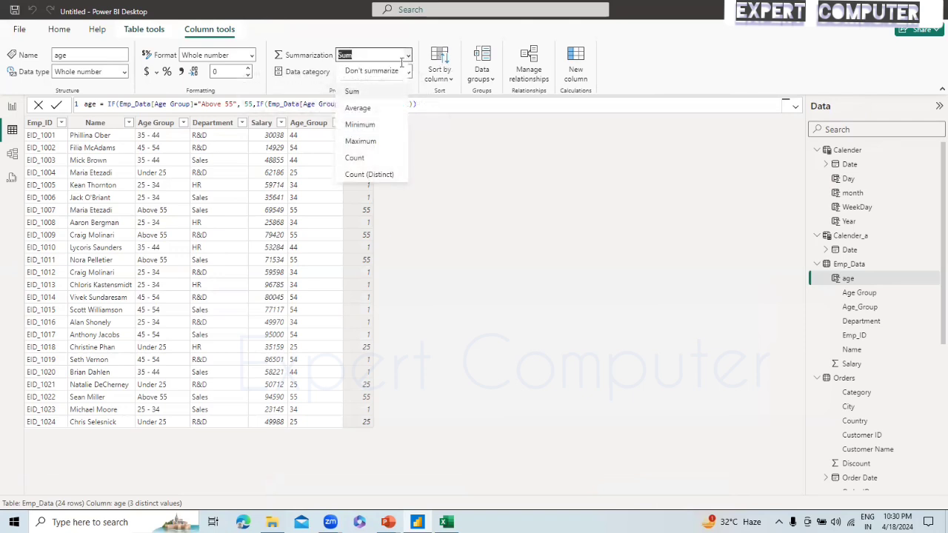
pyautogui.click(386, 72)
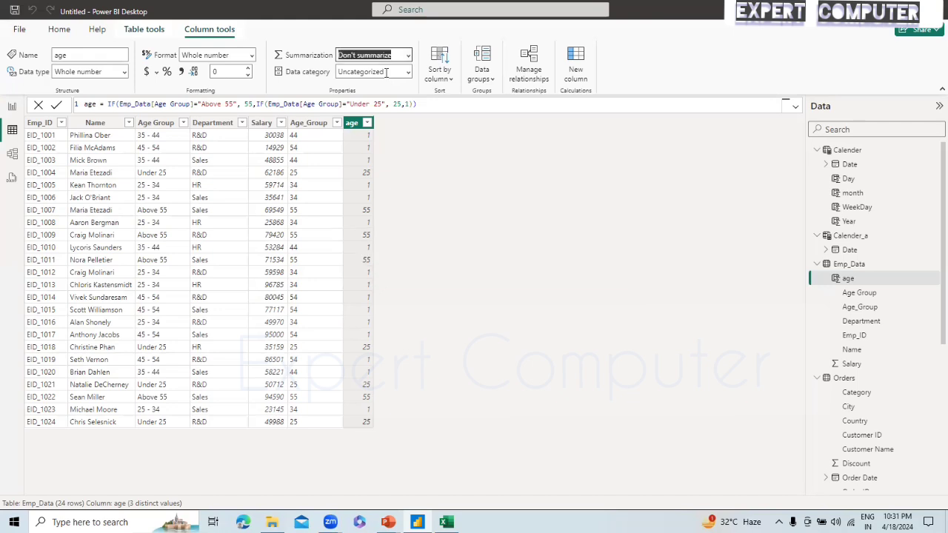
pyautogui.click(597, 287)
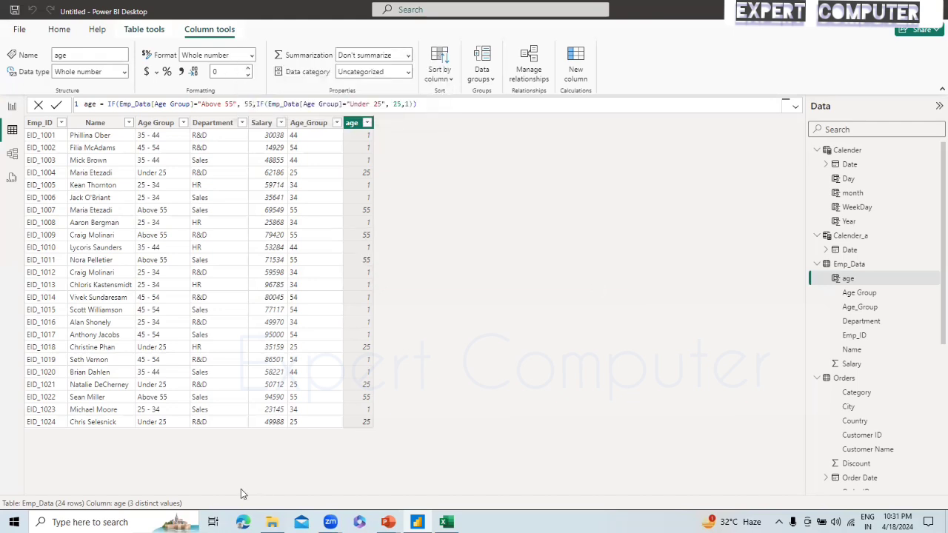
# Step: Return to the report and sort the salary chart's axis first by Sum of Salary and then by Sum of age
pyautogui.click(12, 106)
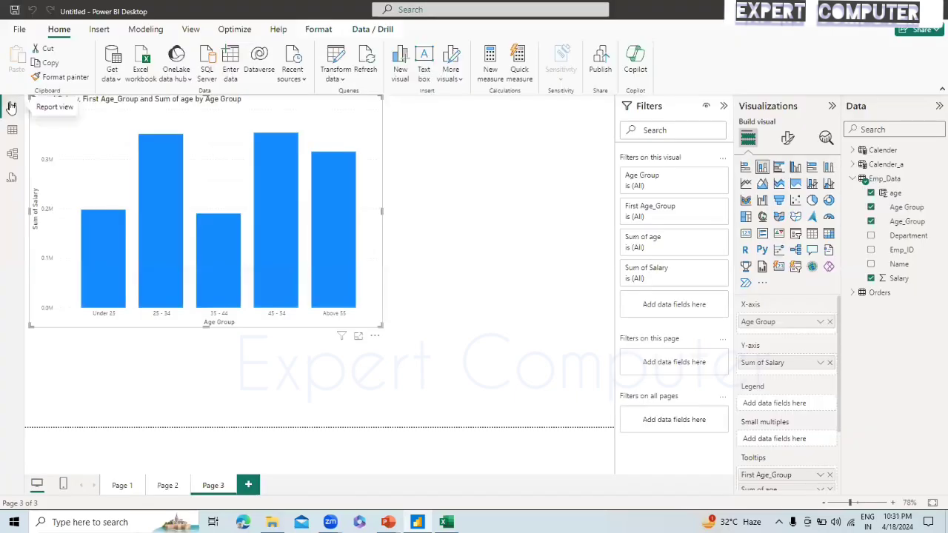
pyautogui.click(375, 337)
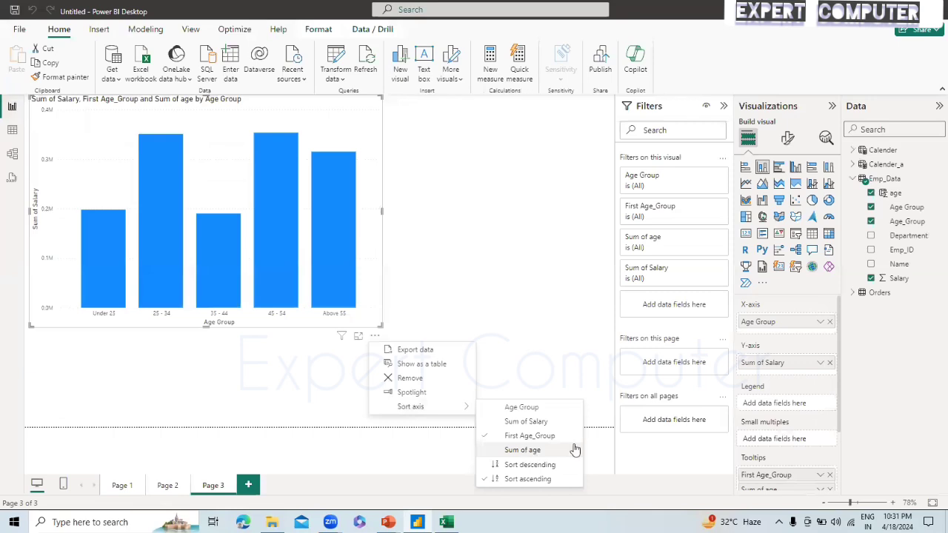
pyautogui.click(528, 422)
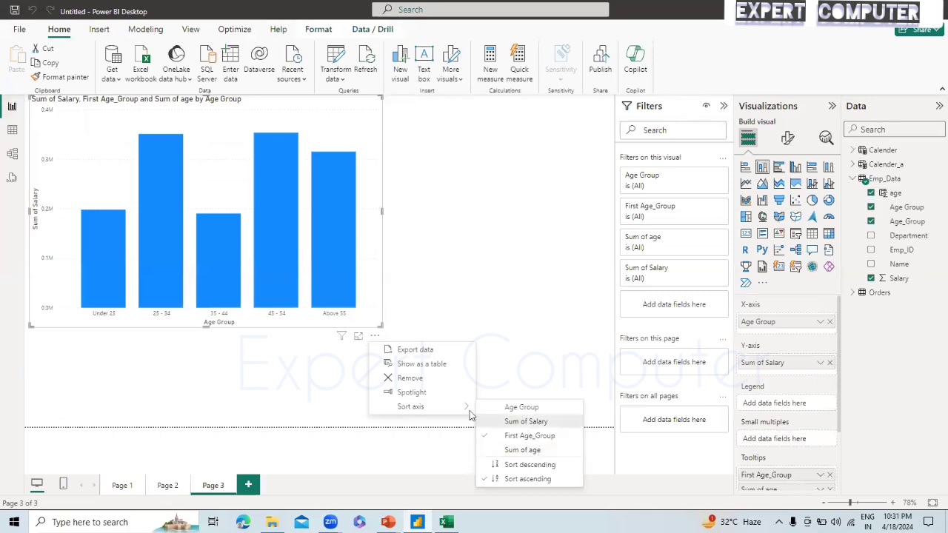
pyautogui.click(375, 335)
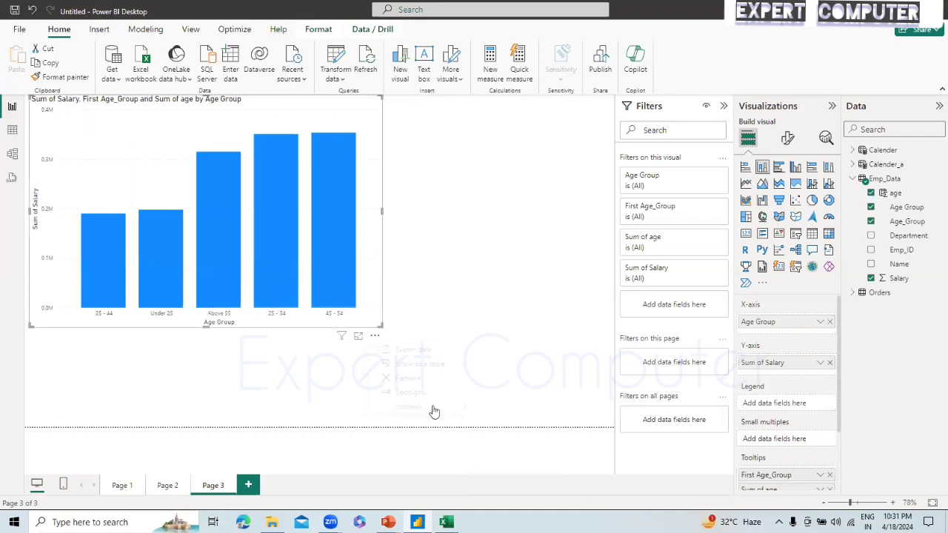
pyautogui.moveTo(436, 409)
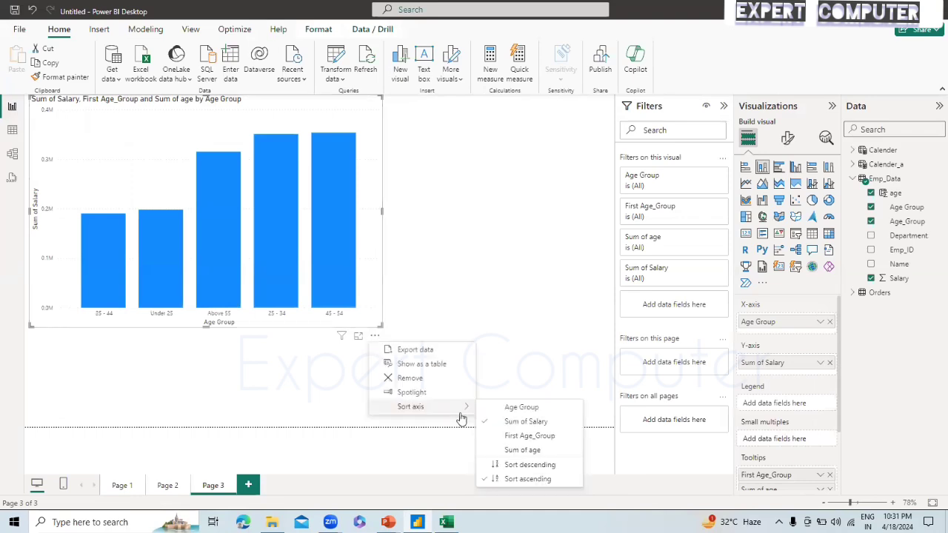
pyautogui.click(531, 450)
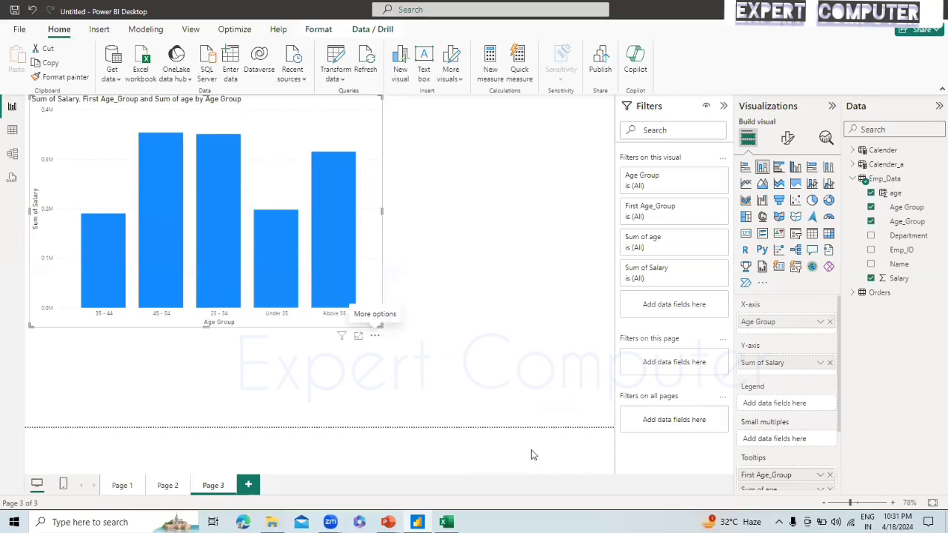
# Step: Remove First Age_Group and Sum of age from the salary chart's tooltips, keeping Age Group on the X-axis
pyautogui.click(830, 474)
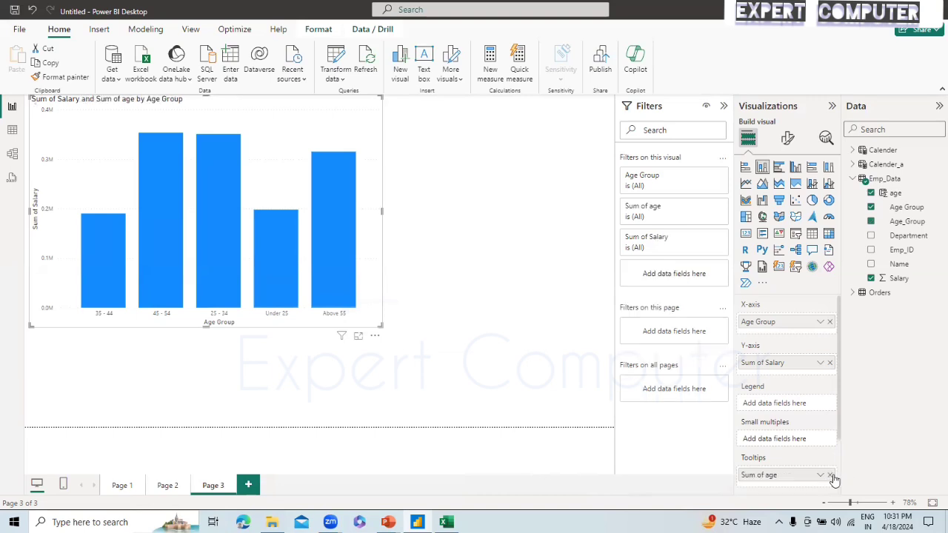
pyautogui.click(829, 474)
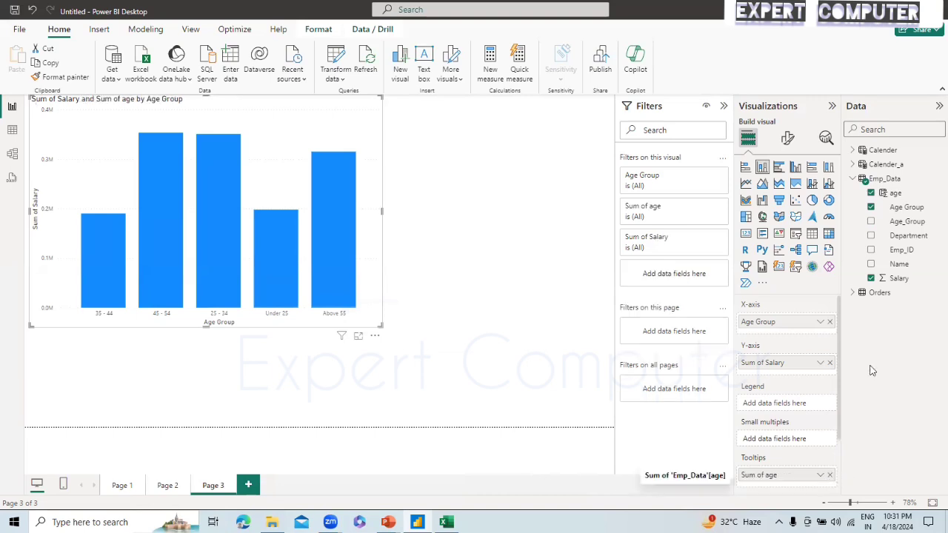
pyautogui.click(872, 208)
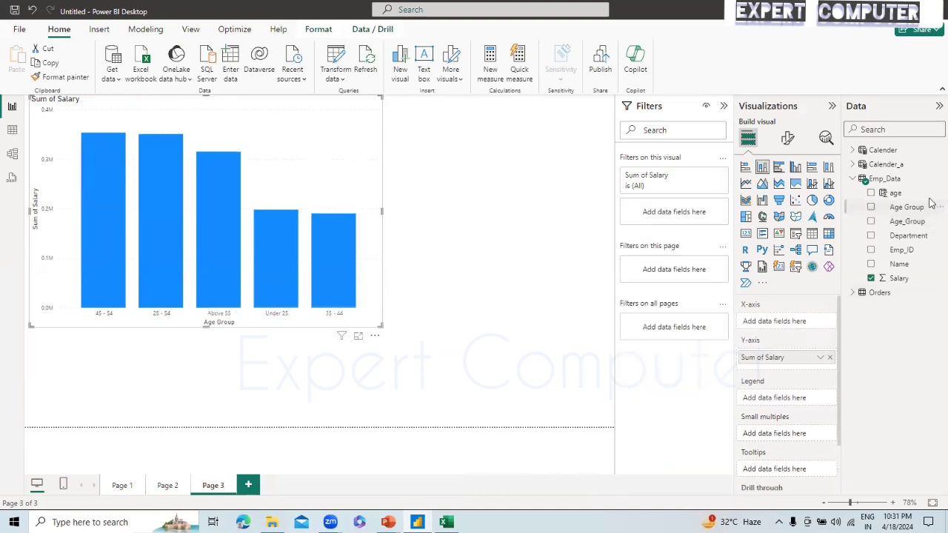
pyautogui.click(872, 208)
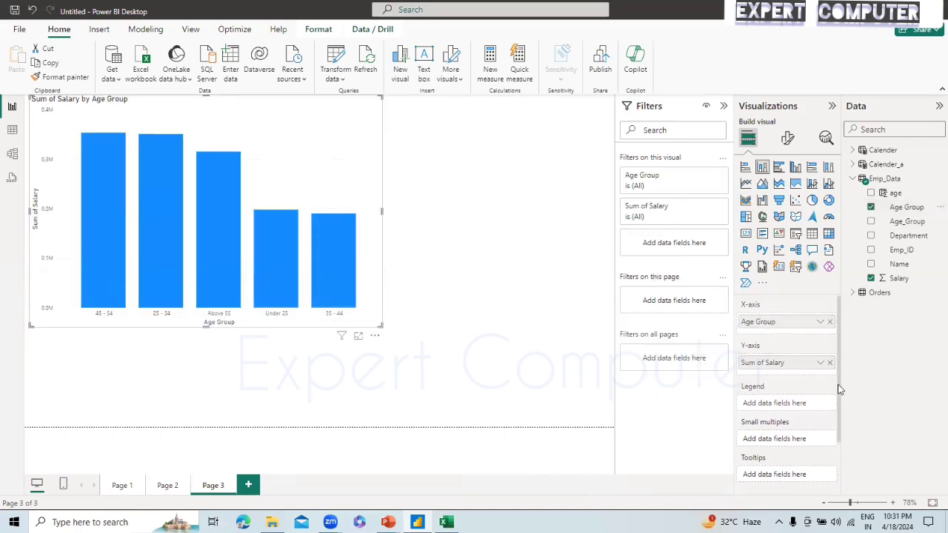
# Step: Add the age column from Emp_Data to the salary chart's tooltips
pyautogui.scroll(-1, 840, 416)
pyautogui.scroll(1, 839, 356)
pyautogui.scroll(-1, 839, 414)
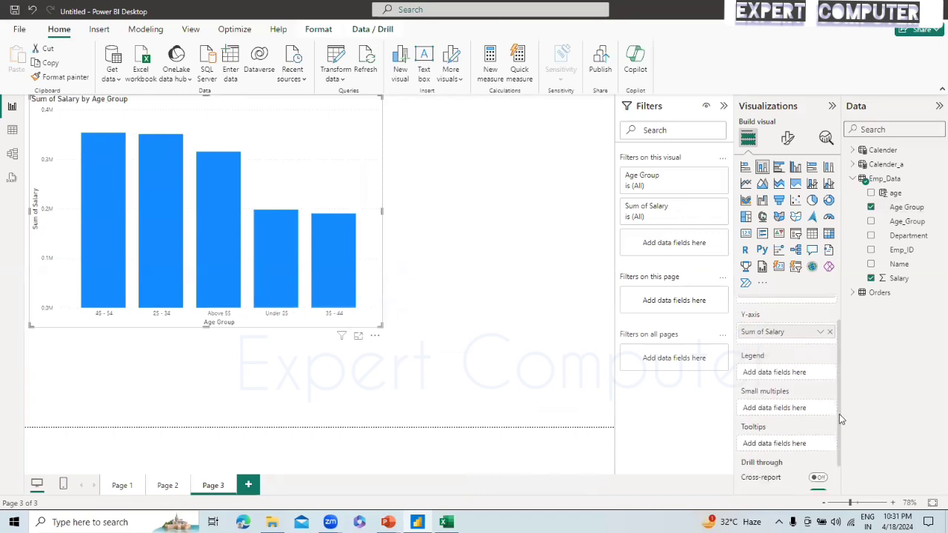
pyautogui.scroll(-1, 839, 421)
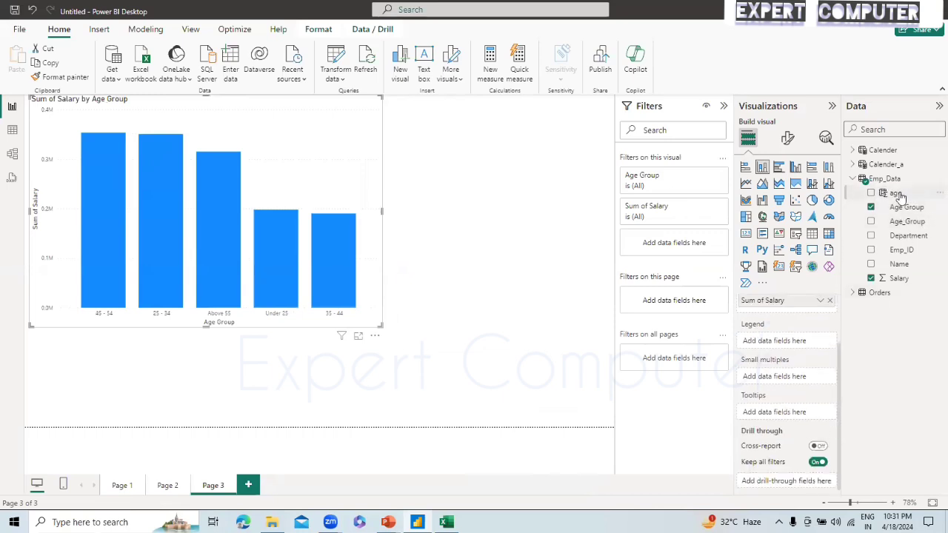
pyautogui.moveTo(802, 379); pyautogui.dragTo(787, 418)
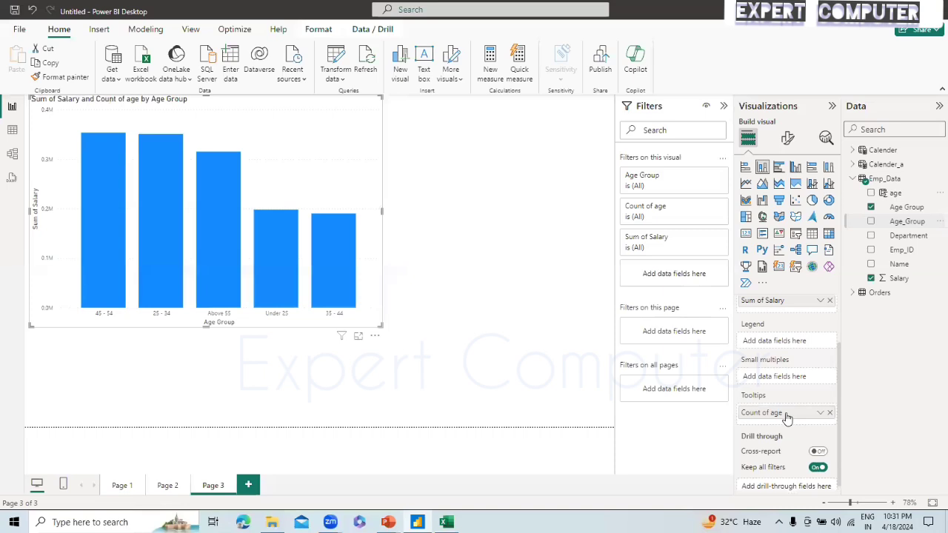
# Step: Examine the salary chart's axis sort options and the aggregation and move options of Count of age in the tooltips
pyautogui.click(374, 335)
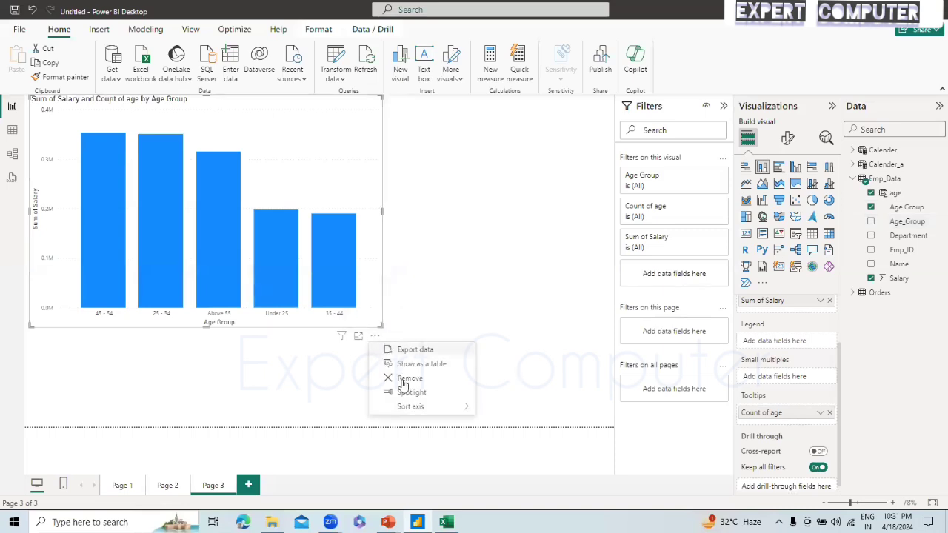
pyautogui.moveTo(412, 407)
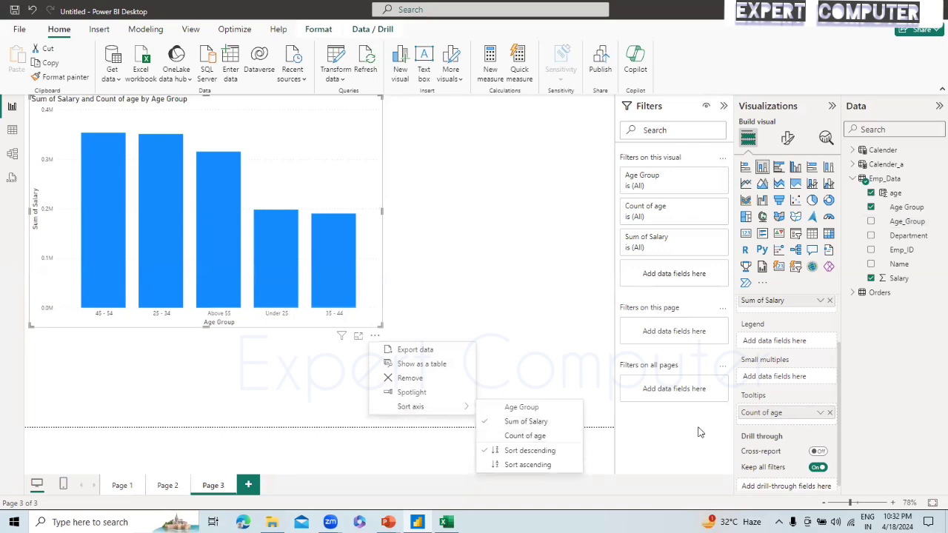
pyautogui.click(820, 414)
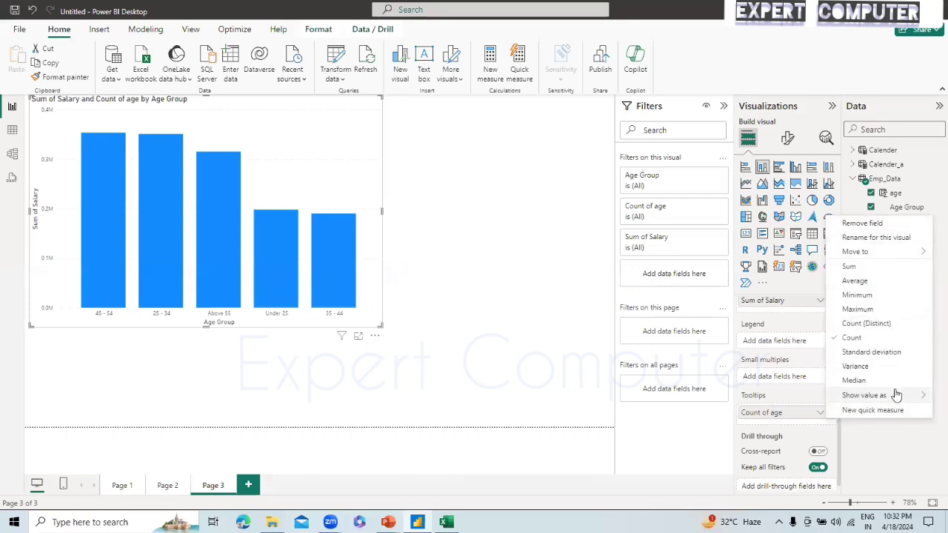
pyautogui.moveTo(887, 401)
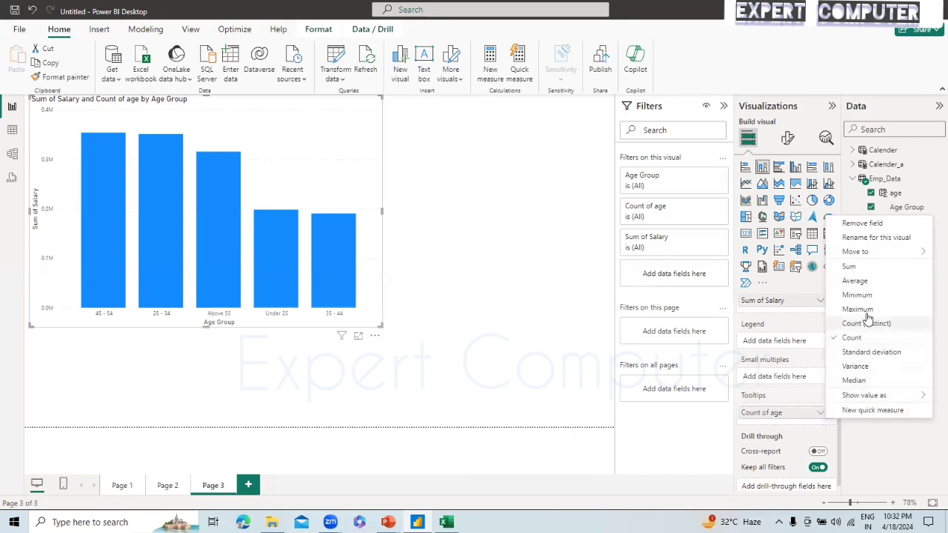
pyautogui.moveTo(857, 254)
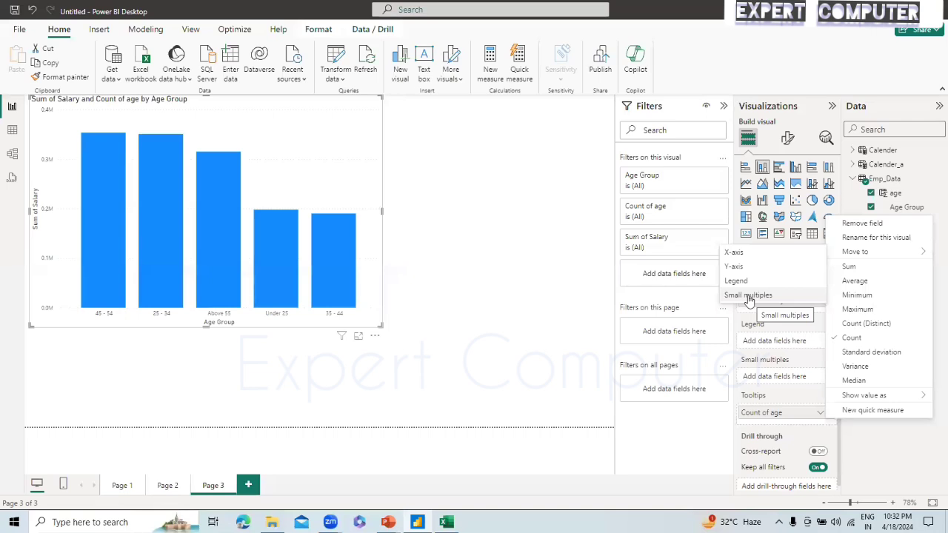
# Step: Sort the salary chart's axis by Count of age in ascending order
pyautogui.click(376, 337)
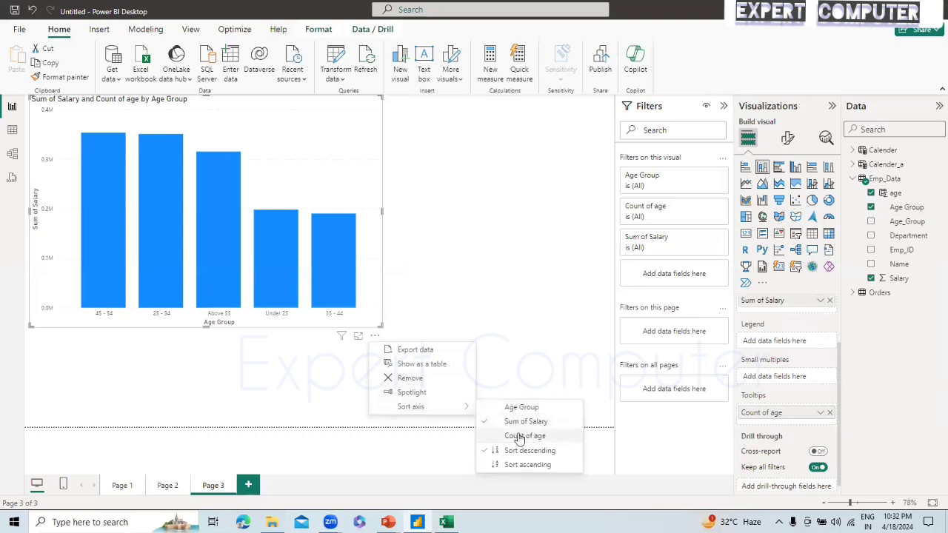
pyautogui.click(520, 437)
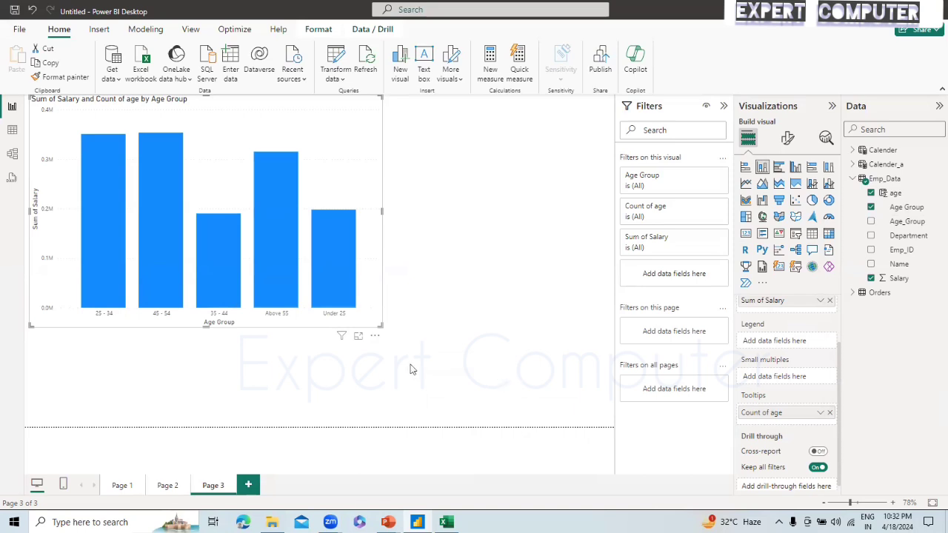
pyautogui.click(375, 337)
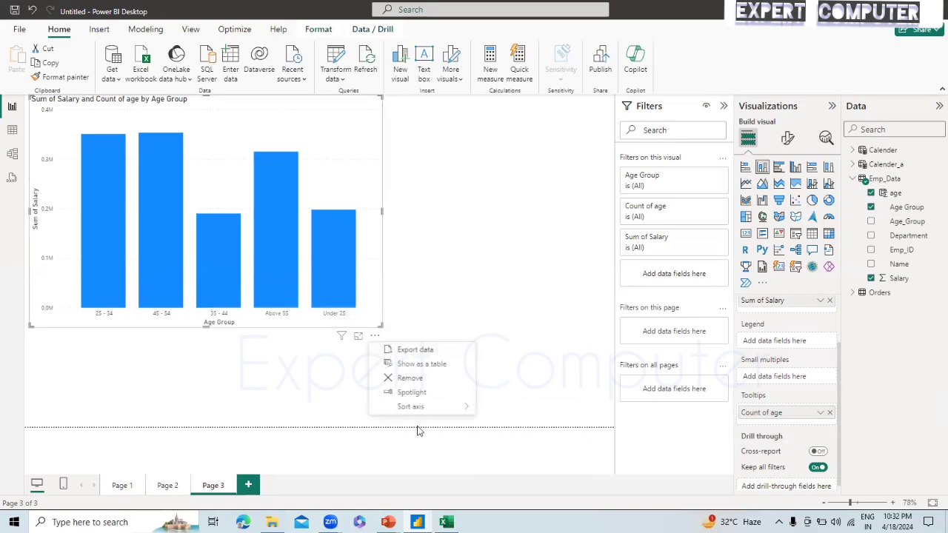
pyautogui.moveTo(417, 411)
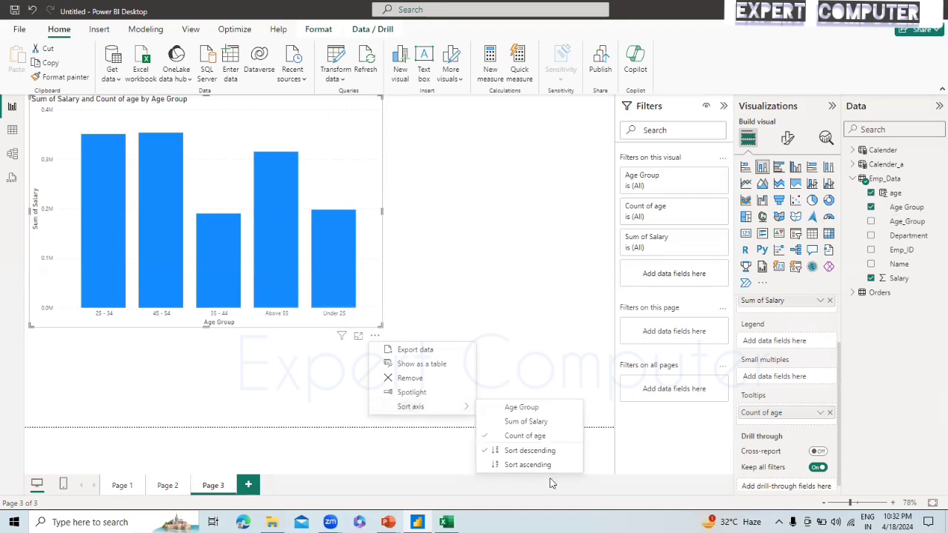
pyautogui.click(537, 466)
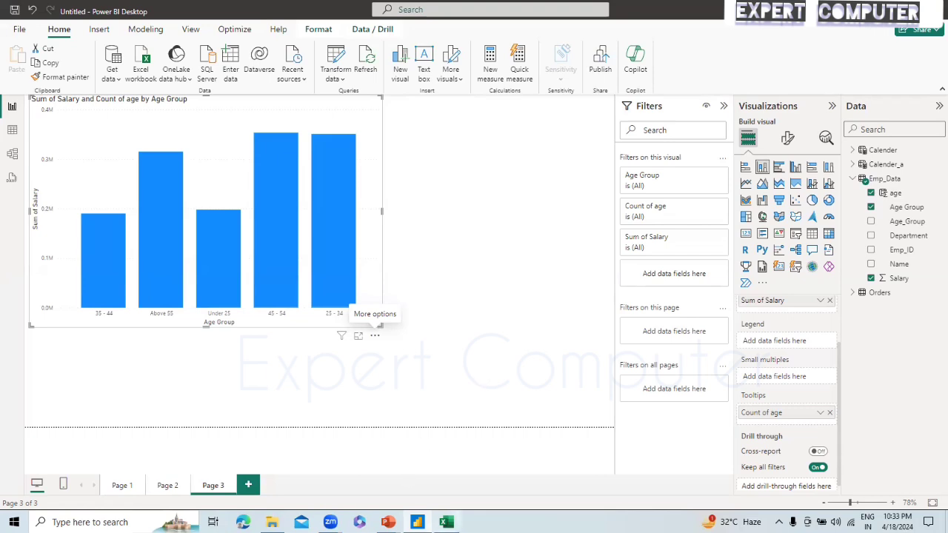
# Step: Switch to the Power BI Dax presentation in PowerPoint and browse from the Assignment slide back to the DAX Aggregation functions slide
pyautogui.moveTo(388, 522)
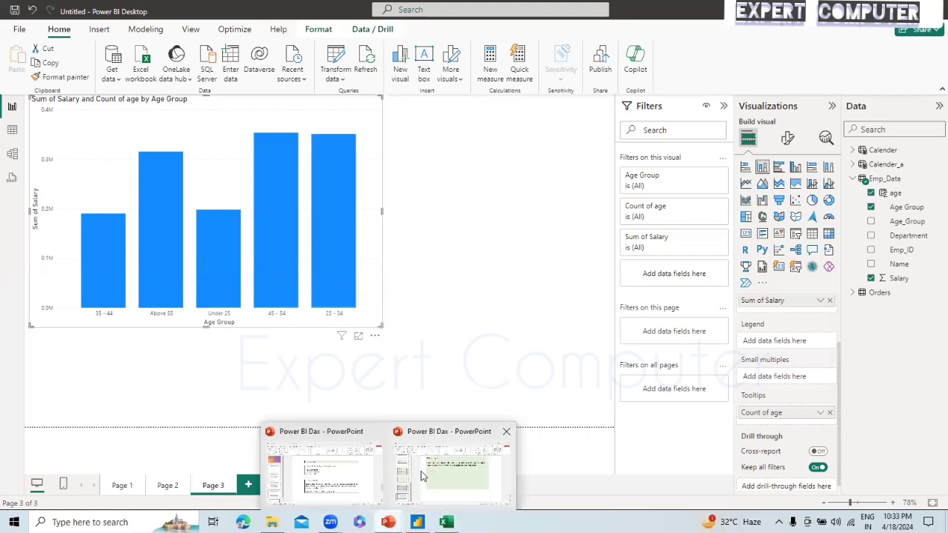
pyautogui.click(448, 478)
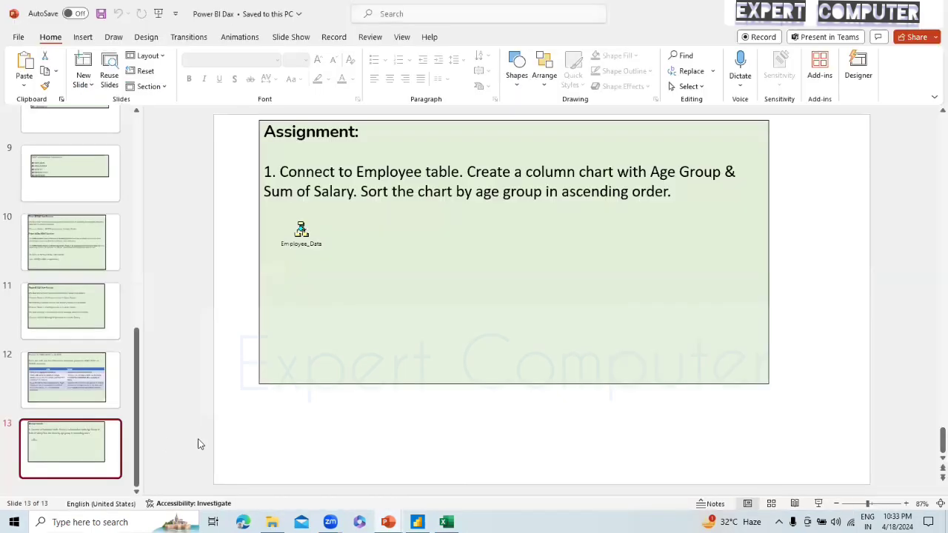
pyautogui.click(83, 398)
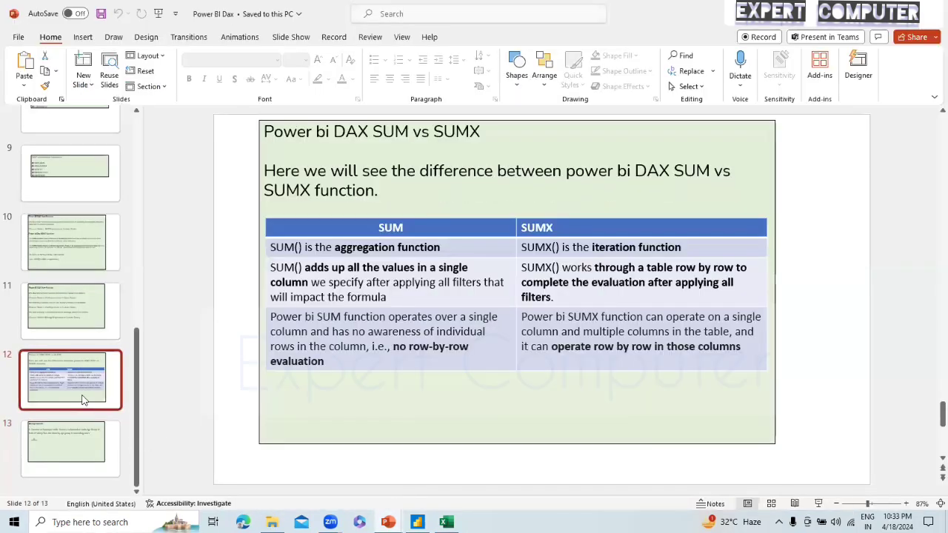
pyautogui.press('Up')
pyautogui.press('Up')
pyautogui.press('Up')
pyautogui.press('Down')
pyautogui.press('Down')
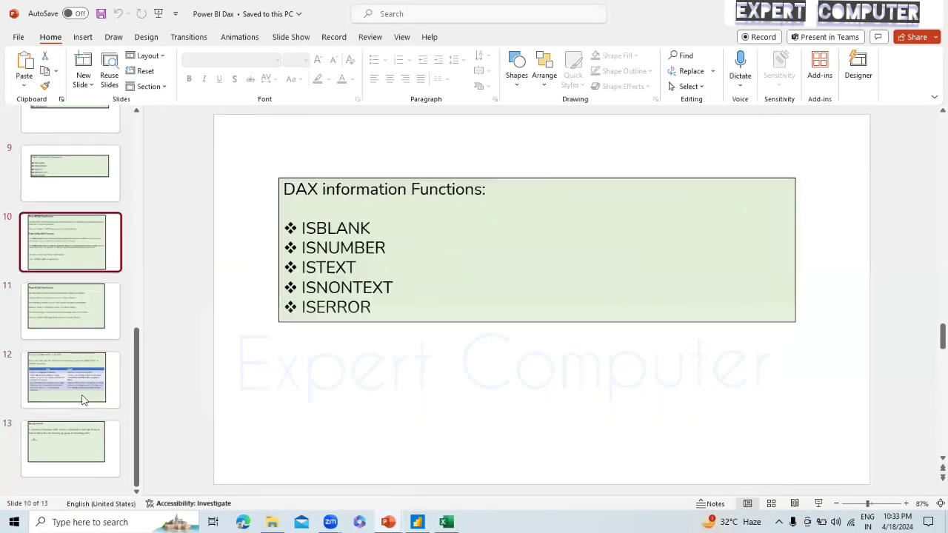
pyautogui.press('Up')
pyautogui.press('Up')
pyautogui.press('Up')
pyautogui.press('Up')
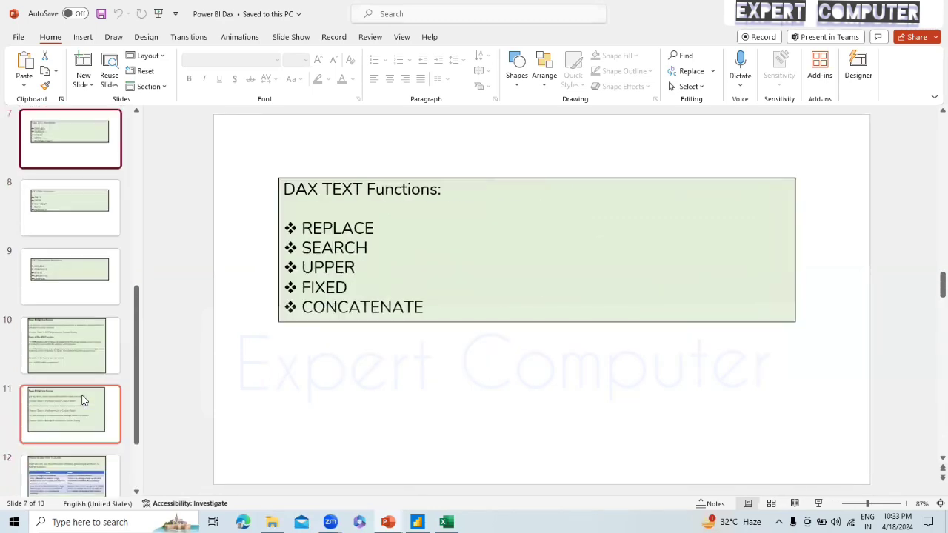
pyautogui.press('Up')
pyautogui.press('Up')
pyautogui.press('Up')
pyautogui.press('Up')
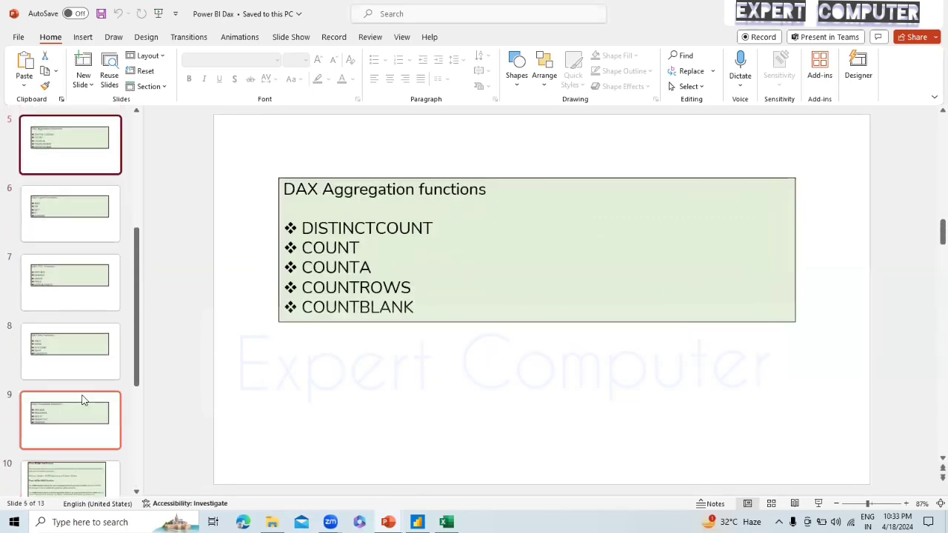
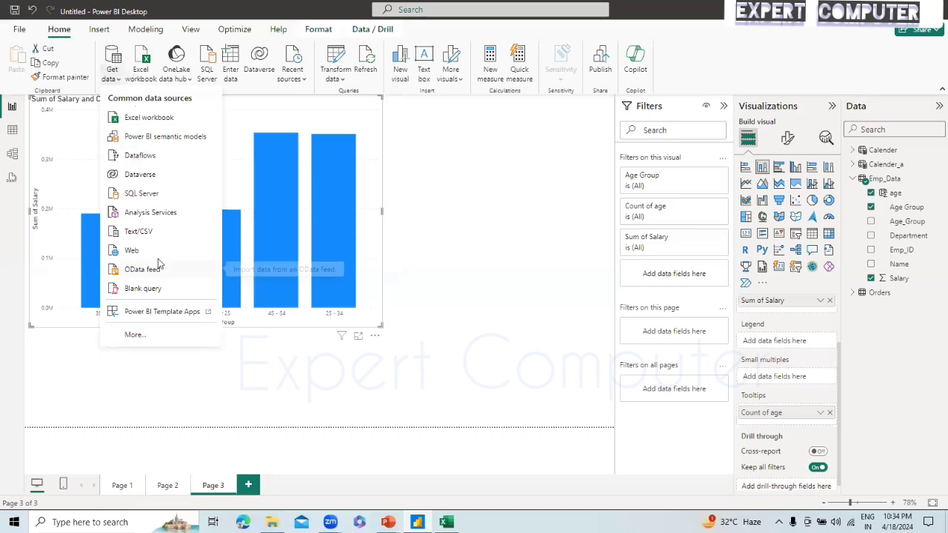
# Step: Load Sheet1 from the Cutomer Excel workbook in the Data_Sources folder into the report
pyautogui.click(335, 74)
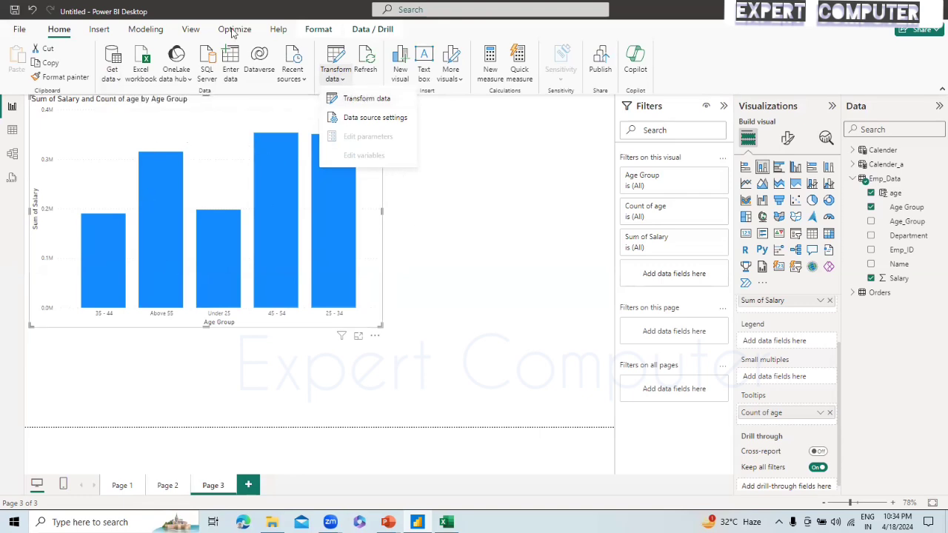
pyautogui.click(232, 30)
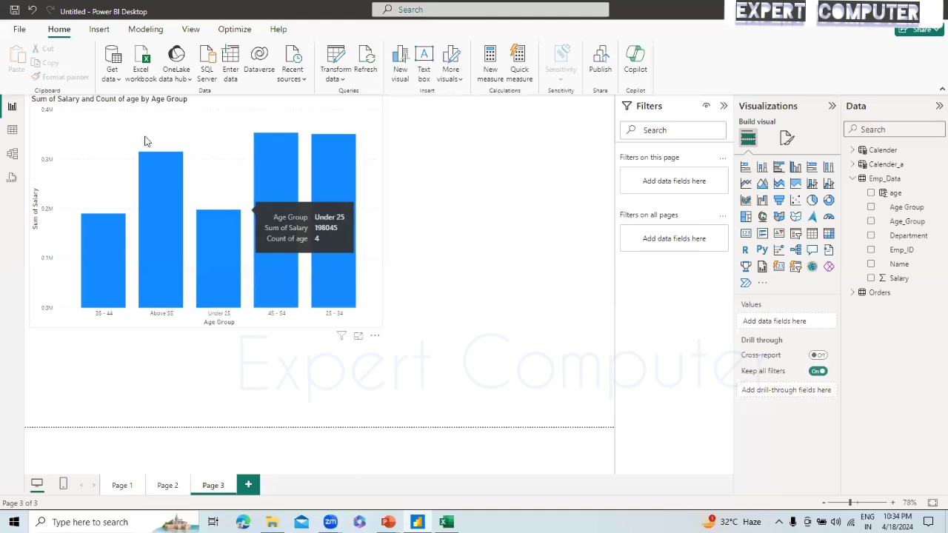
pyautogui.click(113, 77)
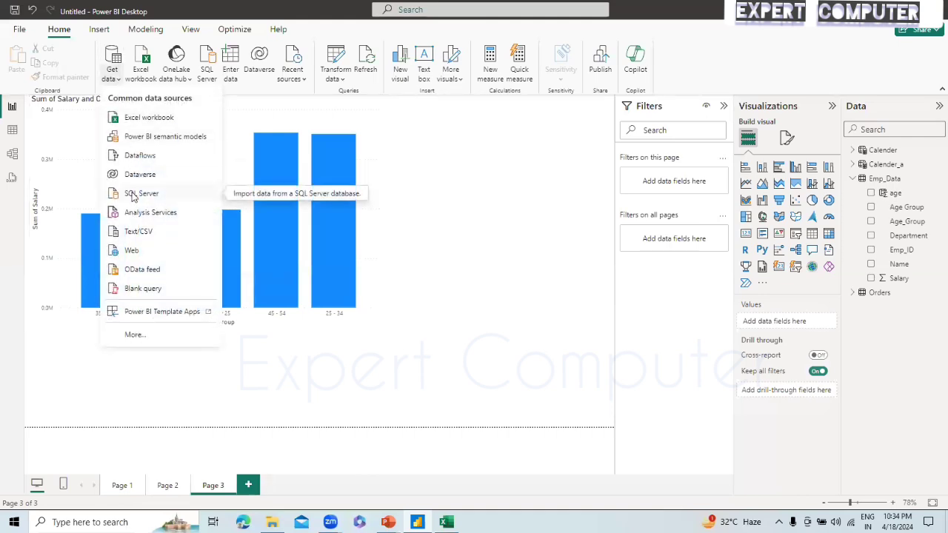
pyautogui.click(146, 118)
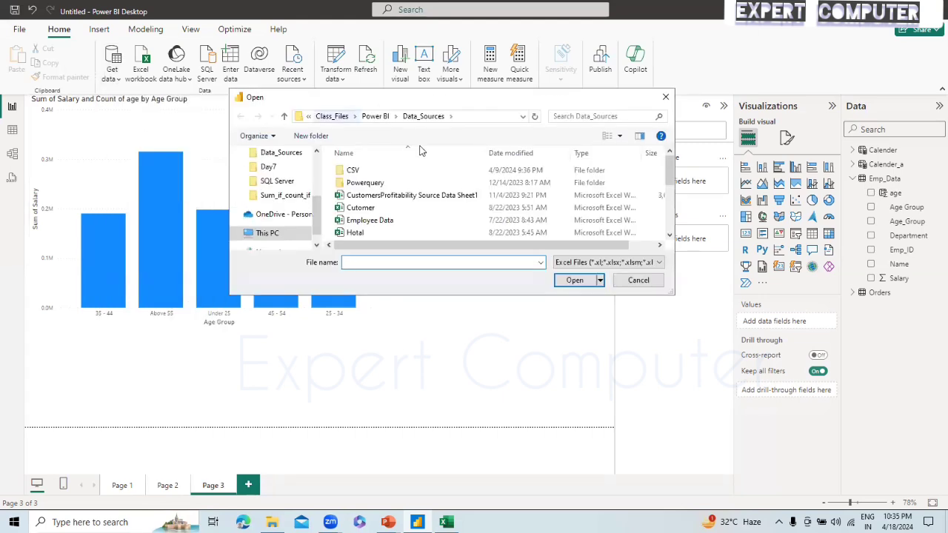
pyautogui.click(370, 209)
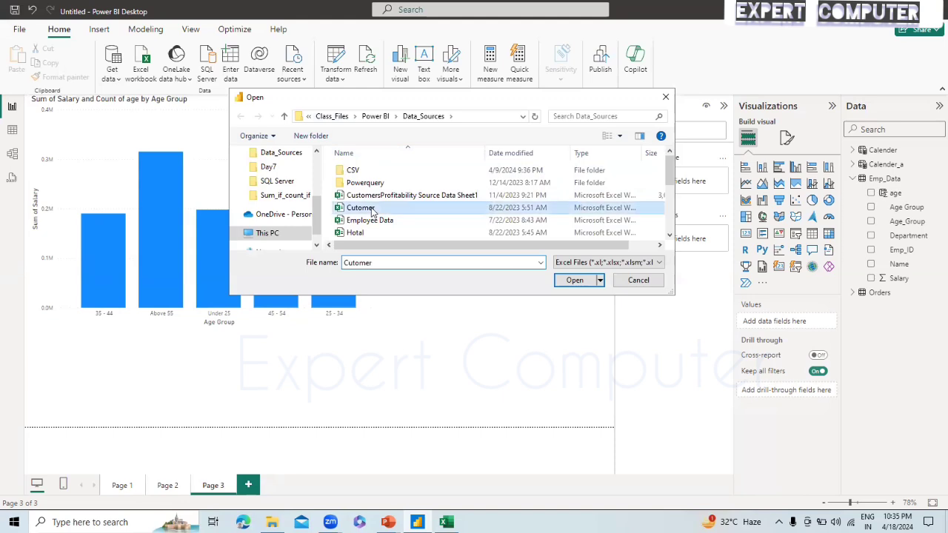
pyautogui.click(574, 281)
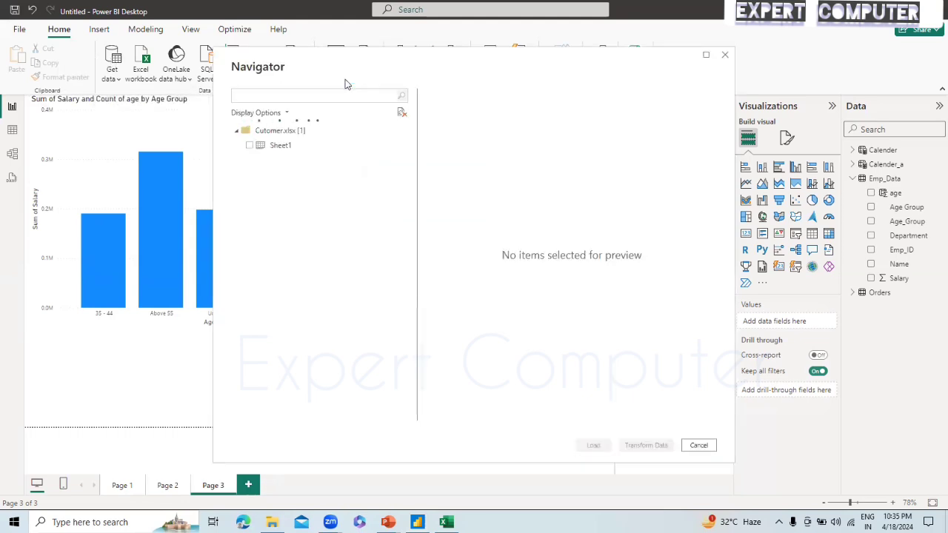
pyautogui.click(249, 145)
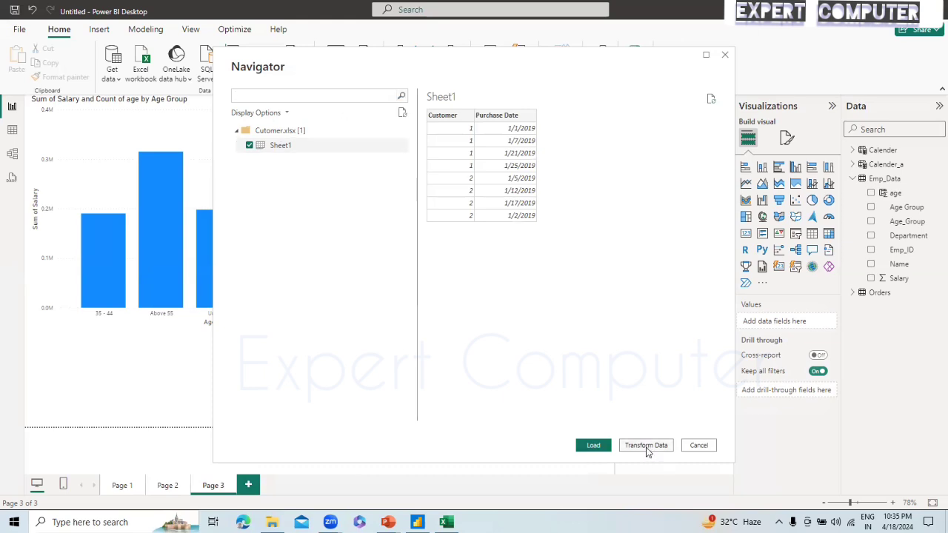
pyautogui.click(595, 446)
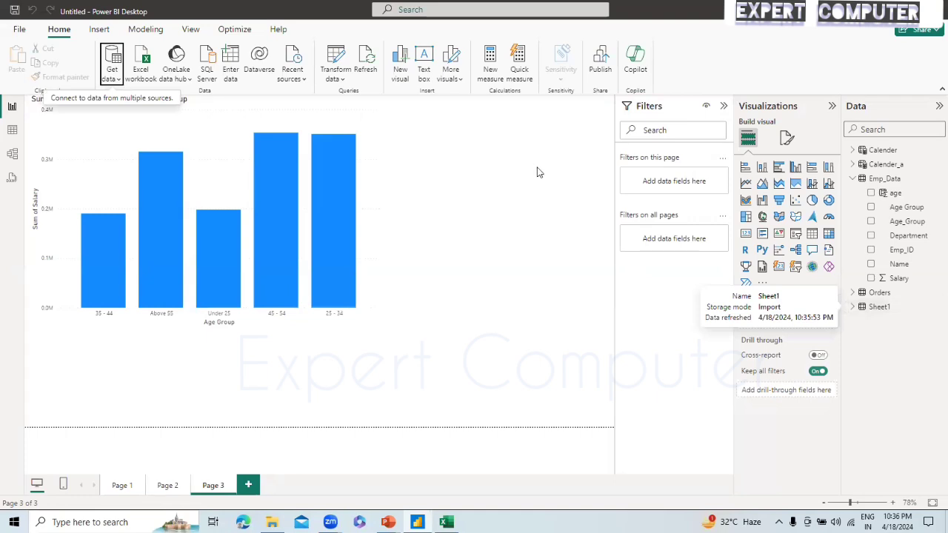
# Step: Open the Power Query Editor and examine the Orders query's M code in the Advanced Editor
pyautogui.click(344, 80)
pyautogui.click(350, 94)
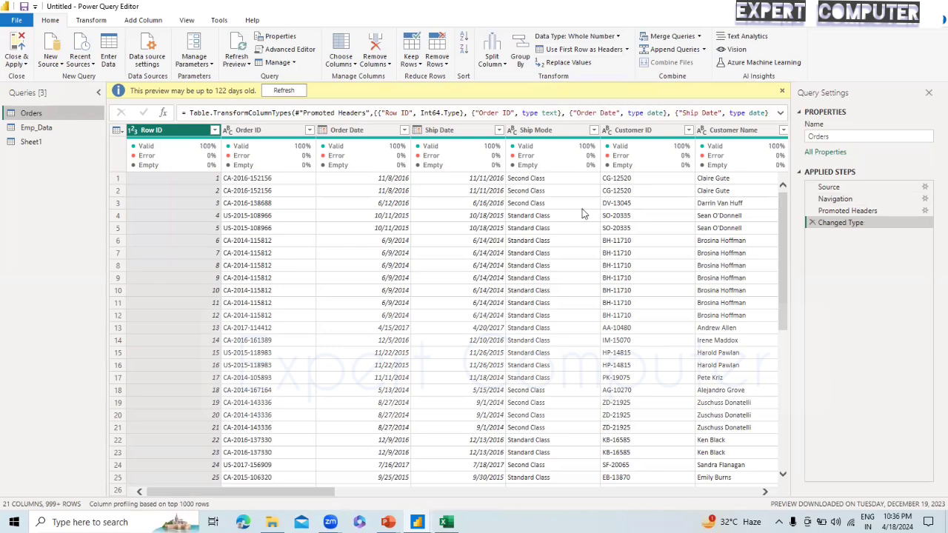
pyautogui.click(290, 52)
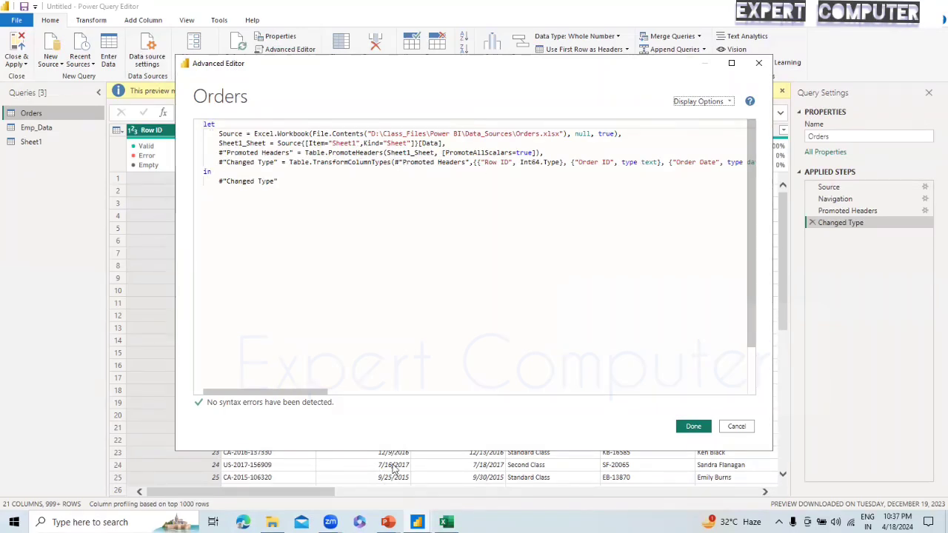
pyautogui.moveTo(291, 393)
pyautogui.mouseDown()
pyautogui.moveTo(444, 393)
pyautogui.moveTo(289, 392)
pyautogui.mouseUp()
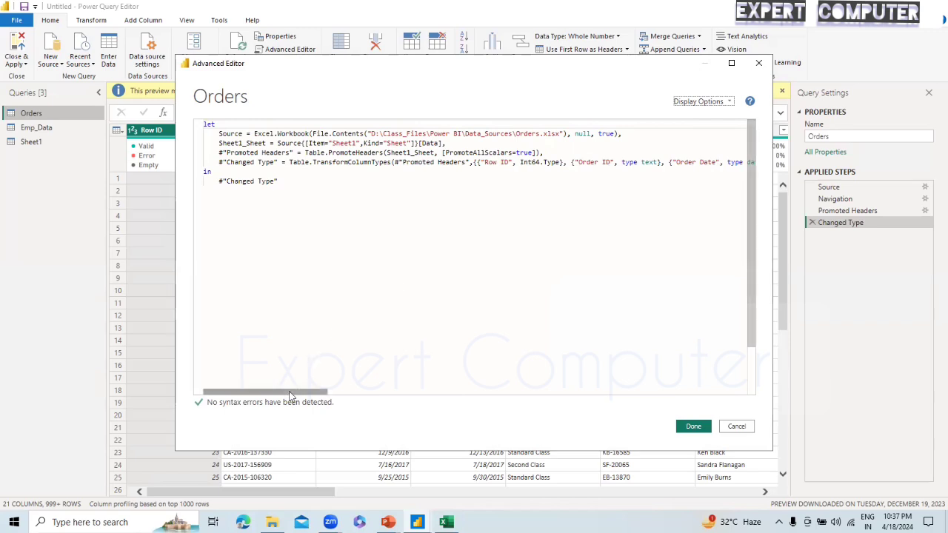
# Step: Examine the Orders query's full Changed Type code line, close the Advanced Editor and dismiss the preview age notice
pyautogui.moveTo(308, 392); pyautogui.dragTo(592, 393)
pyautogui.moveTo(639, 412); pyautogui.dragTo(701, 415)
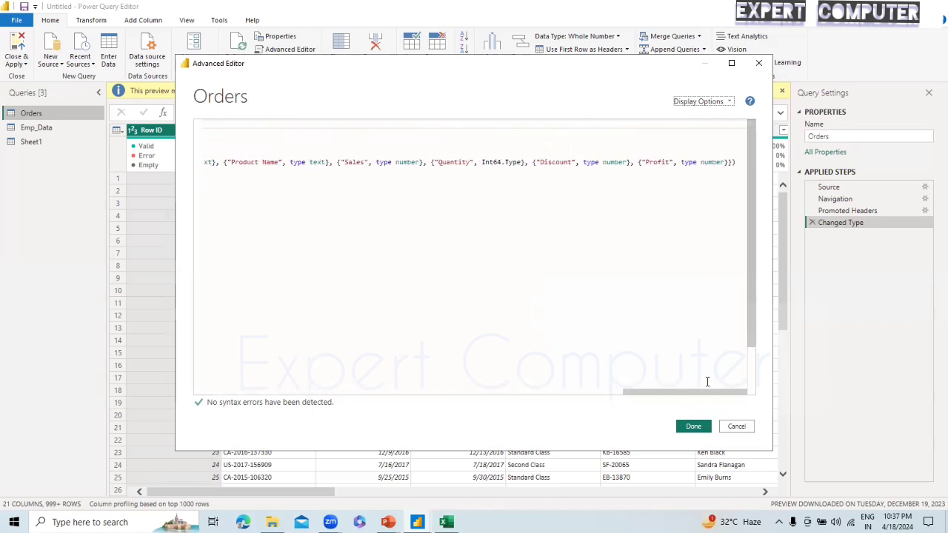
pyautogui.moveTo(701, 397); pyautogui.dragTo(252, 365)
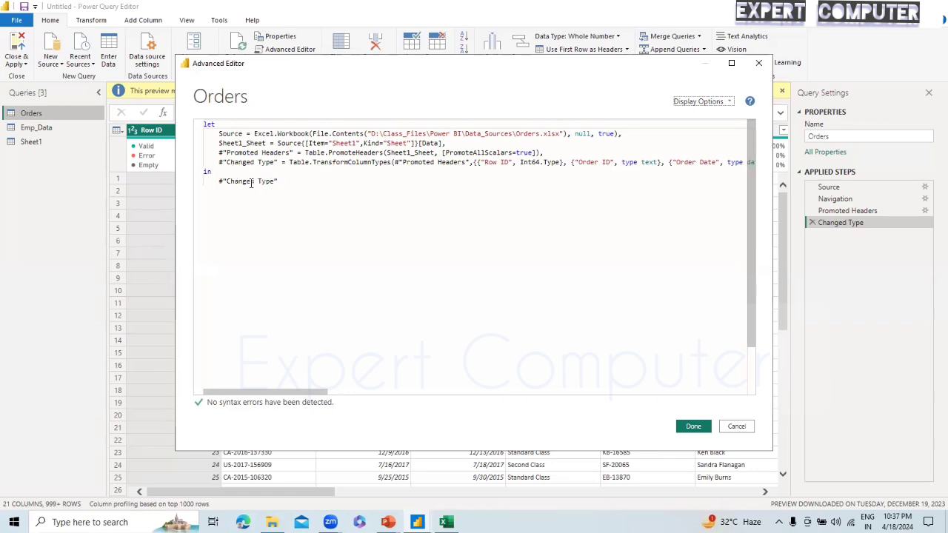
pyautogui.click(692, 427)
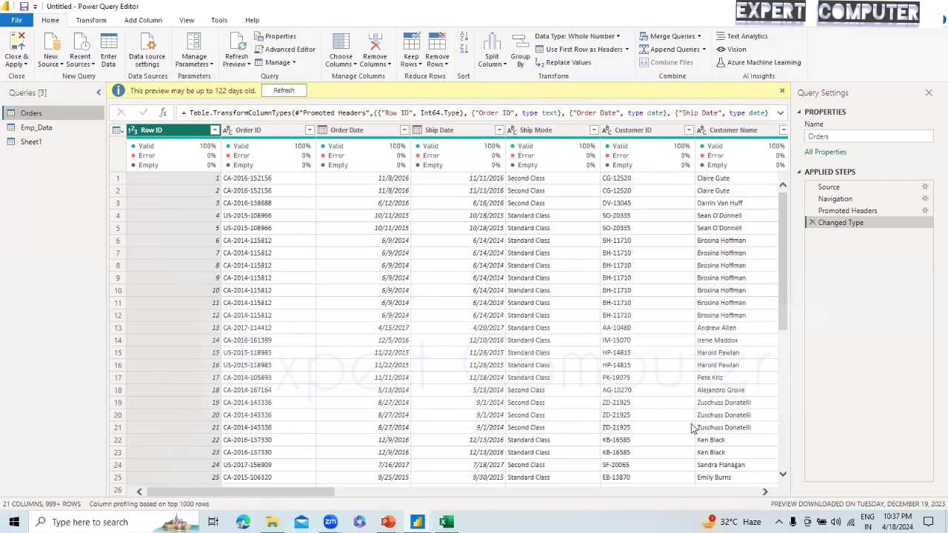
pyautogui.click(780, 92)
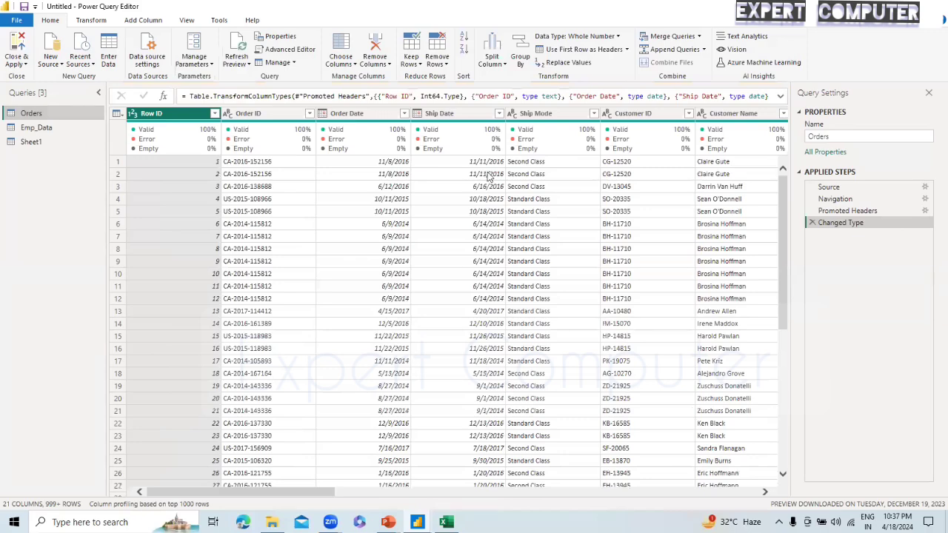
# Step: View the Emp_Data and Sheet1 queries, and close the Power Query Editor with its changes applied
pyautogui.click(34, 128)
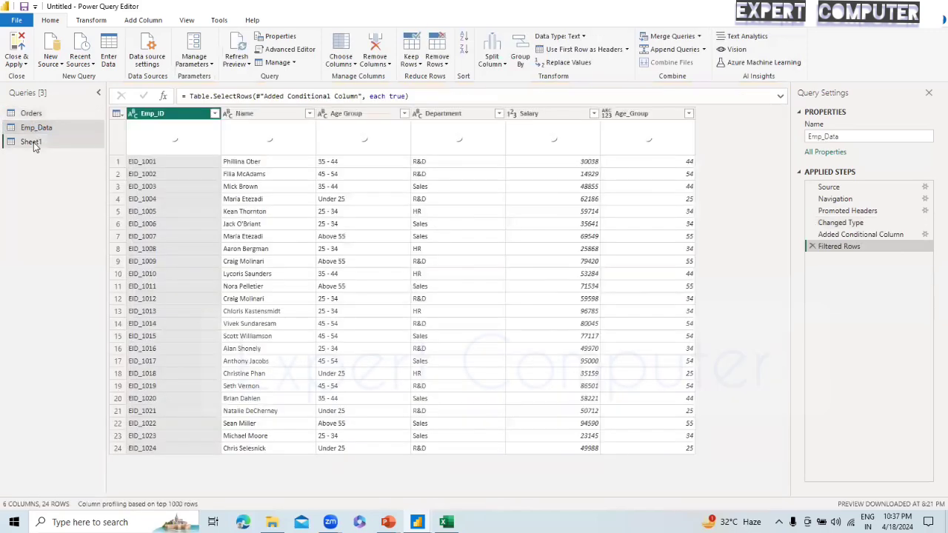
pyautogui.click(32, 143)
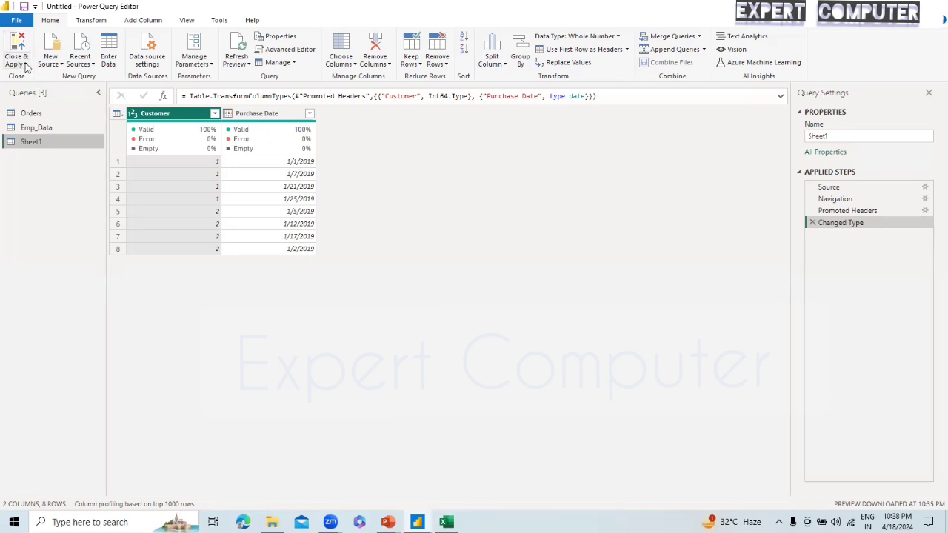
pyautogui.click(26, 65)
pyautogui.click(36, 78)
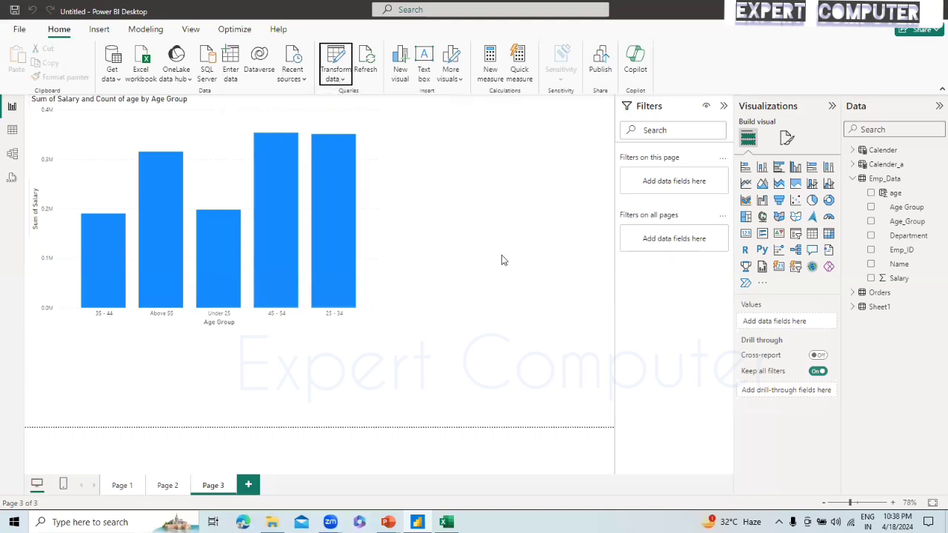
# Step: Reopen the Power Query Editor, review the Close & Apply, Apply and Close options, and return to the report window
pyautogui.click(340, 80)
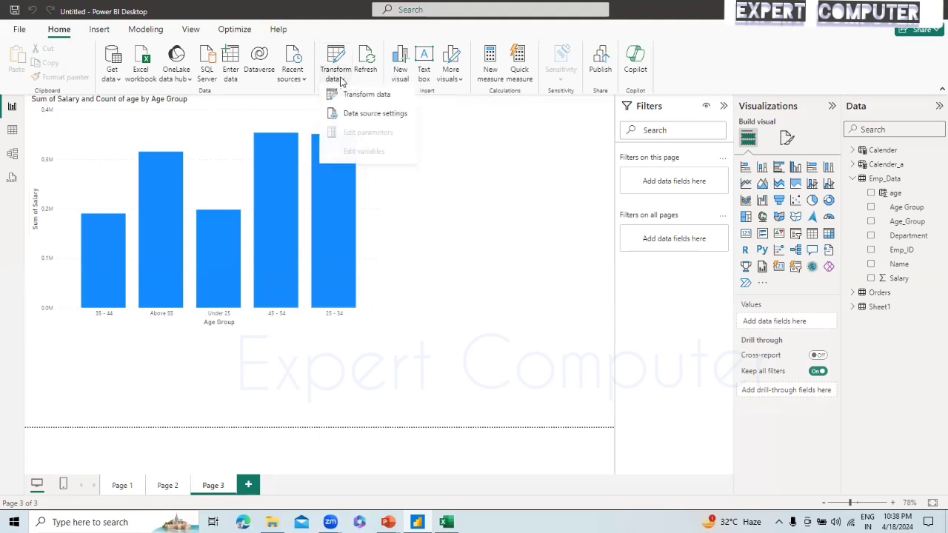
pyautogui.click(368, 101)
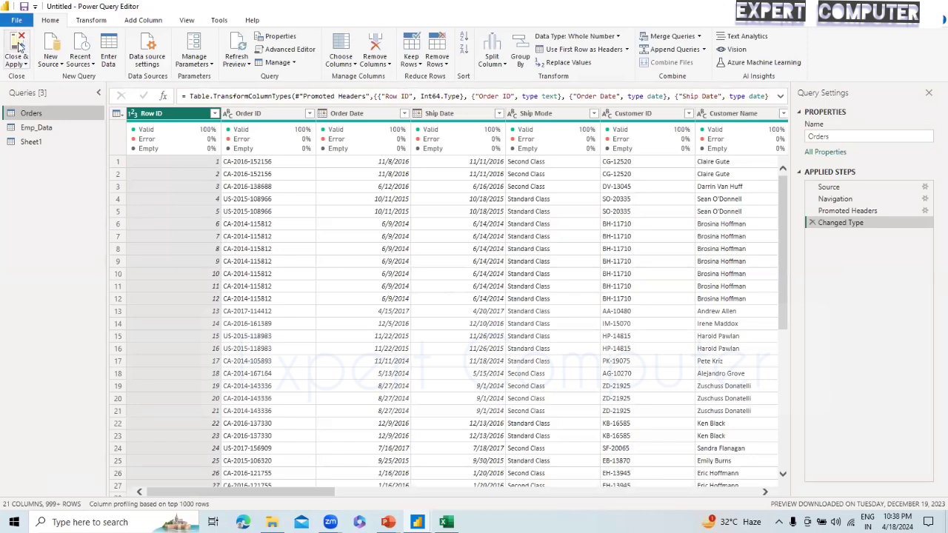
pyautogui.click(26, 65)
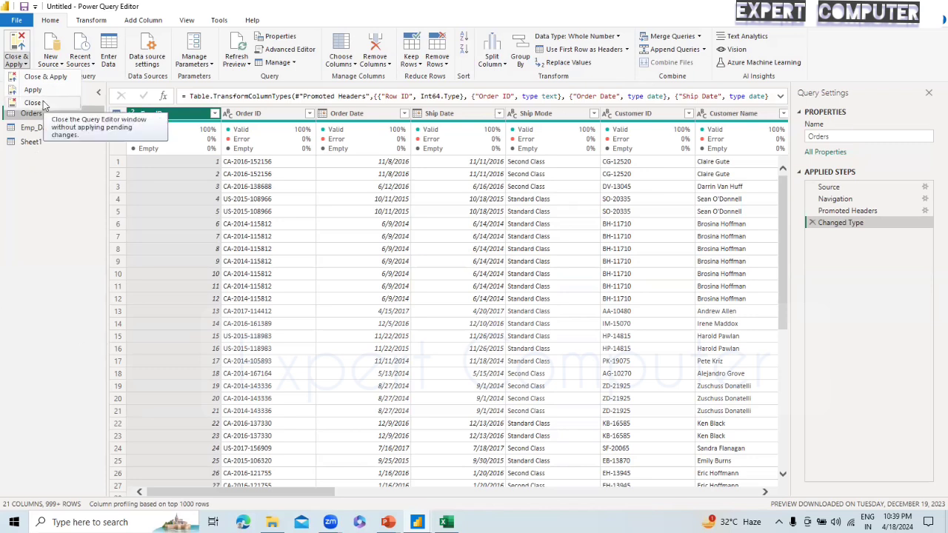
pyautogui.click(80, 268)
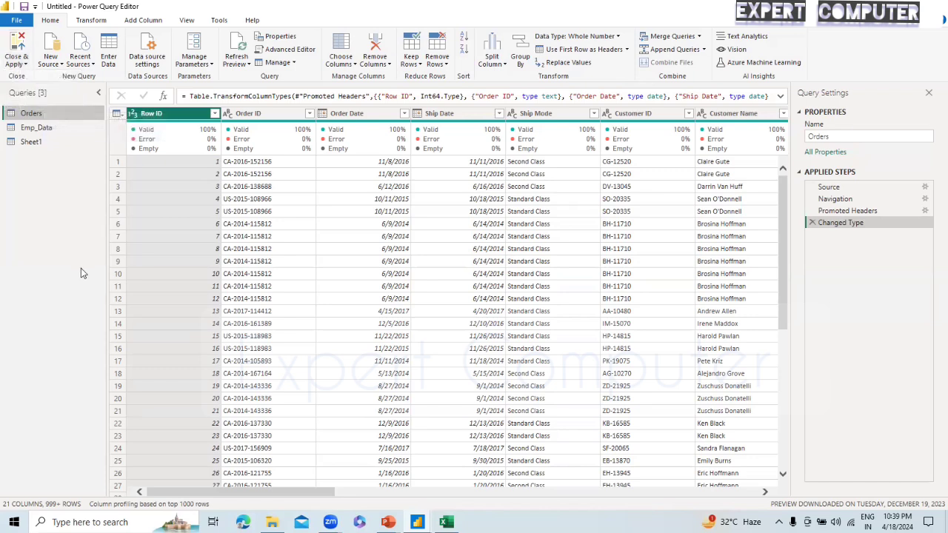
pyautogui.click(20, 64)
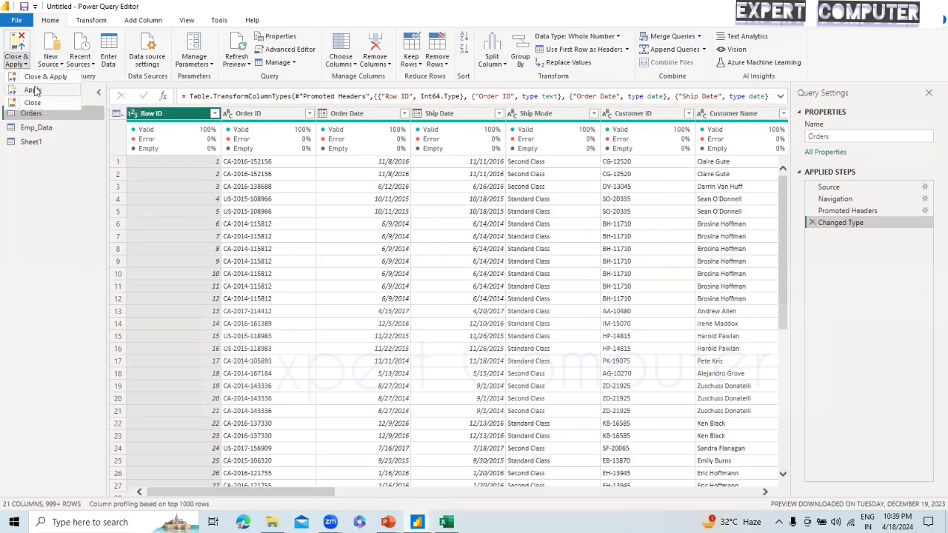
pyautogui.click(43, 299)
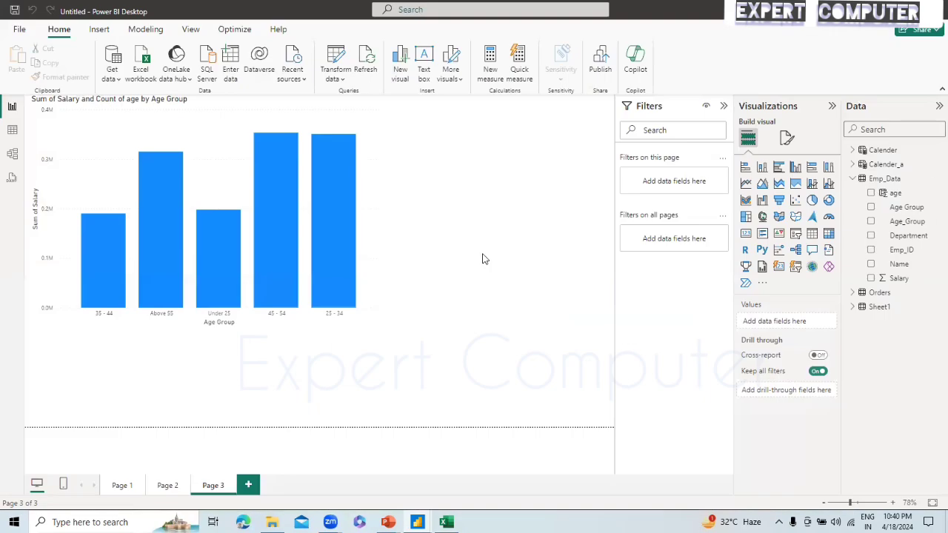
pyautogui.hotkey('alt', 'Tab')
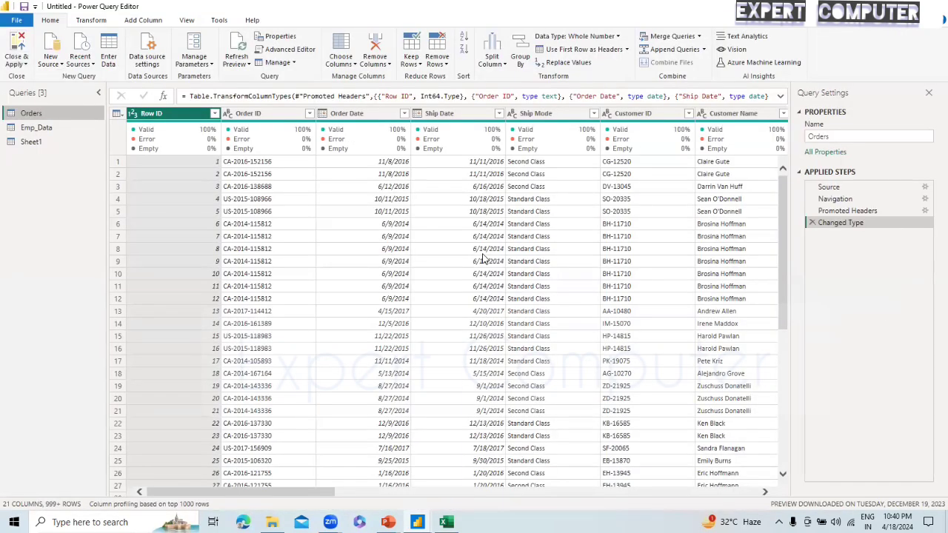
pyautogui.hotkey('alt', 'Tab')
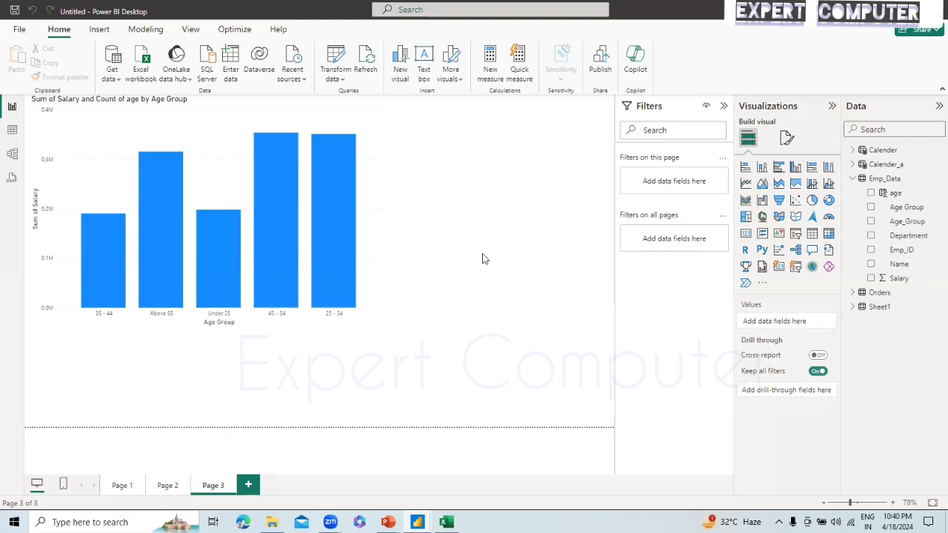
# Step: Add a new report page and insert a text box on it, widened to nearly the full page width
pyautogui.click(247, 485)
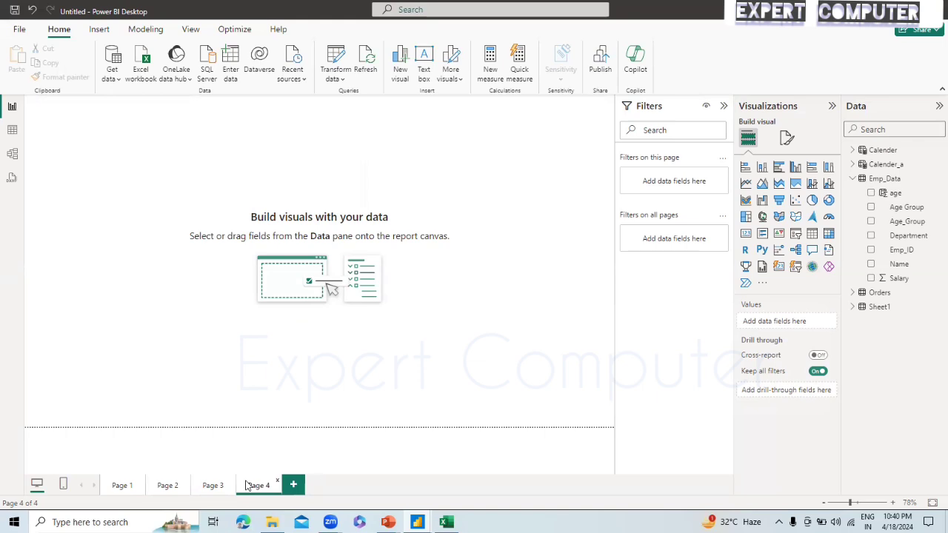
pyautogui.click(99, 30)
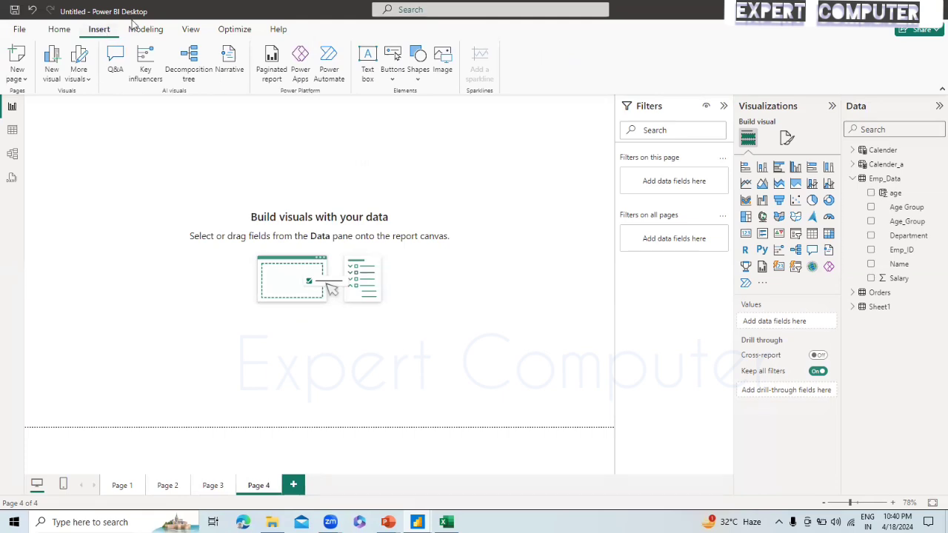
pyautogui.click(368, 59)
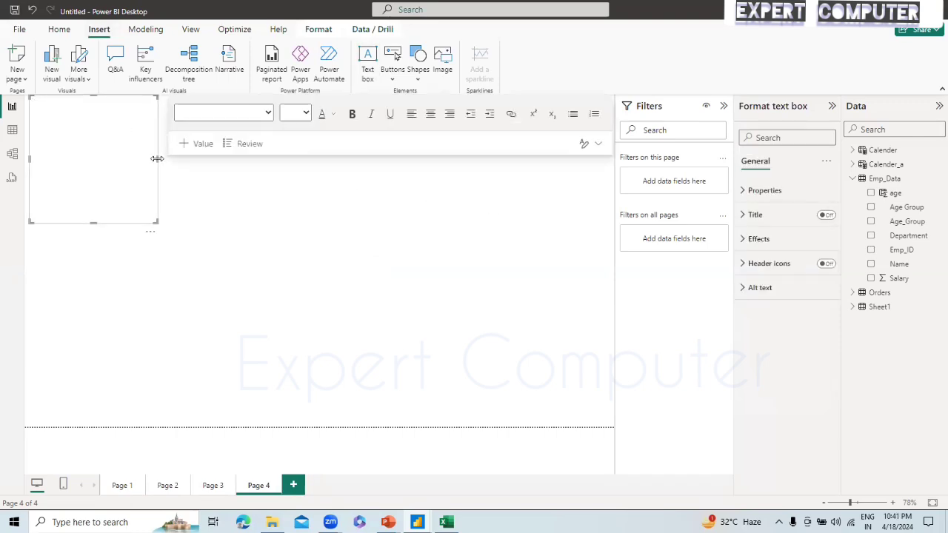
pyautogui.moveTo(157, 156); pyautogui.dragTo(594, 221)
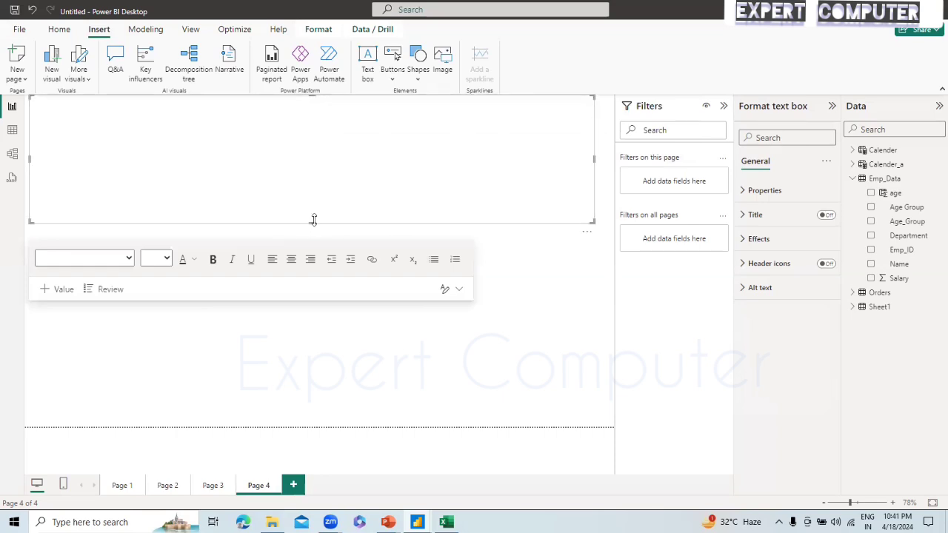
# Step: Enter the first numbered item in the text box: "Load data and manage relationship with Orders amd person."
pyautogui.click(318, 161)
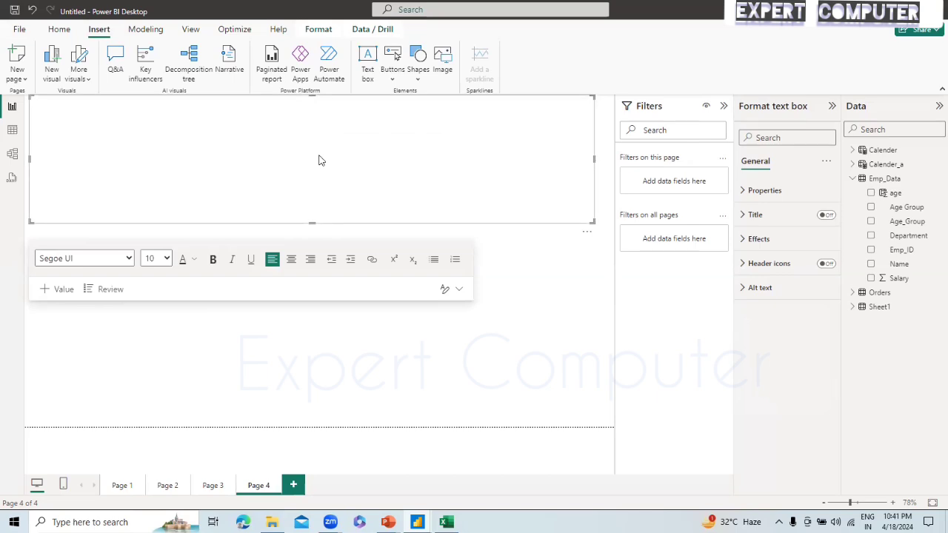
pyautogui.write('1. ')
pyautogui.write('Create')
pyautogui.press('BackSpace')
pyautogui.press('BackSpace')
pyautogui.press('BackSpace')
pyautogui.press('BackSpace')
pyautogui.write('Load data and pmanage relationsh')
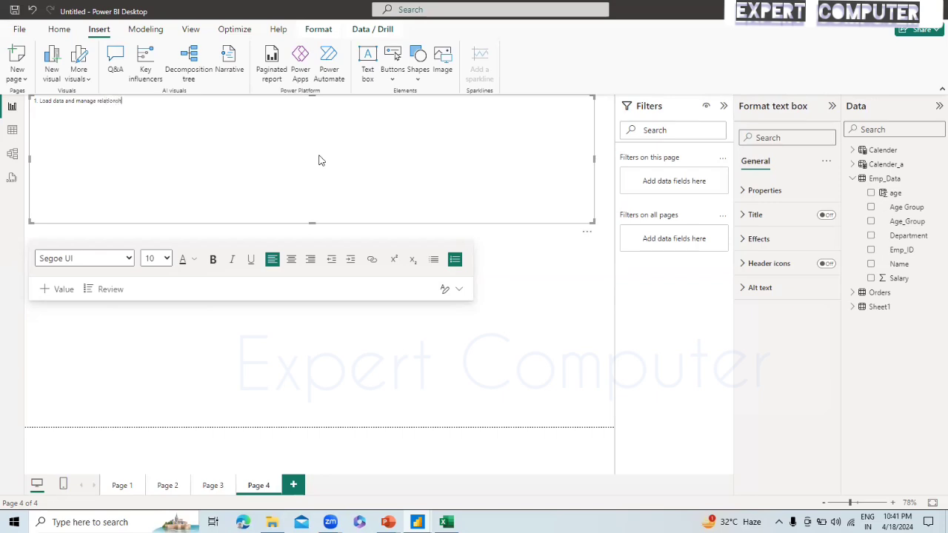
pyautogui.write('ip with')
pyautogui.press('BackSpace')
pyautogui.press('BackSpace')
pyautogui.write('rders amd person')
# Step: Set the font size of the first numbered item to 20
pyautogui.tripleClick(190, 103)
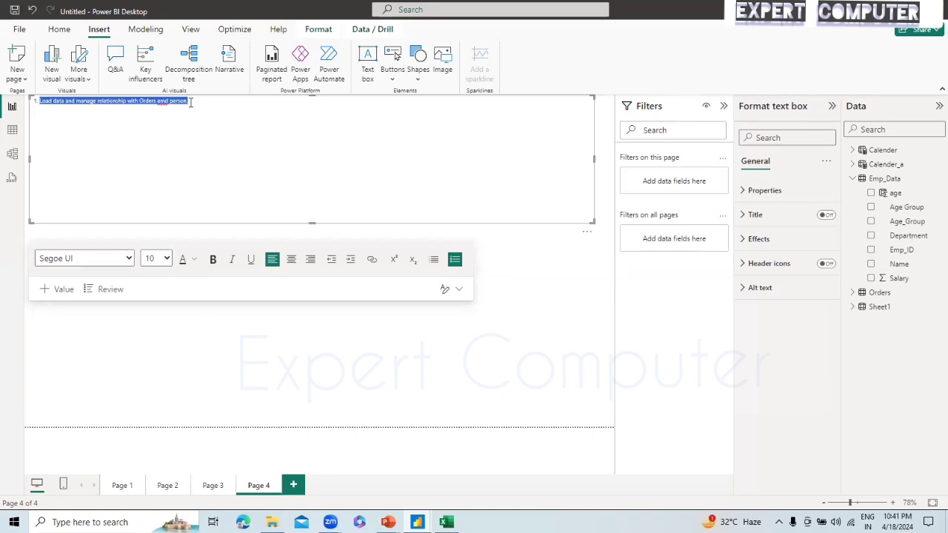
pyautogui.click(172, 263)
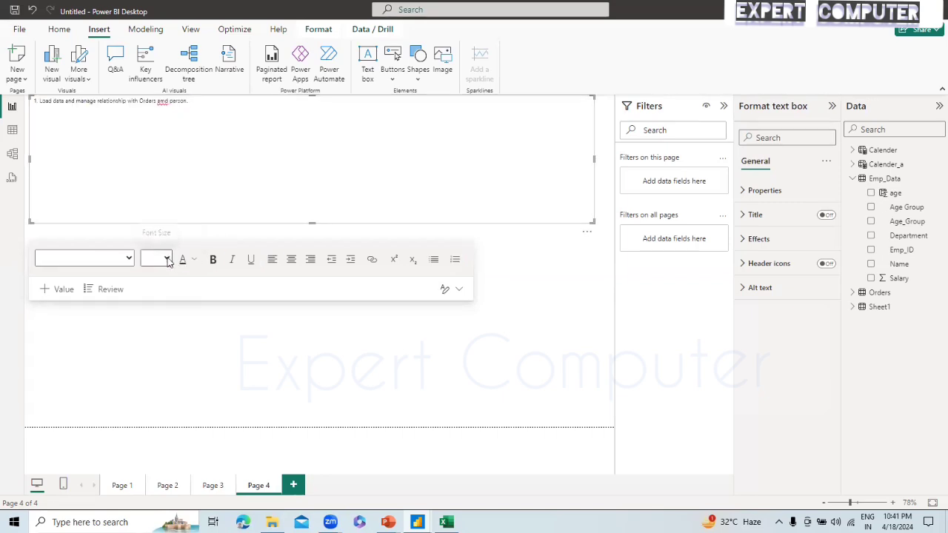
pyautogui.click(169, 259)
pyautogui.click(62, 100)
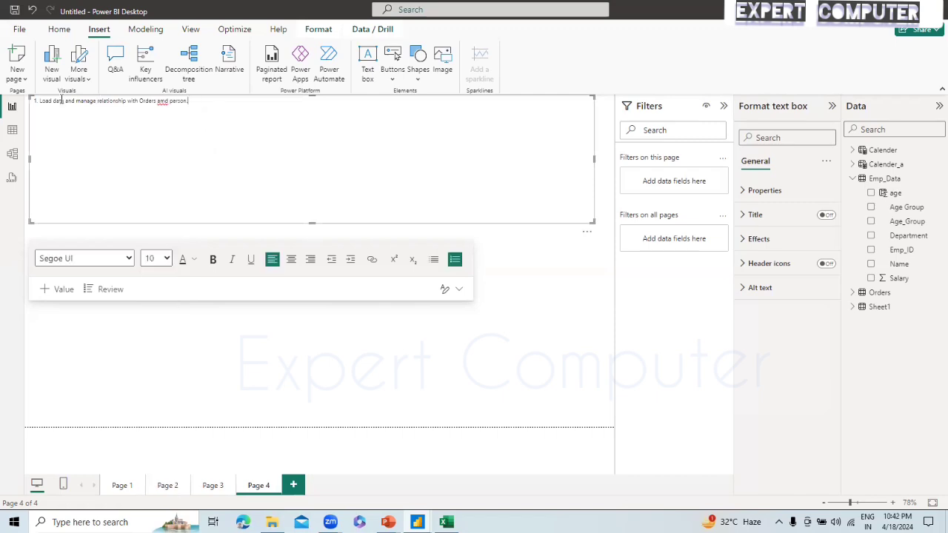
pyautogui.tripleClick(165, 123)
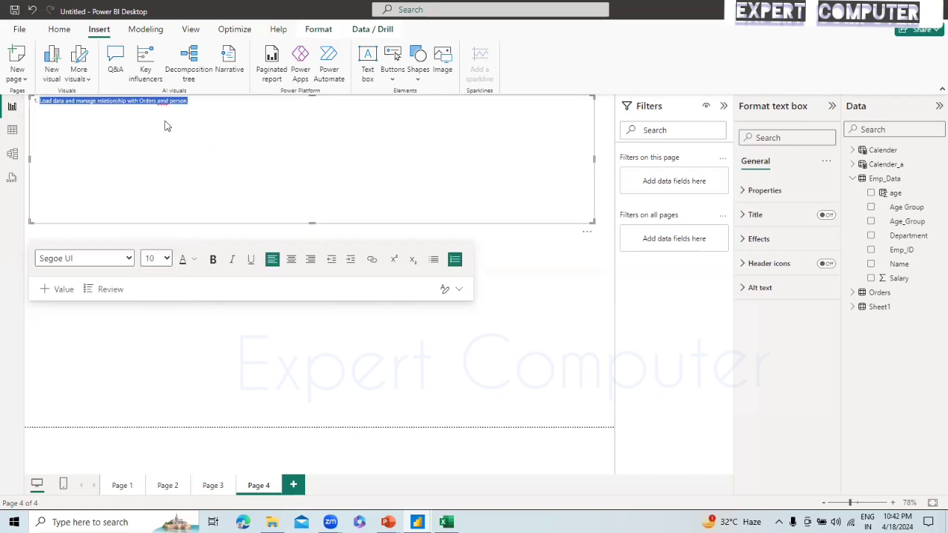
pyautogui.click(167, 260)
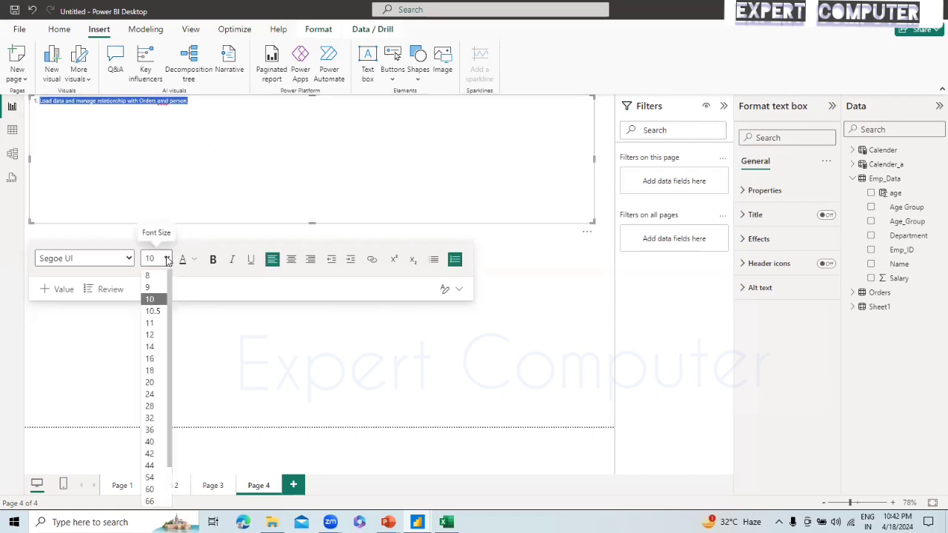
pyautogui.click(154, 383)
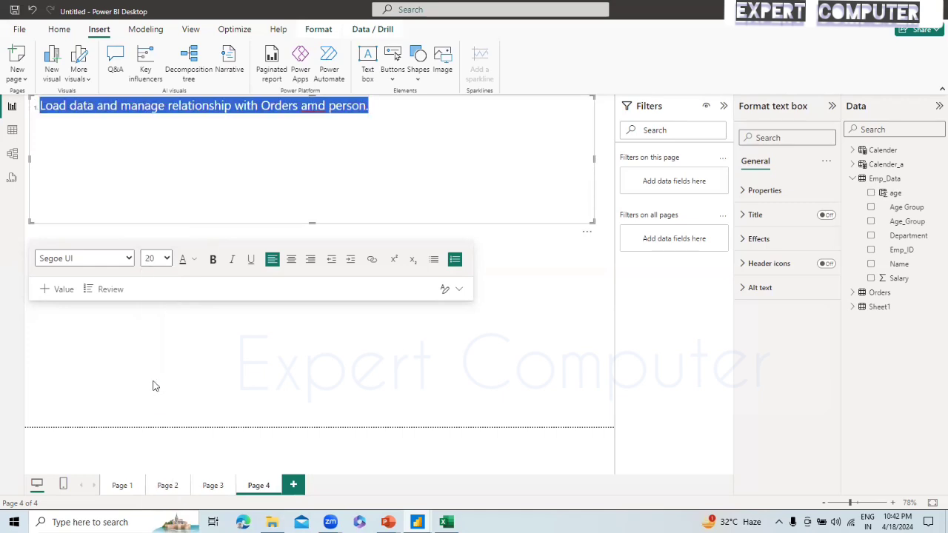
# Step: Add a second numbered item to the text box beginning with ". Employee Data"
pyautogui.press('End')
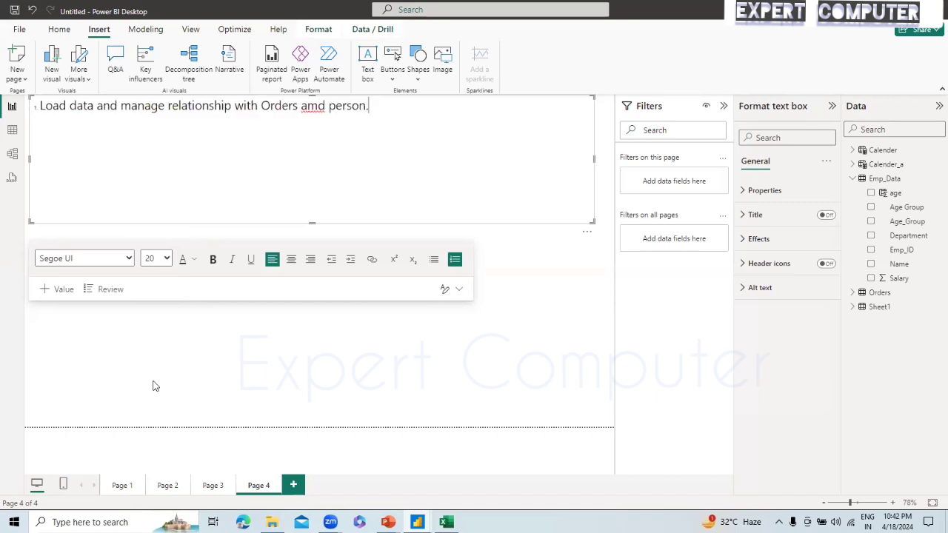
pyautogui.press('Return')
pyautogui.write('. ')
pyautogui.write('Emplo')
pyautogui.write('a')
pyautogui.press('BackSpace')
pyautogui.write('yee Data')
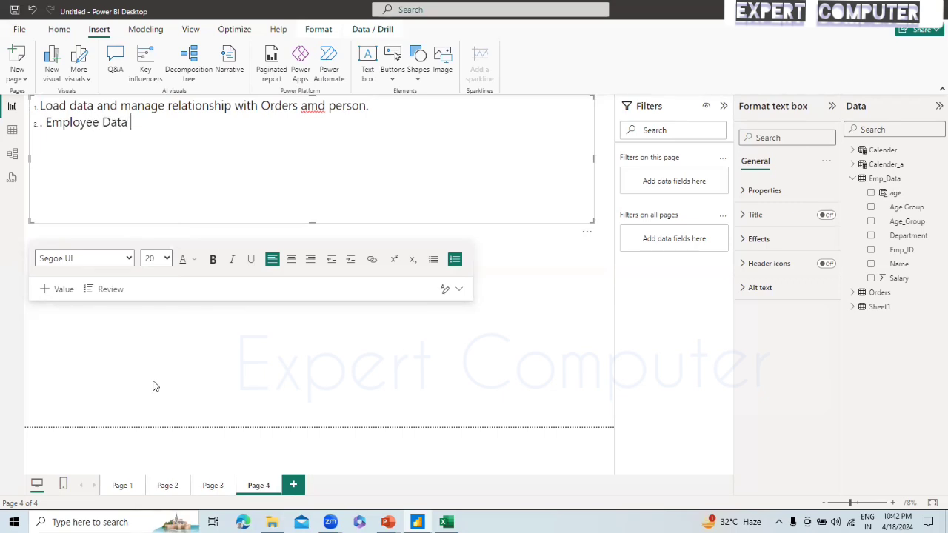
# Step: Continue the second numbered item with the words "Create Column chart and", correcting the misspellings
pyautogui.write(' creaye')
pyautogui.press('BackSpace')
pyautogui.press('BackSpace')
pyautogui.press('BackSpace')
pyautogui.press('BackSpace')
pyautogui.press('BackSpace')
pyautogui.press('BackSpace')
pyautogui.write('Create Clumn')
pyautogui.press('BackSpace')
pyautogui.press('BackSpace')
pyautogui.press('BackSpace')
pyautogui.write('oumn')
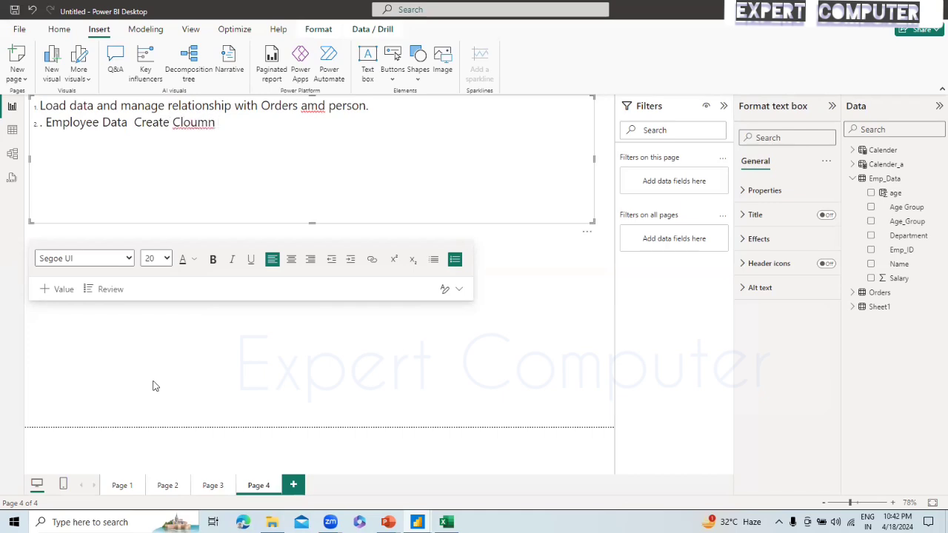
pyautogui.write(' chart and')
pyautogui.press('BackSpace')
pyautogui.press('BackSpace')
pyautogui.press('BackSpace')
pyautogui.press('BackSpace')
pyautogui.press('BackSpace')
pyautogui.press('BackSpace')
pyautogui.press('BackSpace')
pyautogui.press('BackSpace')
pyautogui.press('BackSpace')
pyautogui.press('BackSpace')
pyautogui.press('BackSpace')
pyautogui.press('BackSpace')
pyautogui.press('BackSpace')
pyautogui.press('BackSpace')
pyautogui.press('BackSpace')
pyautogui.write('olumn hart and')
pyautogui.press('BackSpace')
pyautogui.press('BackSpace')
pyautogui.press('BackSpace')
pyautogui.press('BackSpace')
pyautogui.press('BackSpace')
pyautogui.press('BackSpace')
pyautogui.press('BackSpace')
pyautogui.press('BackSpace')
pyautogui.write('chart and')
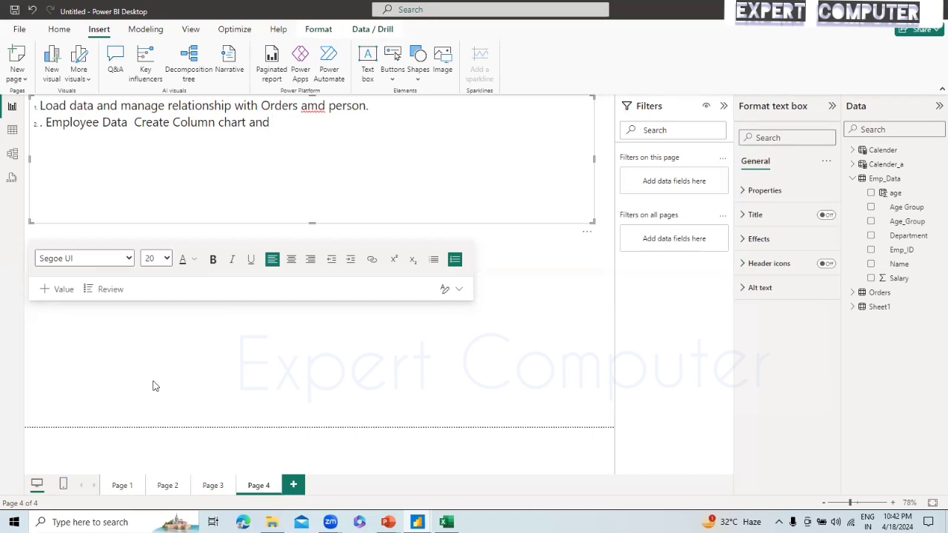
# Step: Continue the second numbered item with "arrange data as per Age group in assending" and a final word for the sort order
pyautogui.write('arrange data as per ')
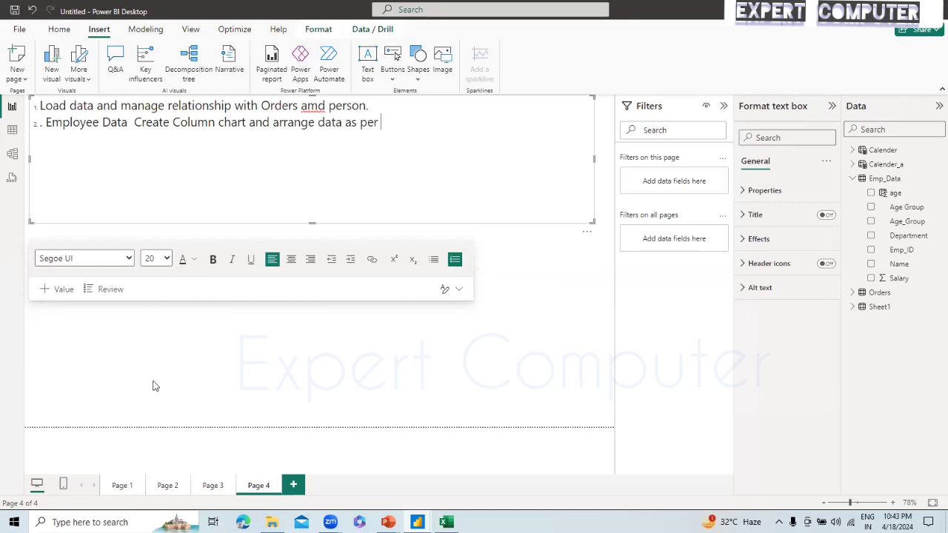
pyautogui.write('Age group in ')
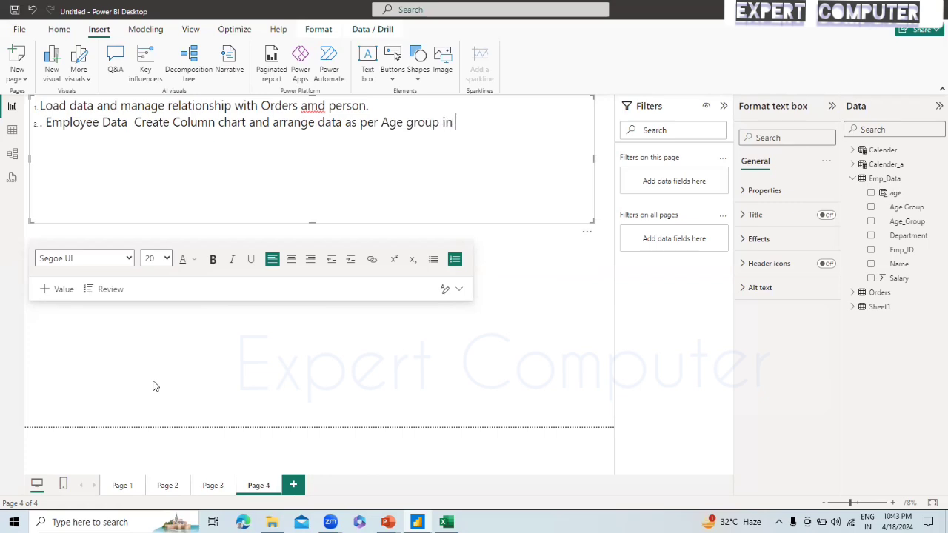
pyautogui.write('assending ')
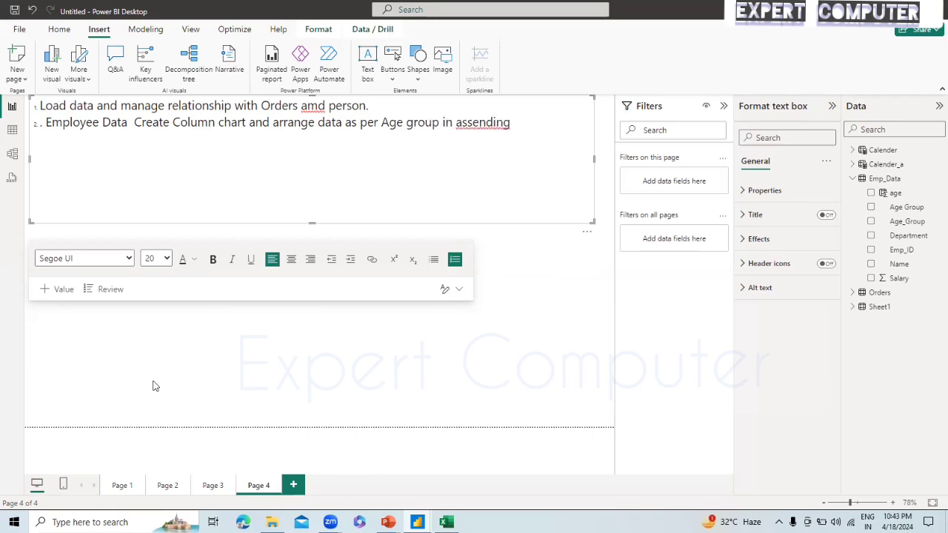
pyautogui.write('ores')
# Step: Try to get a spelling correction for the word "assending" in the second numbered item
pyautogui.rightClick(473, 127)
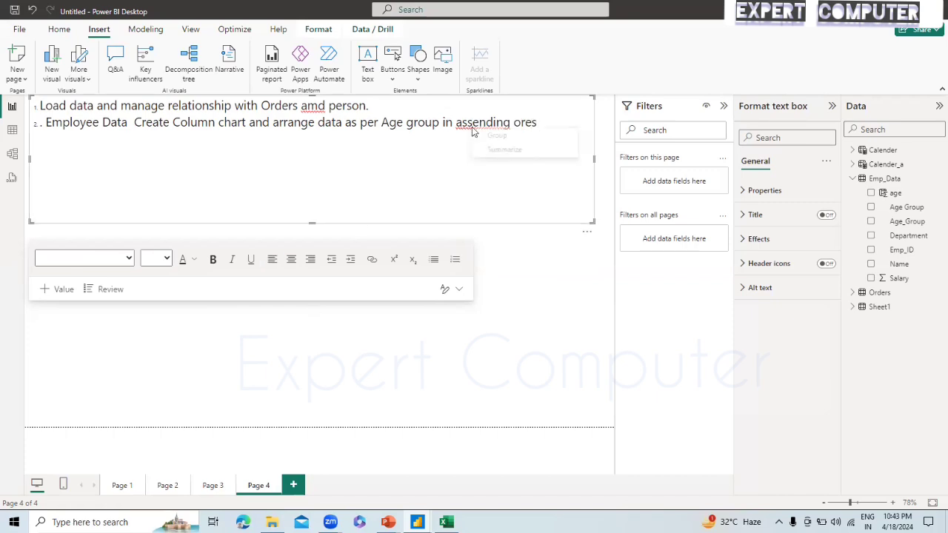
pyautogui.click(442, 161)
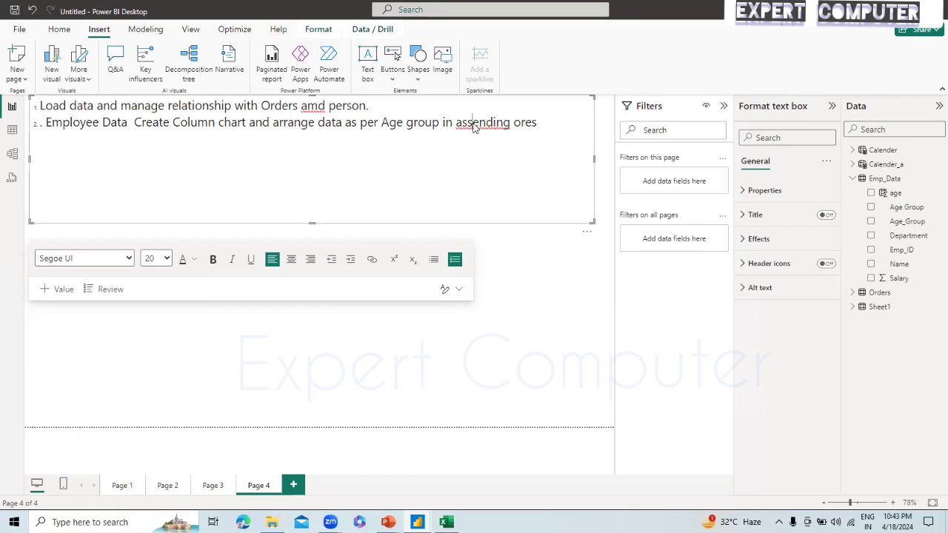
pyautogui.rightClick(474, 128)
pyautogui.click(474, 130)
pyautogui.doubleClick(475, 128)
pyautogui.click(474, 125)
# Step: Correct the ending of the second numbered item to "assending orders." and start a third numbered item
pyautogui.press('BackSpace')
pyautogui.press('BackSpace')
pyautogui.press('BackSpace')
pyautogui.press('BackSpace')
pyautogui.press('BackSpace')
pyautogui.press('BackSpace')
pyautogui.press('BackSpace')
pyautogui.press('BackSpace')
pyautogui.press('BackSpace')
pyautogui.press('BackSpace')
pyautogui.press('BackSpace')
pyautogui.write('ending orders.')
pyautogui.press('Return')
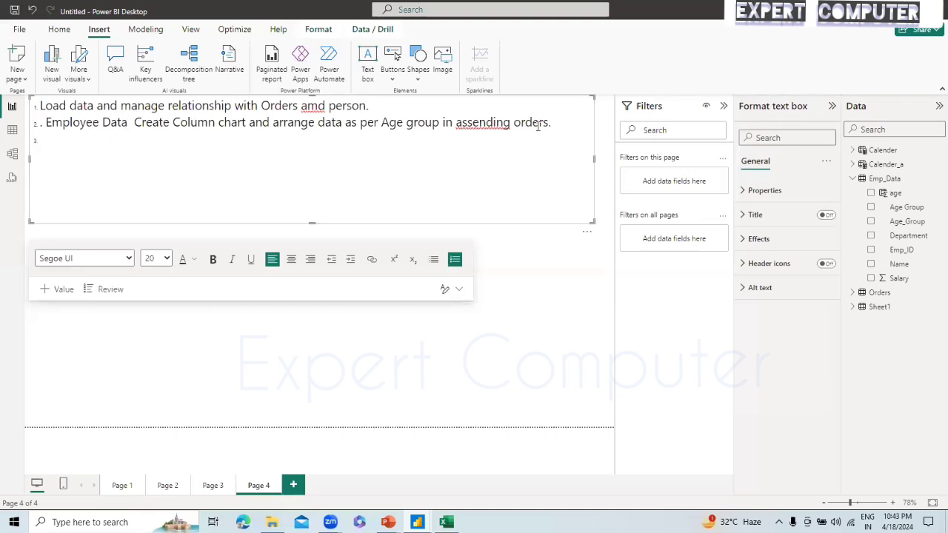
# Step: Write "Create a map chart to show state wise profit and add drill through to show" as the third numbered item, correcting the misspelling
pyautogui.write('Create a map chart ')
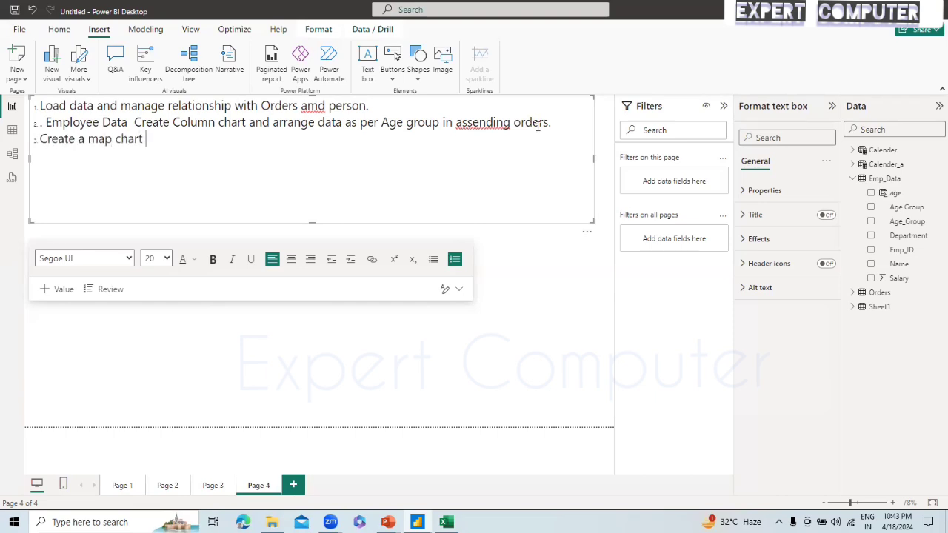
pyautogui.write('to show state wis')
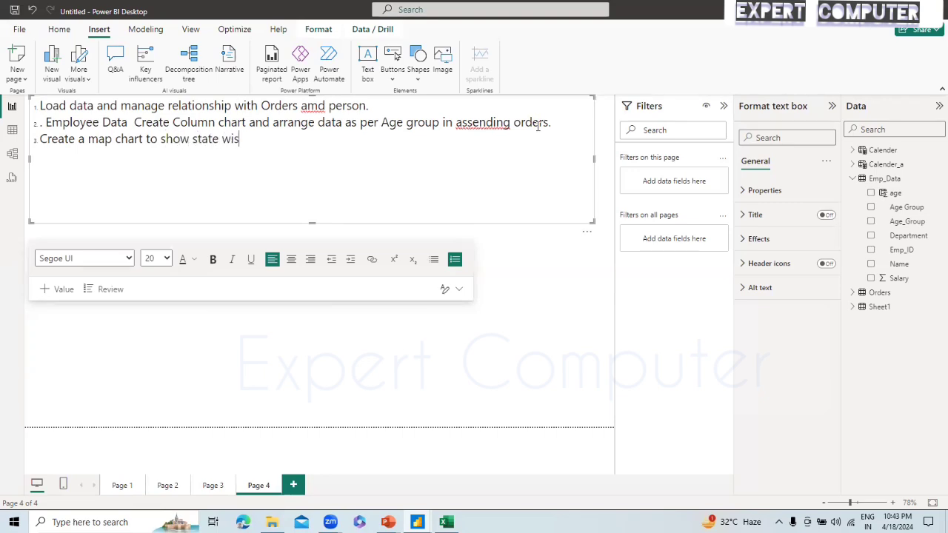
pyautogui.write('e profit and ad')
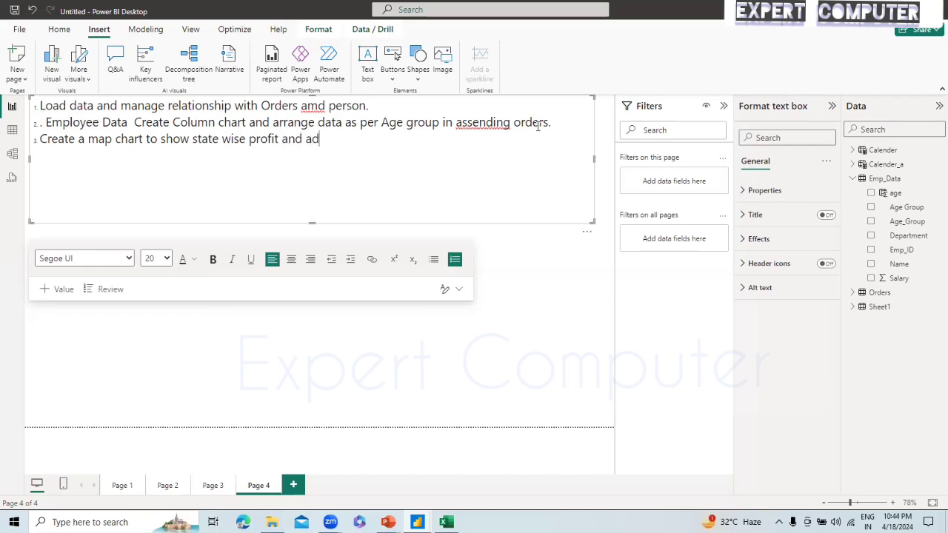
pyautogui.write('d drill thourgh')
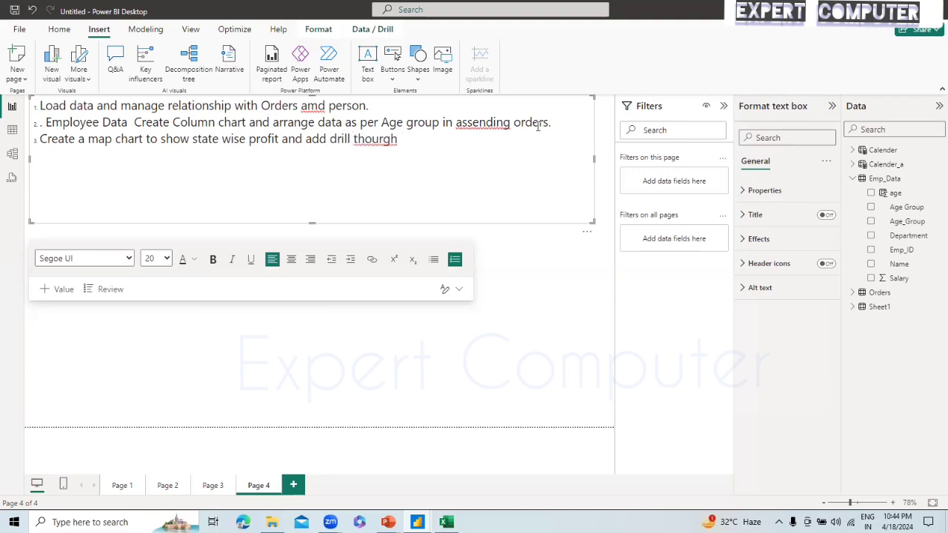
pyautogui.press('BackSpace')
pyautogui.press('BackSpace')
pyautogui.press('BackSpace')
pyautogui.press('BackSpace')
pyautogui.press('BackSpace')
pyautogui.press('BackSpace')
pyautogui.write('rough to show')
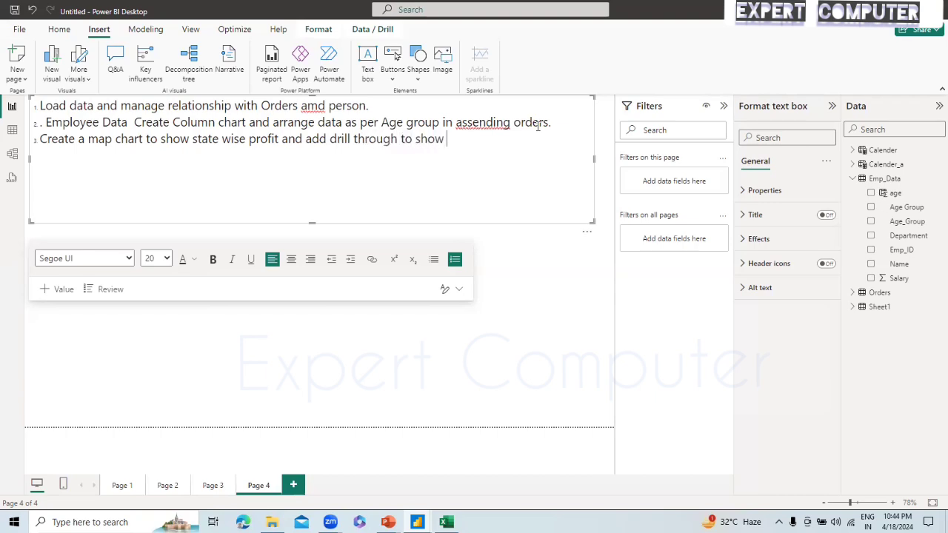
# Step: Complete the third numbered item with "manager wise sales and profit for that particular state."
pyautogui.write('e')
pyautogui.press('BackSpace')
pyautogui.press('BackSpace')
pyautogui.press('BackSpace')
pyautogui.press('BackSpace')
pyautogui.write('manager wise ')
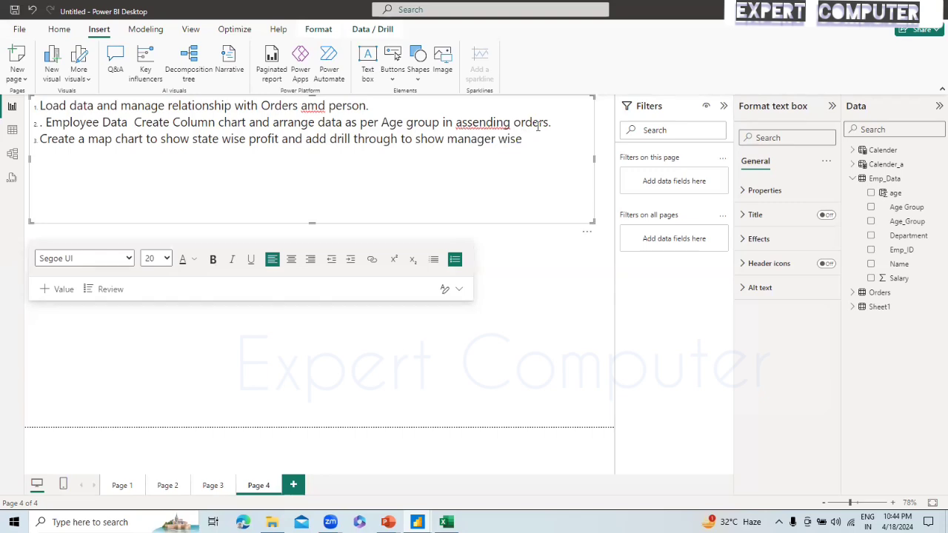
pyautogui.write('sales and ori')
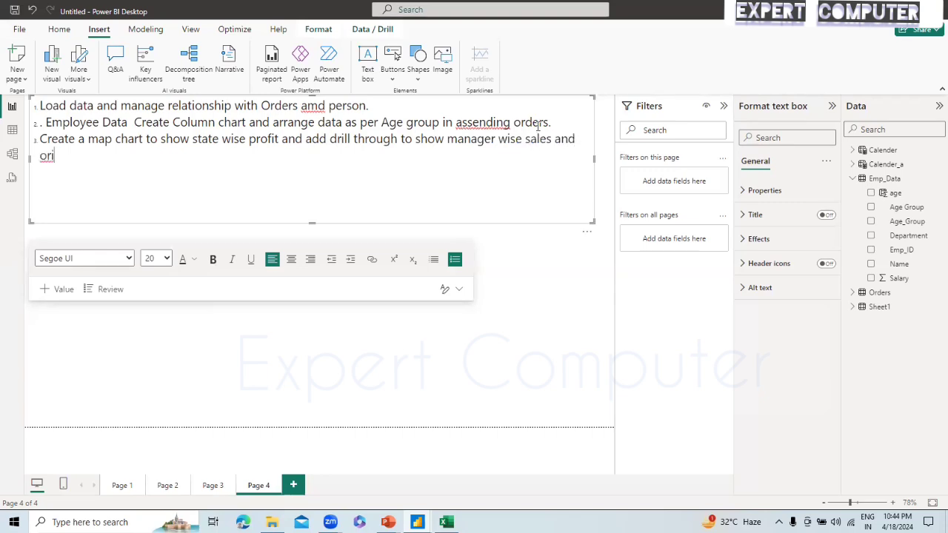
pyautogui.press('BackSpace')
pyautogui.press('BackSpace')
pyautogui.press('BackSpace')
pyautogui.write('profit for that part')
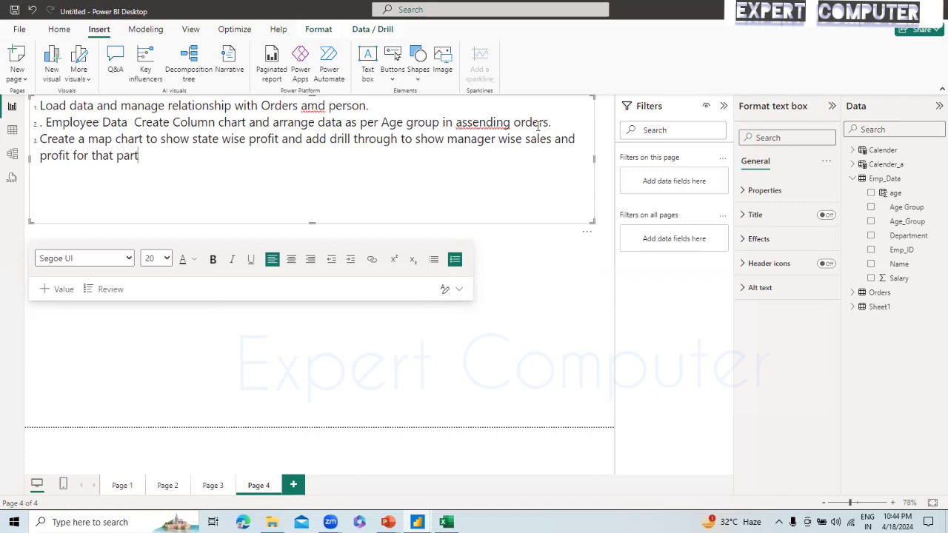
pyautogui.write('icular state.')
pyautogui.hotkey('shift', 'Left')
pyautogui.hotkey('shift', 'Left')
pyautogui.hotkey('shift', 'Left')
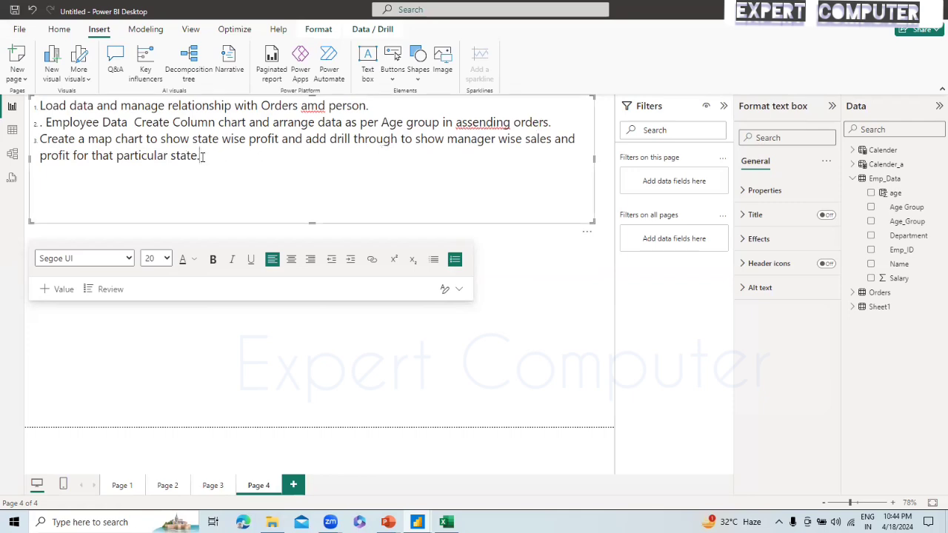
# Step: Reduce the text box's height to fit the three numbered items more closely, and deselect it
pyautogui.hotkey('ctrl', 'a')
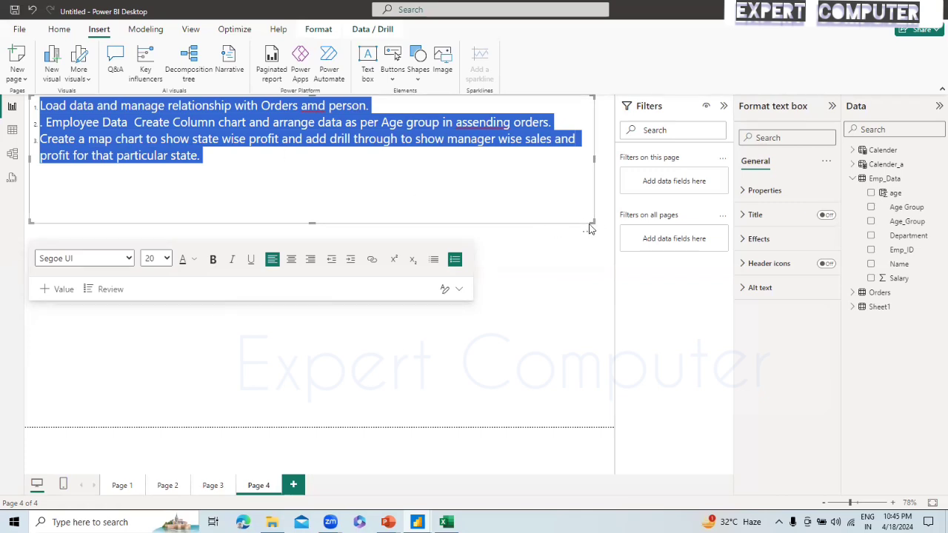
pyautogui.moveTo(591, 228); pyautogui.dragTo(585, 191)
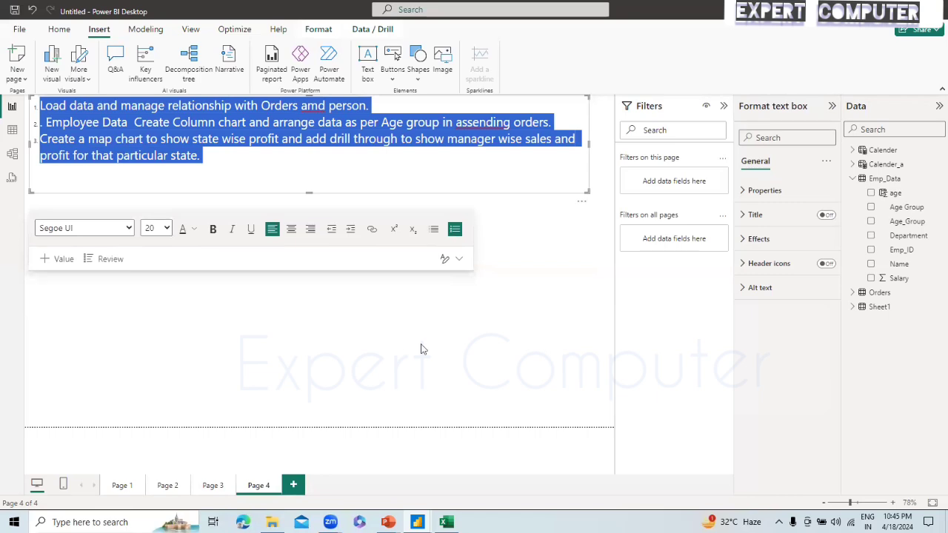
pyautogui.click(421, 349)
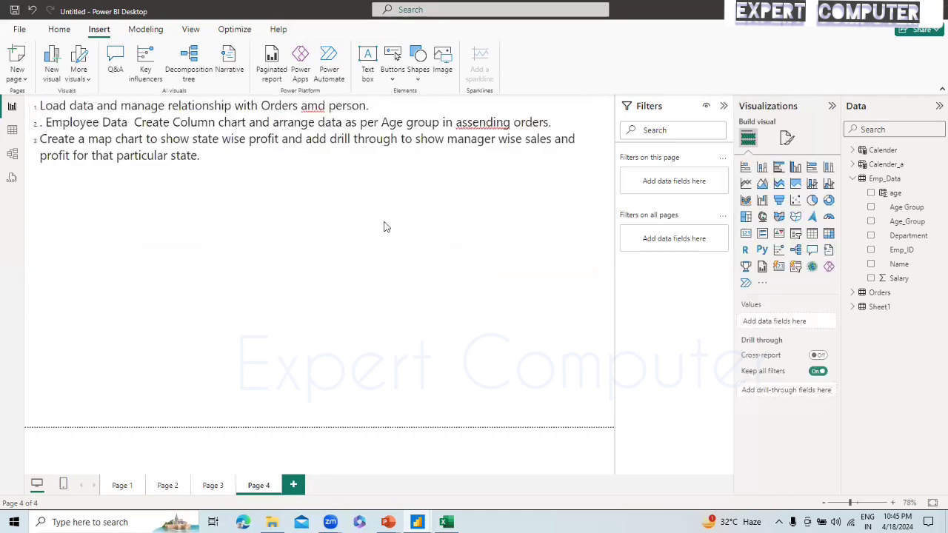
pyautogui.click(352, 185)
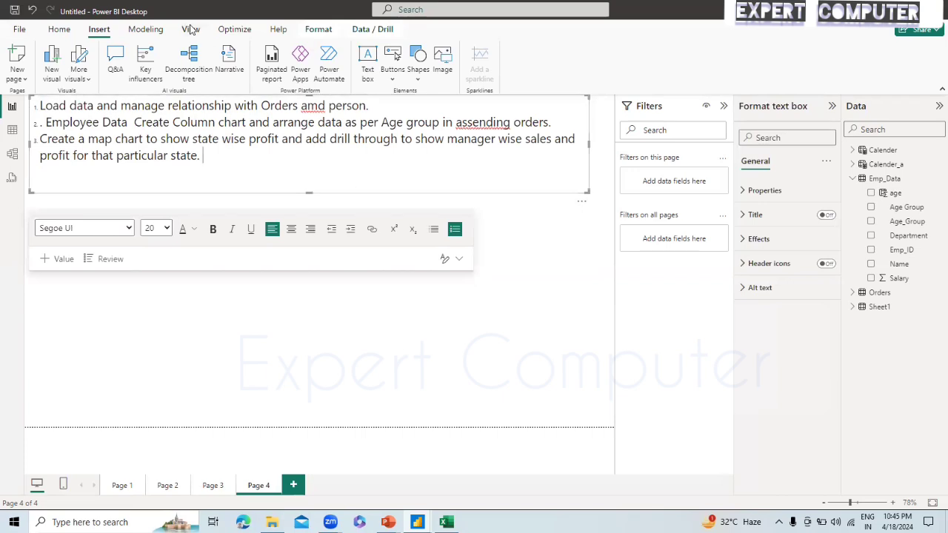
pyautogui.click(59, 29)
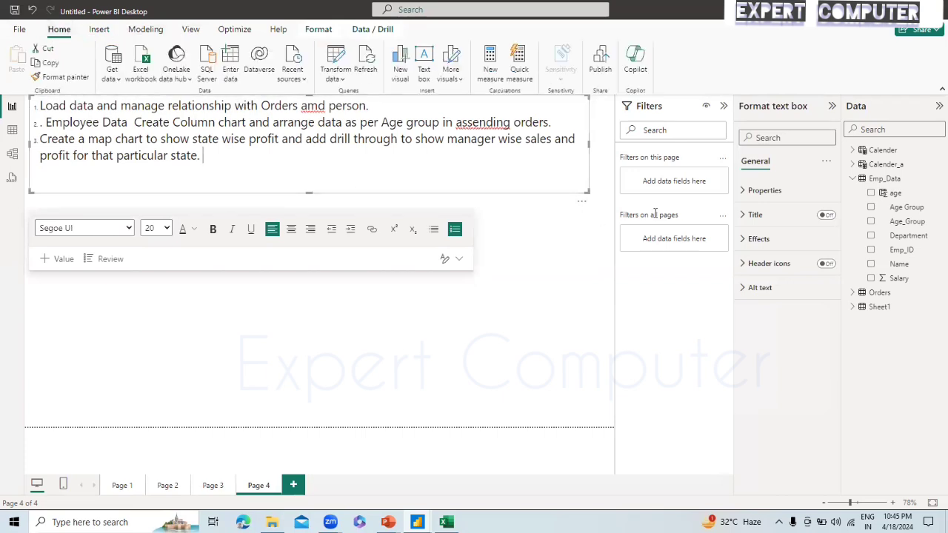
pyautogui.click(591, 121)
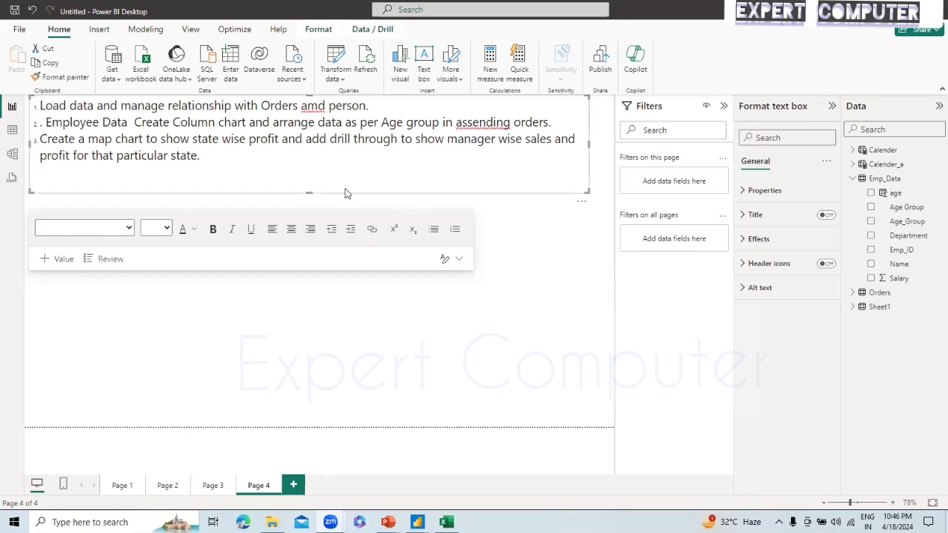
pyautogui.click(292, 178)
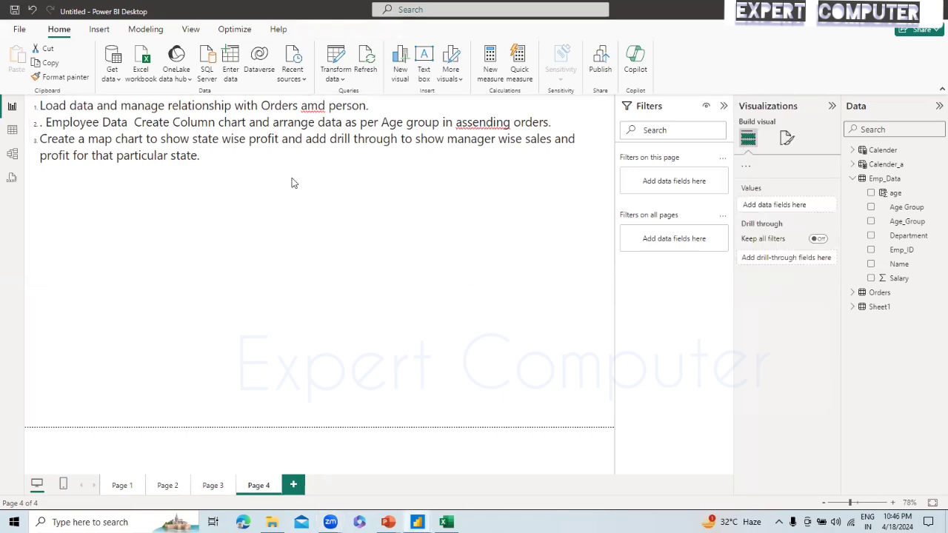
pyautogui.click(292, 179)
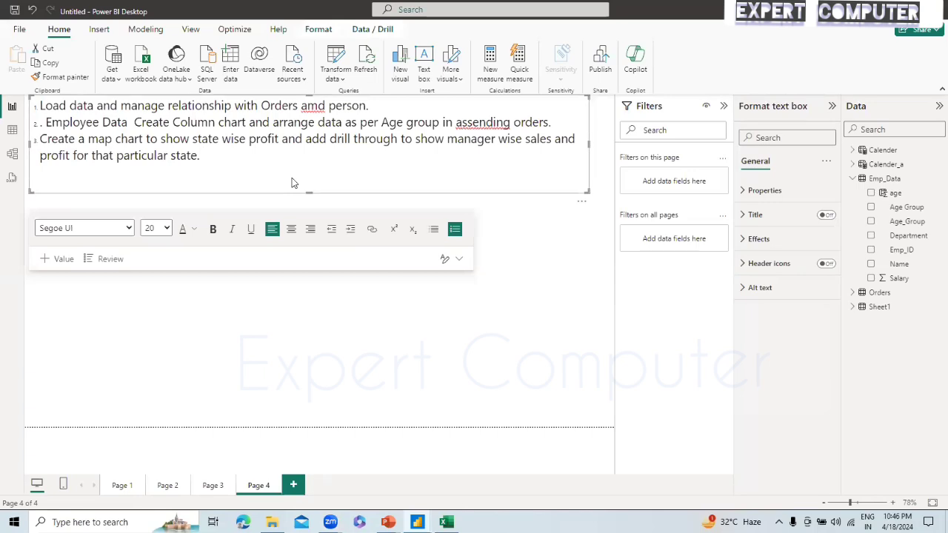